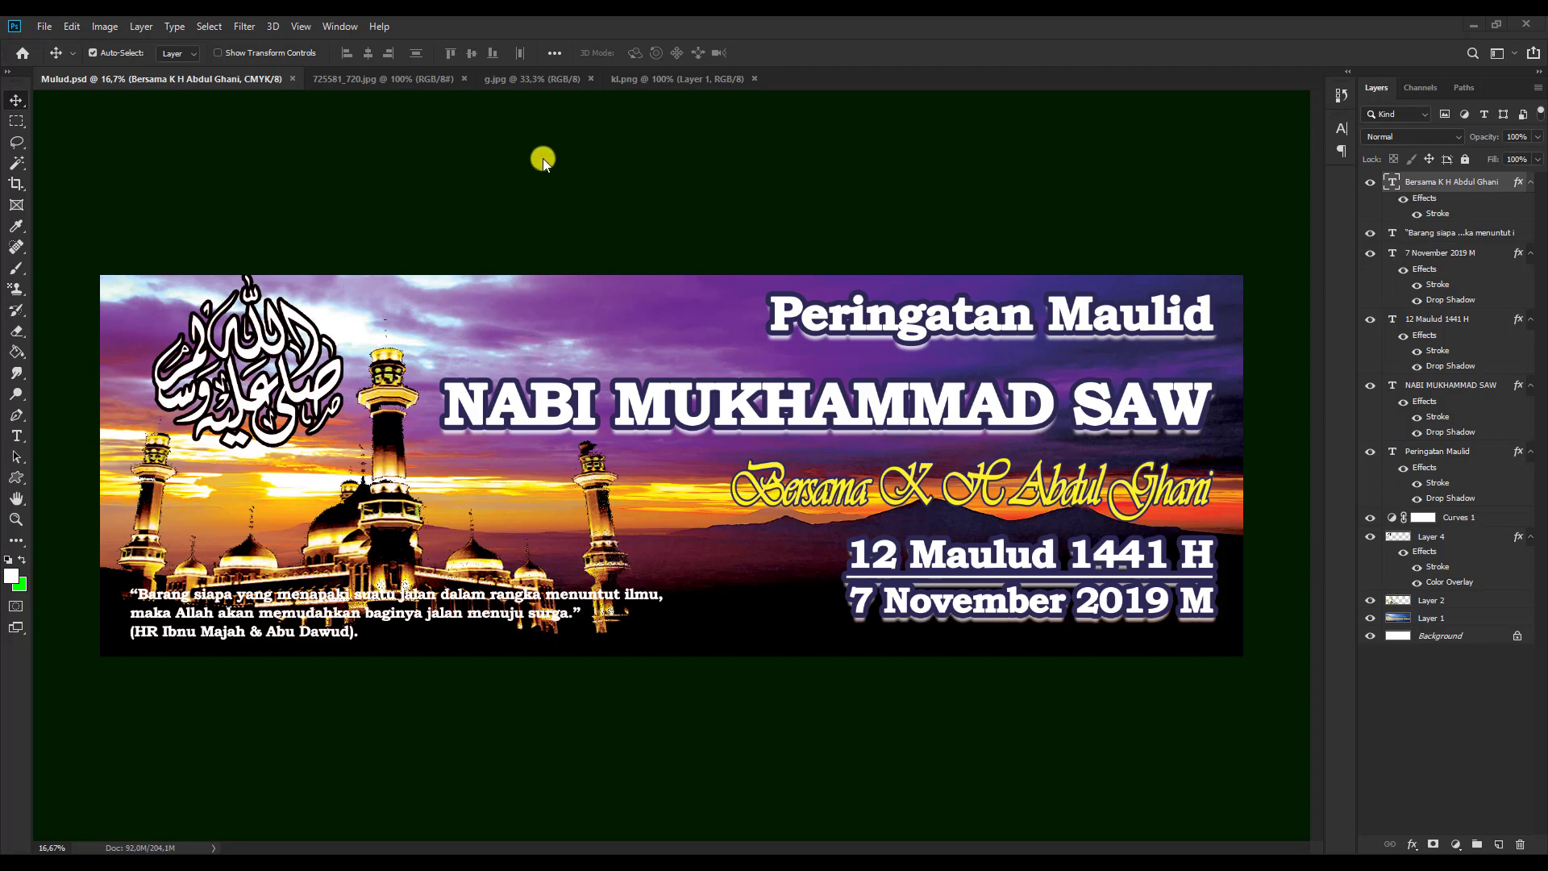
Look through the mosque, mountain sunset and calligraphy source documents.
left_click(386, 79)
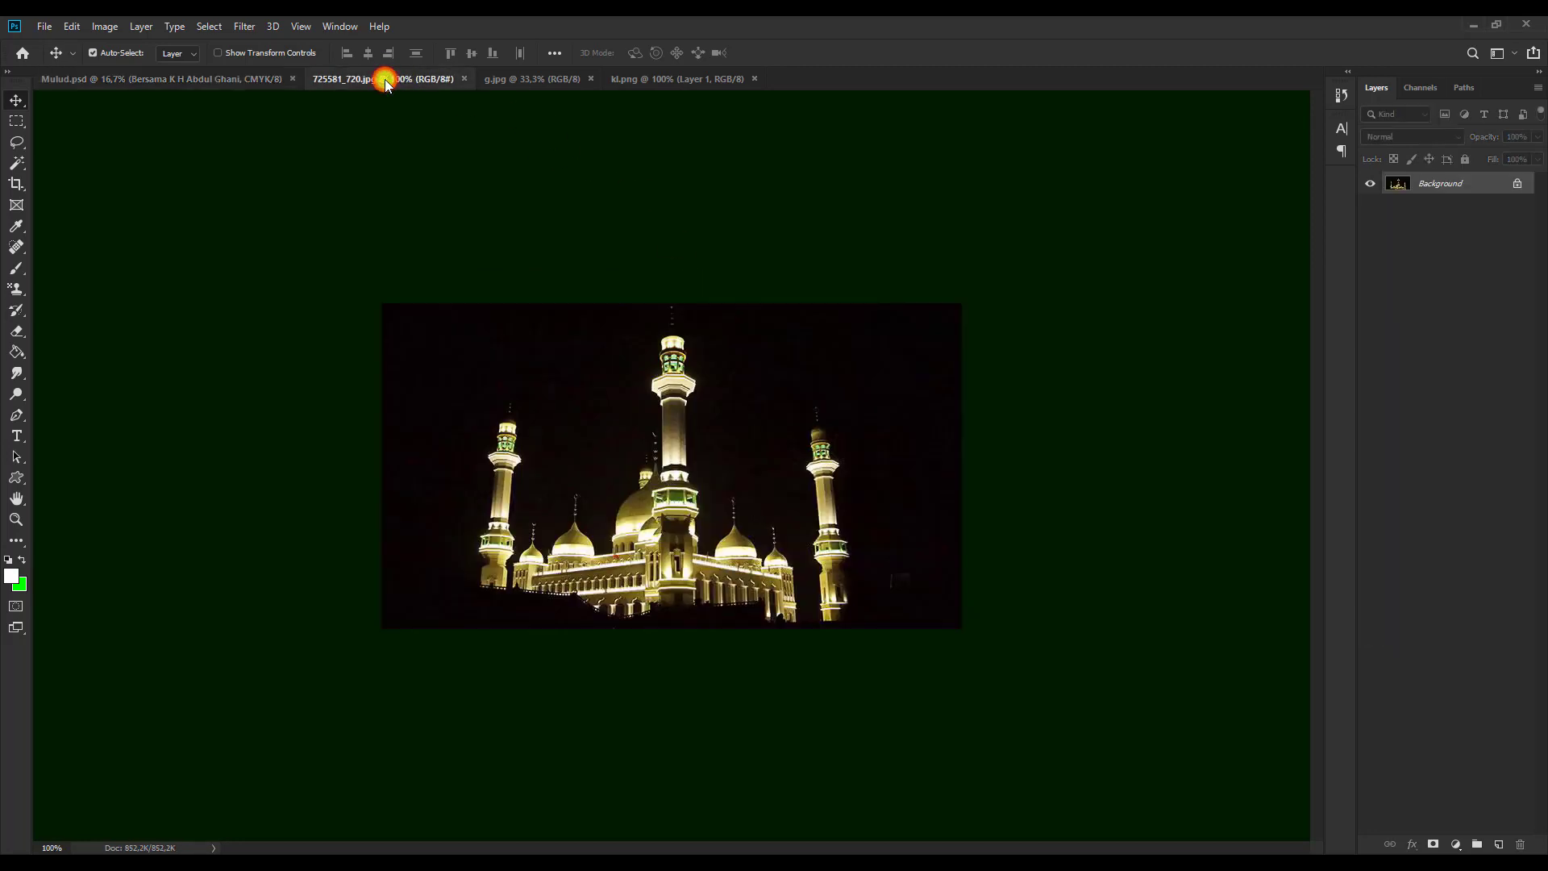
left_click(564, 79)
left_click(387, 81)
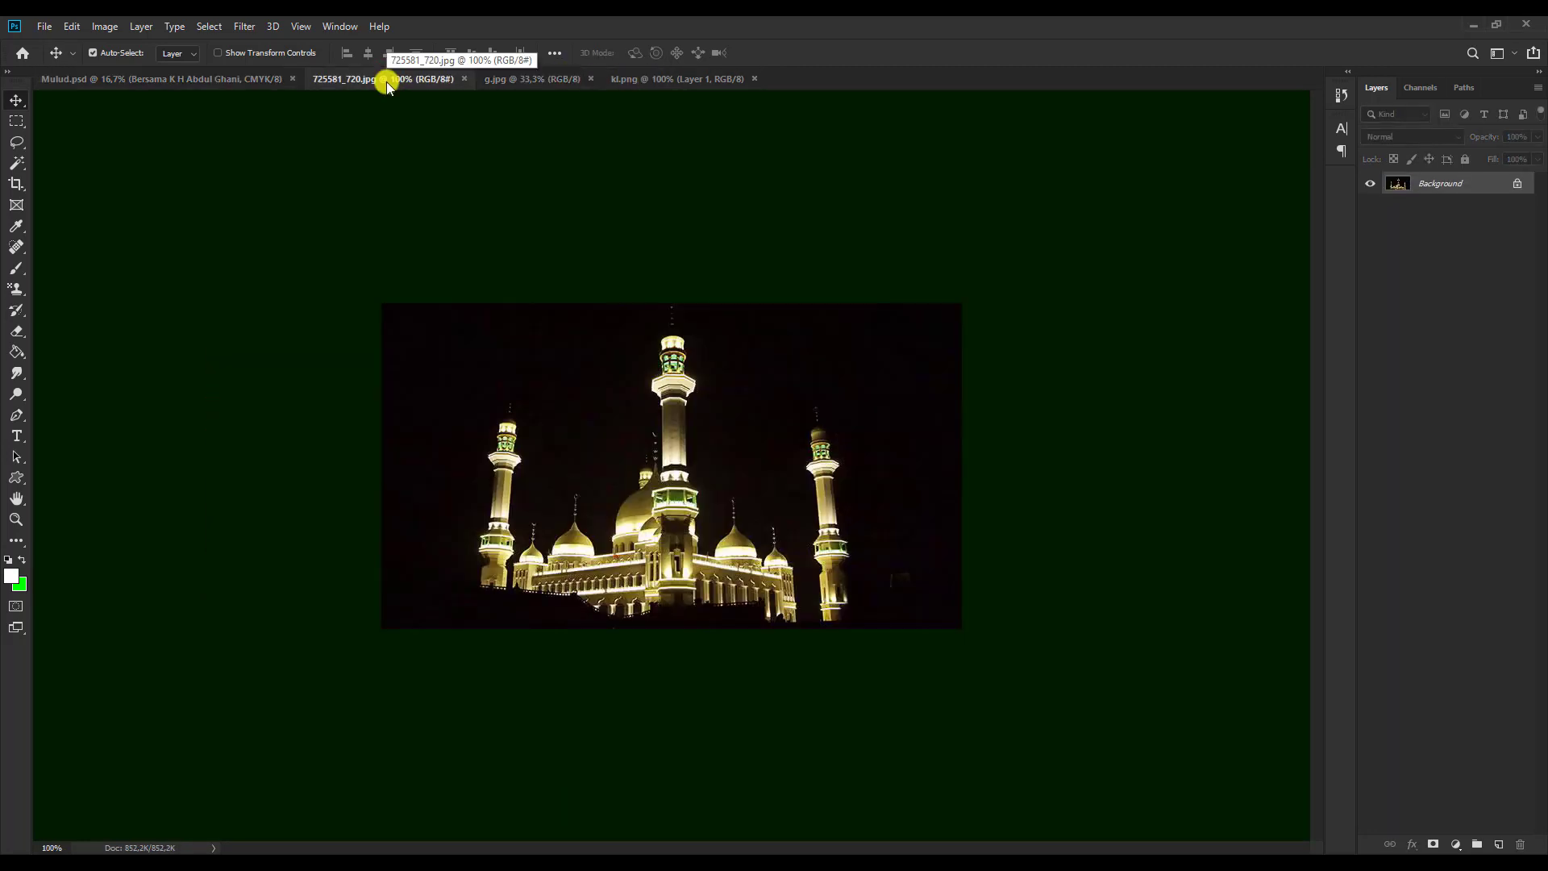
left_click(505, 81)
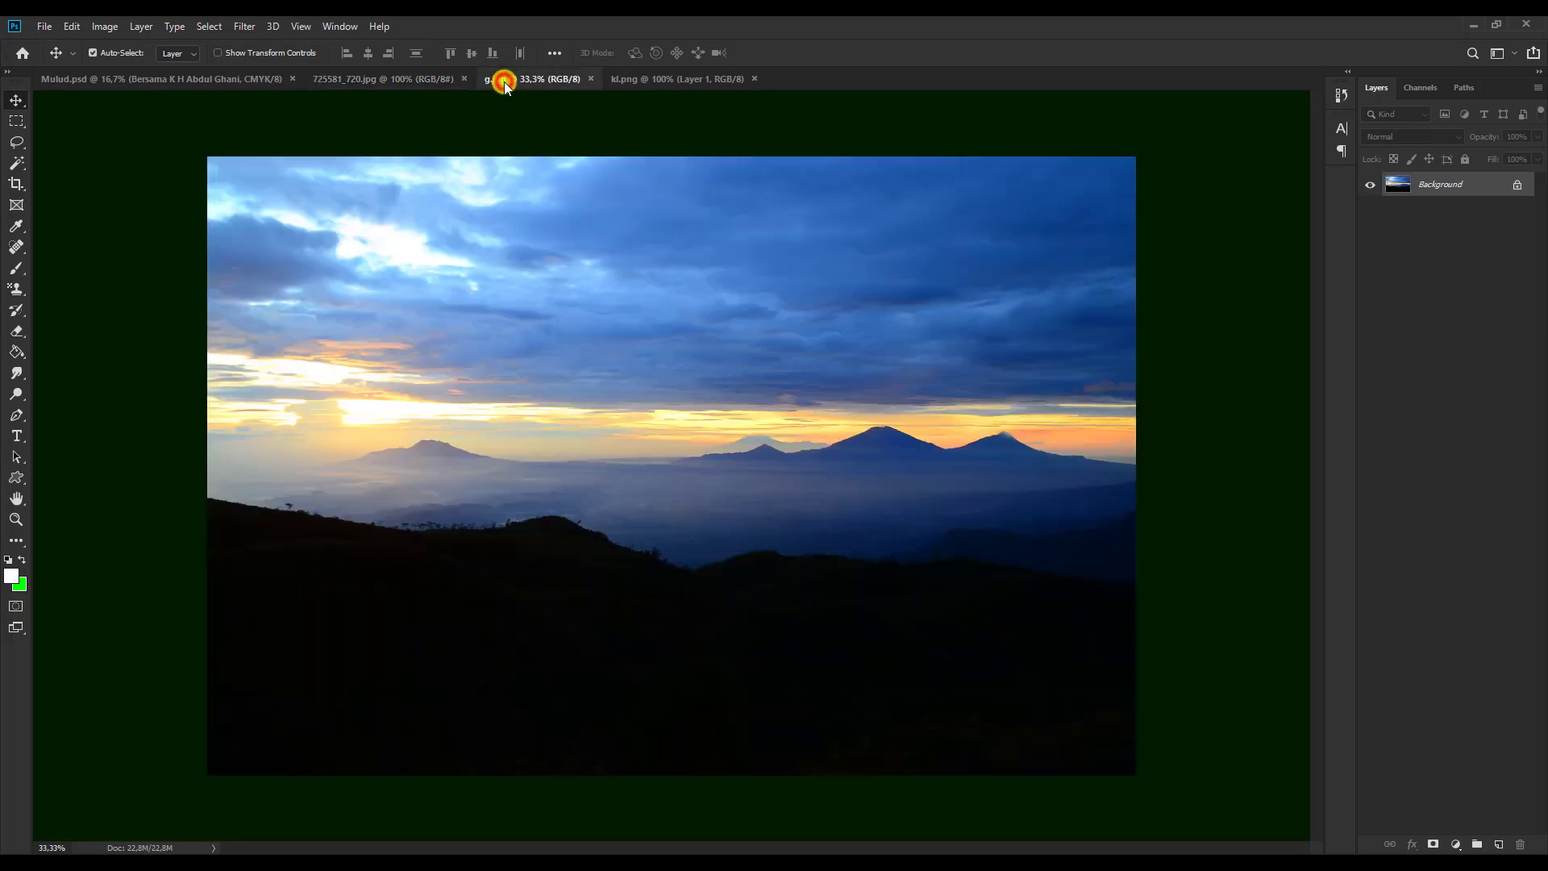
left_click(699, 81)
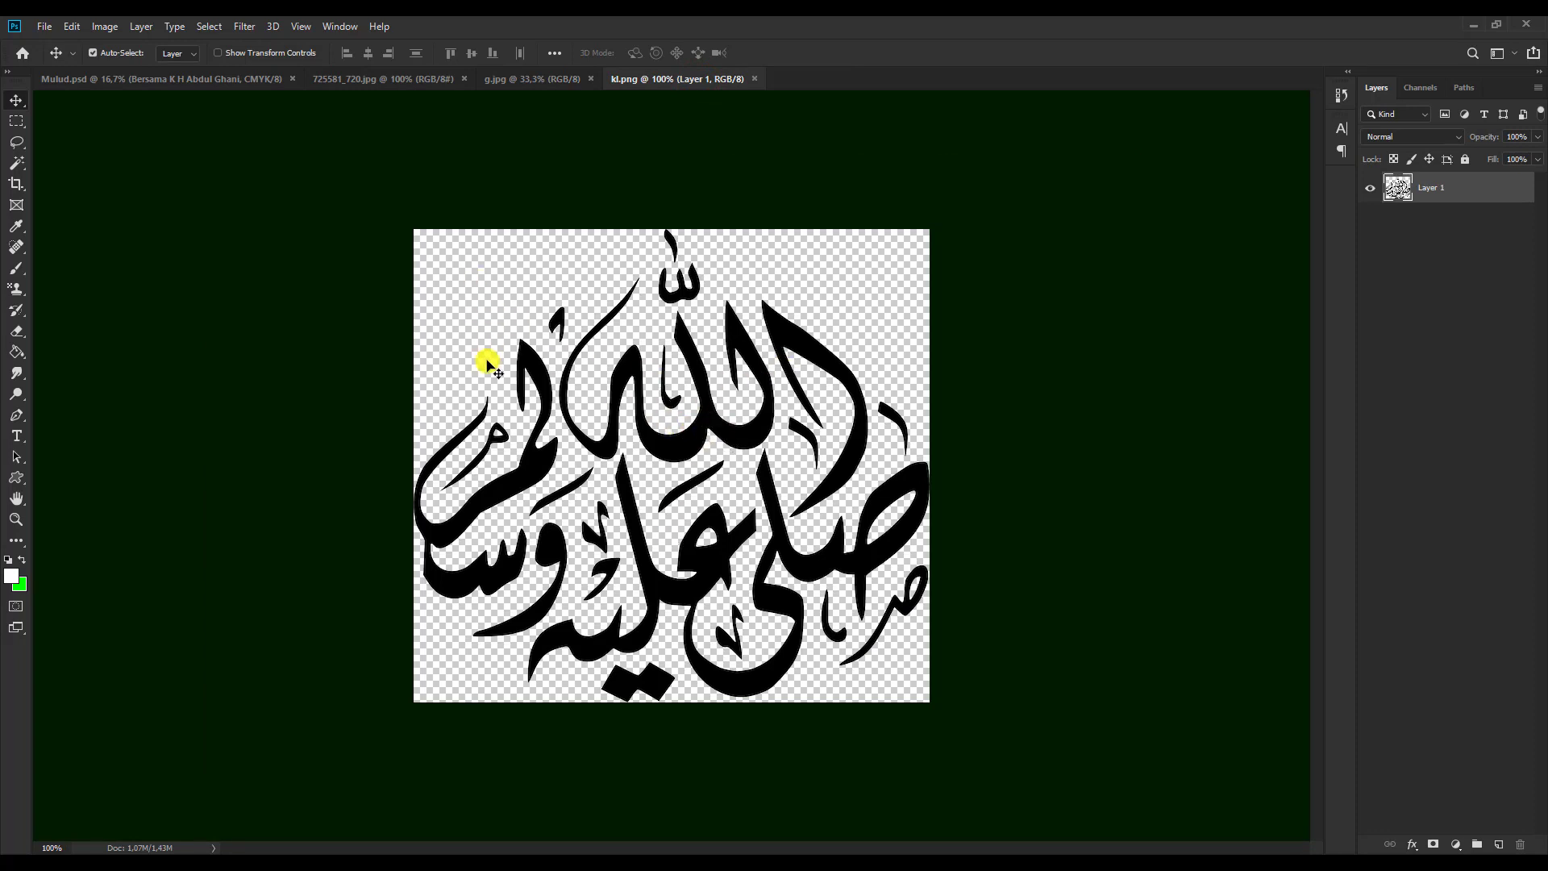
Cycle the source images, end on 725581_720.jpg, and start a new document via File > New.
left_click(403, 75)
left_click(530, 78)
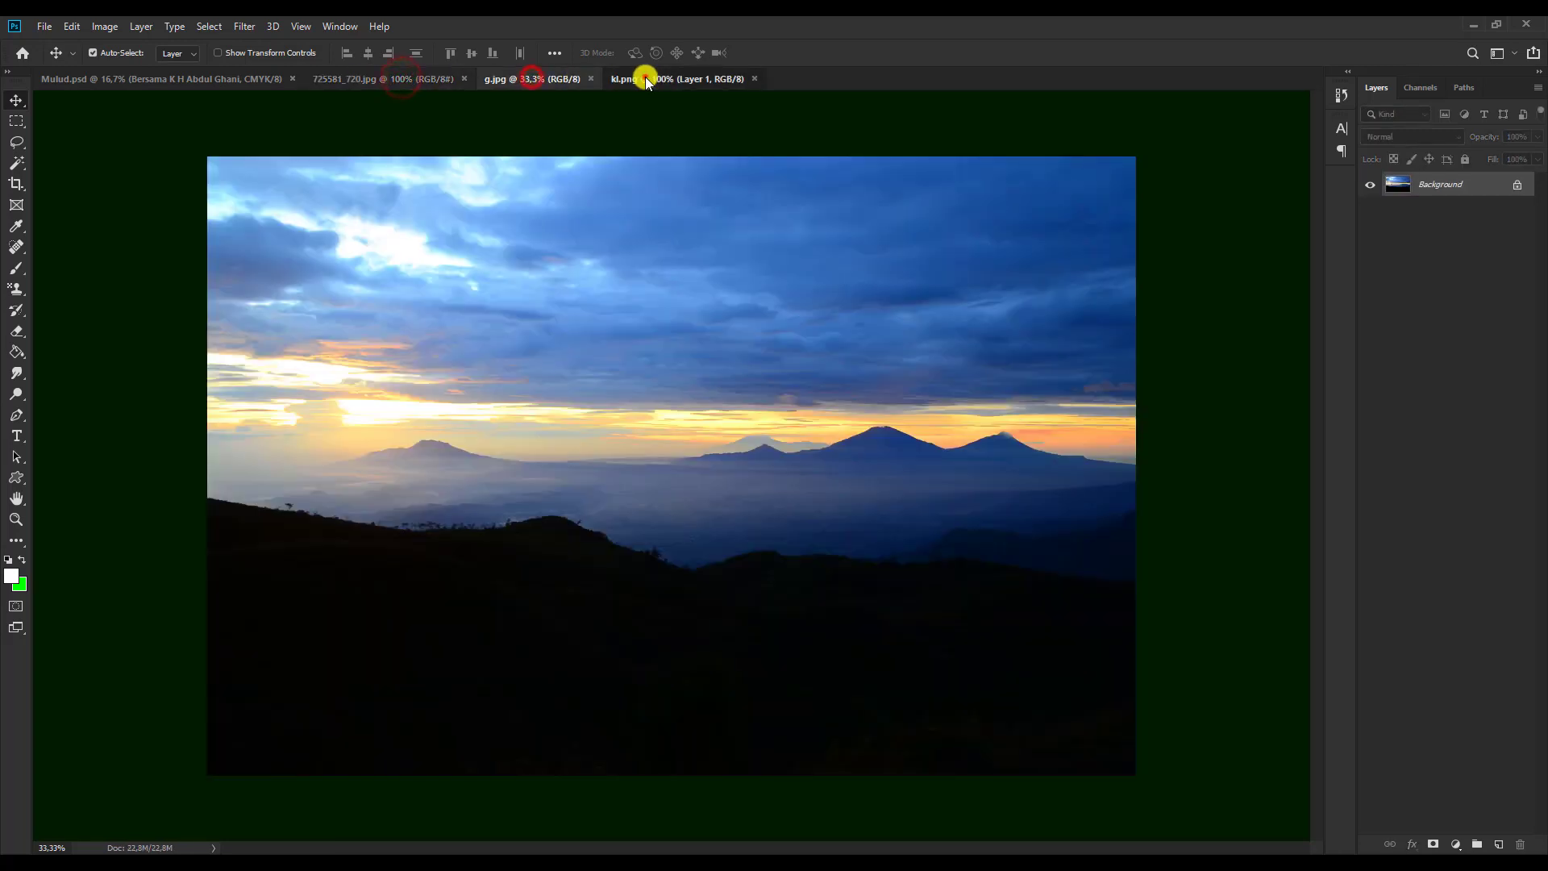
left_click(645, 78)
left_click(375, 82)
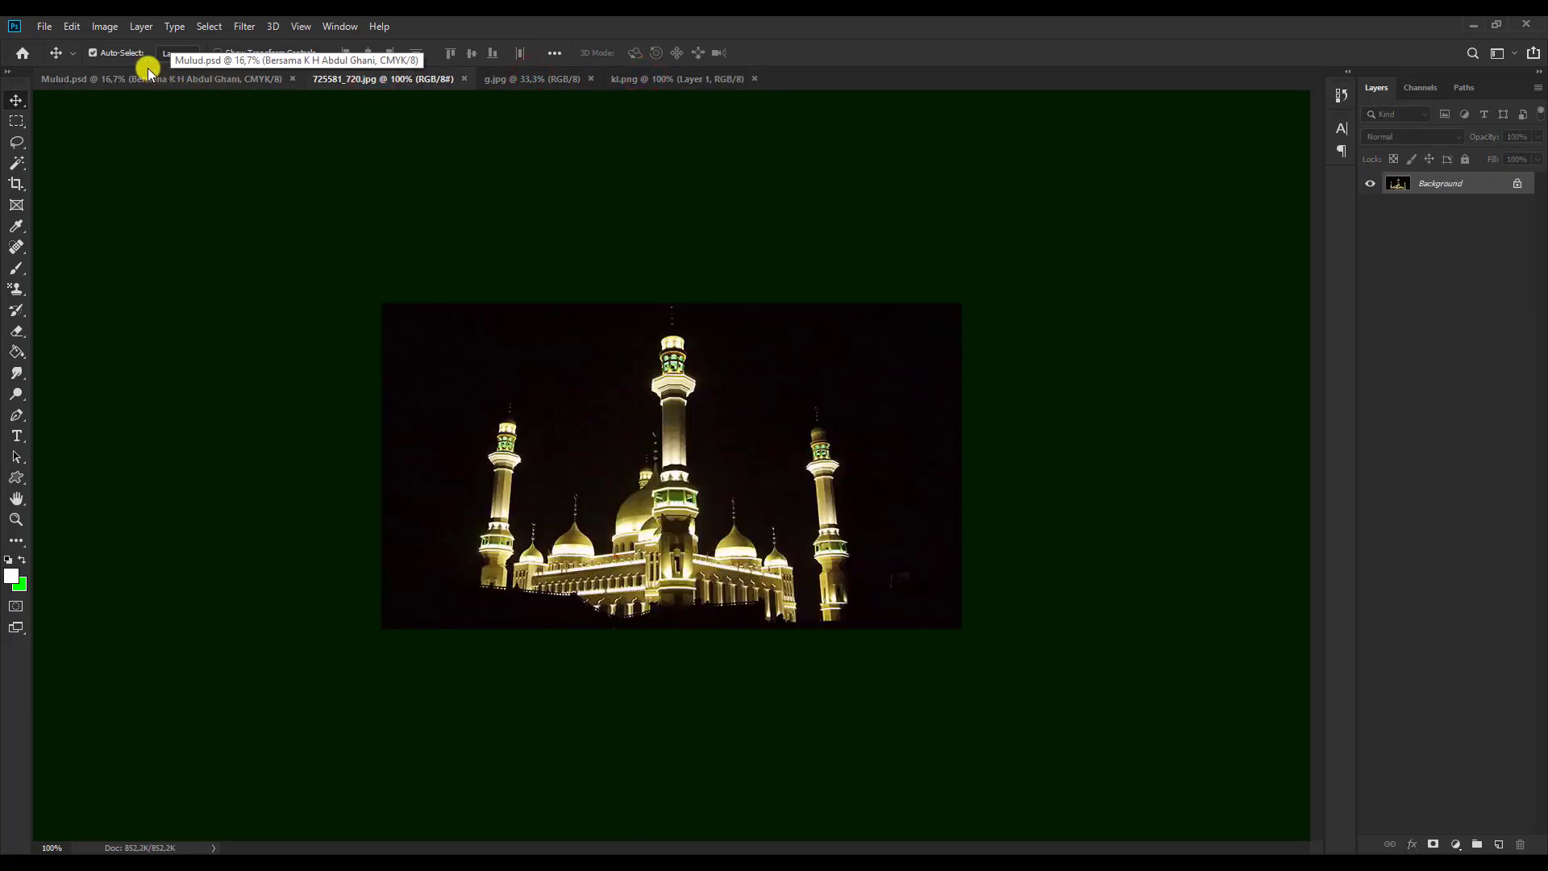
left_click(47, 28)
left_click(50, 43)
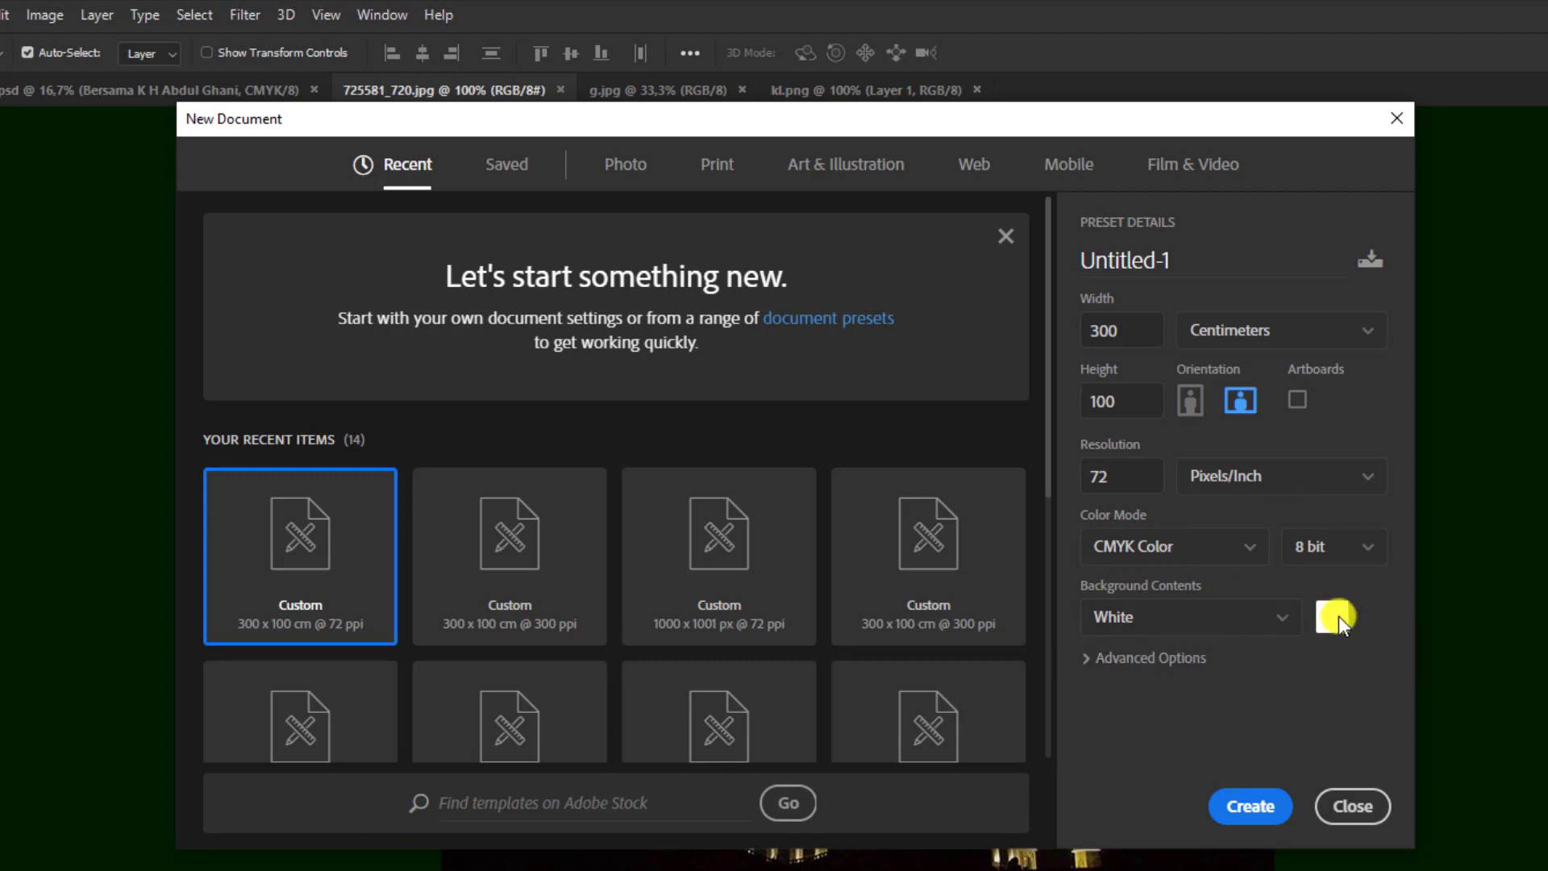
Create the 300 × 100 cm, 72 ppi CMYK white-background document named 'Banner Pengajian'.
left_click(1296, 623)
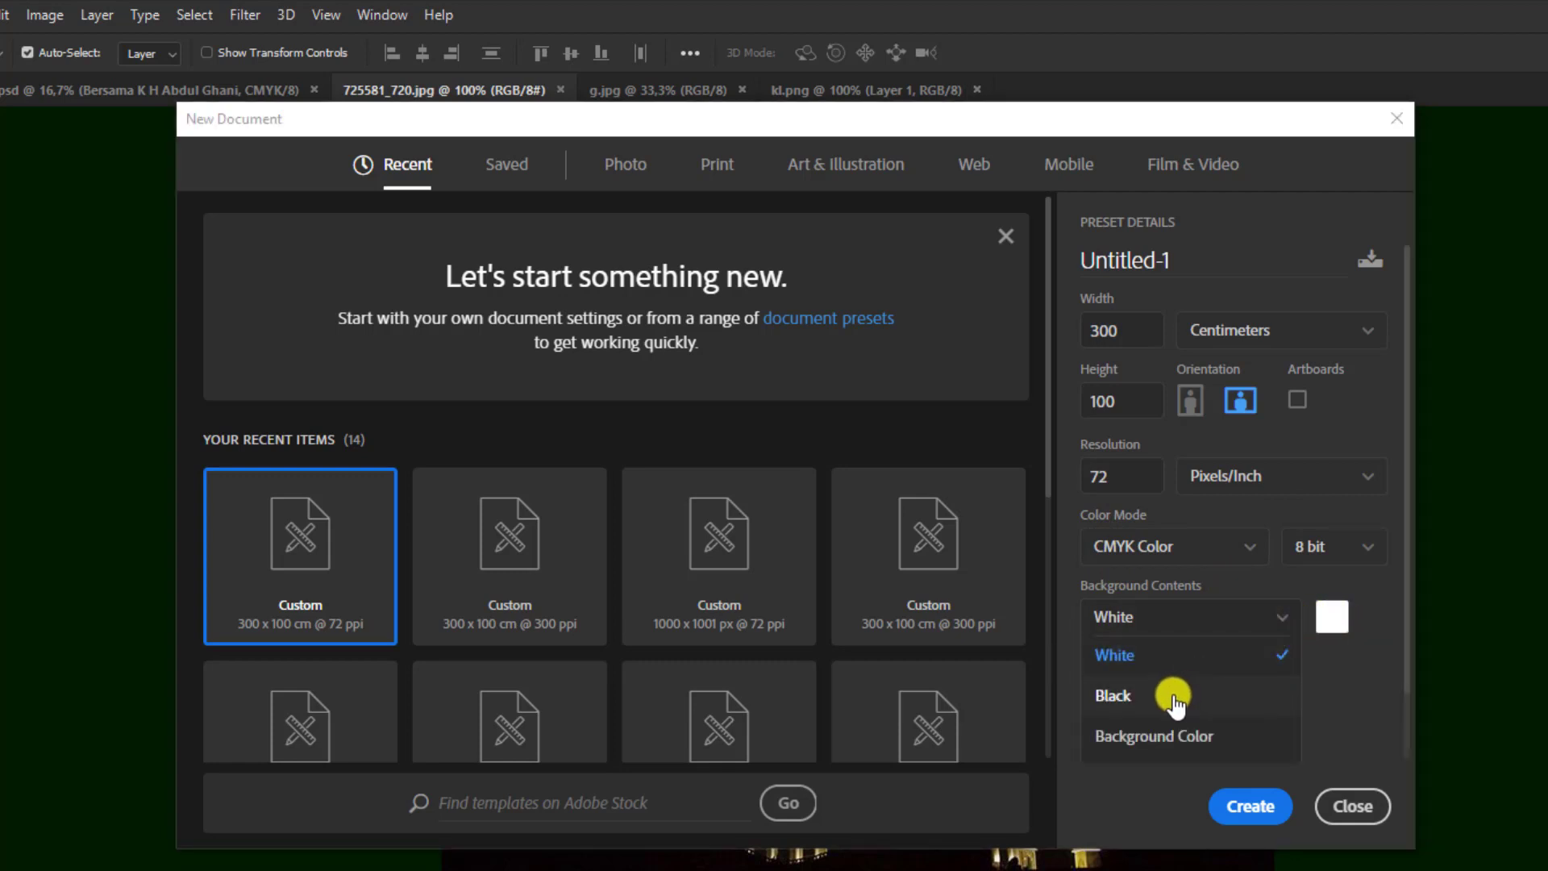
left_click(1351, 716)
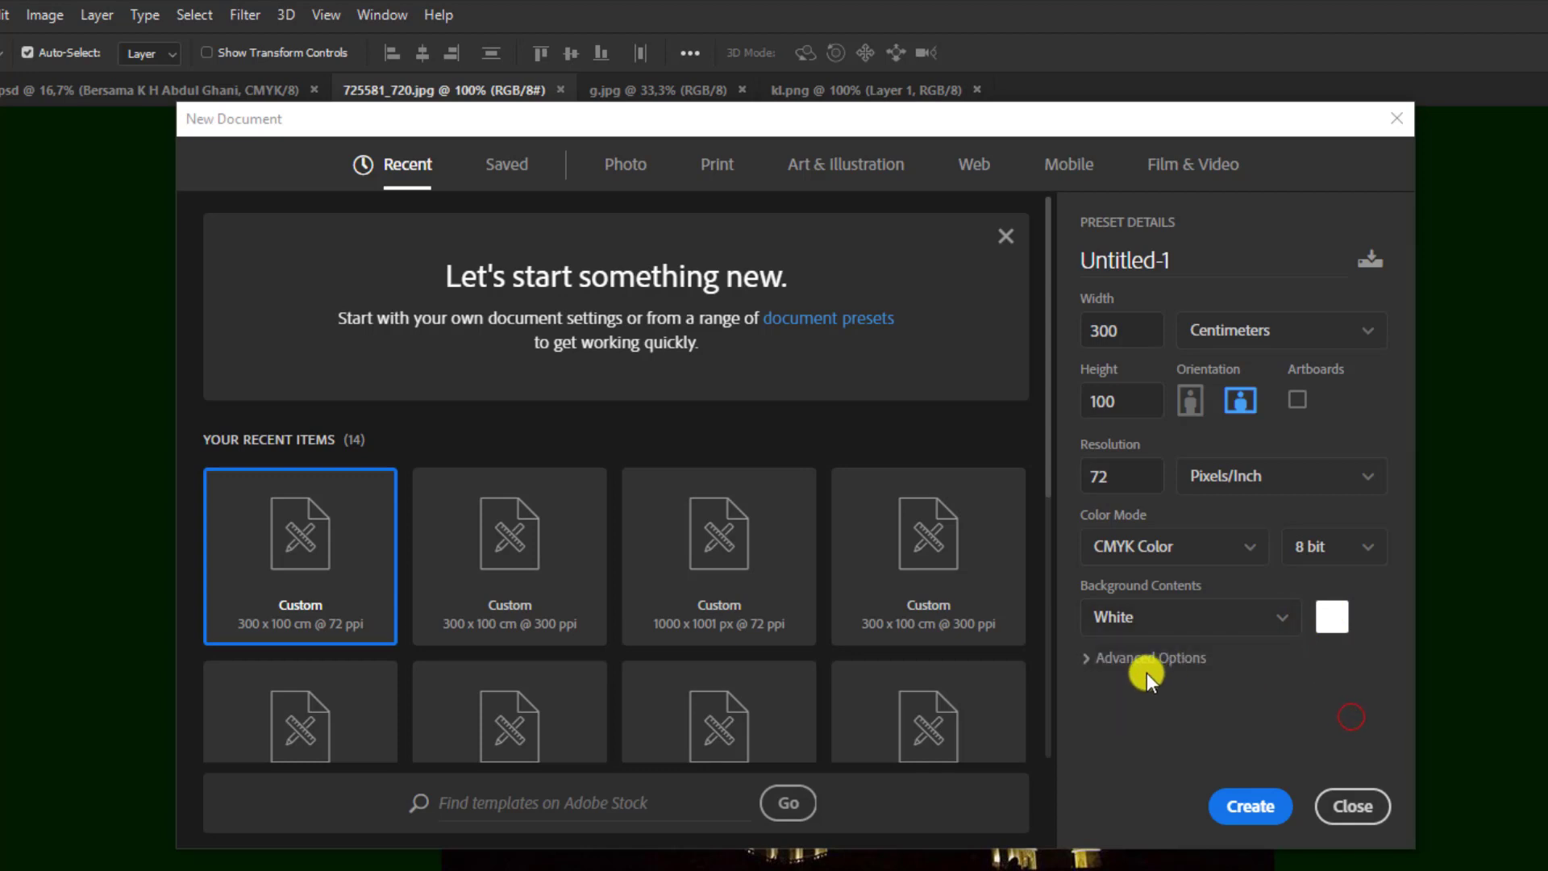
left_click(1221, 262)
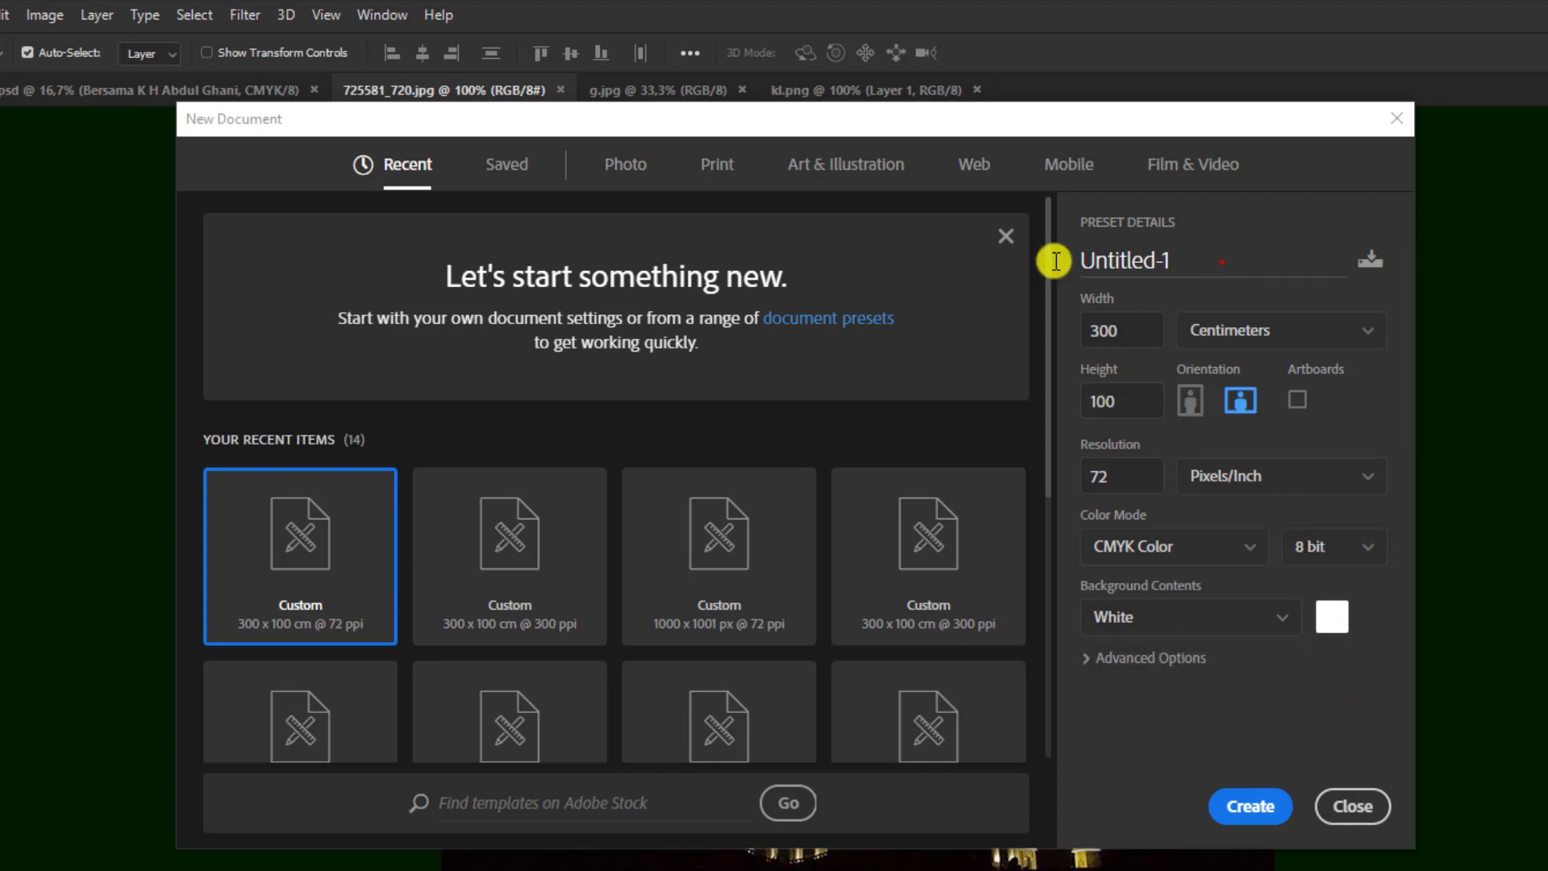
left_click_drag(1055, 260, 1048, 262)
type("Ba")
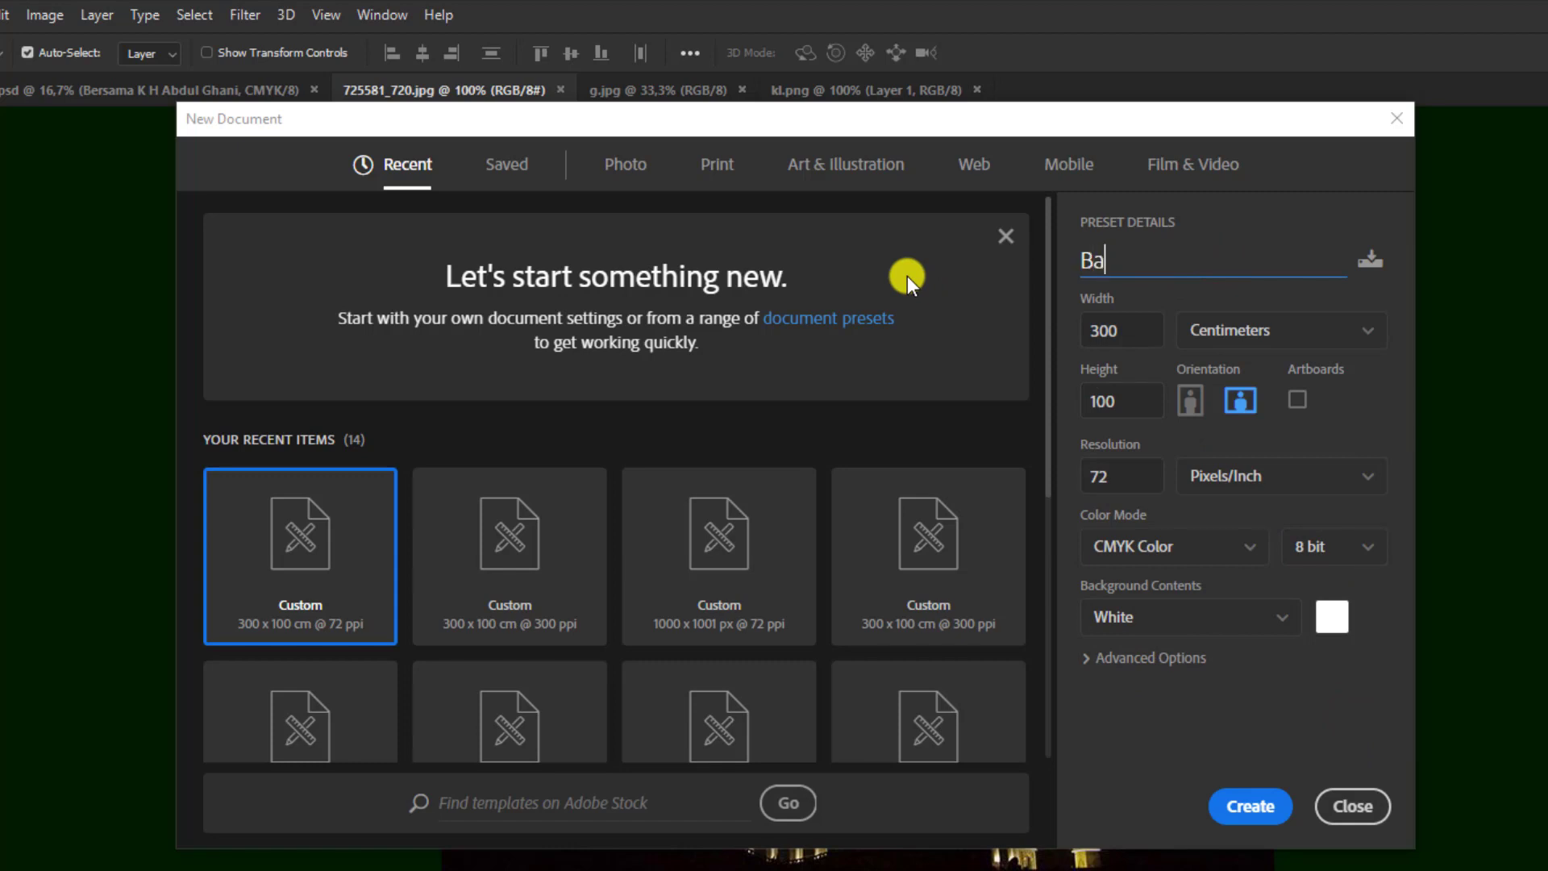
type("nner Pengajian")
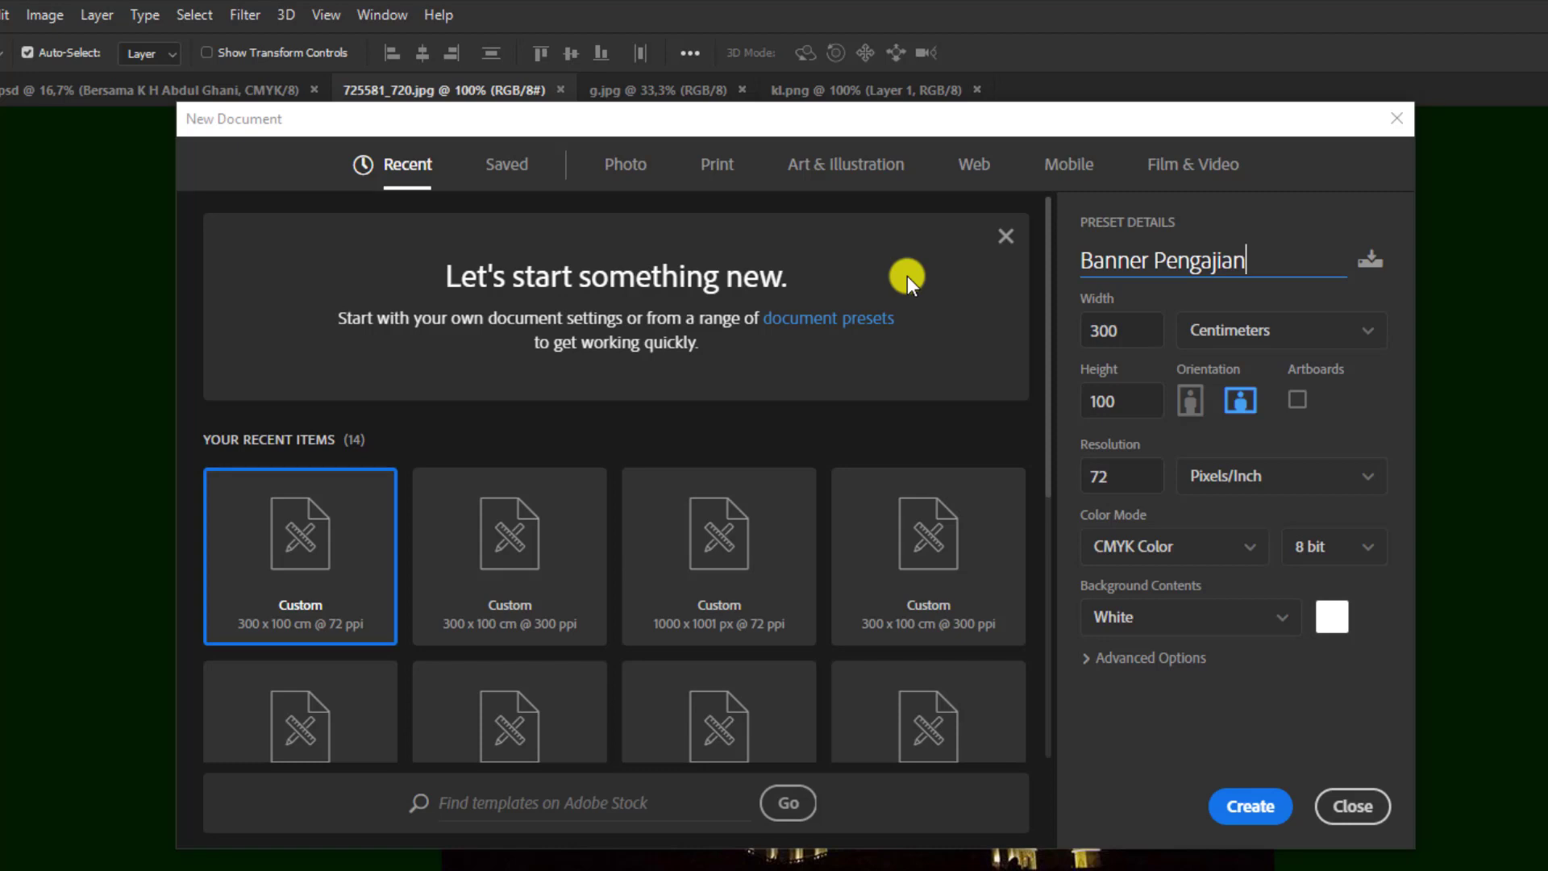
left_click(1251, 805)
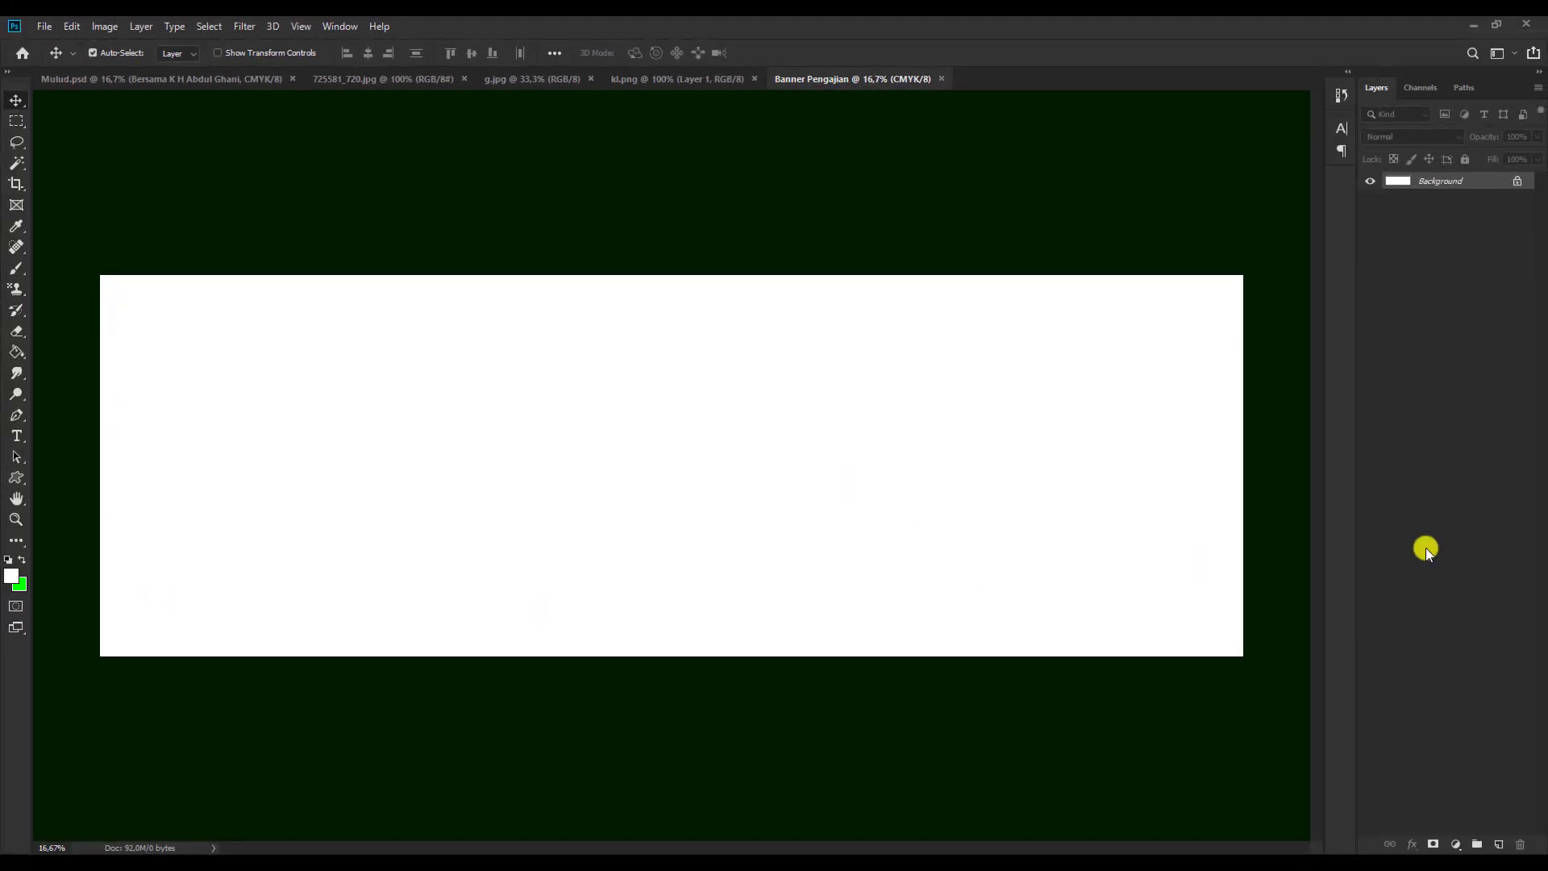
Drag the g.jpg sunset photo into Banner Pengajian and align it to the left edge.
left_click(667, 80)
left_click(539, 78)
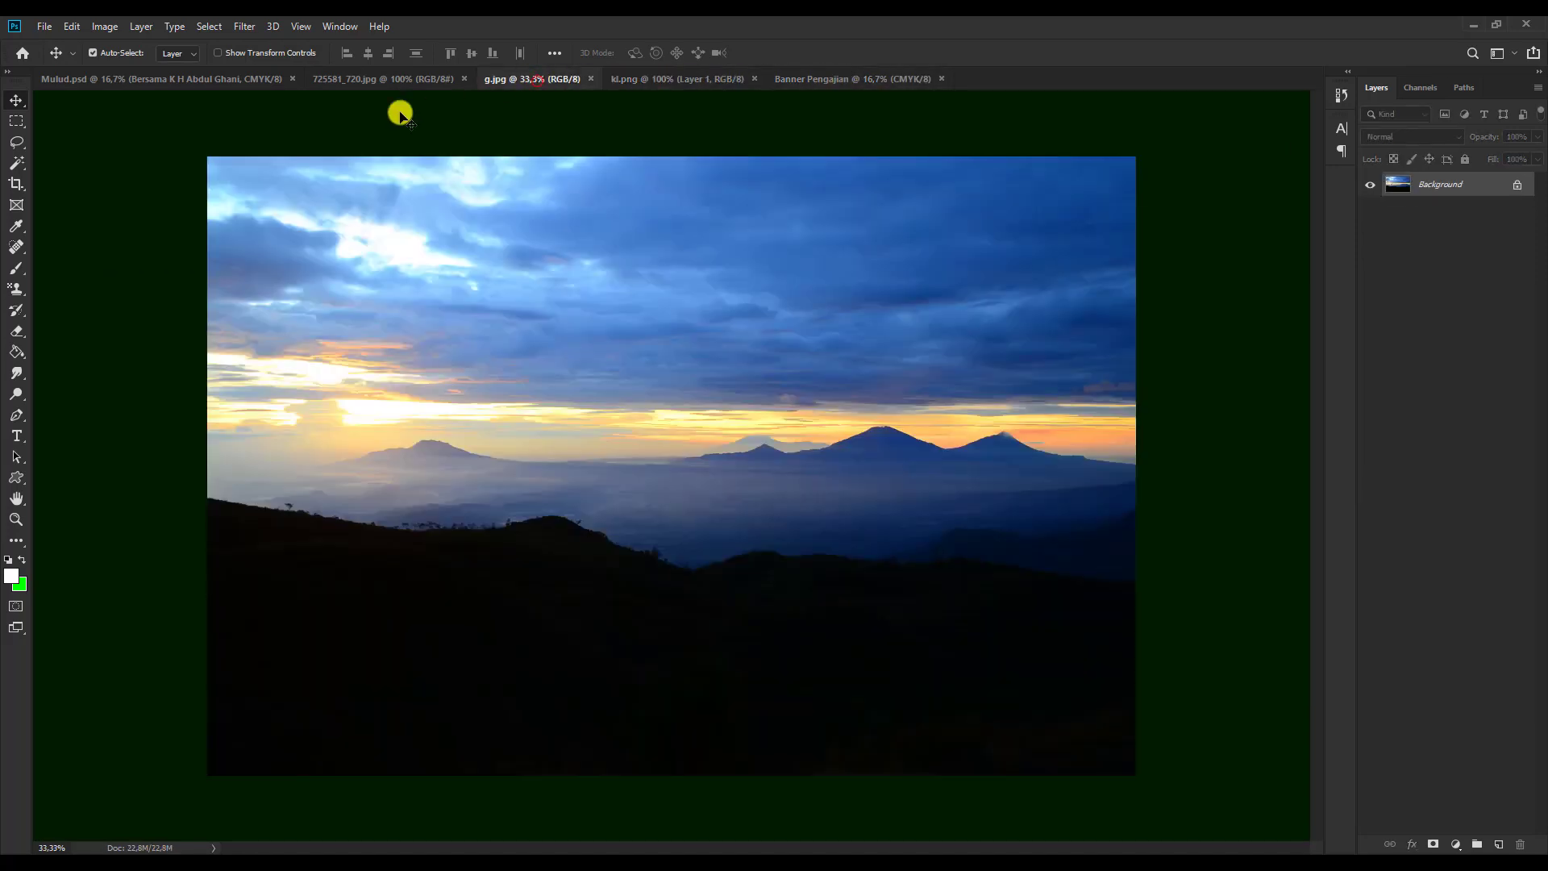
left_click_drag(443, 325, 804, 446)
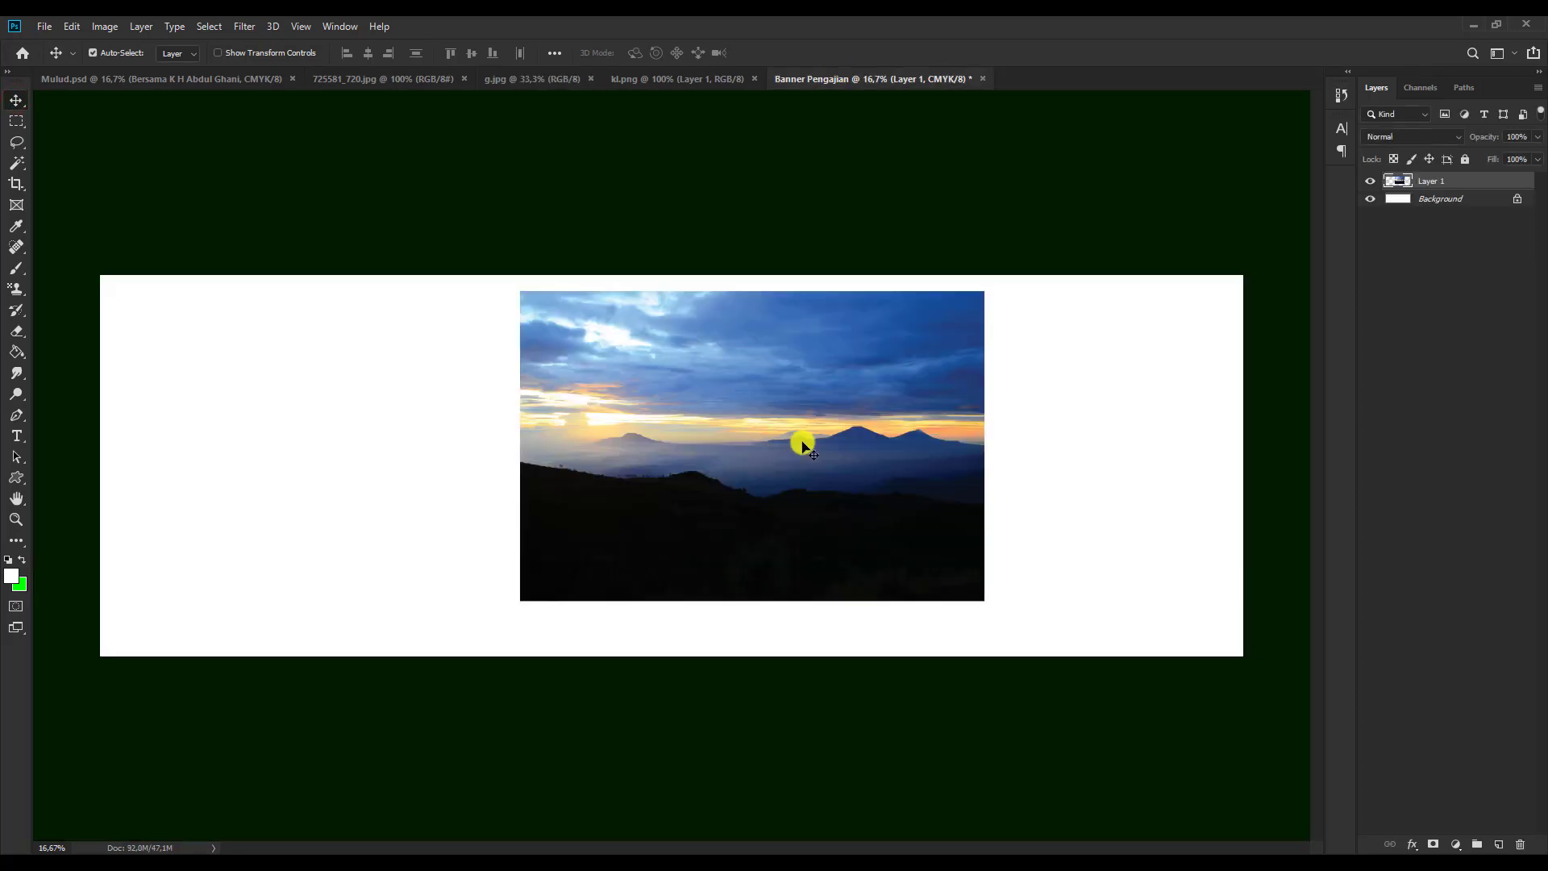
scroll(803, 444, "down", 2)
left_click_drag(716, 444, 371, 435)
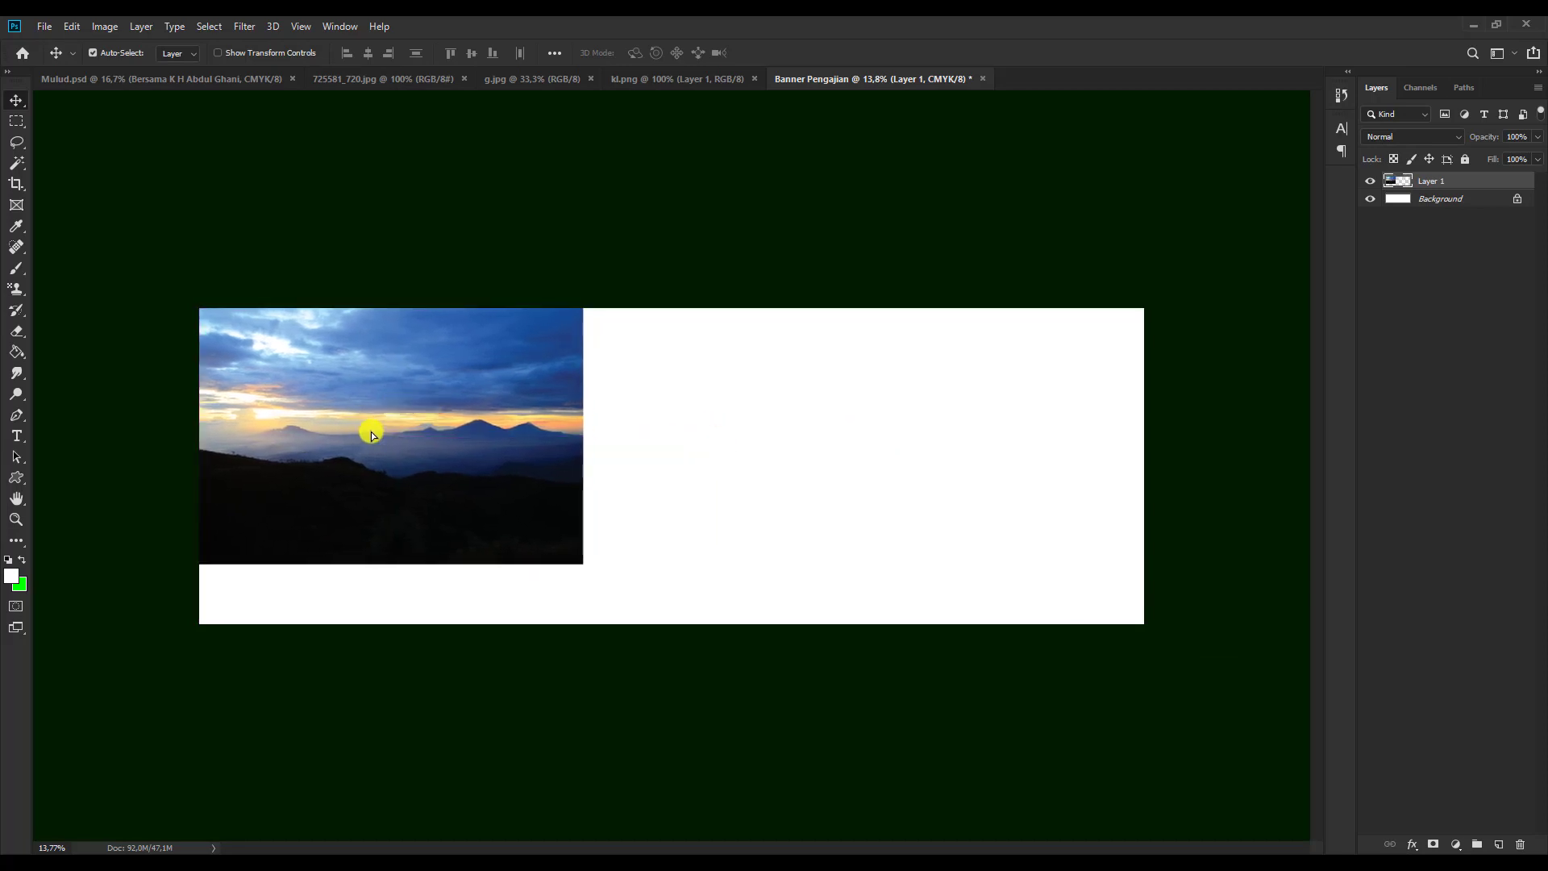
Scale the sunset to the full 300 cm width and shift it up to fill the canvas.
key("ctrl+t")
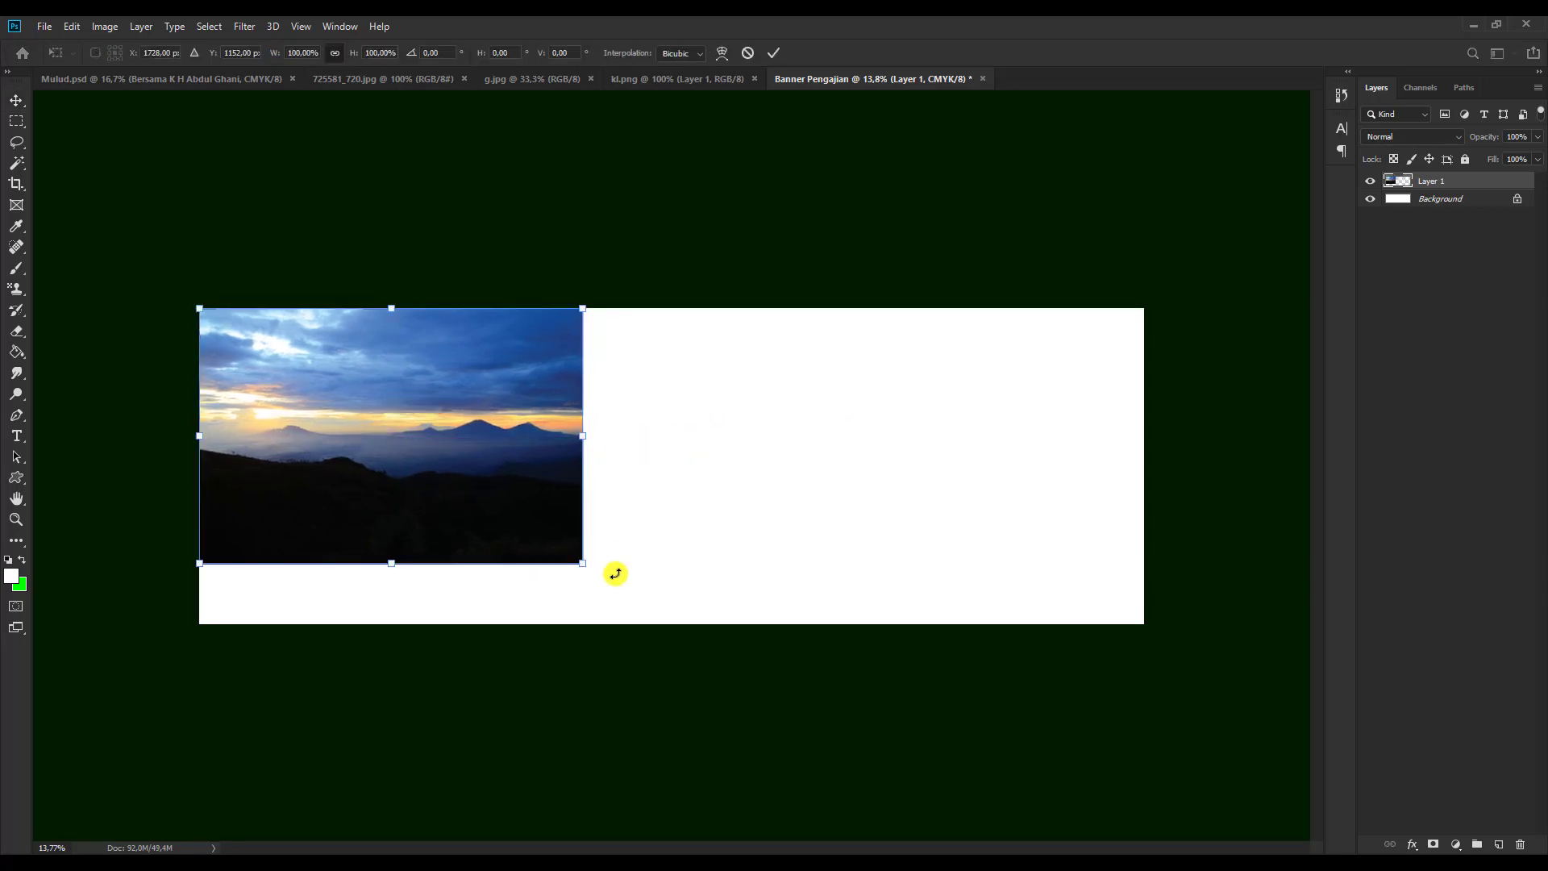
left_click_drag(583, 568, 979, 641)
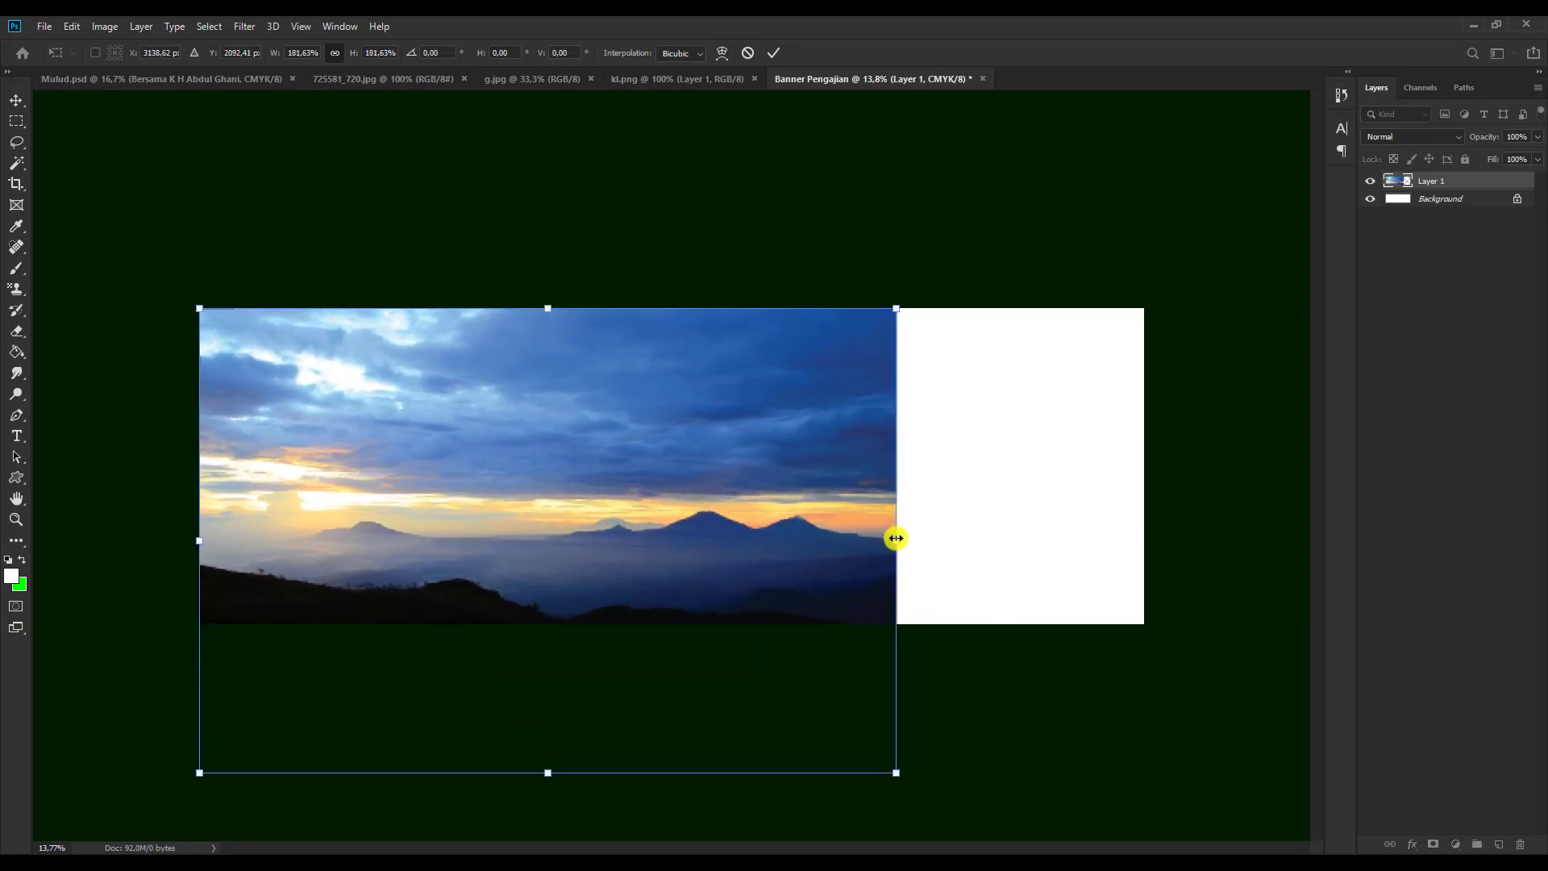
left_click_drag(896, 538, 1145, 530)
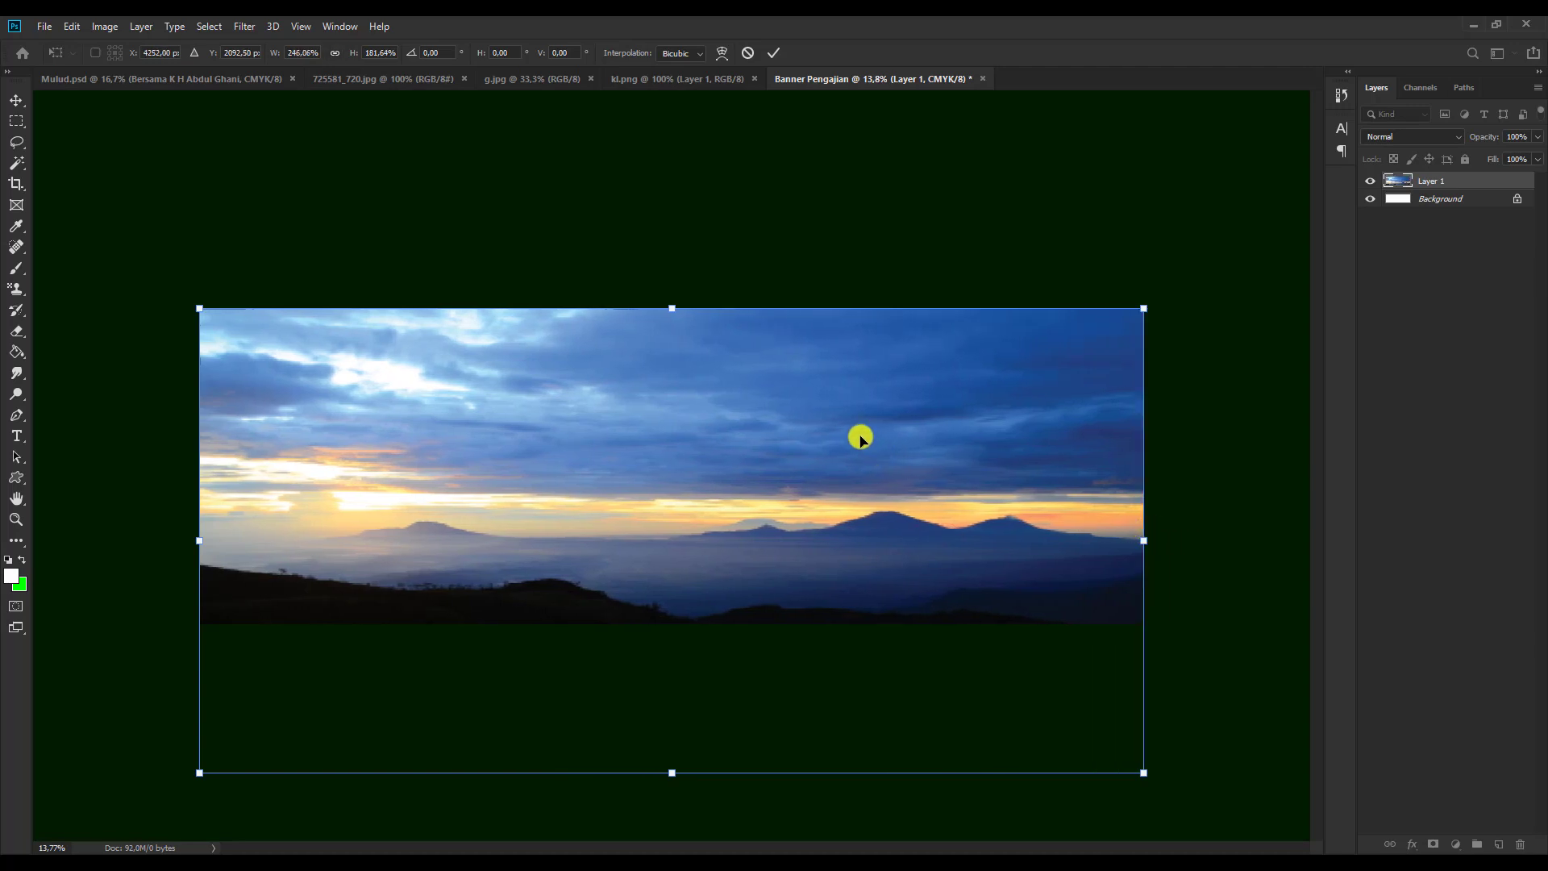
left_click_drag(857, 435, 848, 373)
key("Return")
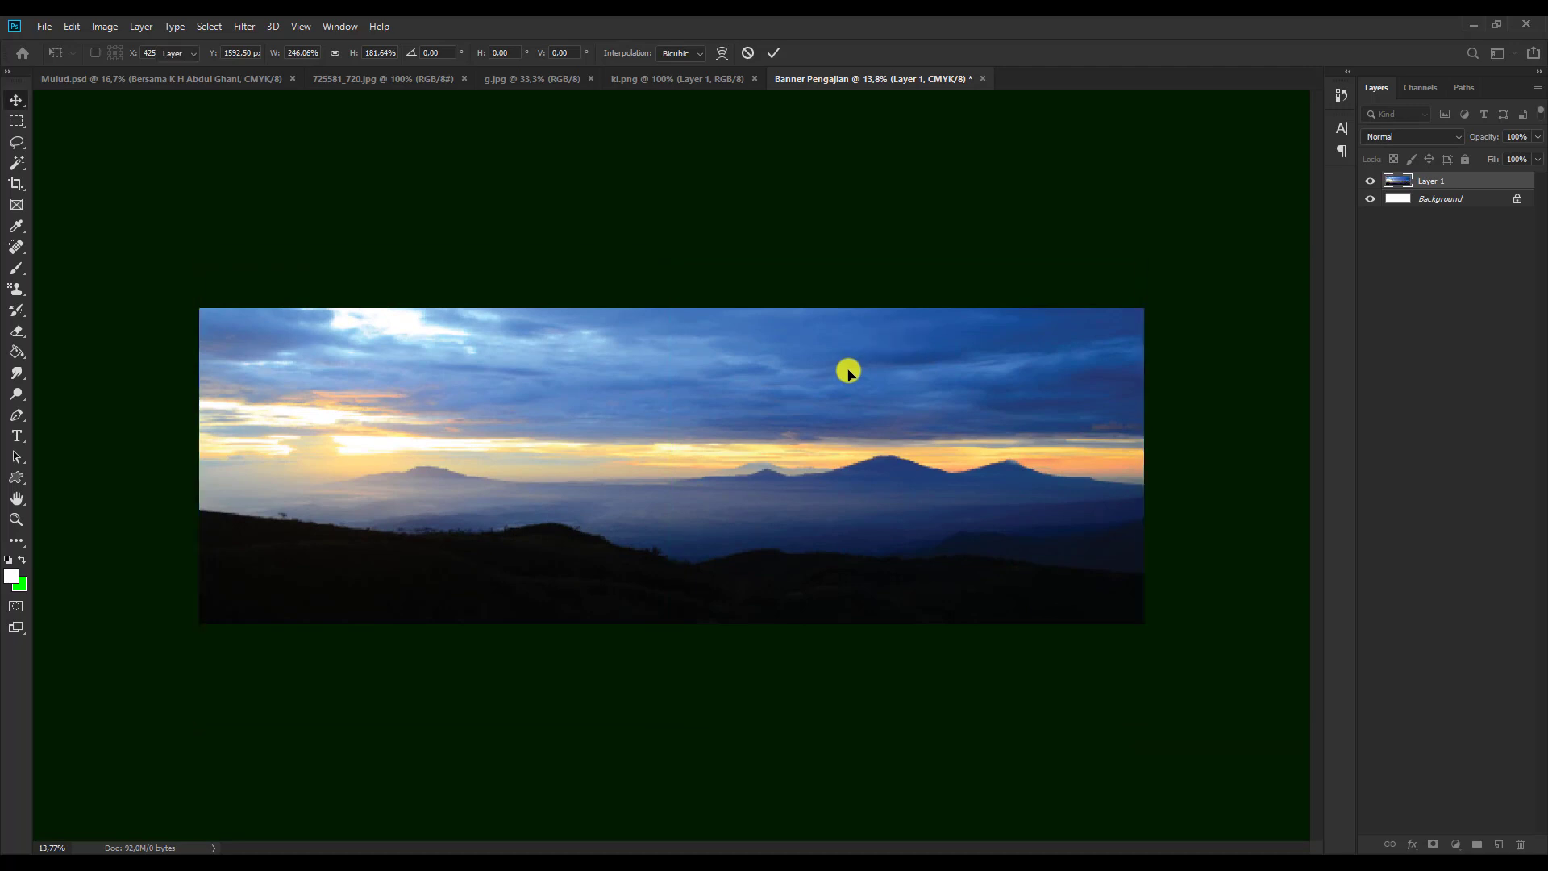
Switch to the 725581_720.jpg mosque photo and unlock its Background layer.
left_click(90, 81)
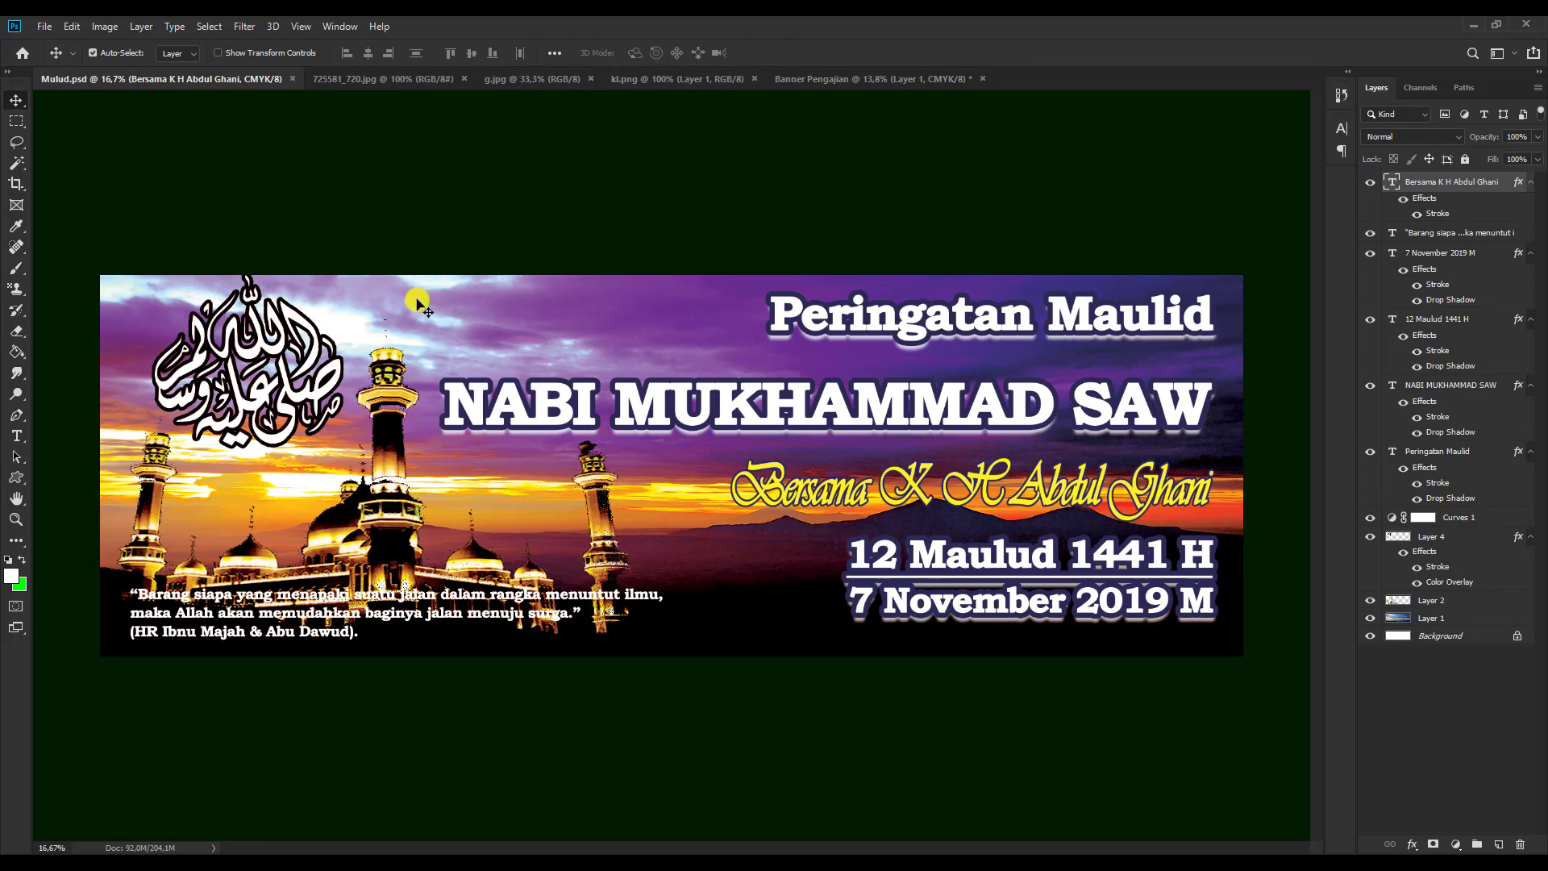
left_click(431, 79)
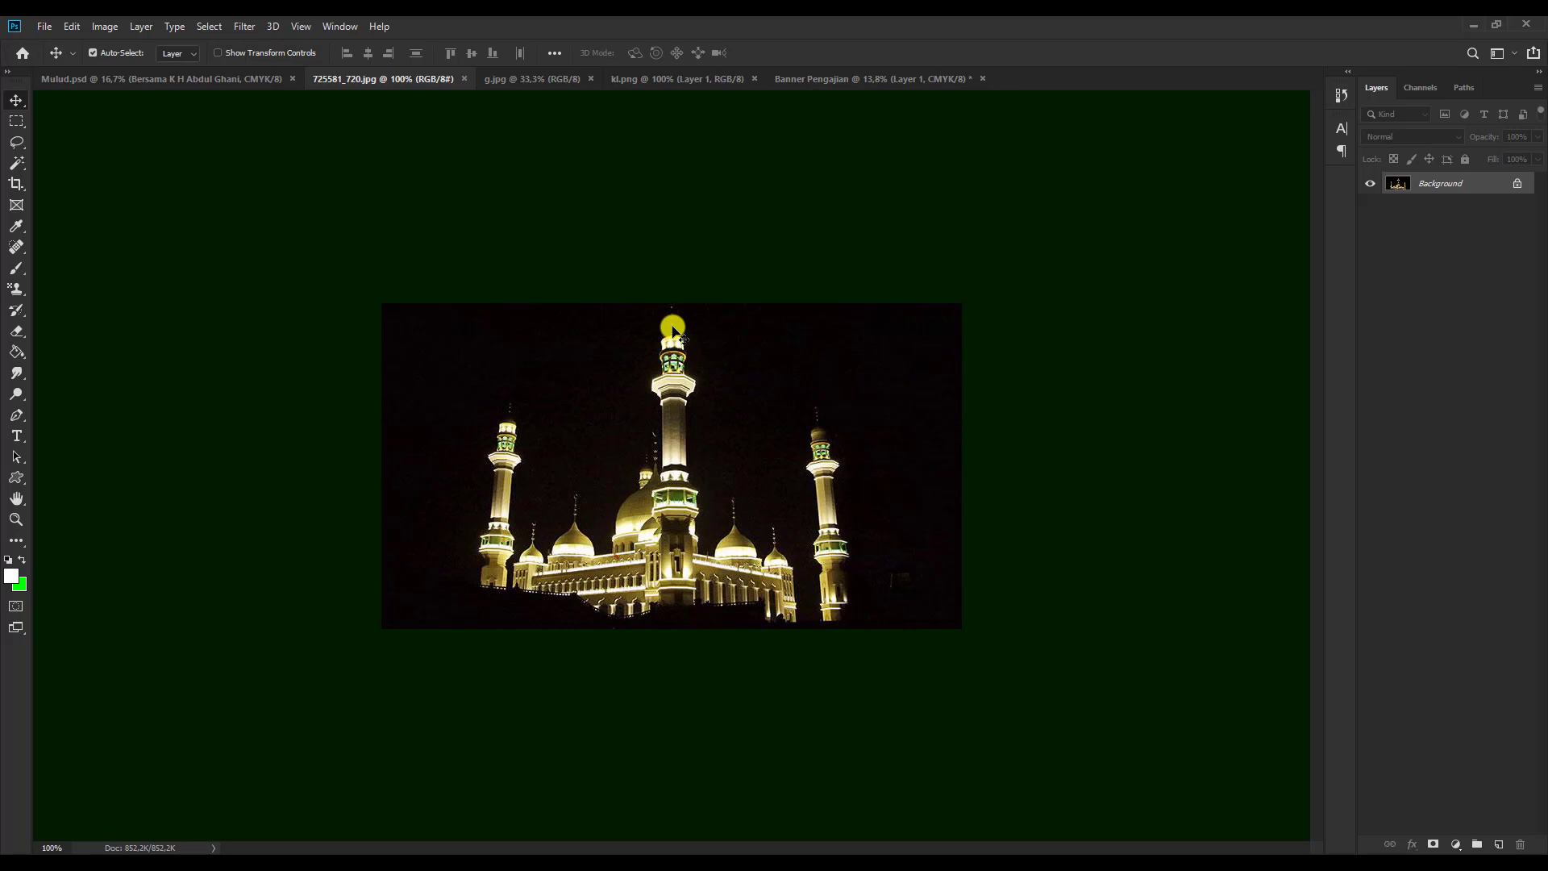
left_click(1514, 186)
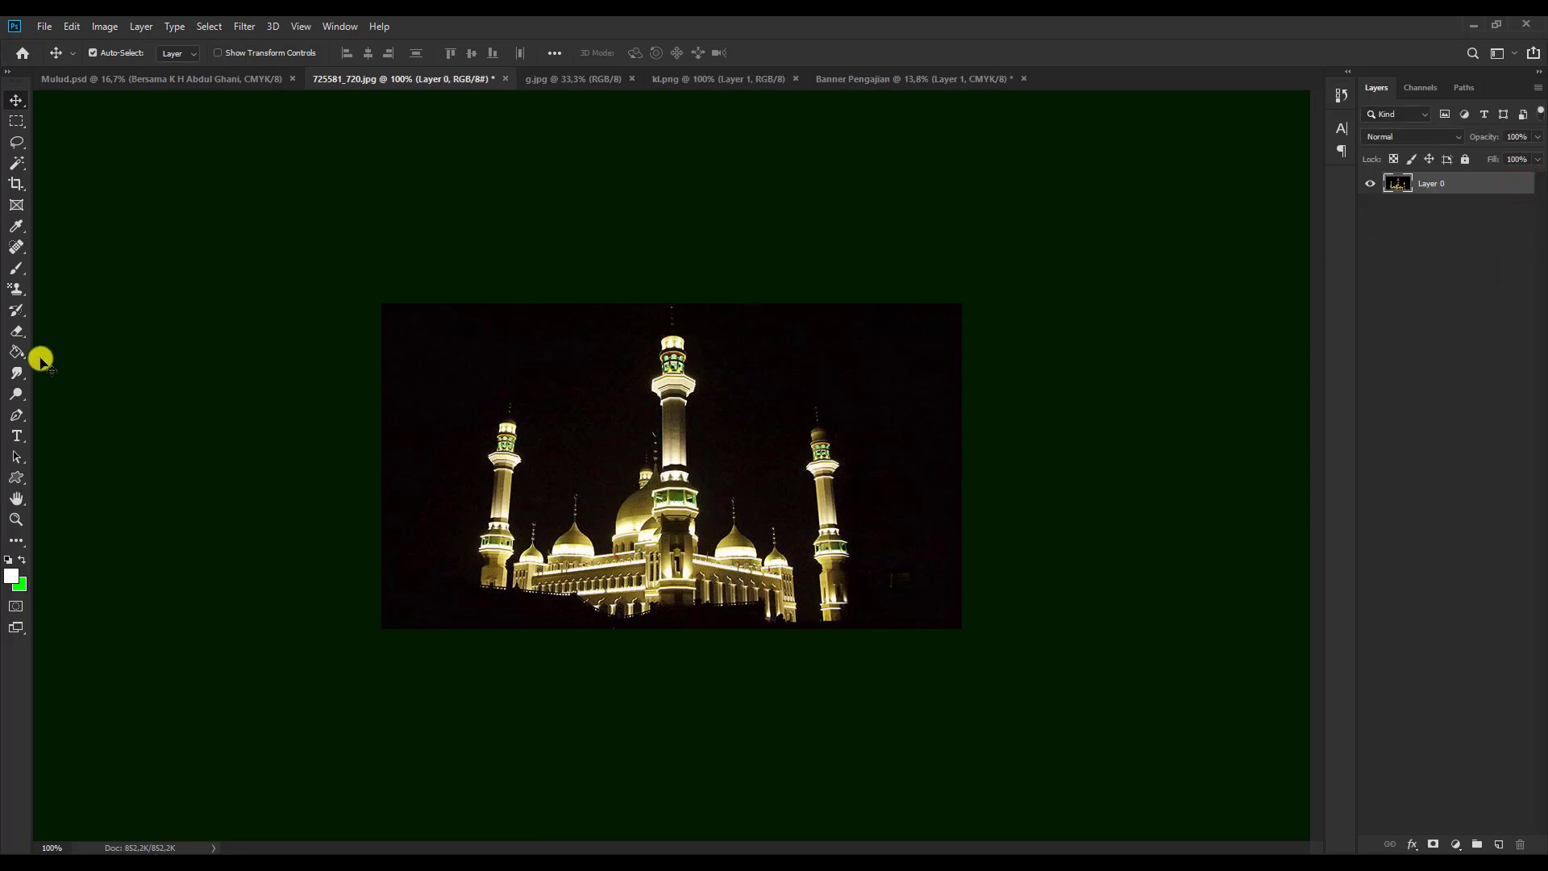
left_click(16, 162)
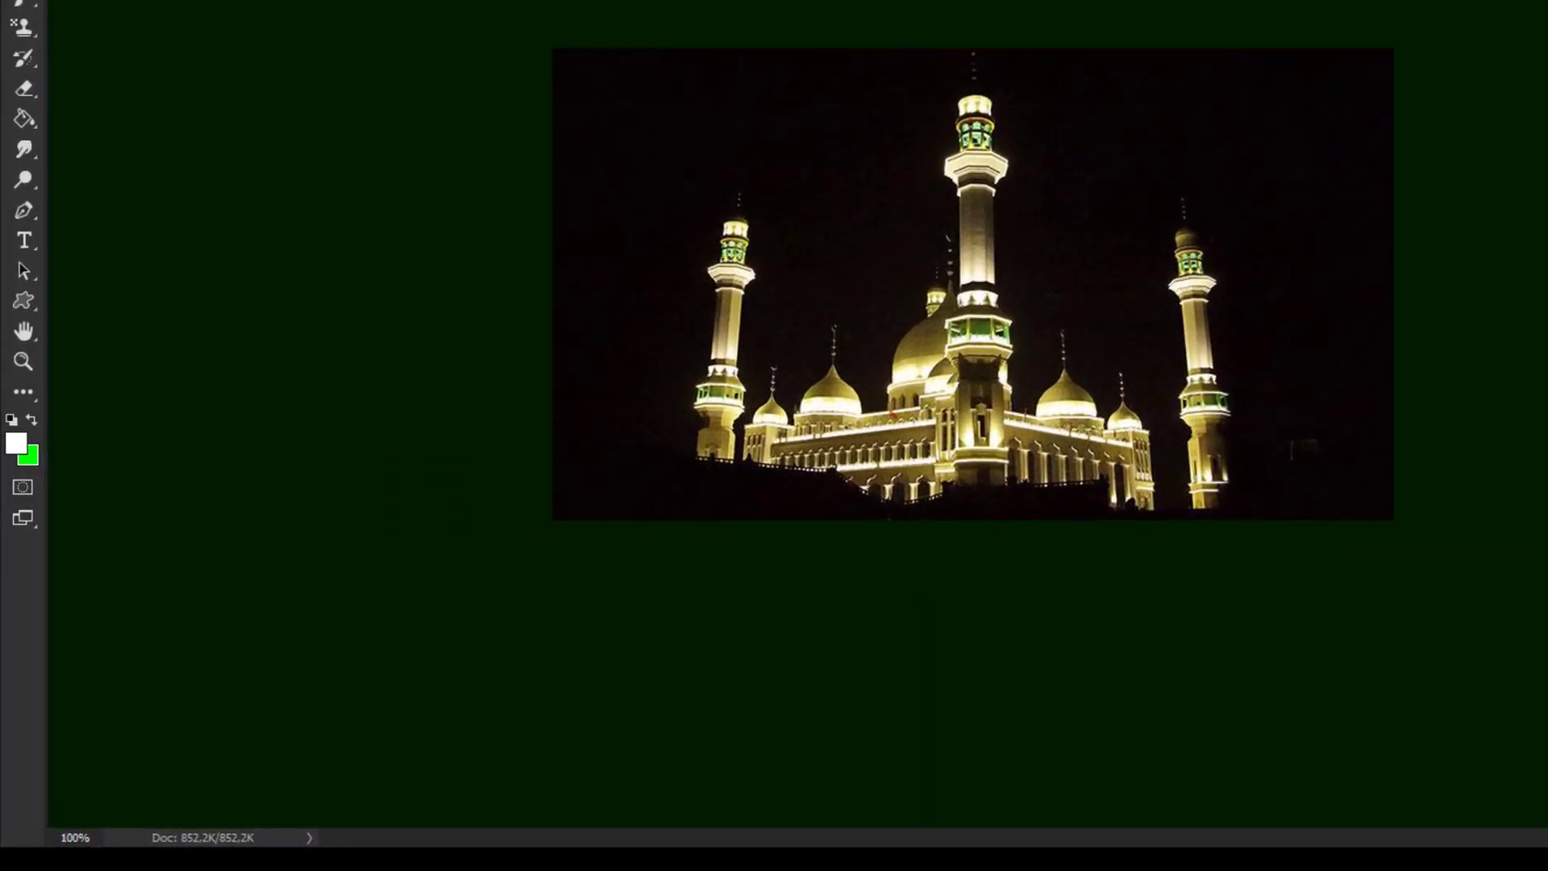
Erase the black sky with the Magic Eraser and drag the mosque cutout toward the banner.
left_click(27, 94)
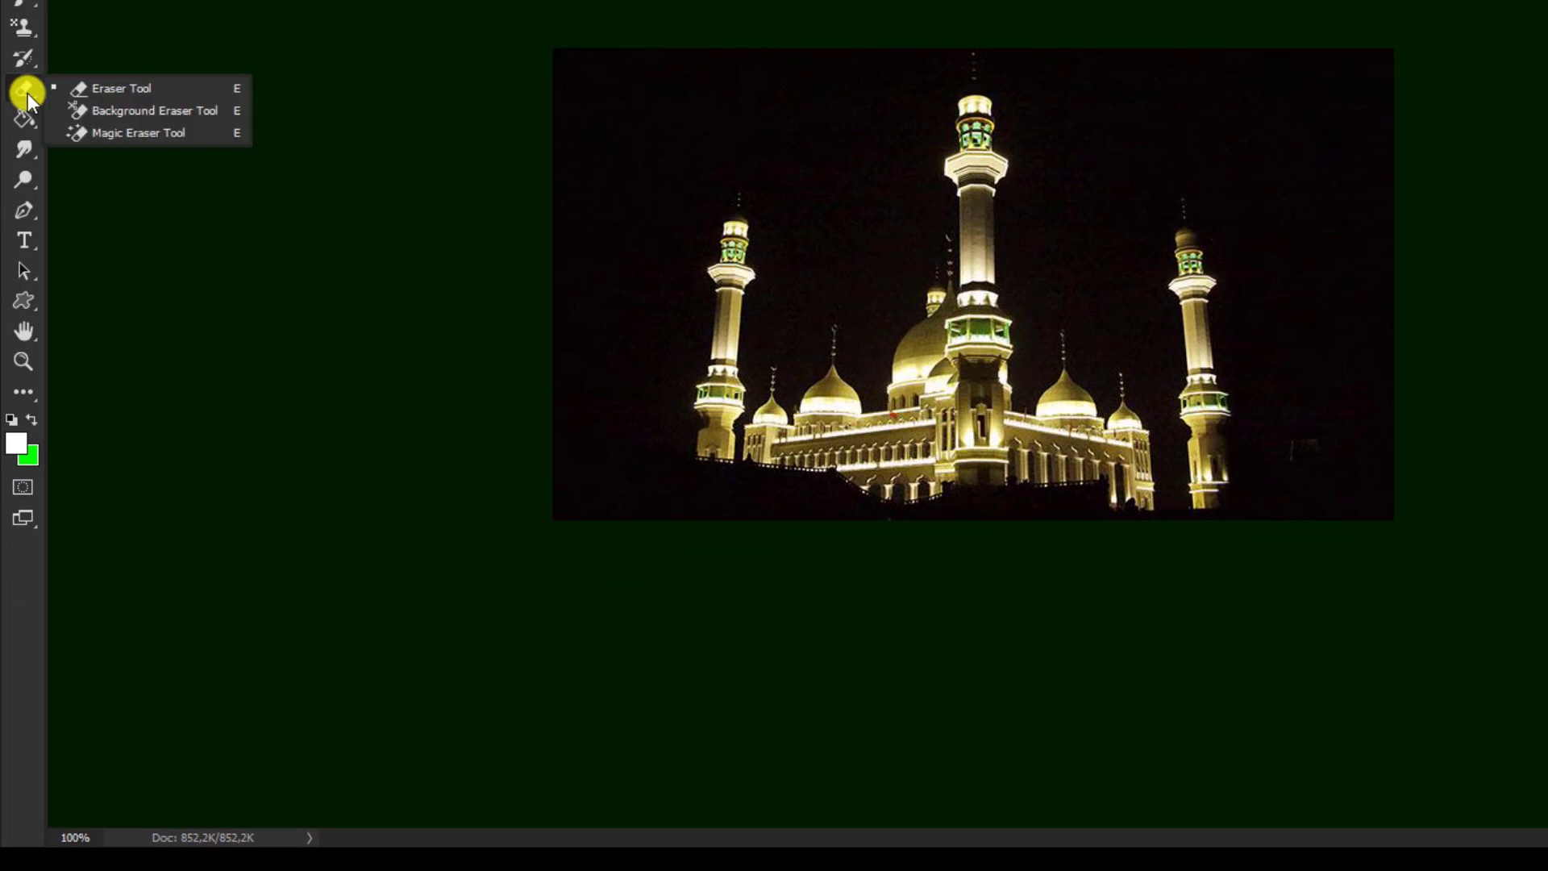
left_click(124, 134)
left_click(725, 129)
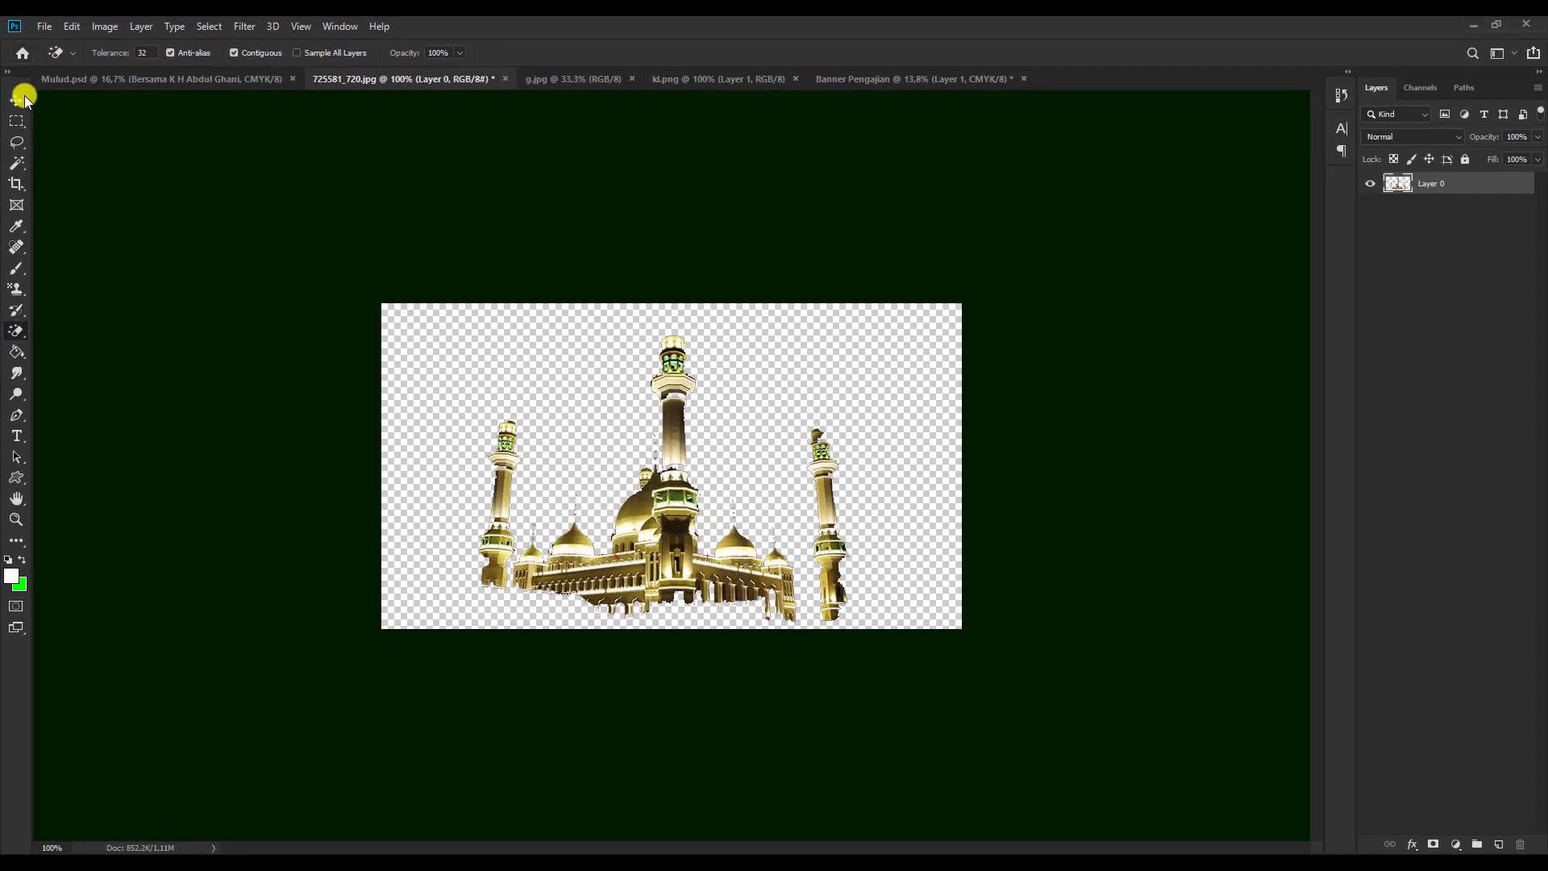
left_click(17, 98)
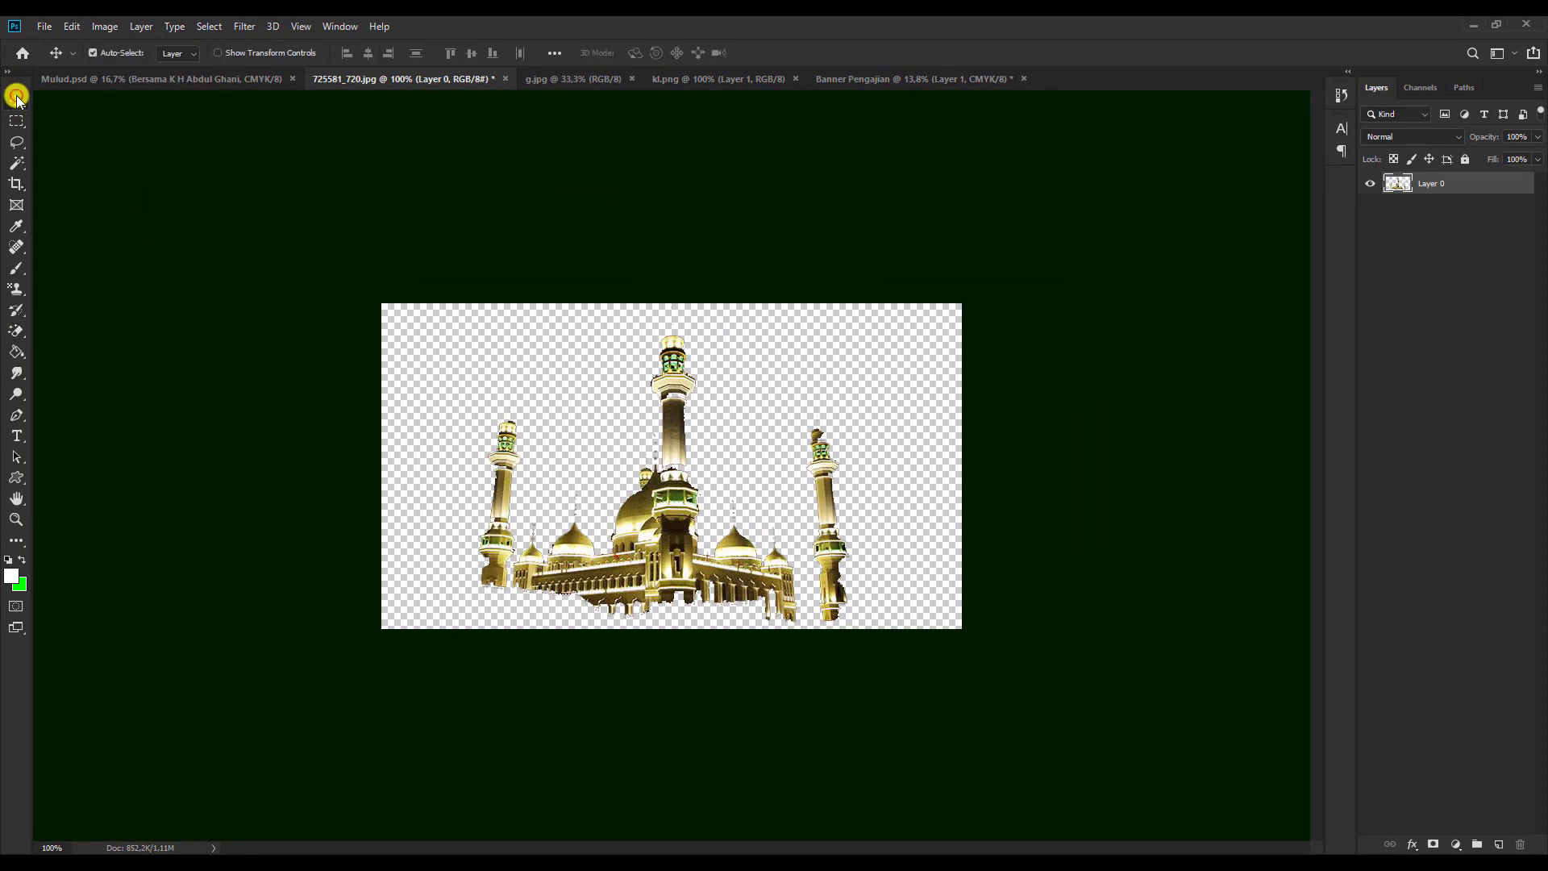
left_click_drag(676, 429, 635, 468)
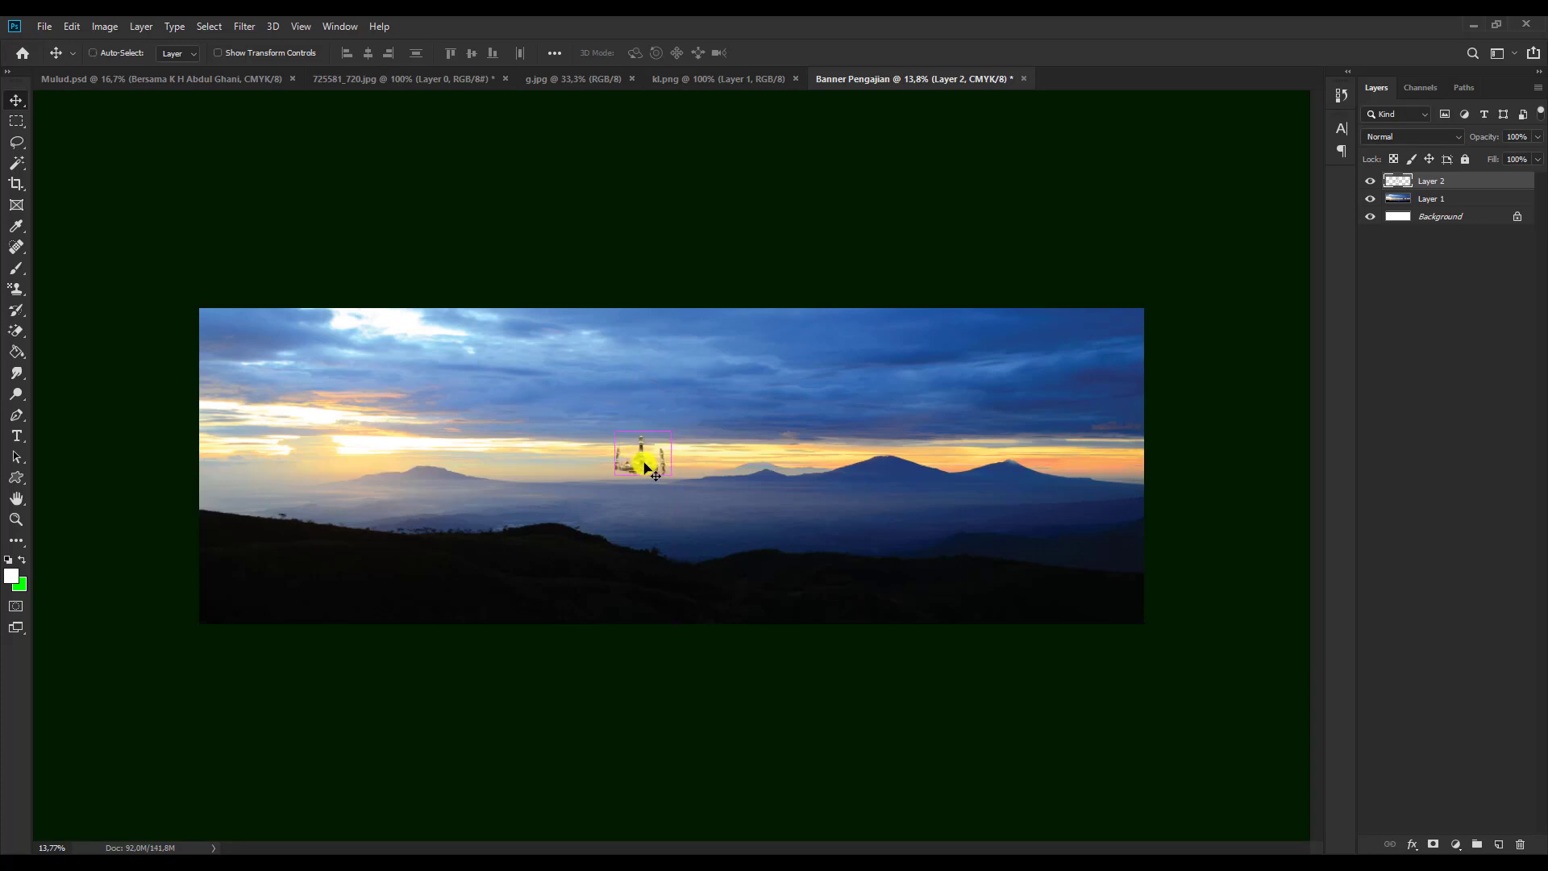
Resize and place the mosque over the banner's lower-left hills, commit, and copy it to Mulud.psd.
key("ctrl+t")
left_click_drag(669, 482, 919, 587)
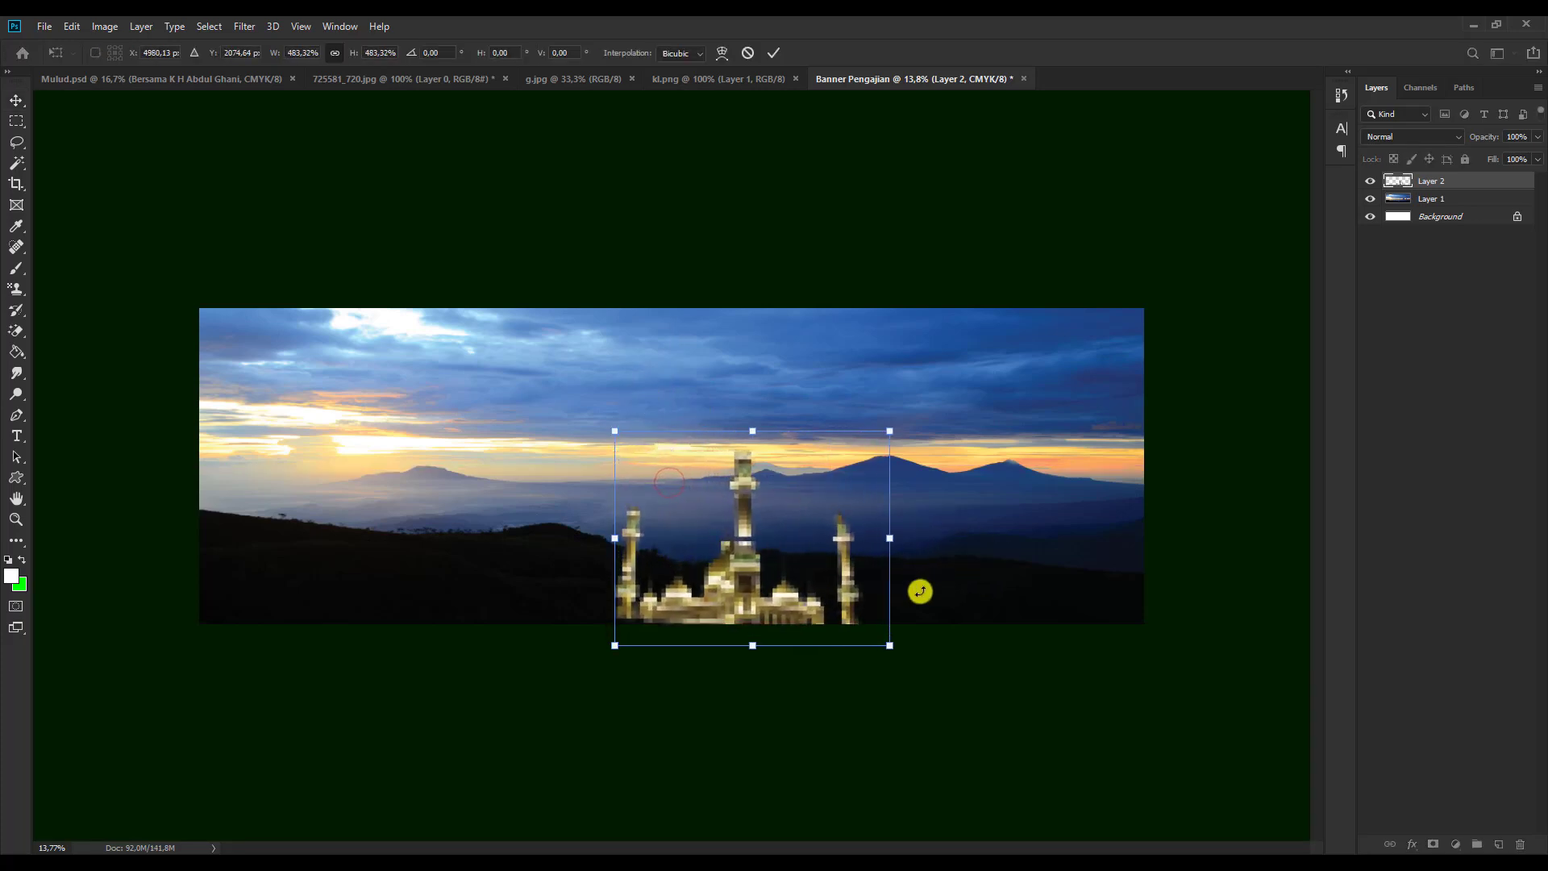
left_click_drag(819, 582, 469, 525)
left_click_drag(542, 369, 677, 349)
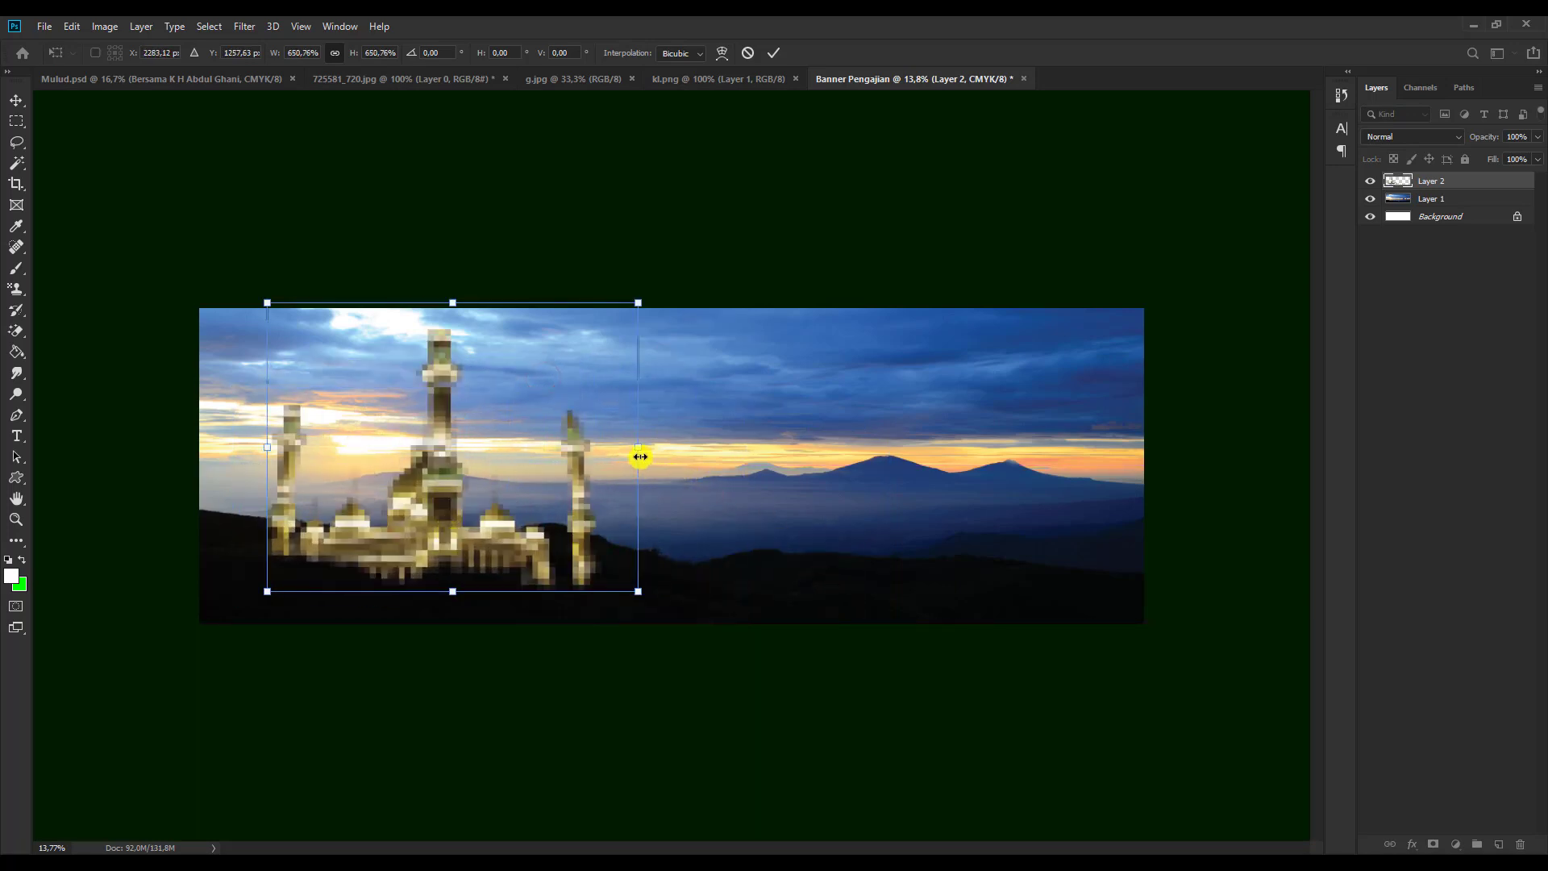
left_click_drag(640, 456, 737, 438)
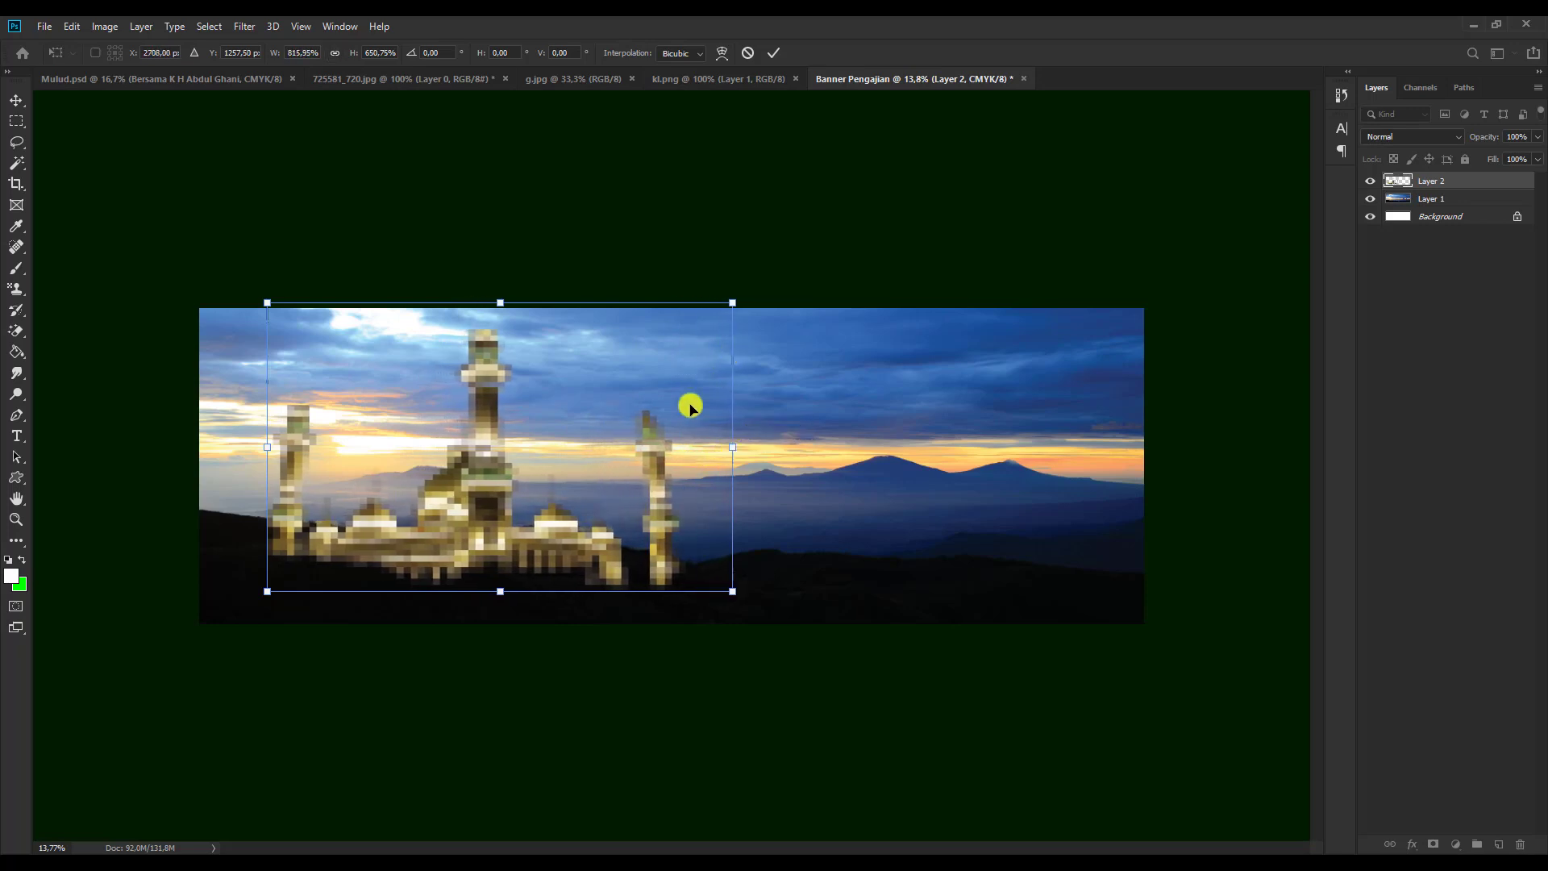
left_click_drag(593, 510, 540, 520)
left_click_drag(677, 314, 612, 415)
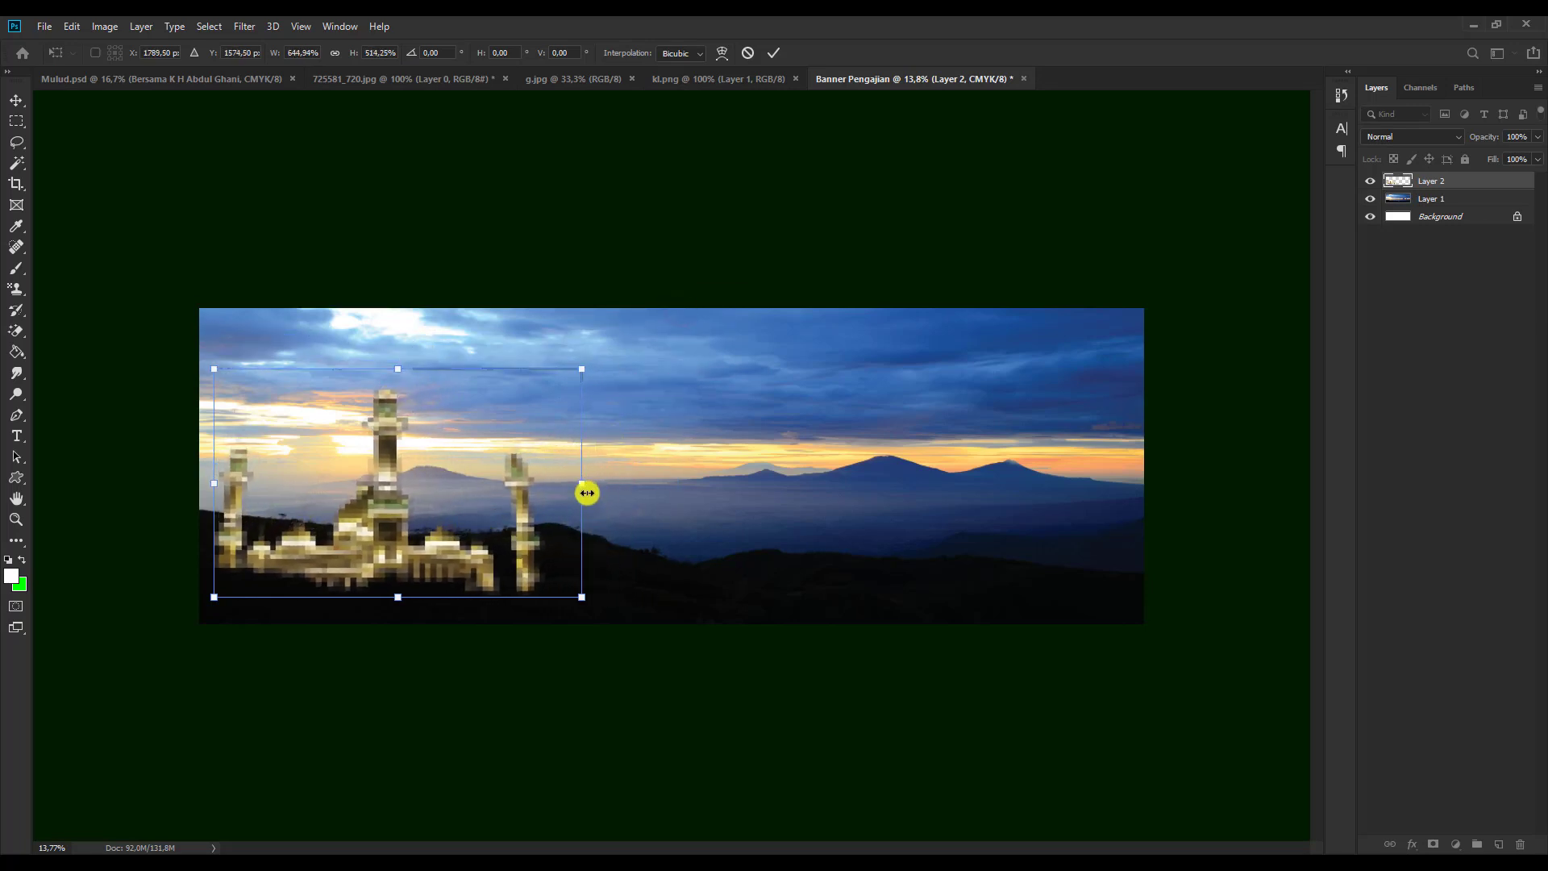
left_click_drag(583, 485, 614, 488)
left_click(772, 53)
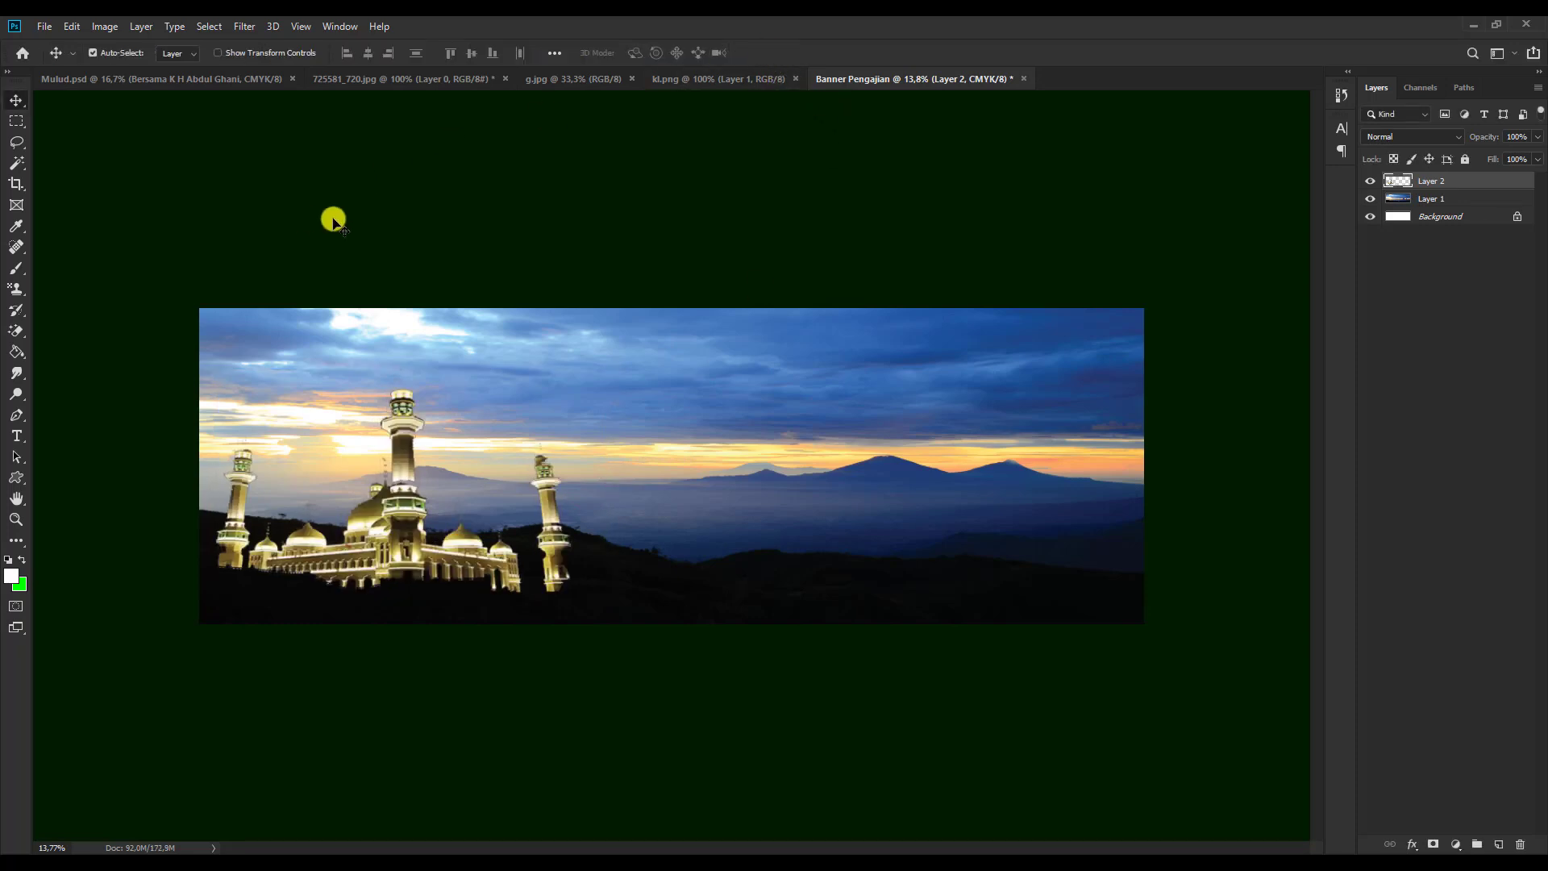
left_click_drag(218, 80, 218, 80)
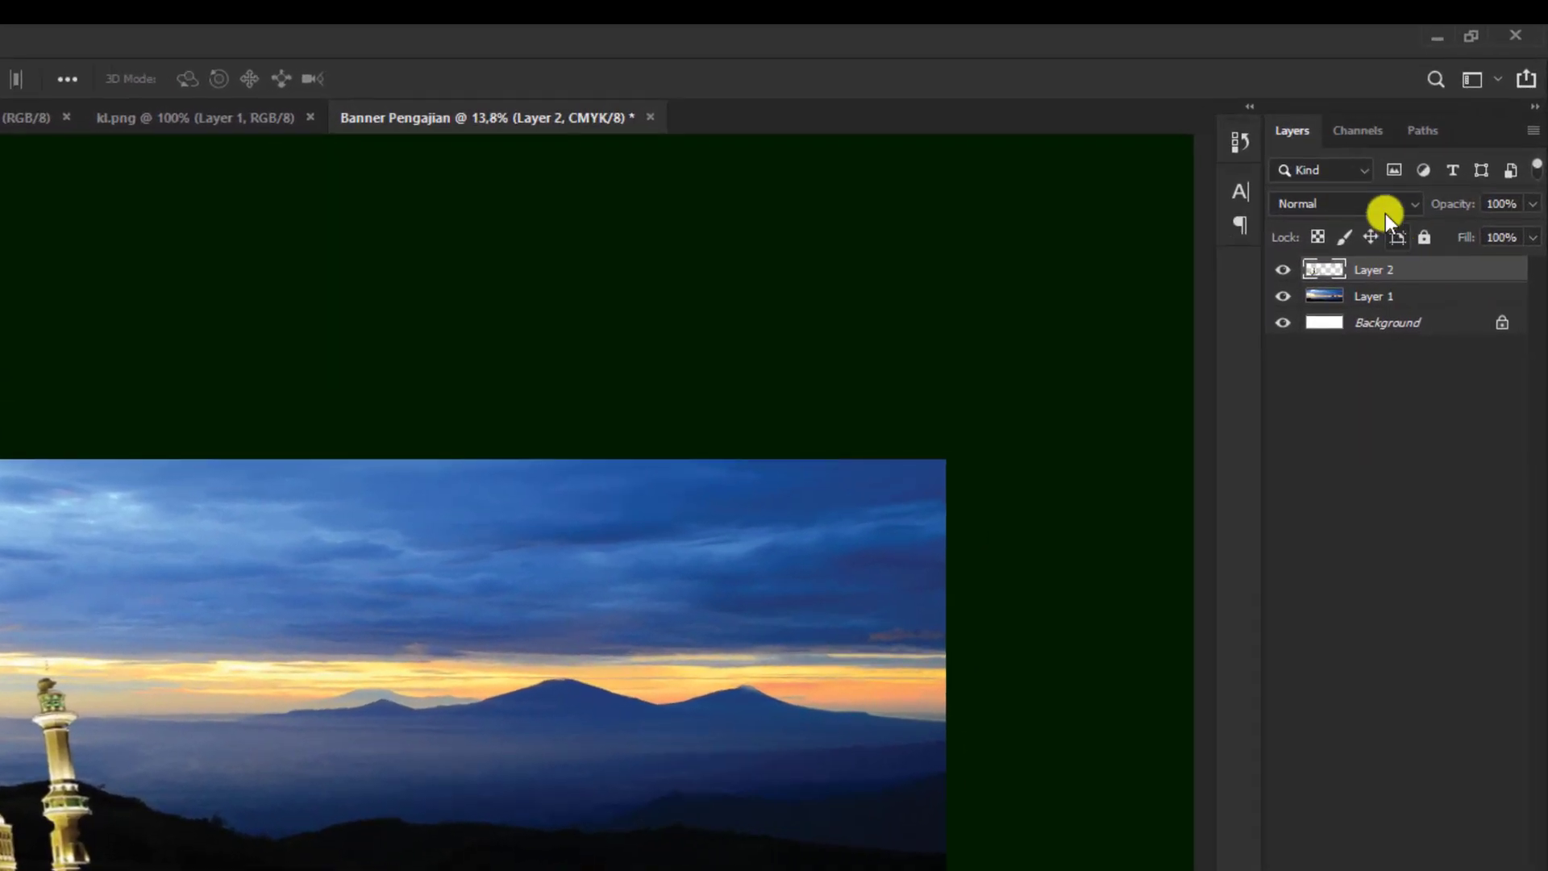
Set Layer 2's blend mode to Dissolve and add a Curves adjustment layer above it.
left_click(1438, 138)
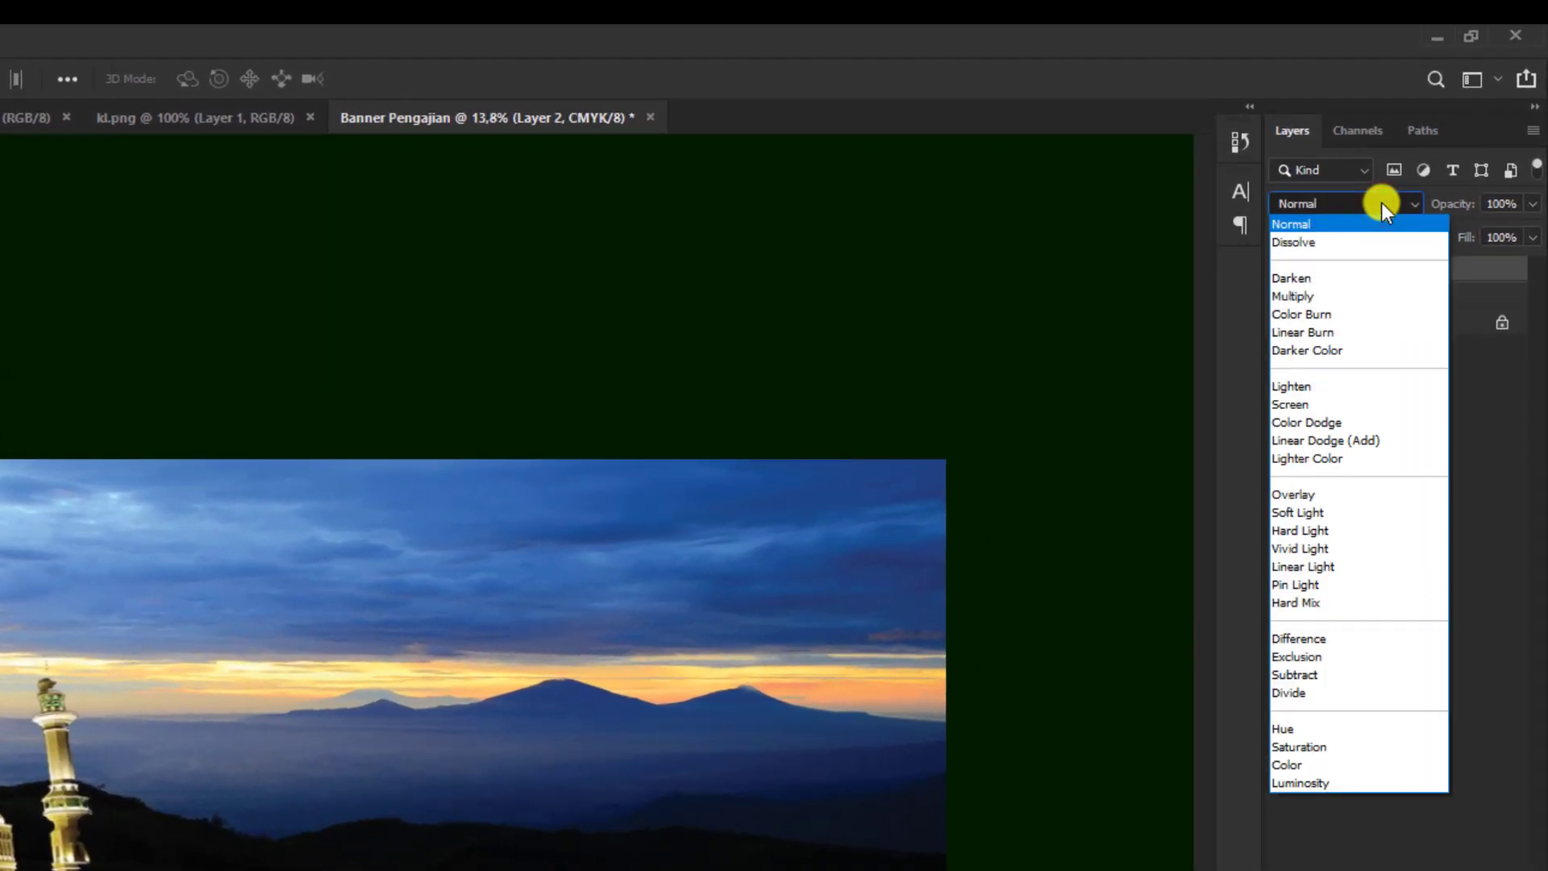
left_click(1368, 241)
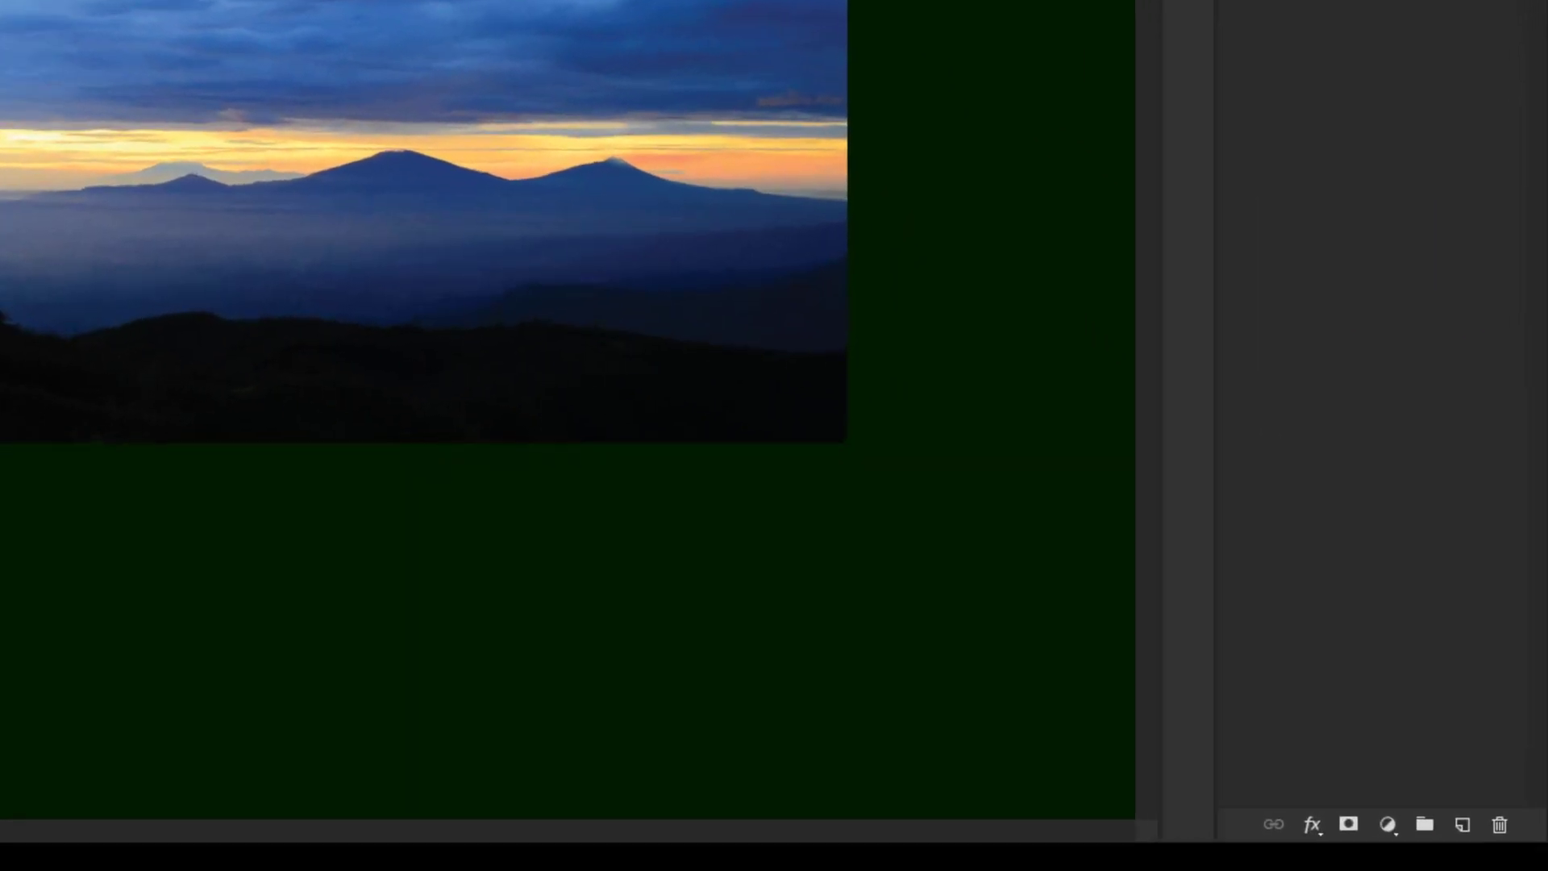
left_click(1381, 824)
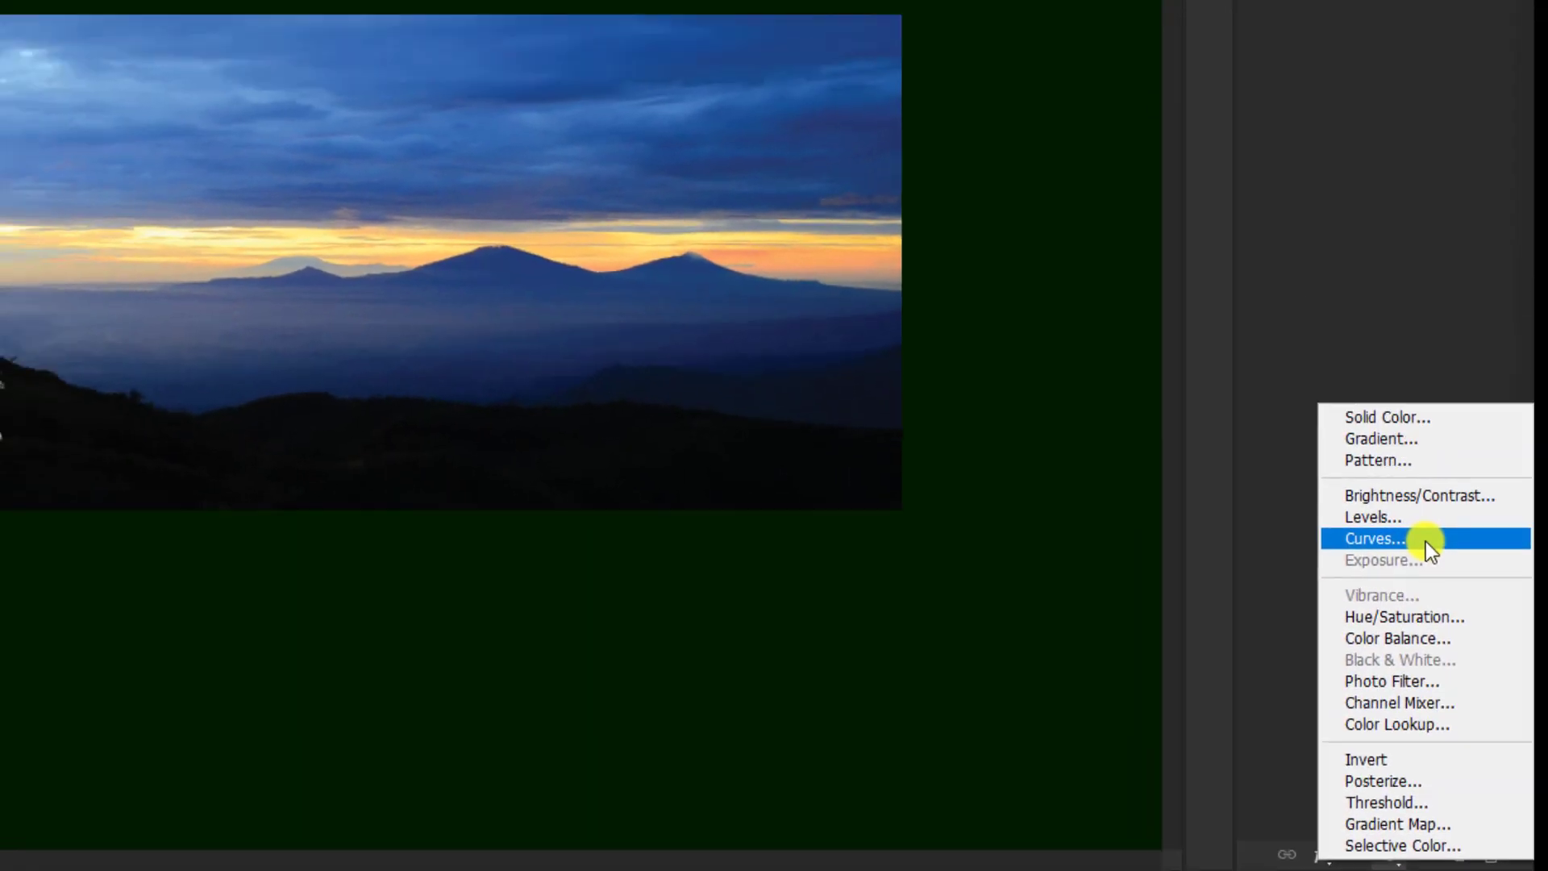
left_click(1423, 461)
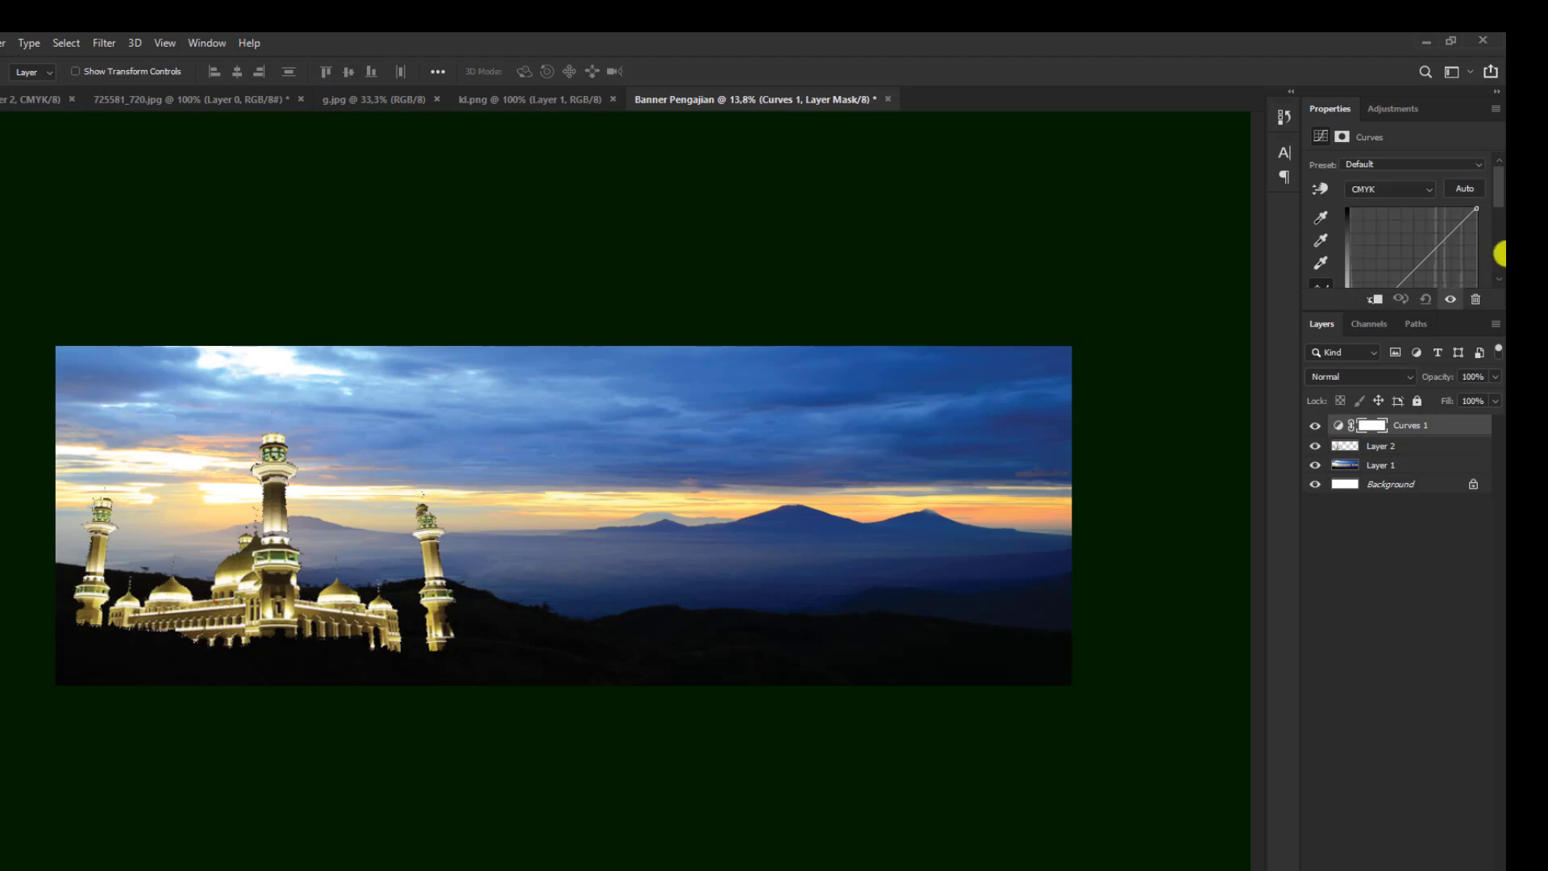
Bend the Black and Yellow channel curves, lightening shadows and boosting yellow in the sky.
left_click(1397, 189)
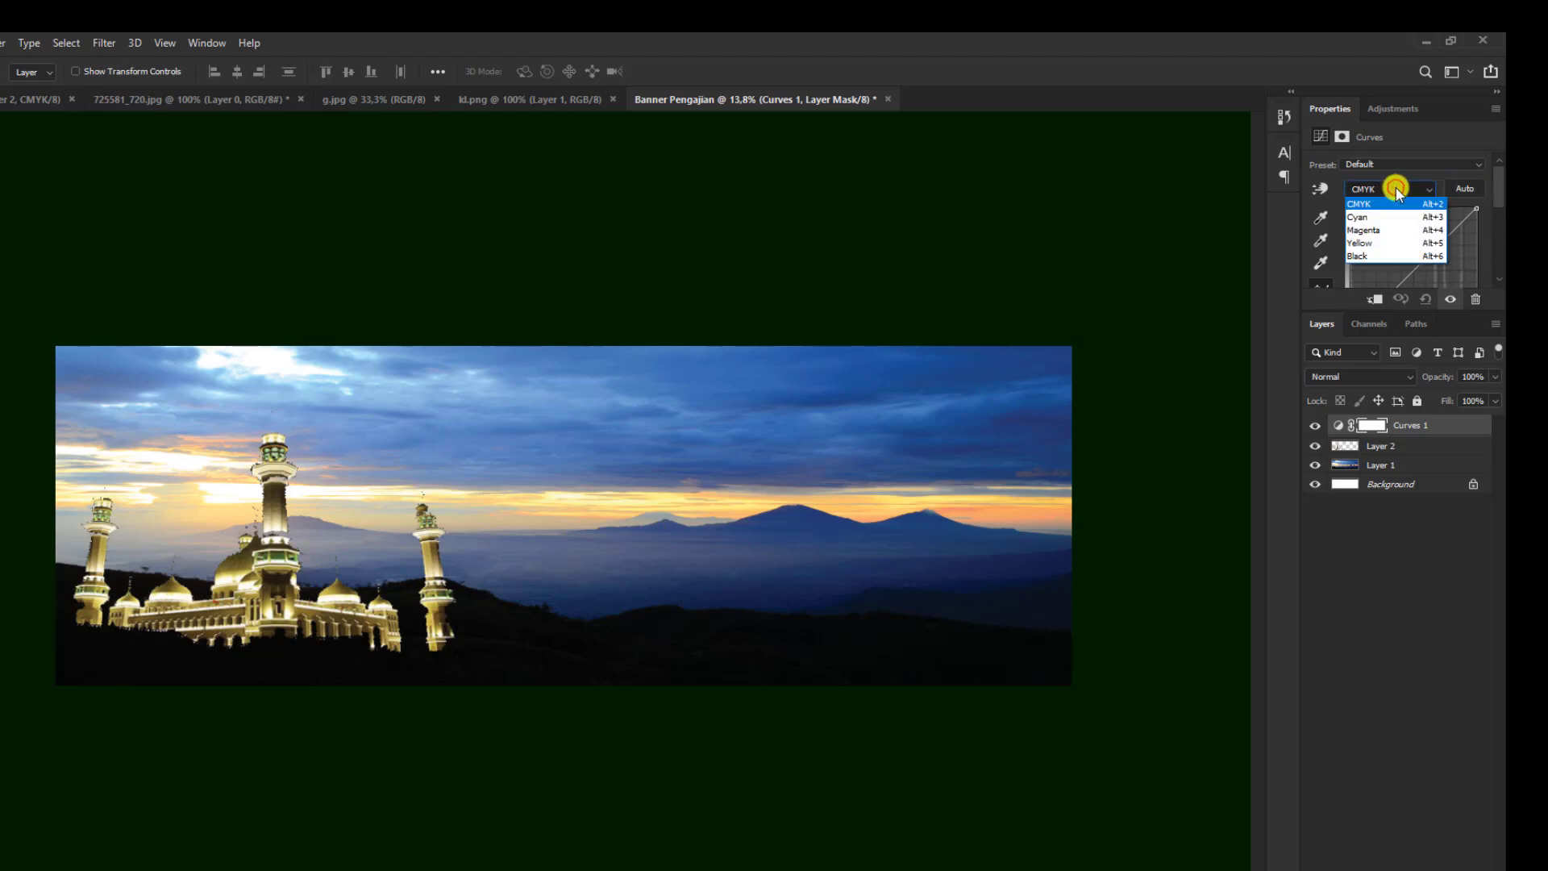
left_click(1393, 257)
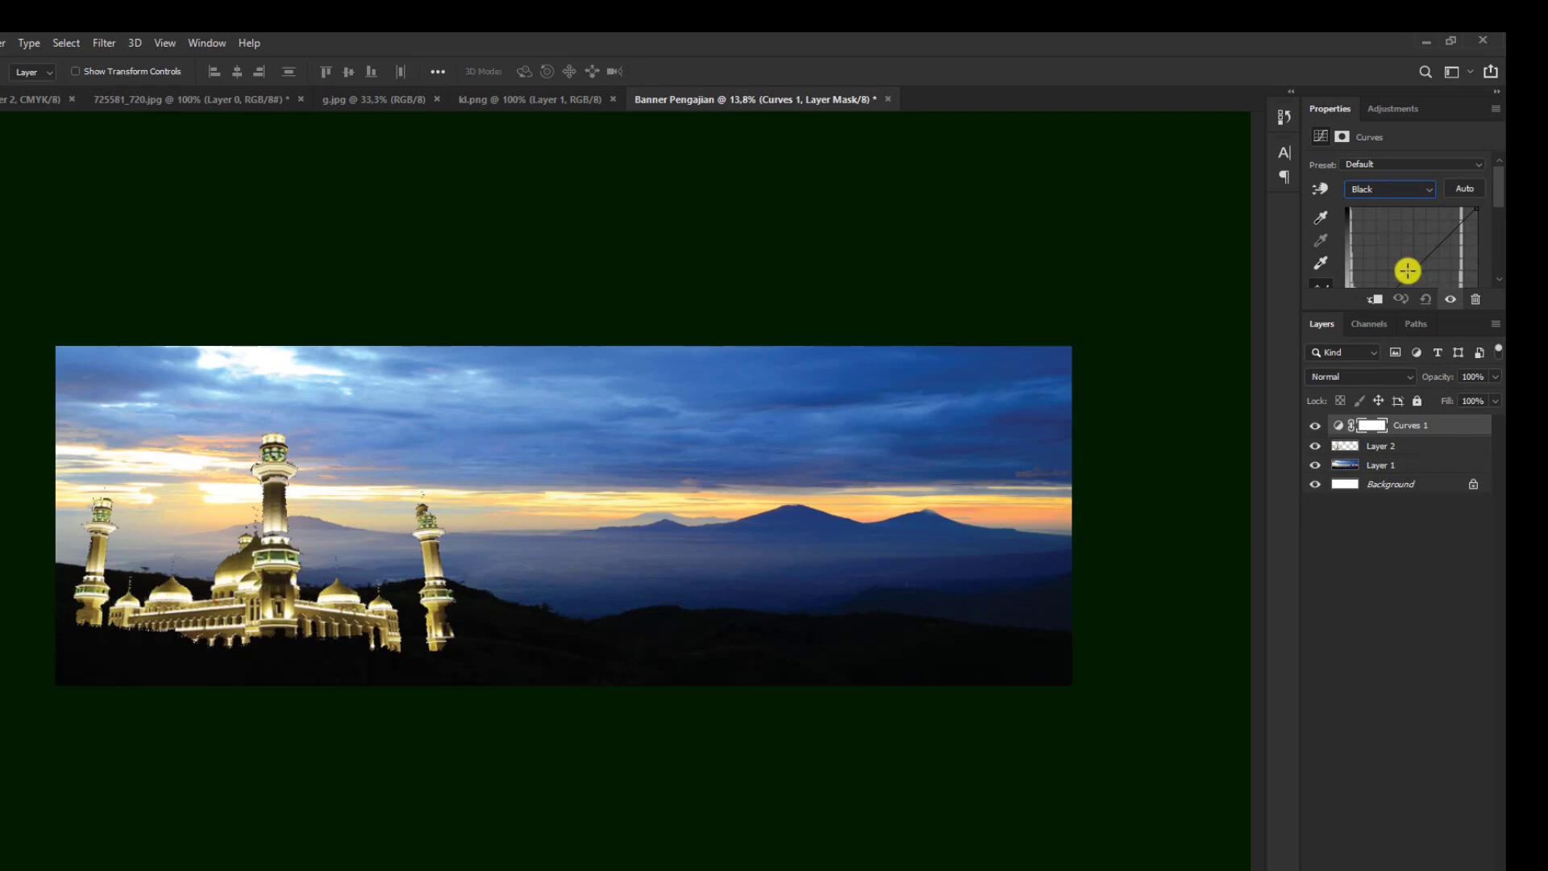
mouse_move(1424, 259)
left_mouse_down()
mouse_move(1461, 274)
mouse_move(1464, 238)
mouse_move(1448, 249)
left_mouse_up()
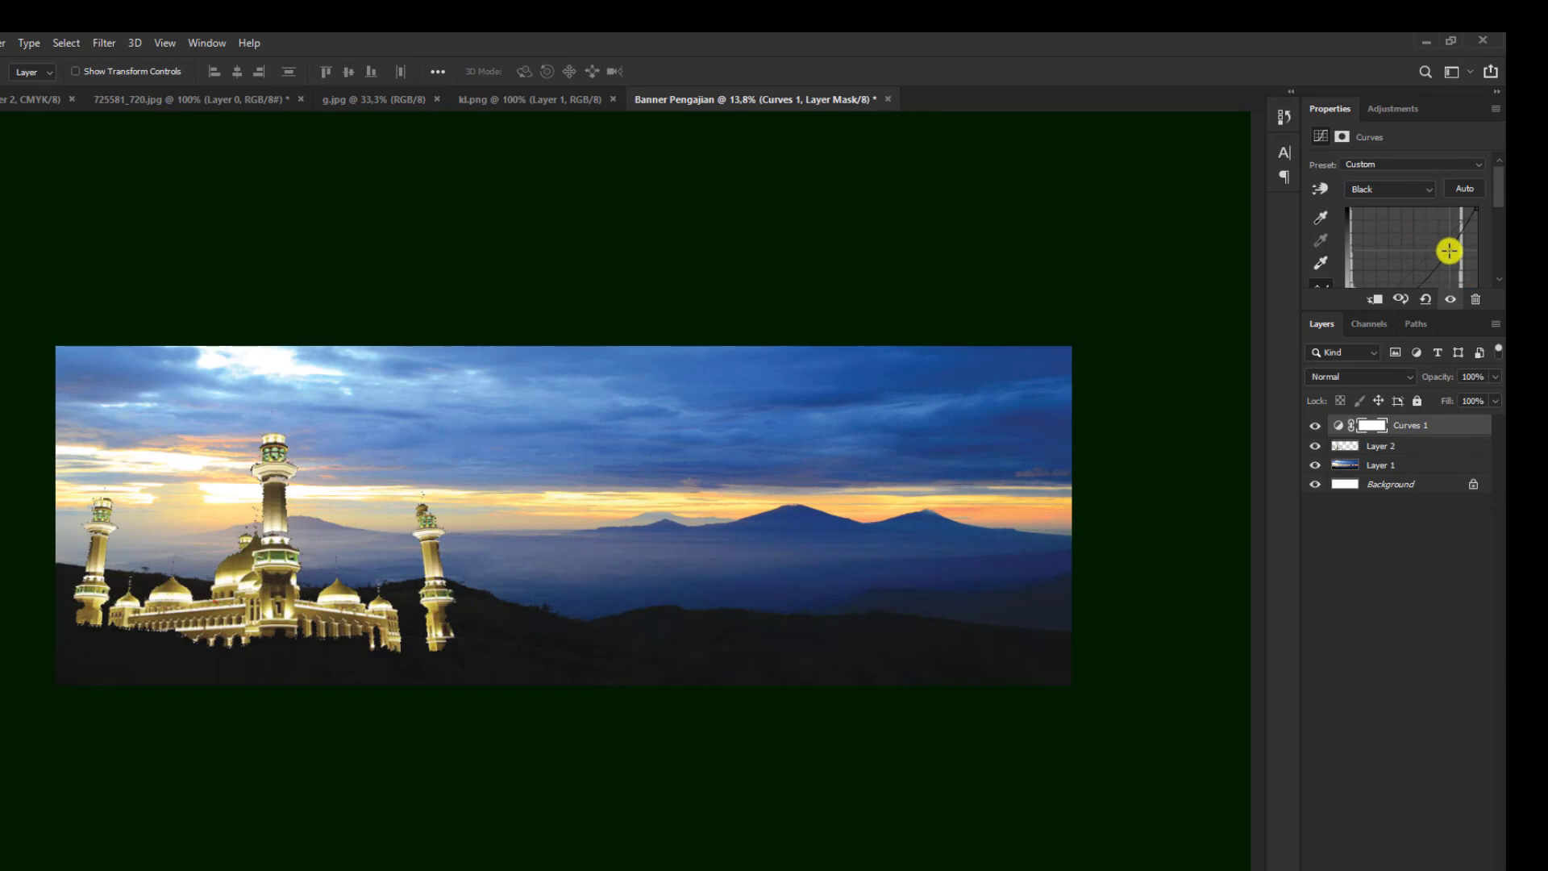
left_click(1387, 243)
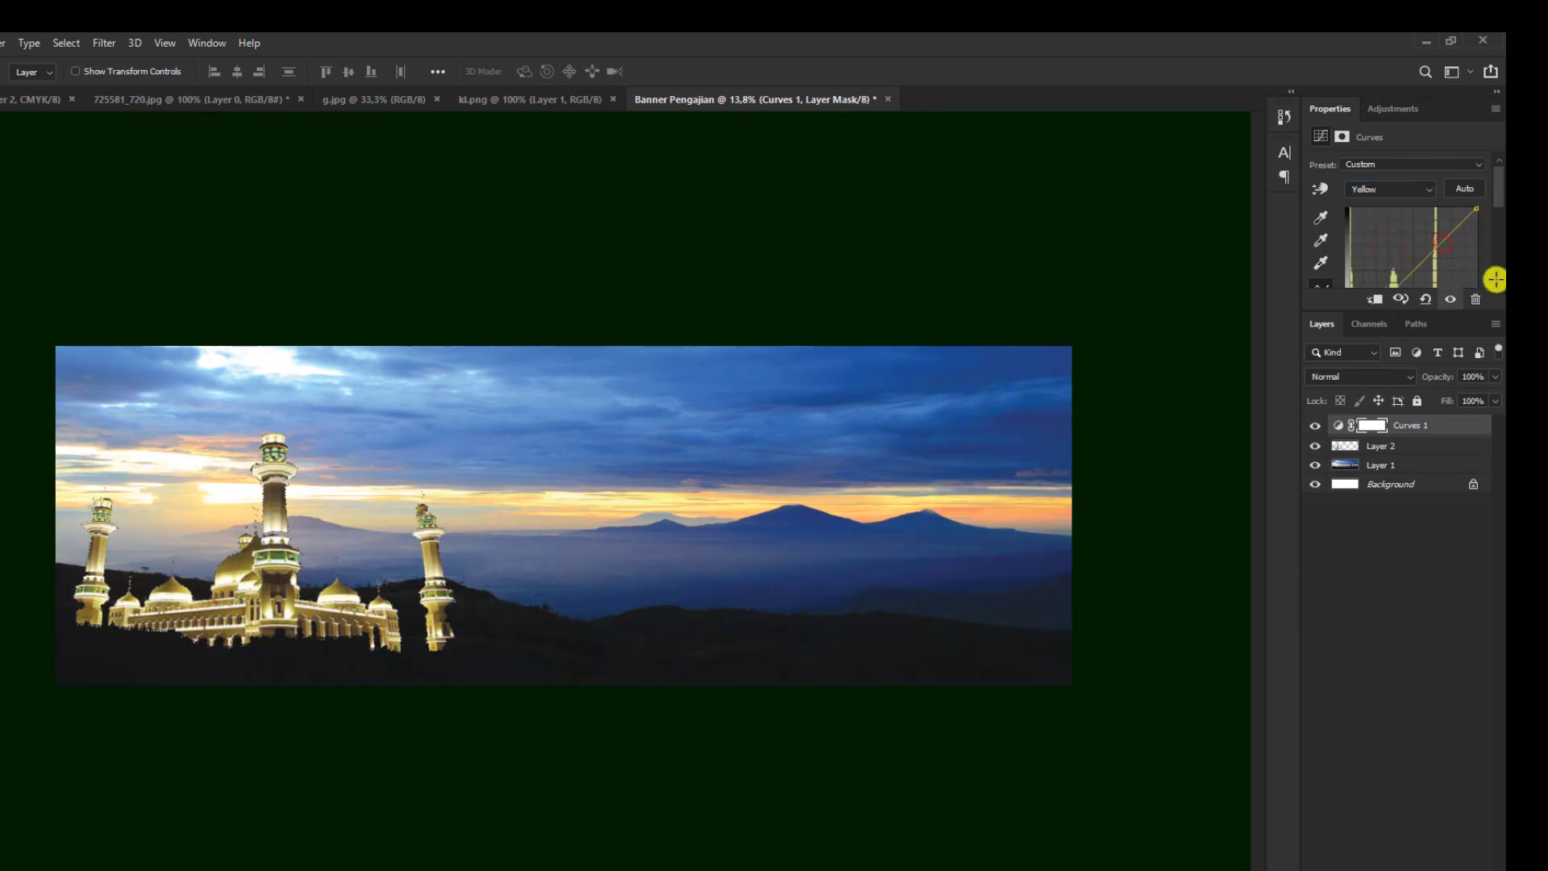
mouse_move(1416, 267)
left_mouse_down()
mouse_move(1420, 232)
mouse_move(1392, 235)
mouse_move(1386, 197)
mouse_move(1393, 259)
mouse_move(1481, 279)
mouse_move(1417, 221)
mouse_move(1382, 258)
mouse_move(1419, 210)
mouse_move(1400, 256)
mouse_move(1458, 298)
mouse_move(1389, 231)
mouse_move(1465, 262)
mouse_move(1396, 238)
mouse_move(1424, 266)
mouse_move(1368, 239)
mouse_move(1394, 255)
mouse_move(1385, 231)
mouse_move(1359, 266)
mouse_move(1410, 231)
mouse_move(1368, 283)
mouse_move(1410, 249)
mouse_move(1486, 319)
mouse_move(1344, 266)
mouse_move(1386, 288)
mouse_move(1372, 263)
mouse_move(1433, 259)
mouse_move(1410, 290)
mouse_move(1381, 242)
mouse_move(1424, 219)
mouse_move(1402, 203)
mouse_move(1405, 240)
left_mouse_up()
key("alt+4")
left_click(1408, 182)
left_click(1409, 253)
left_click(1395, 254)
Push Magenta toward red-purple, shift Cyan, and fine-tune the composite CMYK curve.
left_click(1384, 188)
left_click(1384, 245)
left_click(1388, 189)
left_click(1407, 227)
left_click(1388, 188)
left_click(1381, 215)
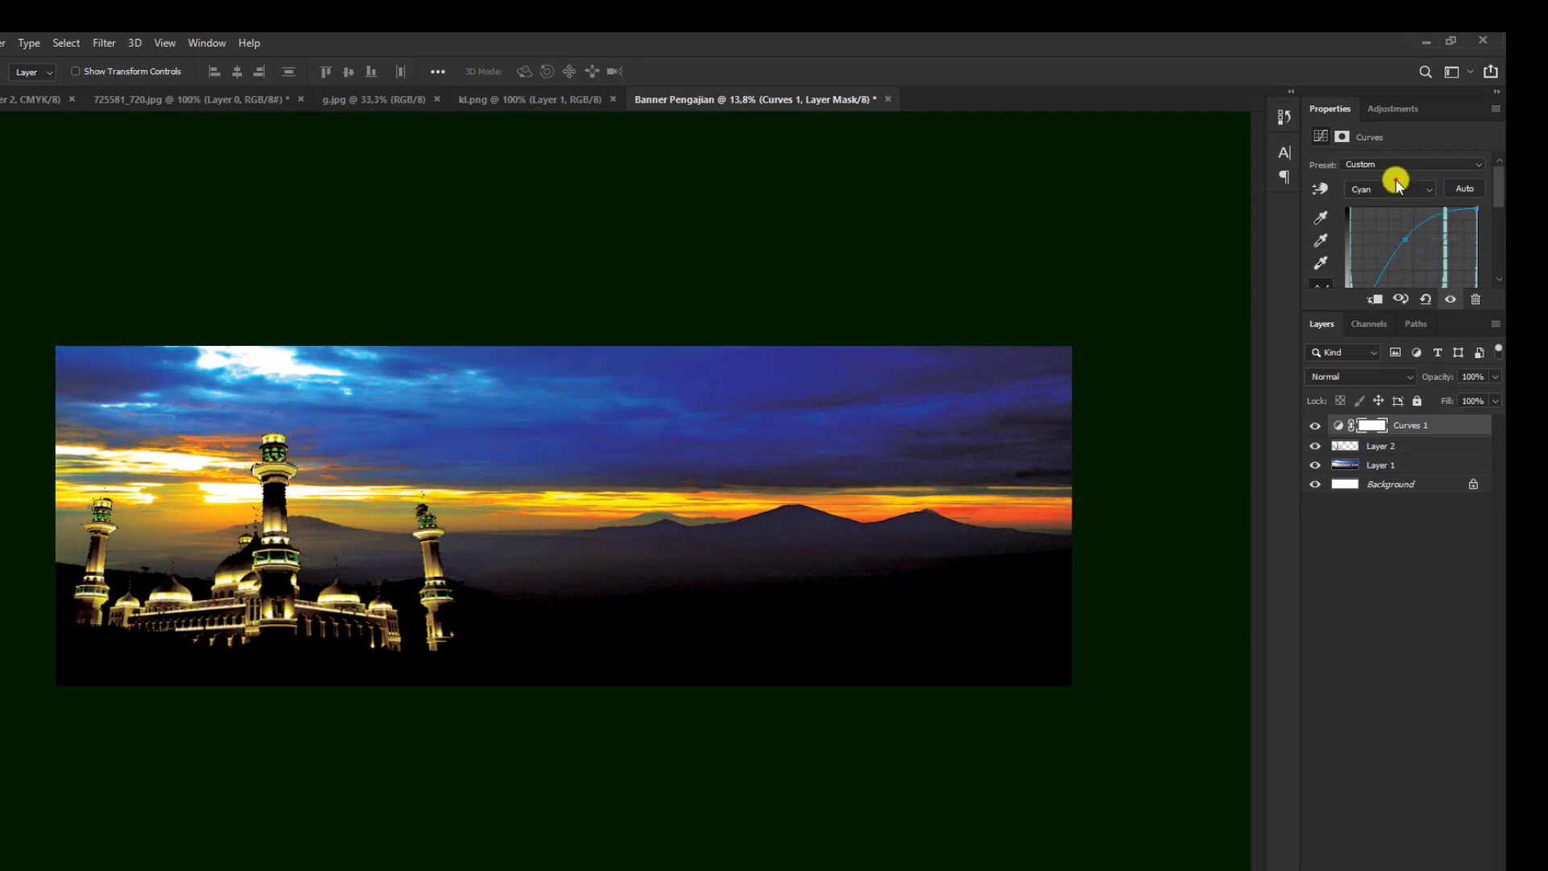
left_click(1396, 180)
left_click(1391, 171)
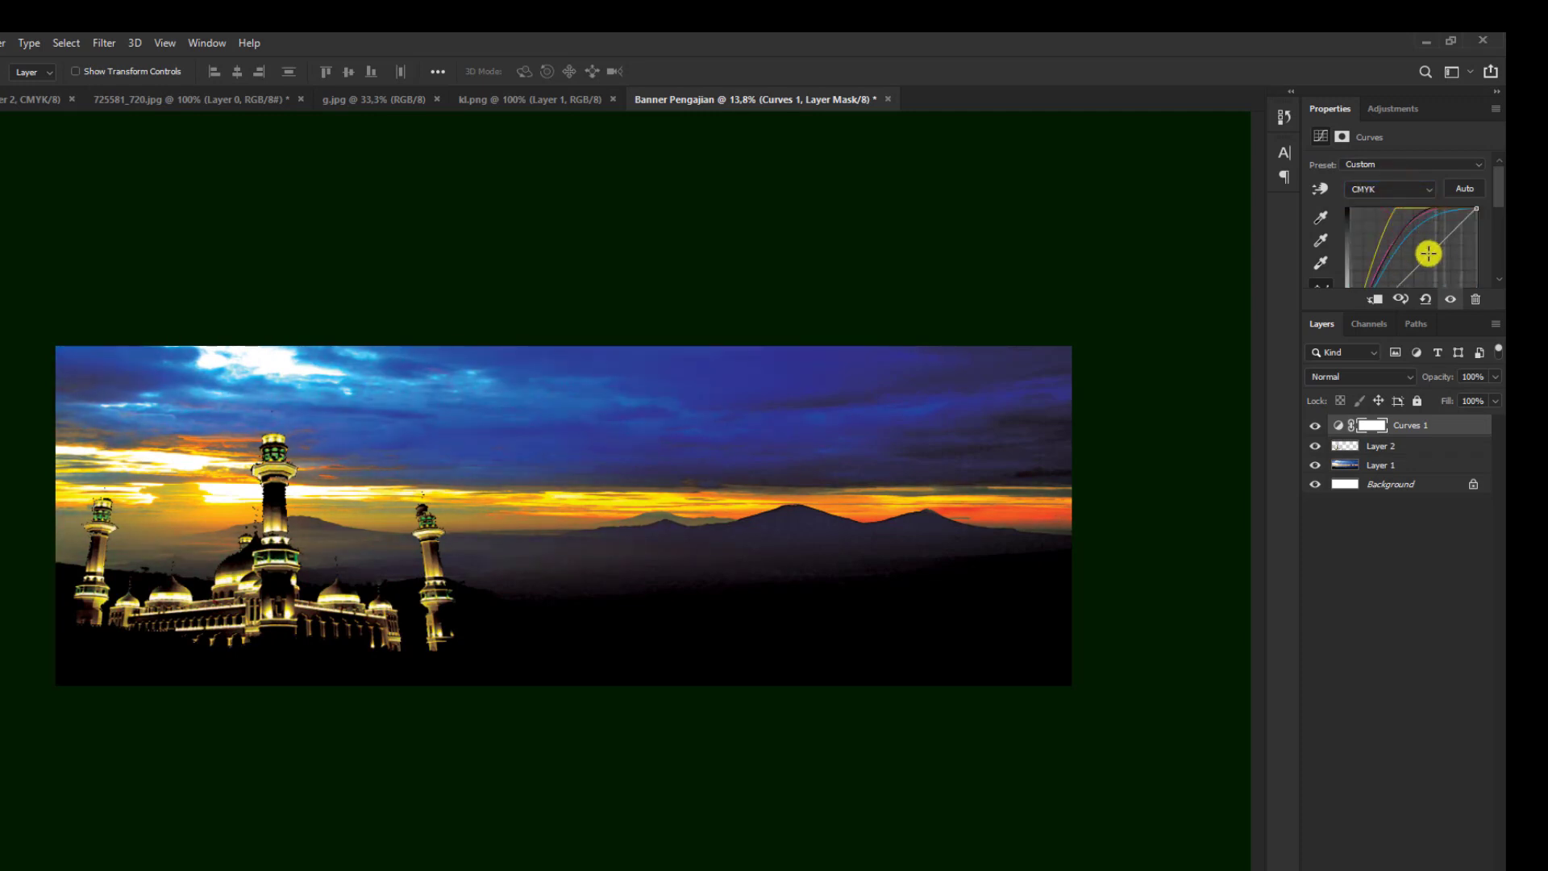
left_click_drag(1427, 252, 1415, 250)
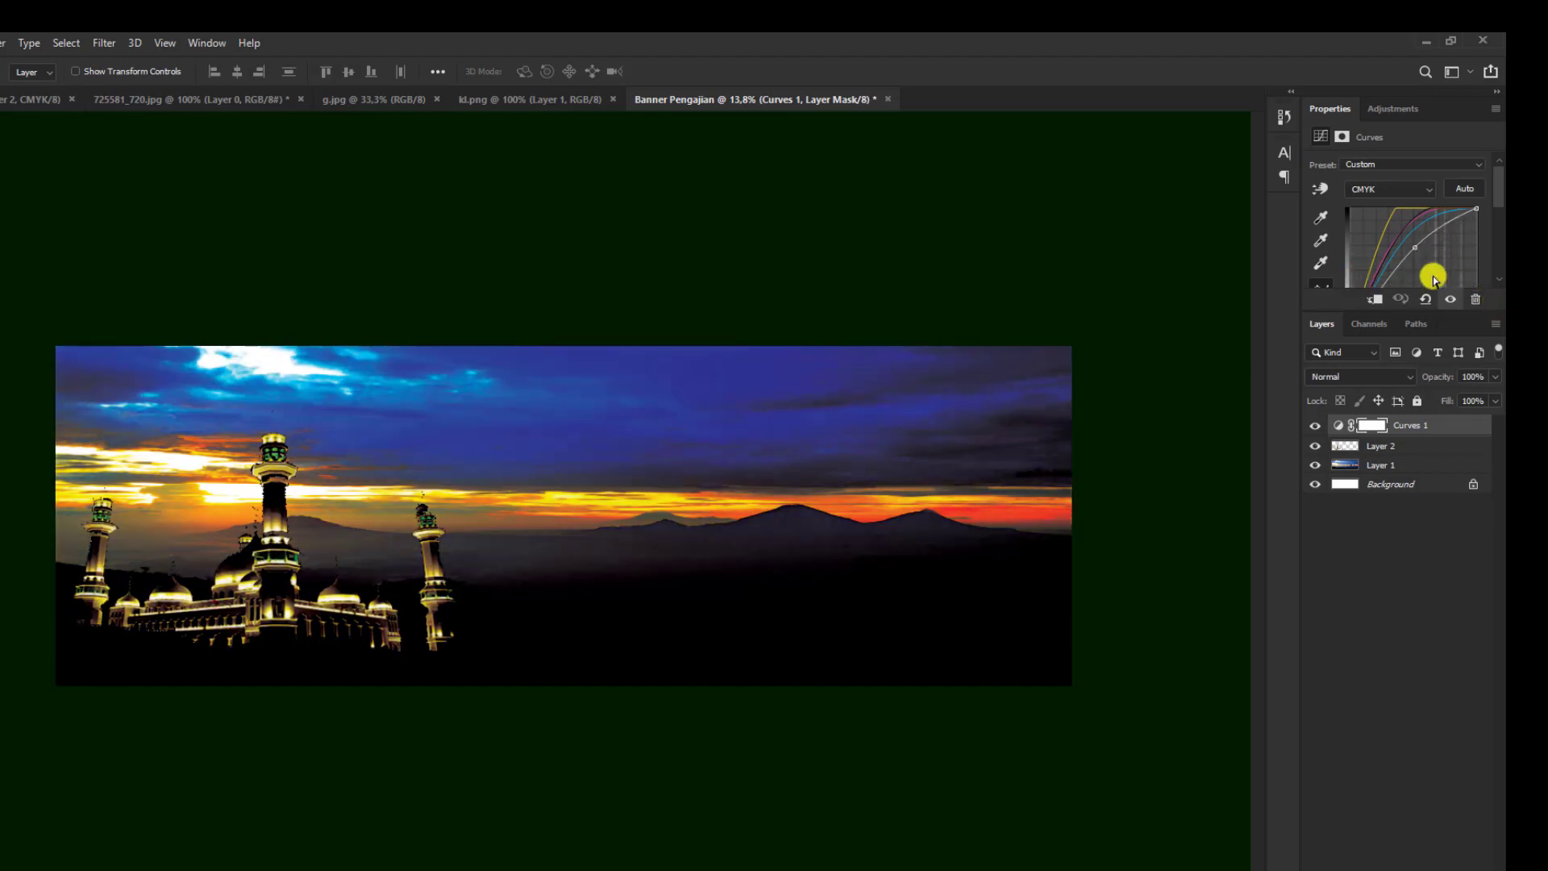
left_click(347, 100)
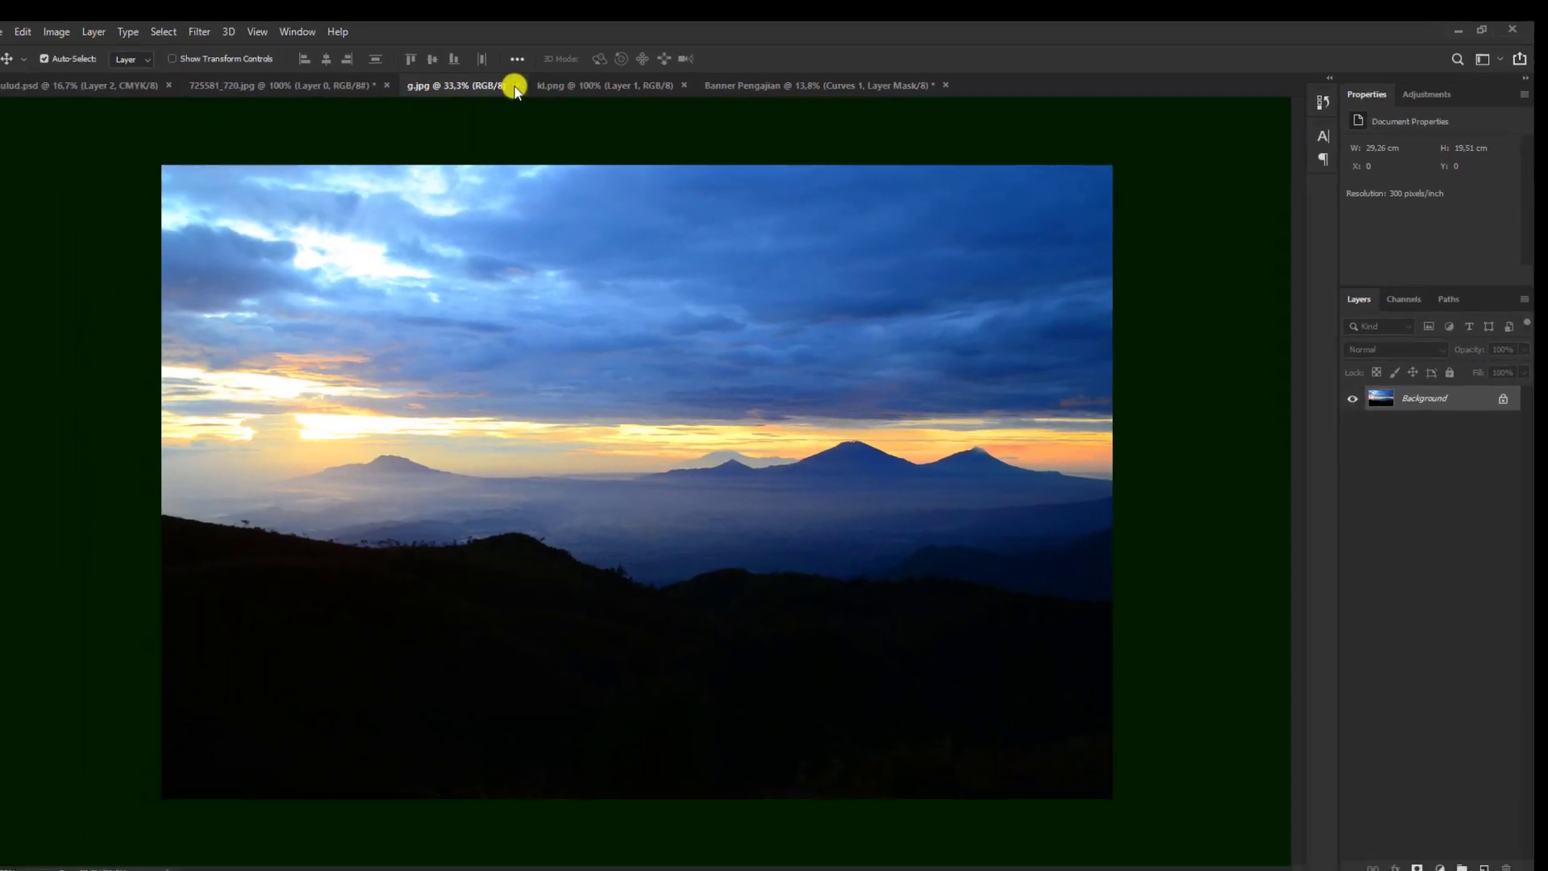
Close g.jpg and drag the kl.png calligraphy into Banner Pengajian as a new layer.
left_click(436, 99)
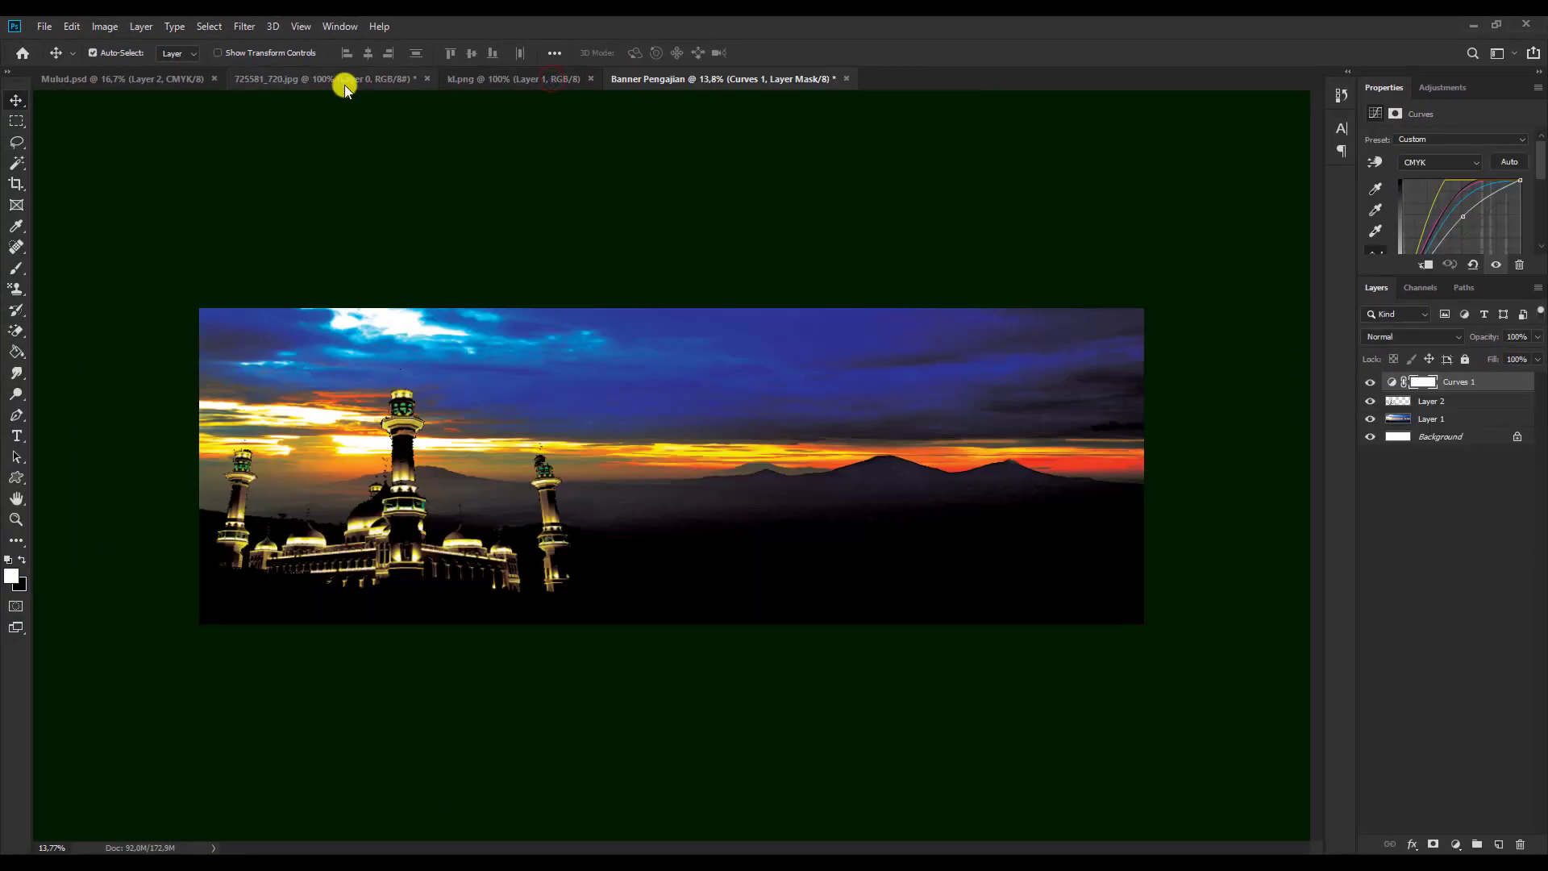
left_click(345, 85)
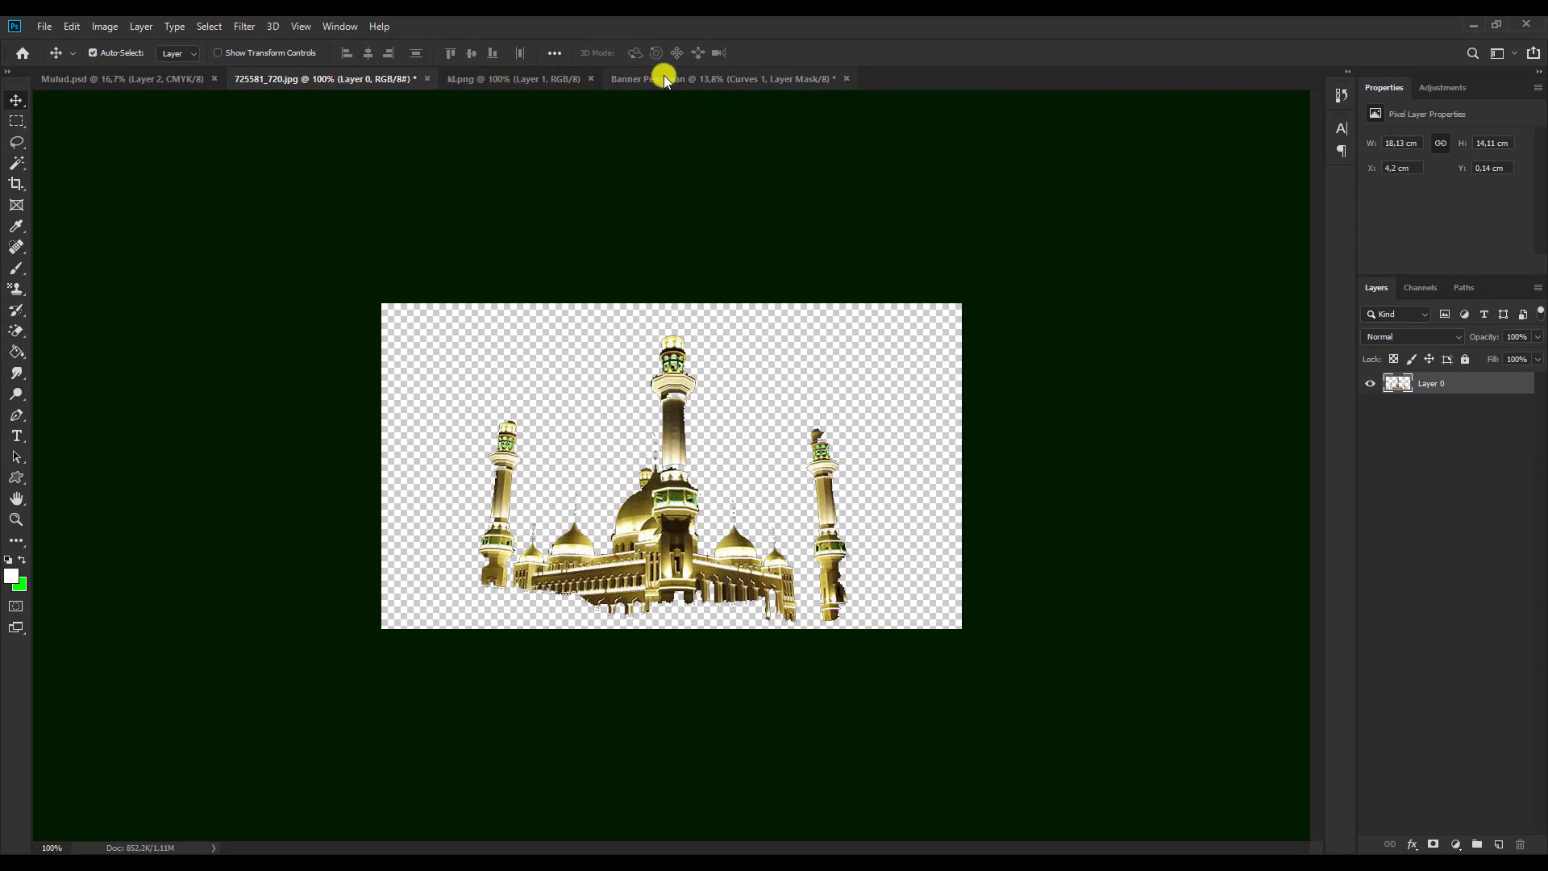
left_click(482, 78)
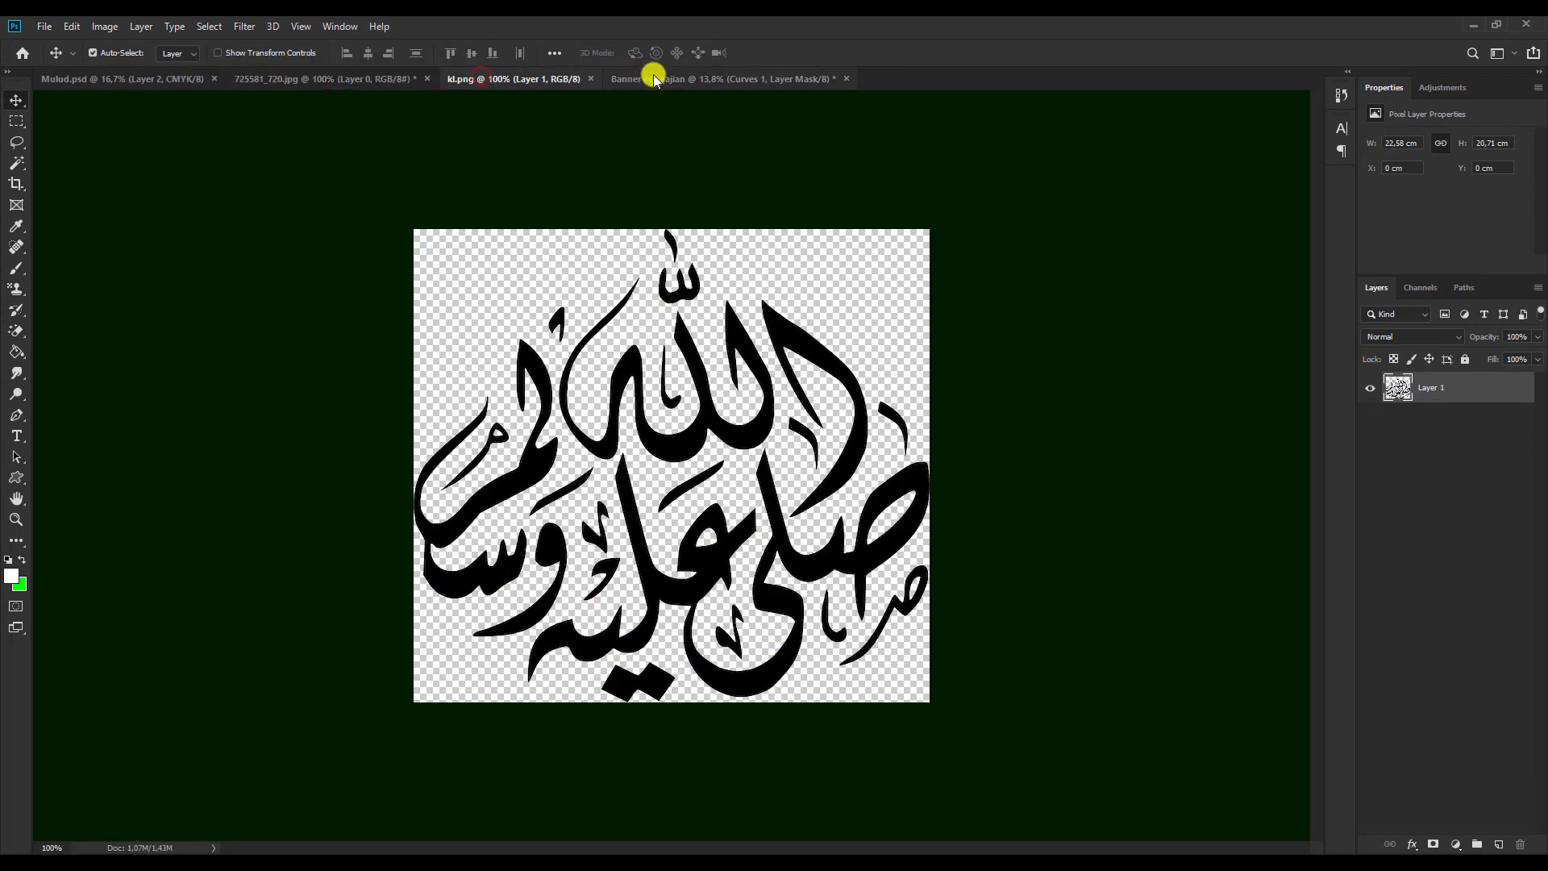
left_click(654, 78)
left_click(563, 79)
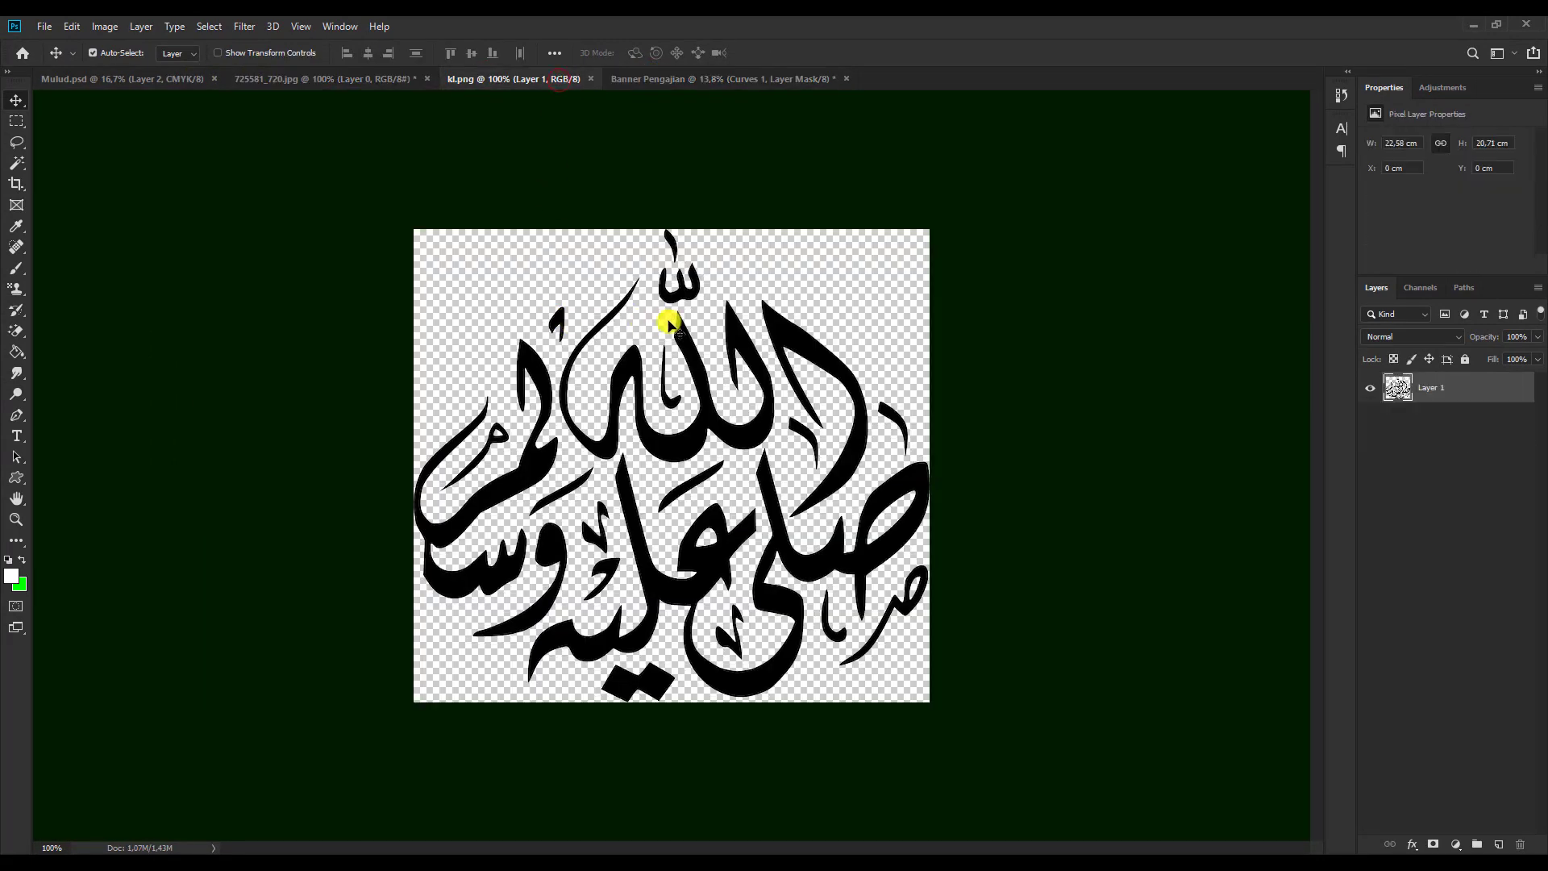
left_click_drag(686, 346, 680, 84)
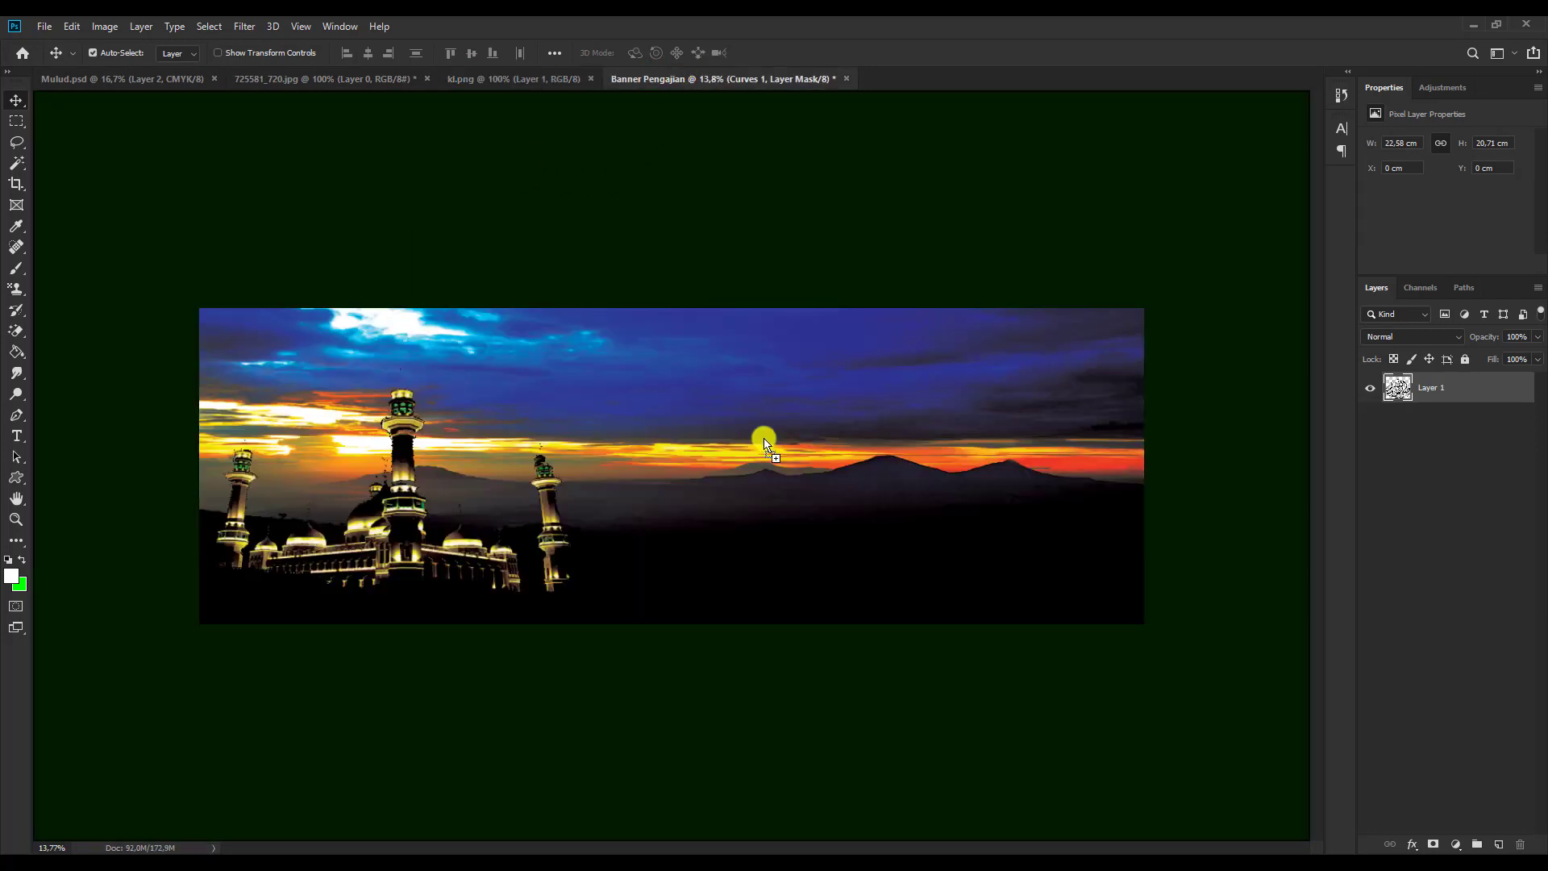
left_click_drag(764, 444, 764, 443)
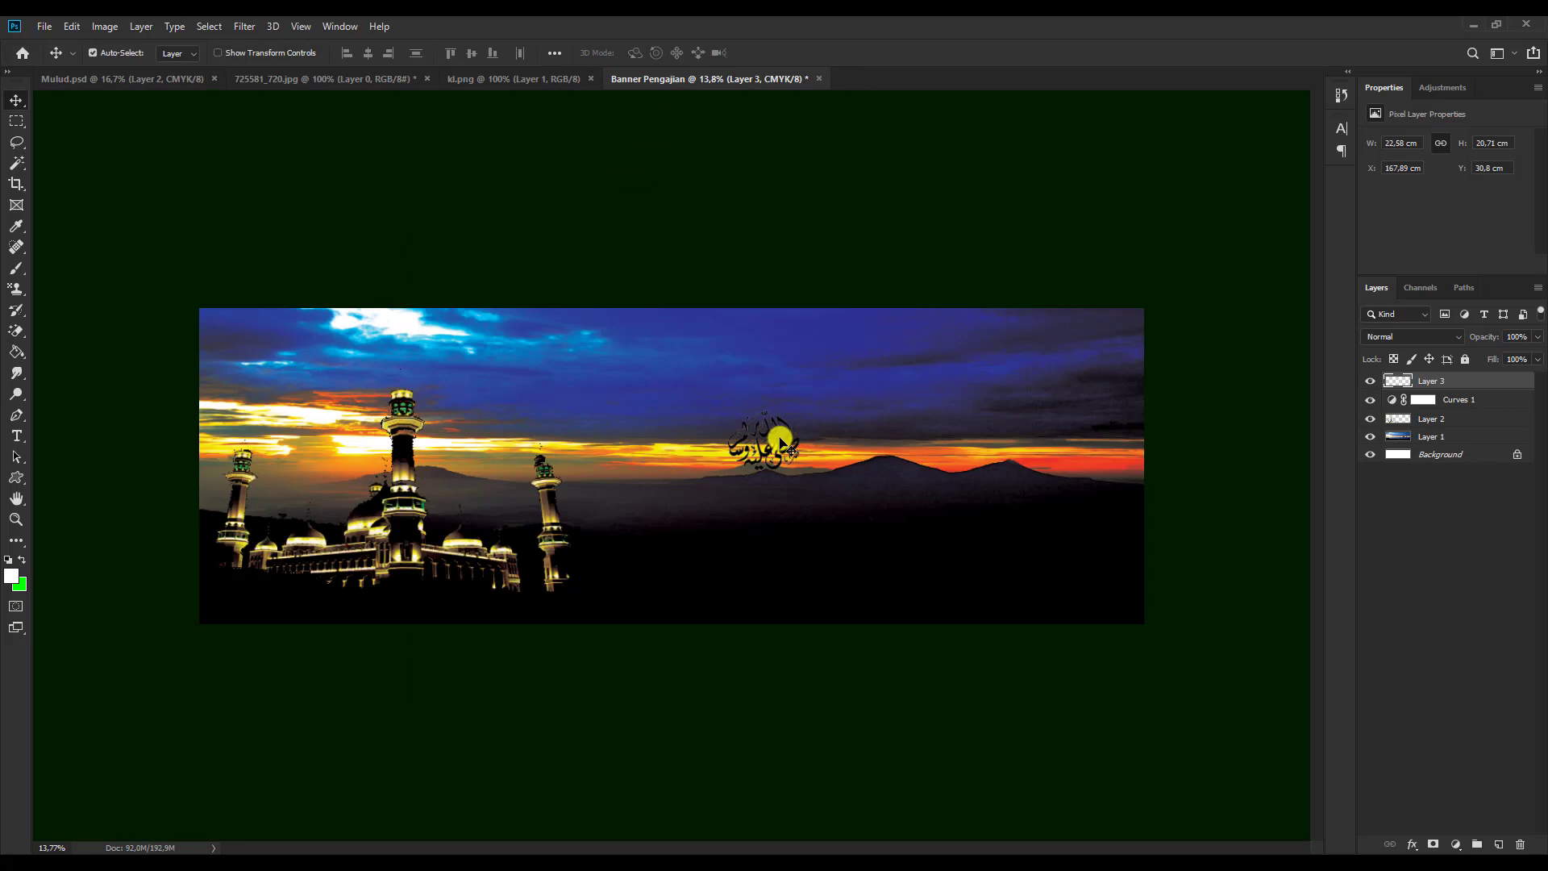
Enlarge the calligraphy to about 276%, move it down and left, and commit.
key("ctrl+t")
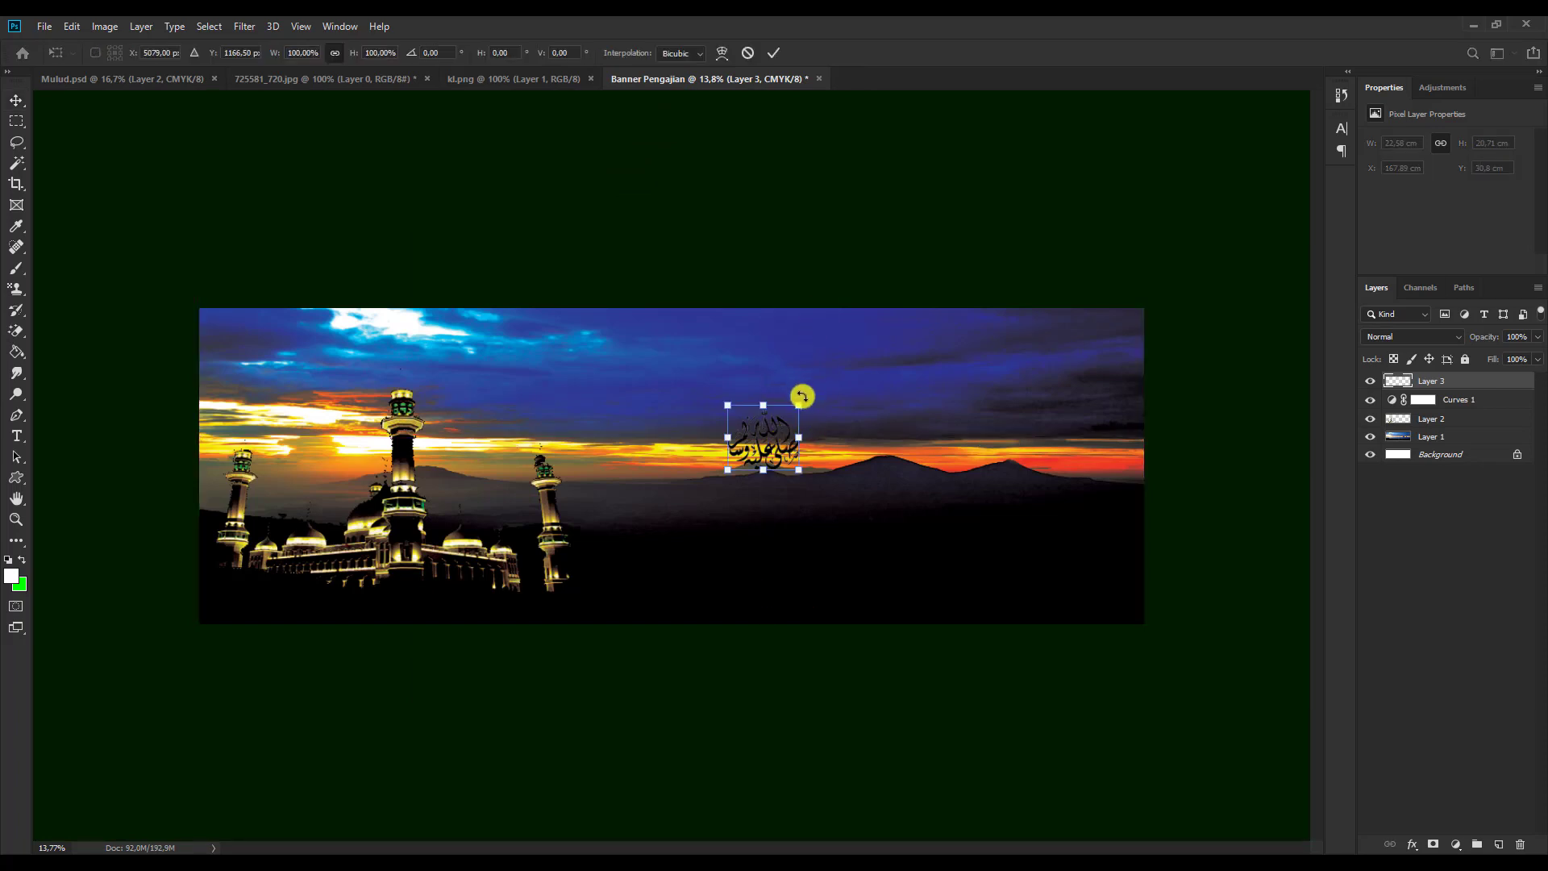
left_click_drag(799, 405, 954, 325)
left_click_drag(860, 397, 725, 506)
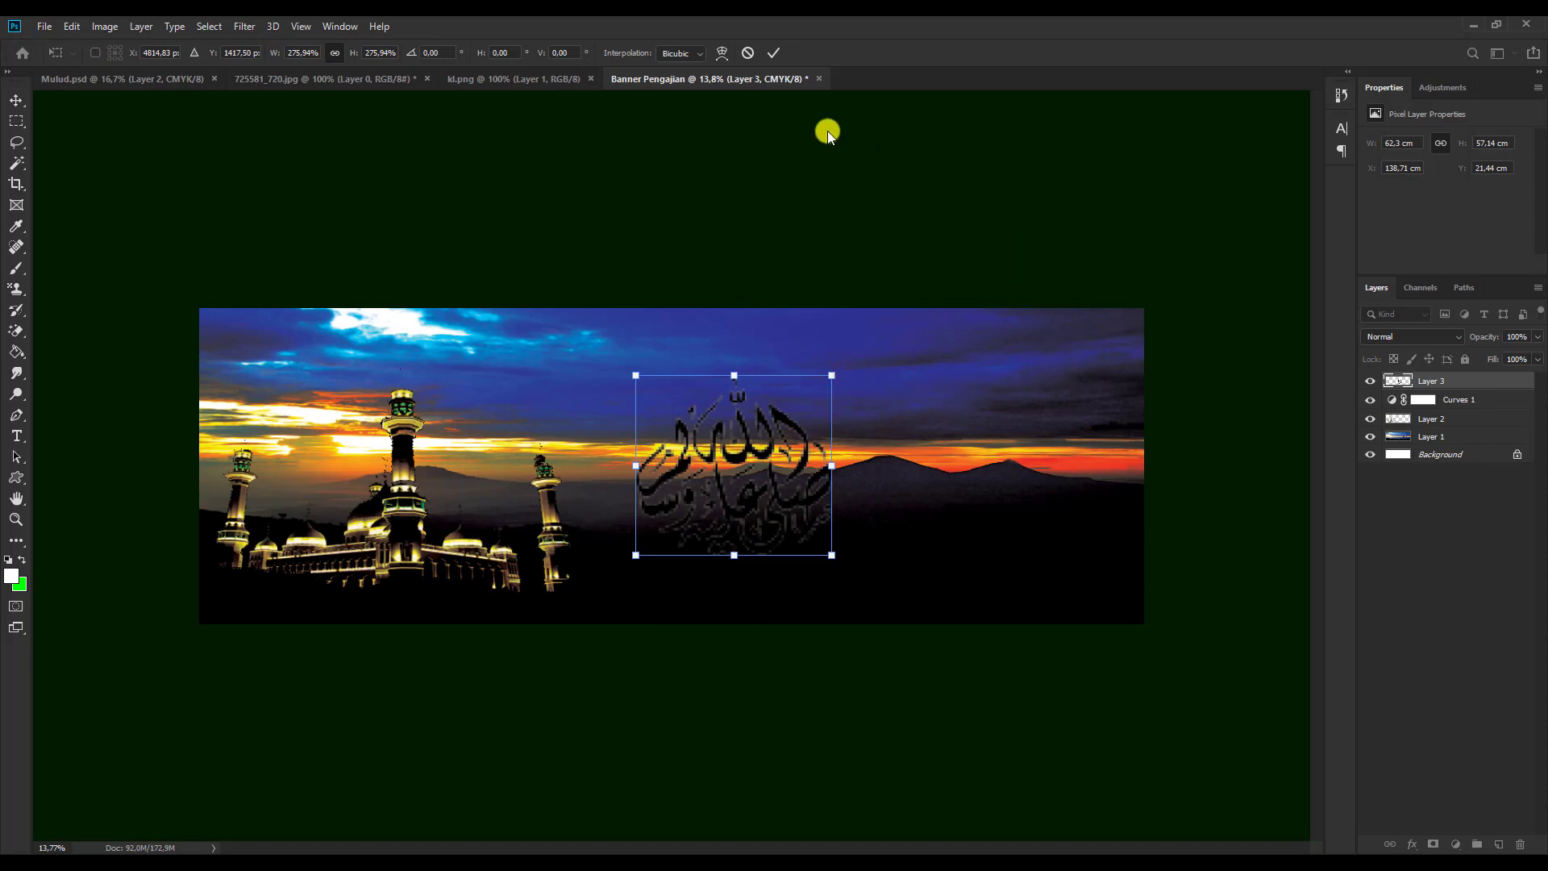
key("Return")
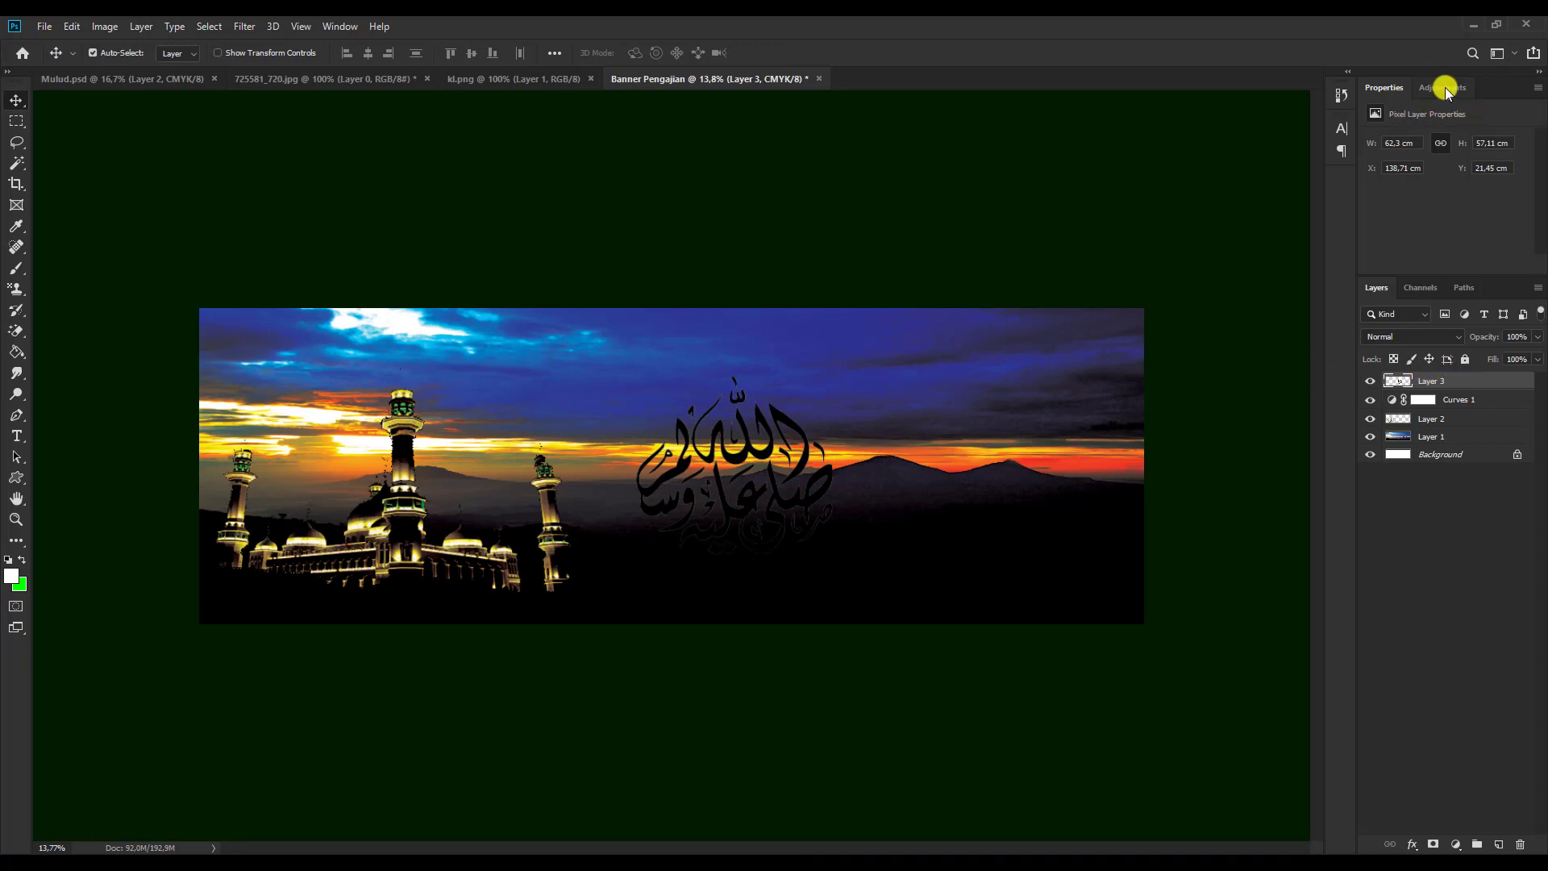
Close the Properties panels and open Layer Style for the calligraphy layer.
right_click(1493, 85)
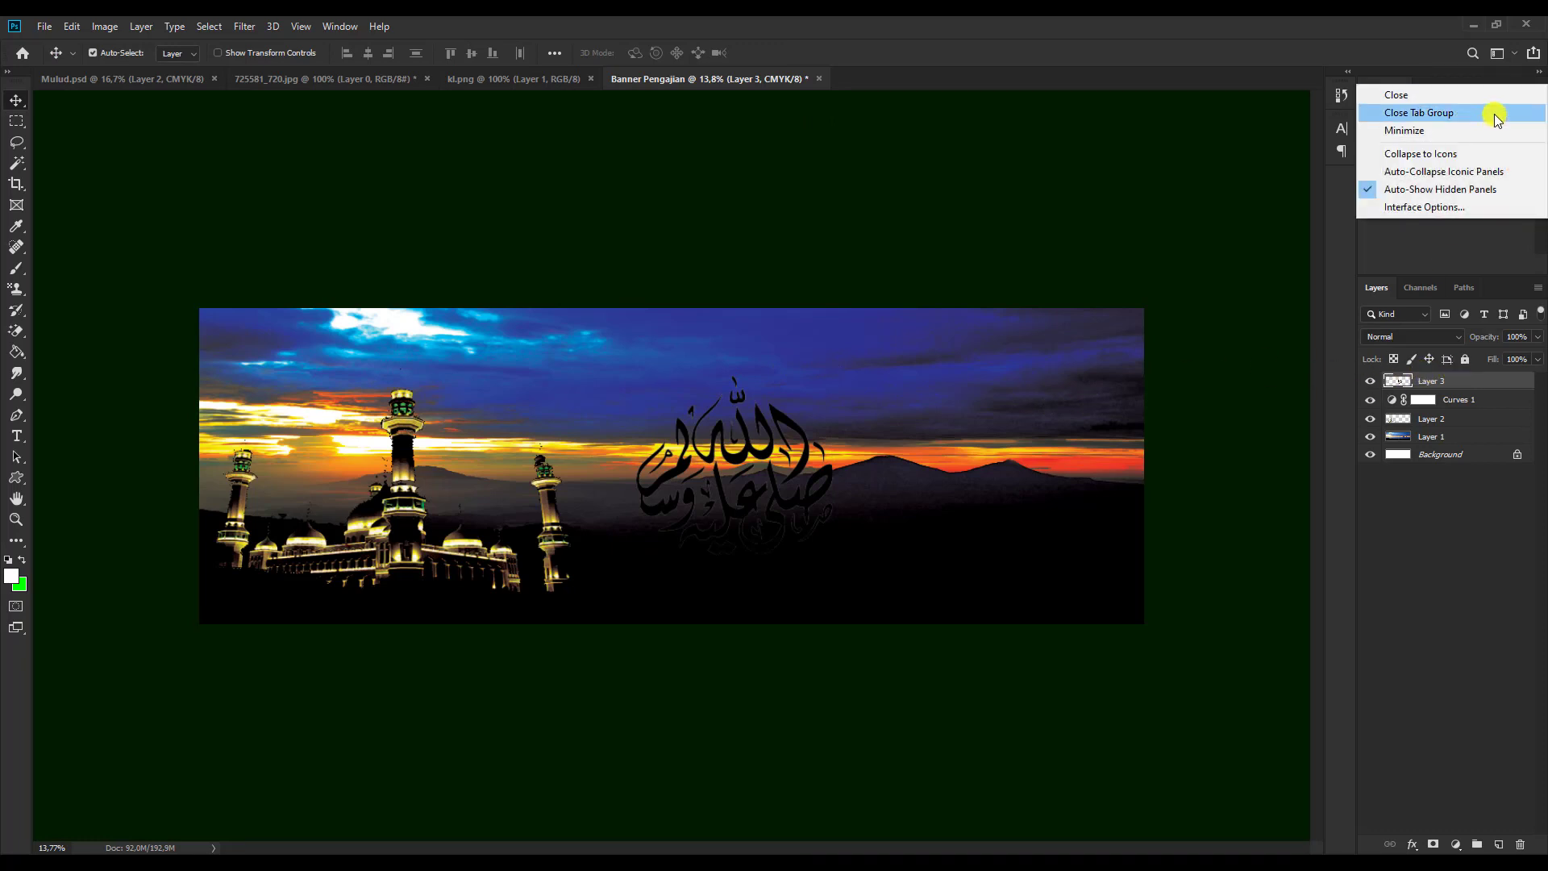
left_click(1493, 114)
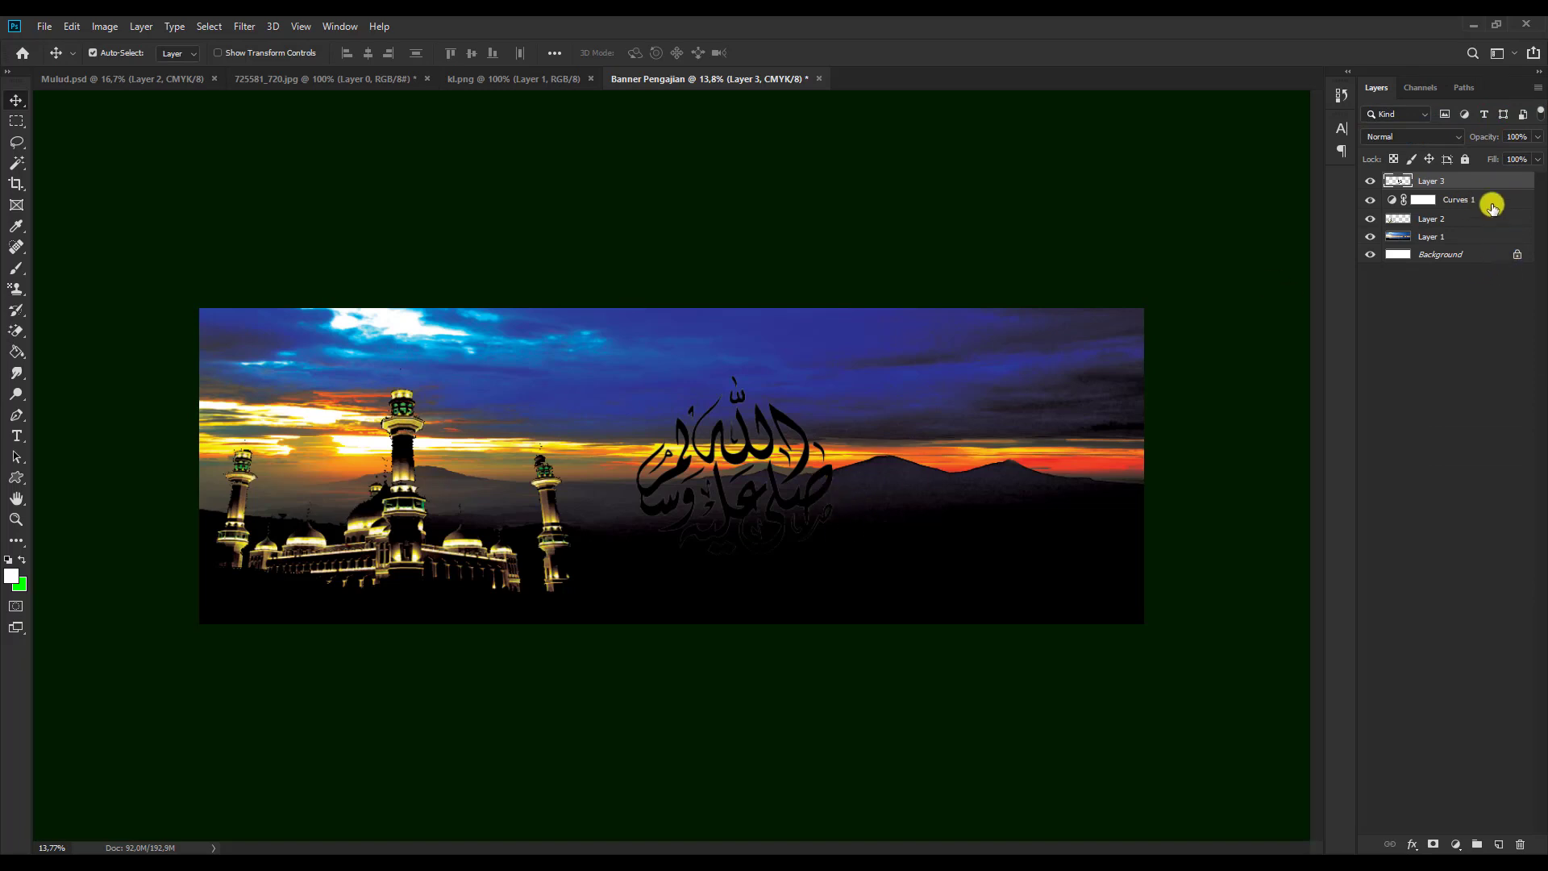
left_click(1490, 179)
right_click(1490, 179)
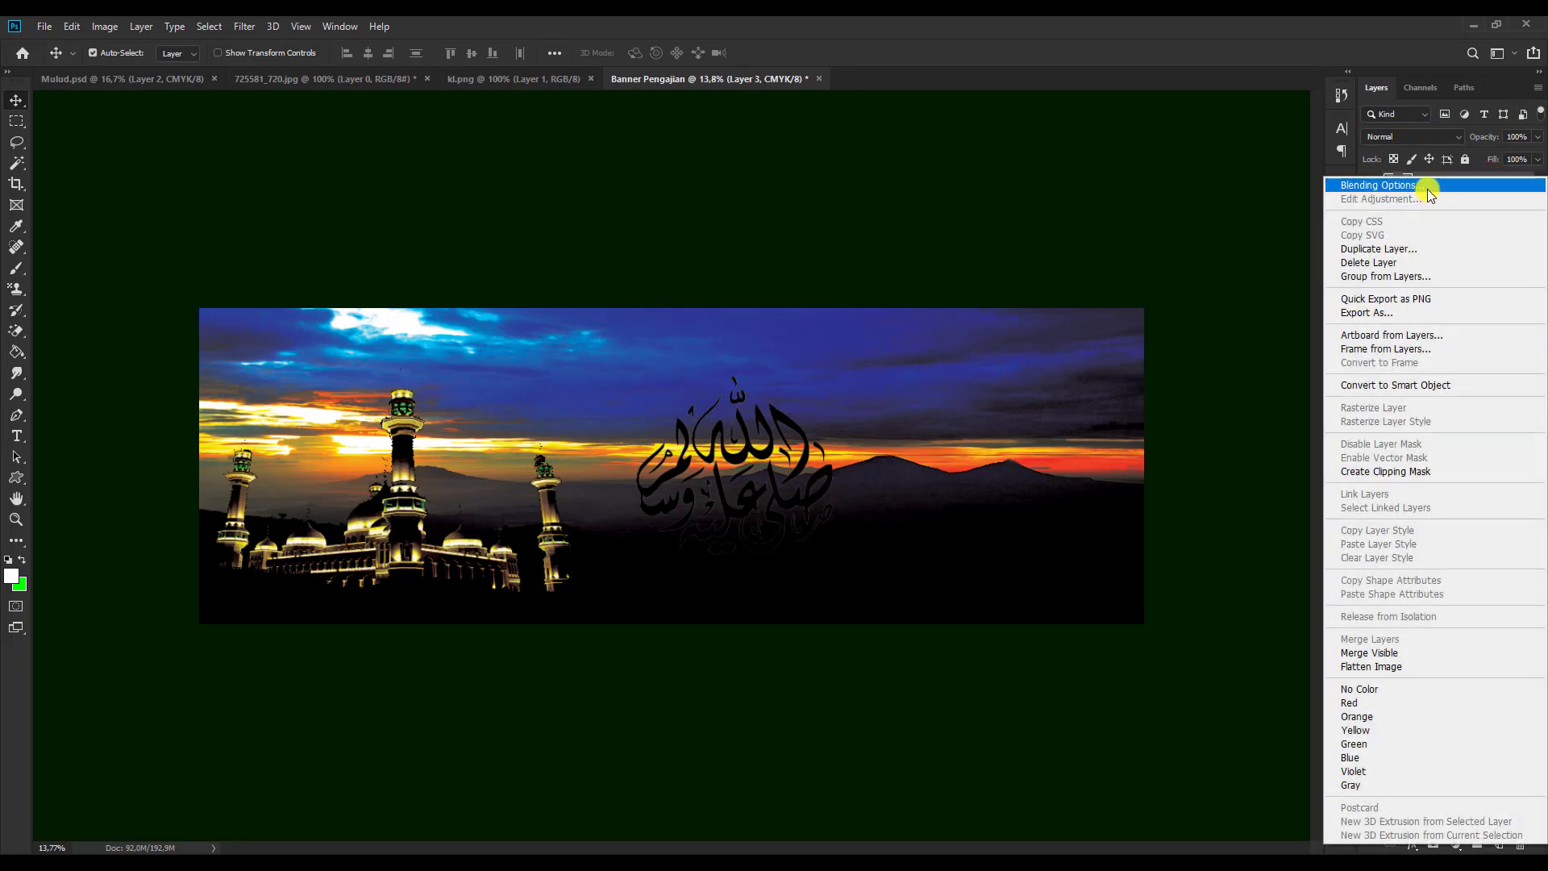
left_click(1428, 187)
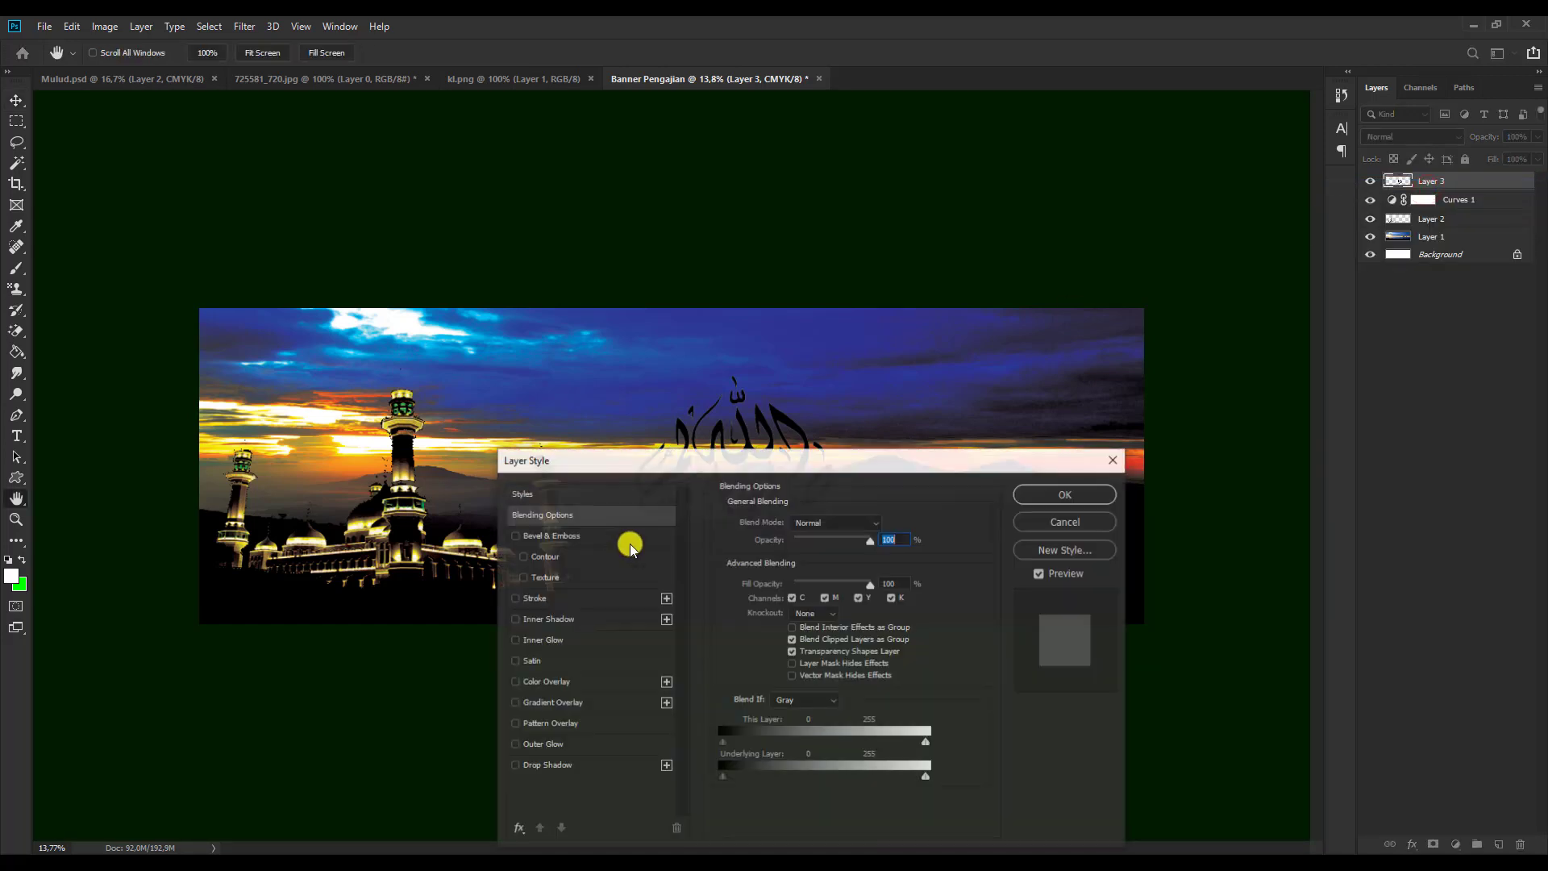
left_click_drag(681, 457, 1175, 225)
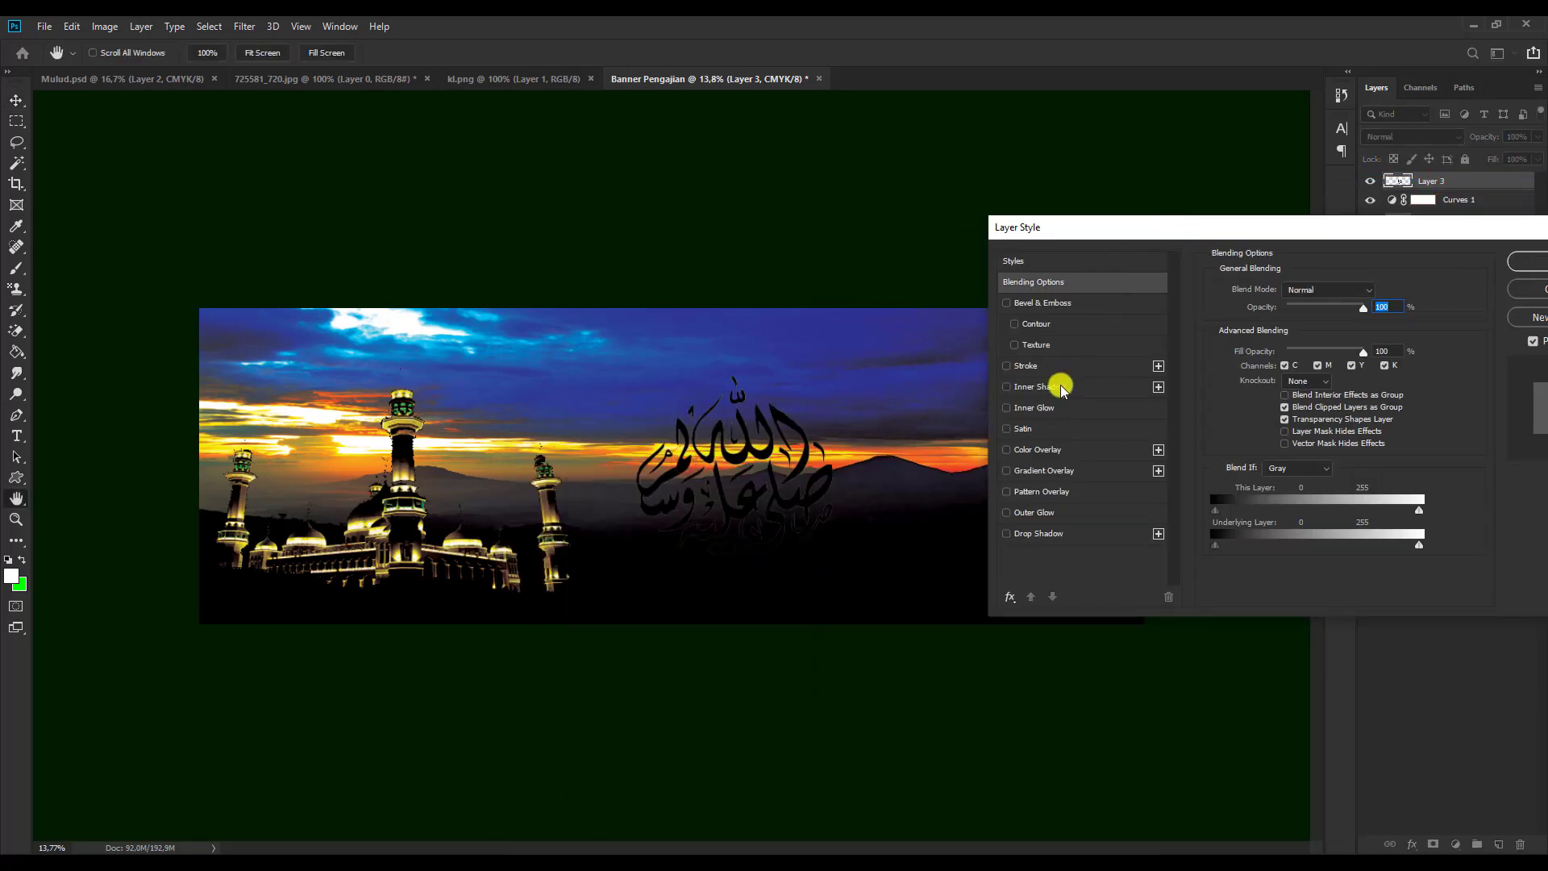
Give the calligraphy an 18 px Stroke and white Color Overlay, then move it upper left.
left_click(1043, 368)
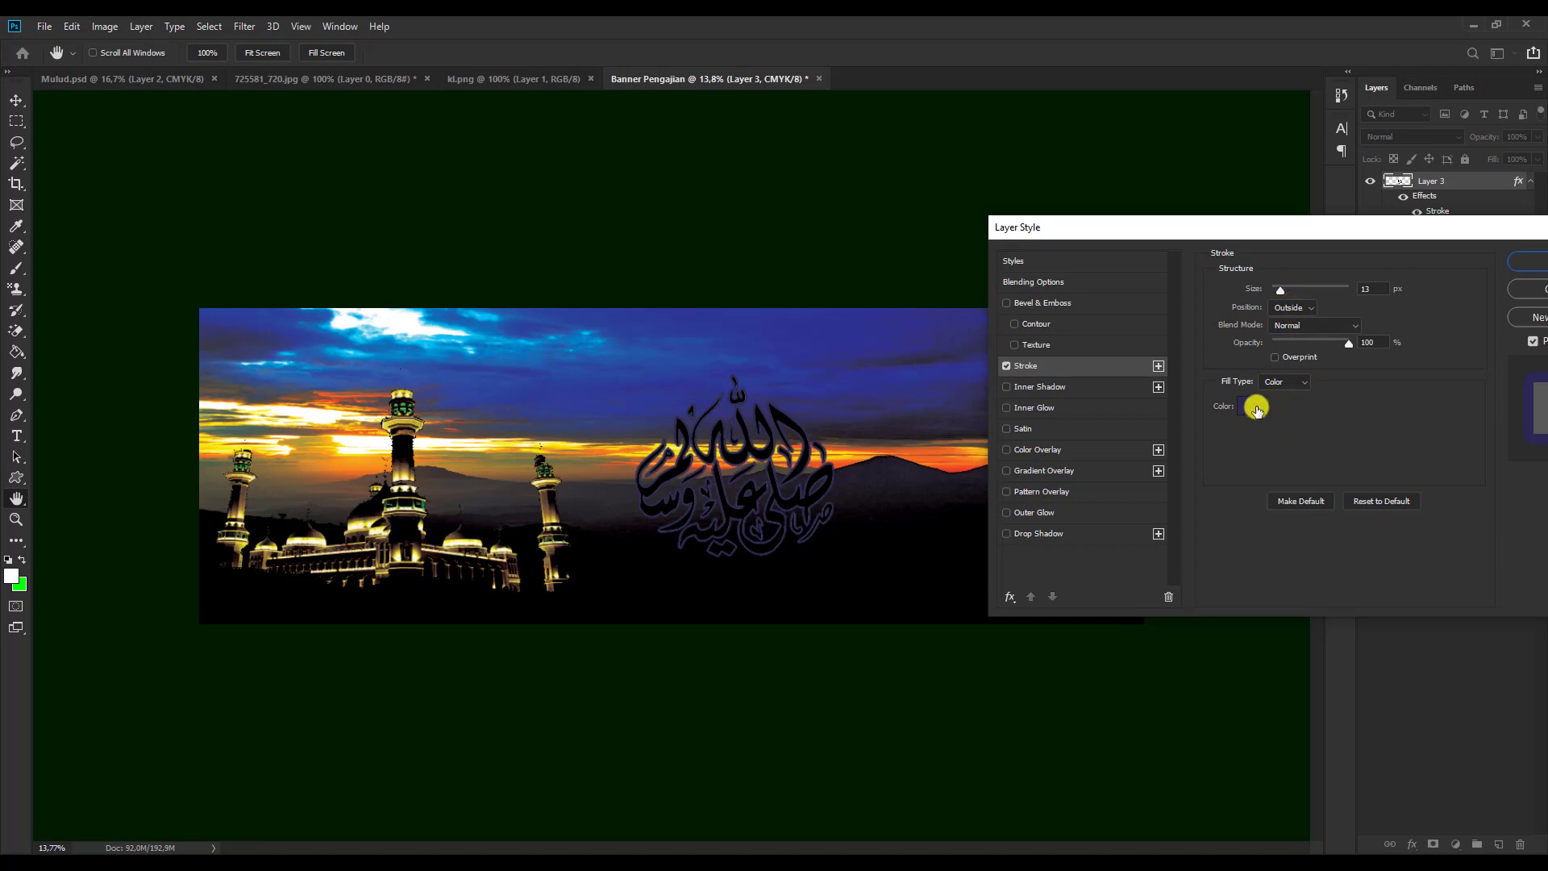
left_click_drag(1279, 290, 1284, 294)
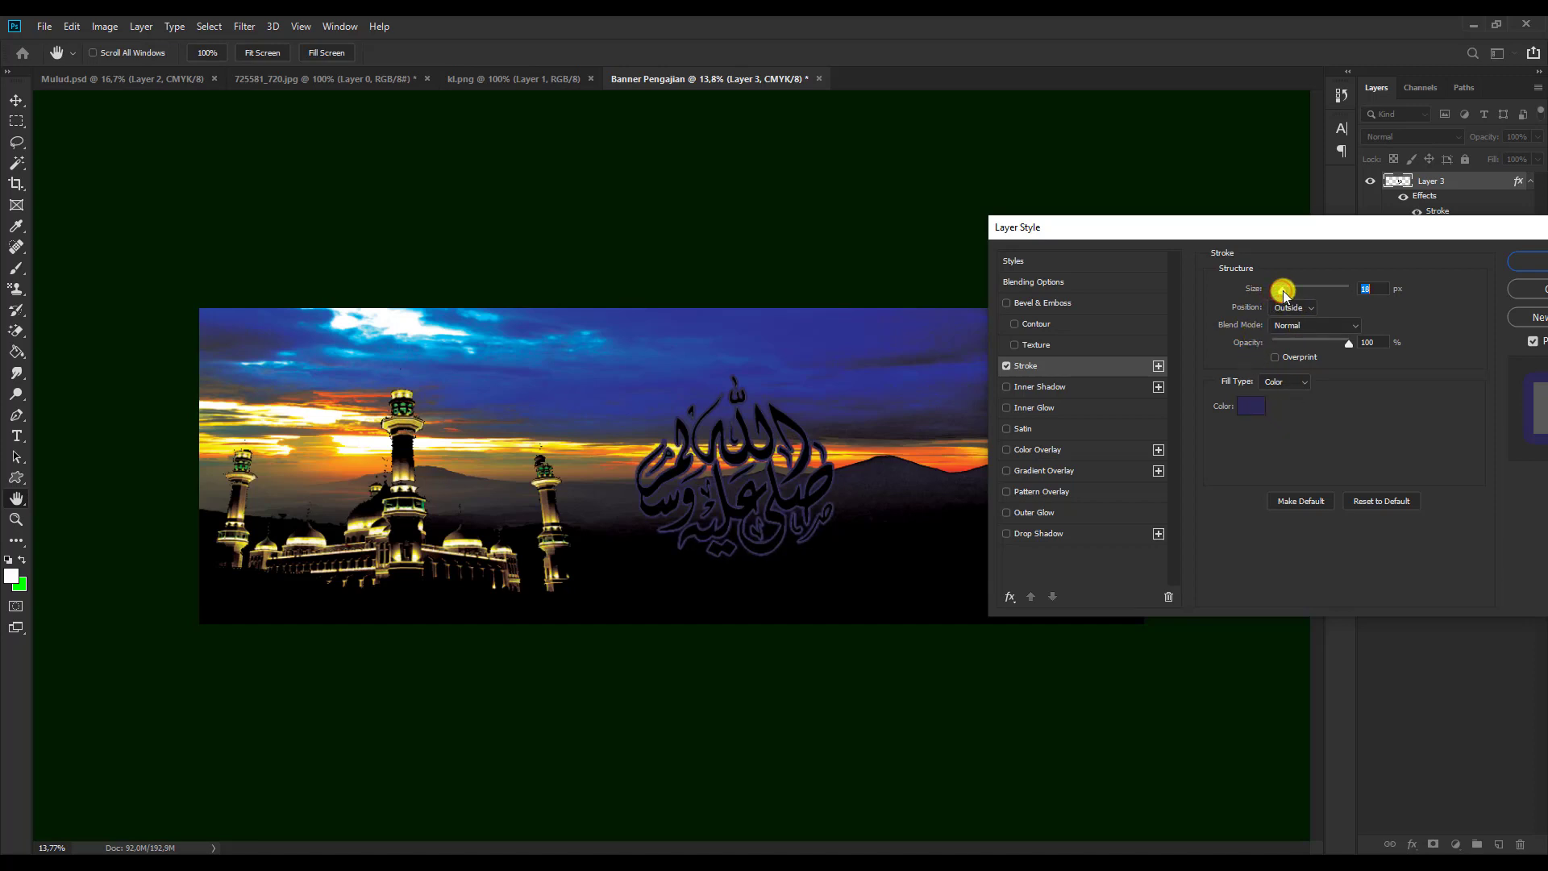
left_click(1032, 450)
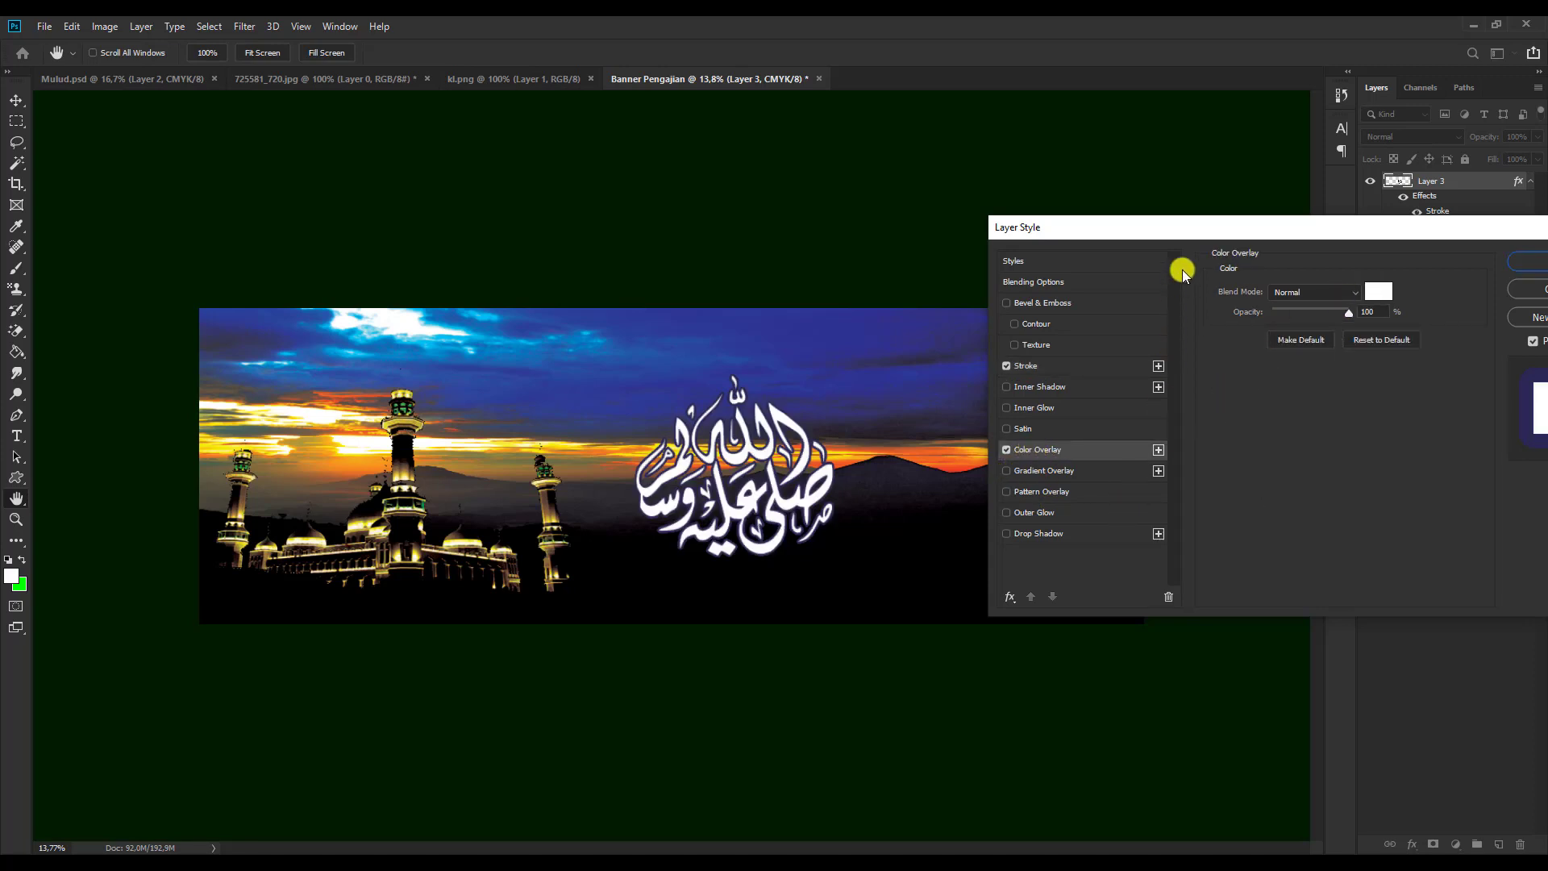
left_click_drag(1185, 228, 641, 587)
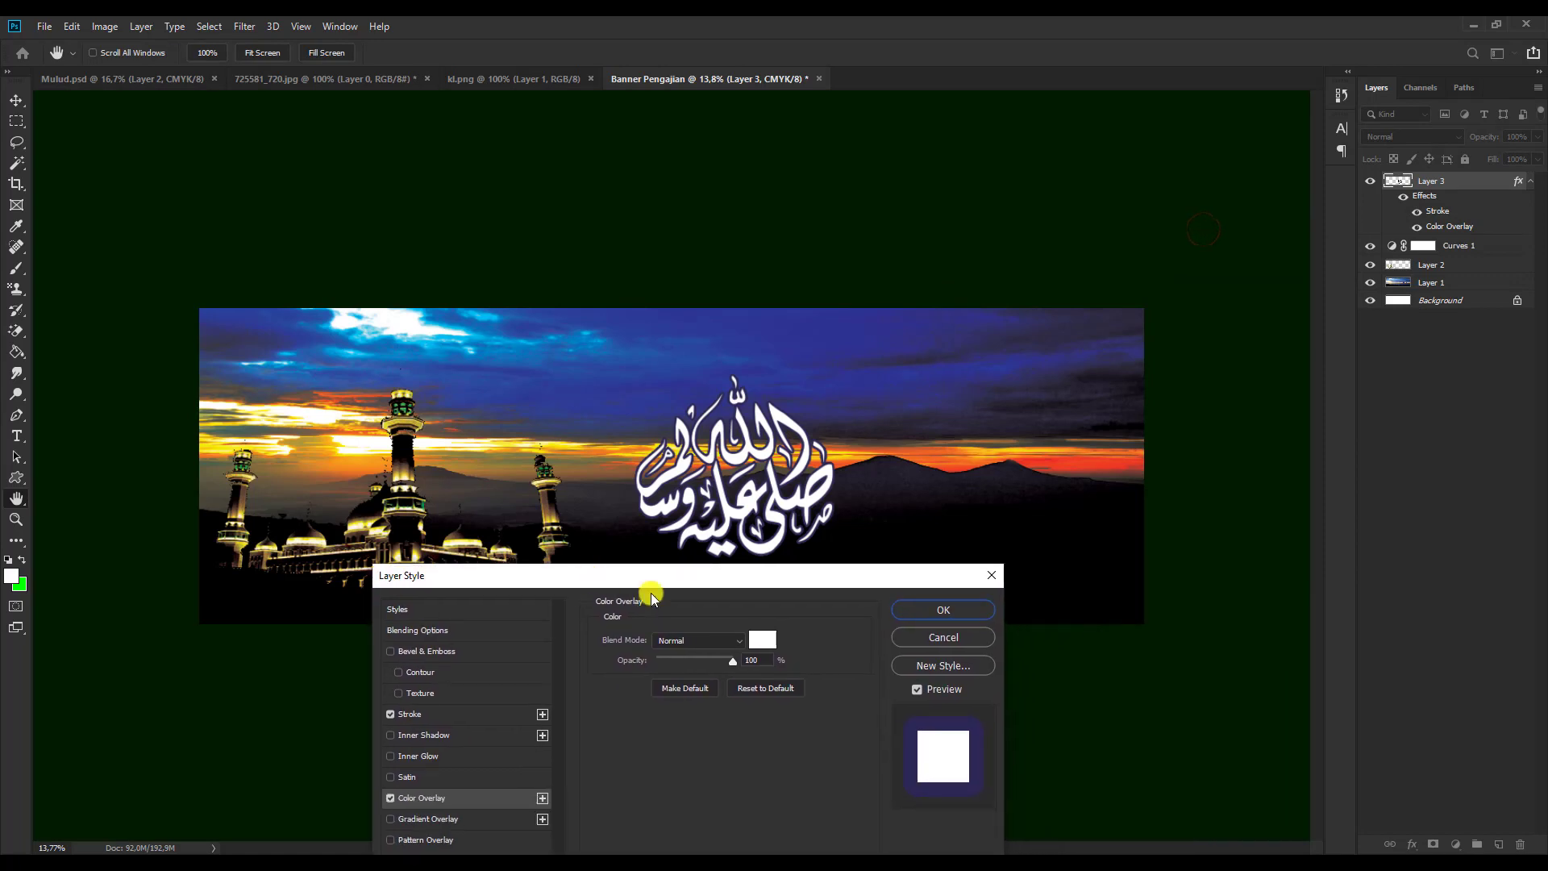
left_click(971, 611)
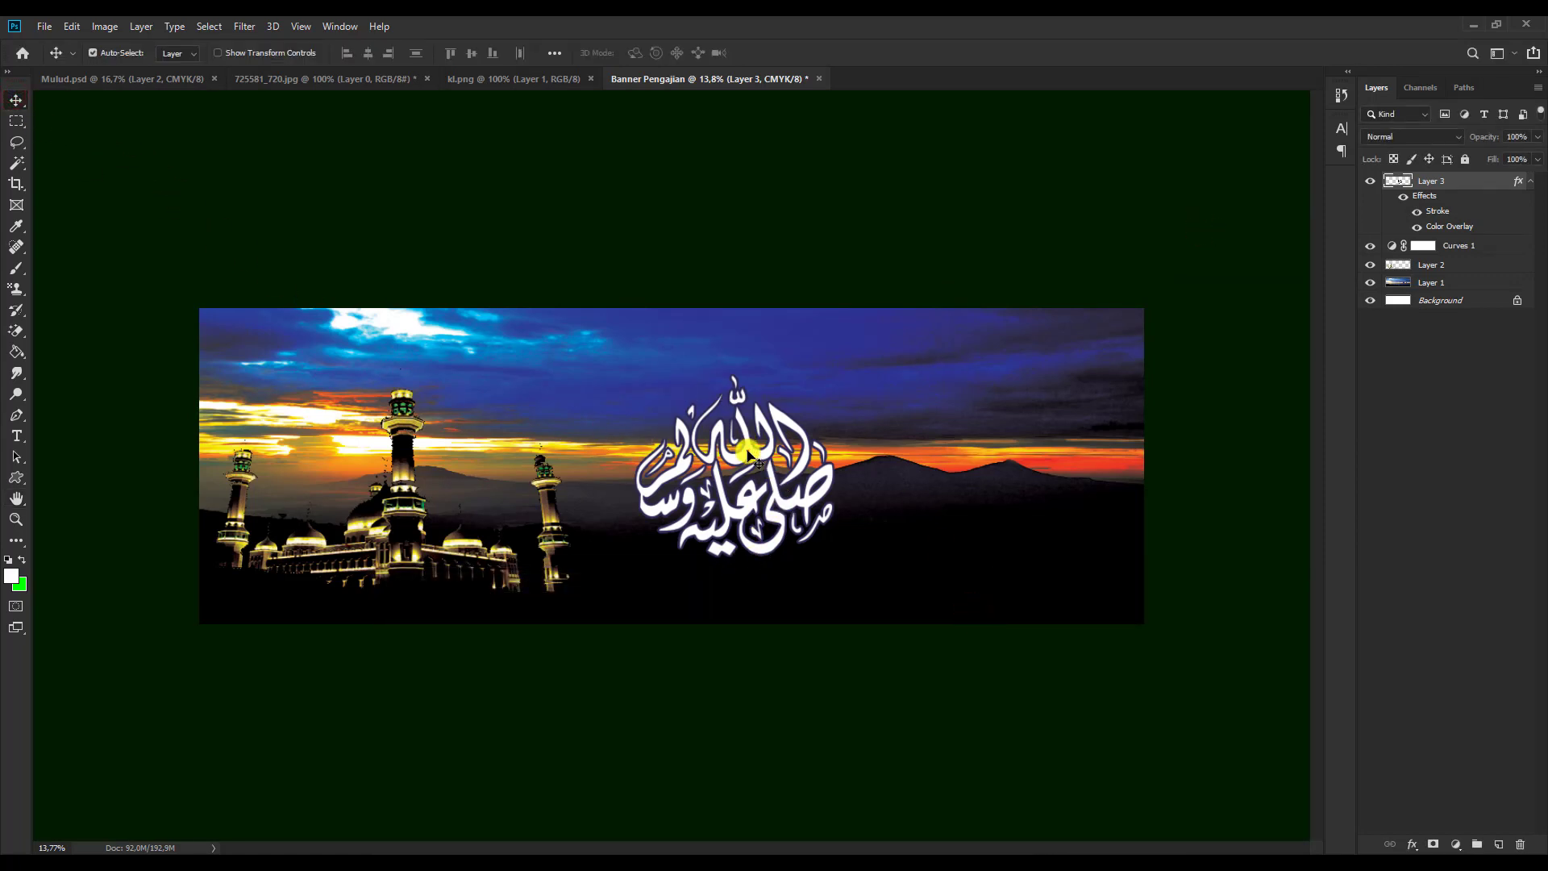
left_click_drag(750, 457, 349, 380)
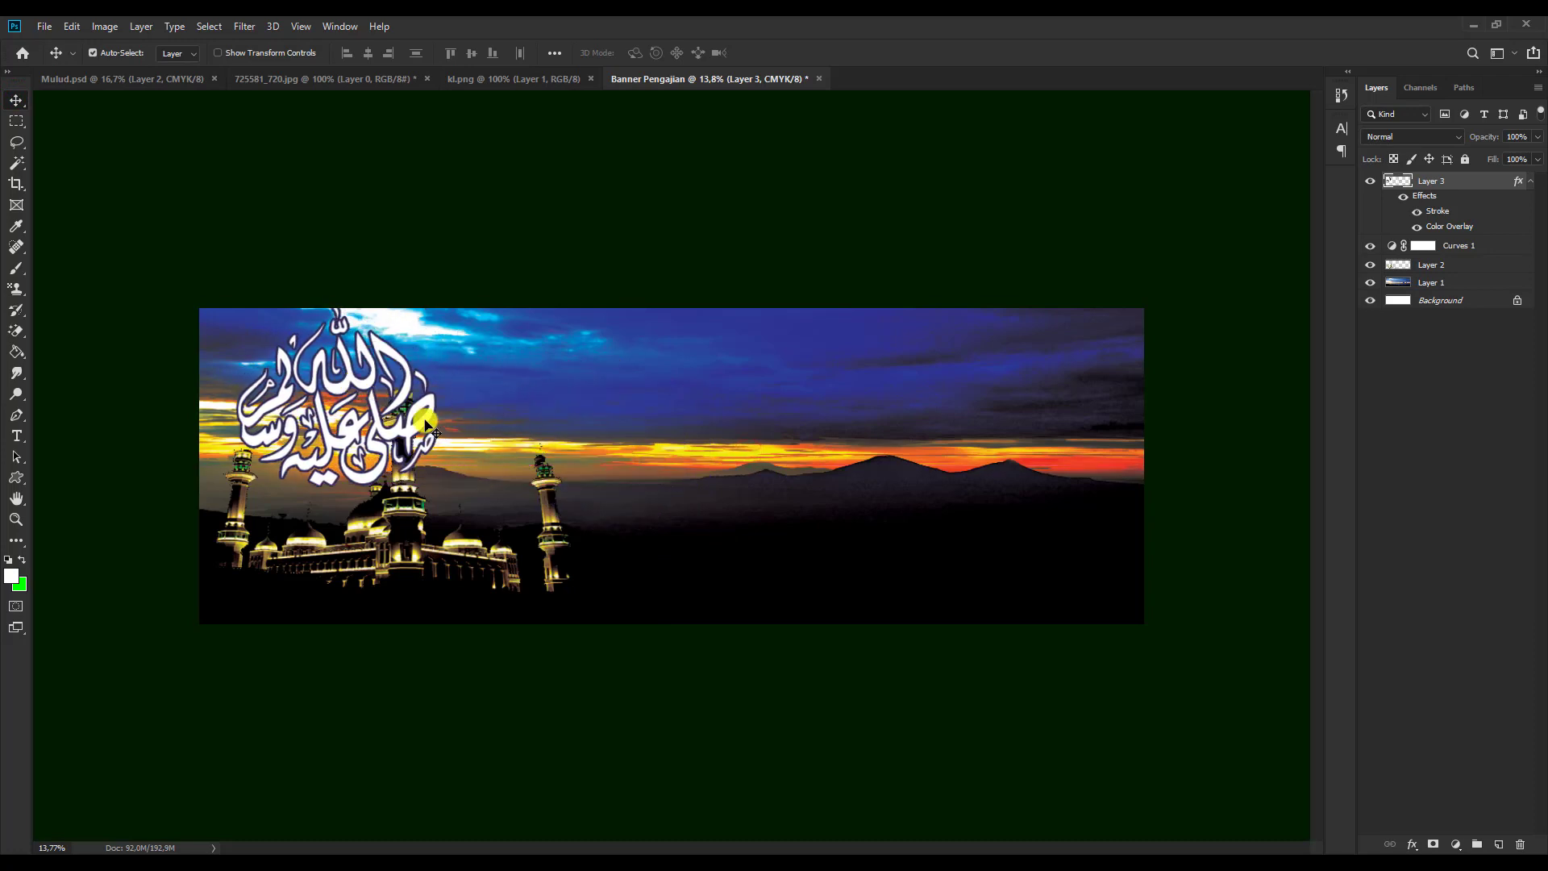
left_click_drag(428, 432, 427, 438)
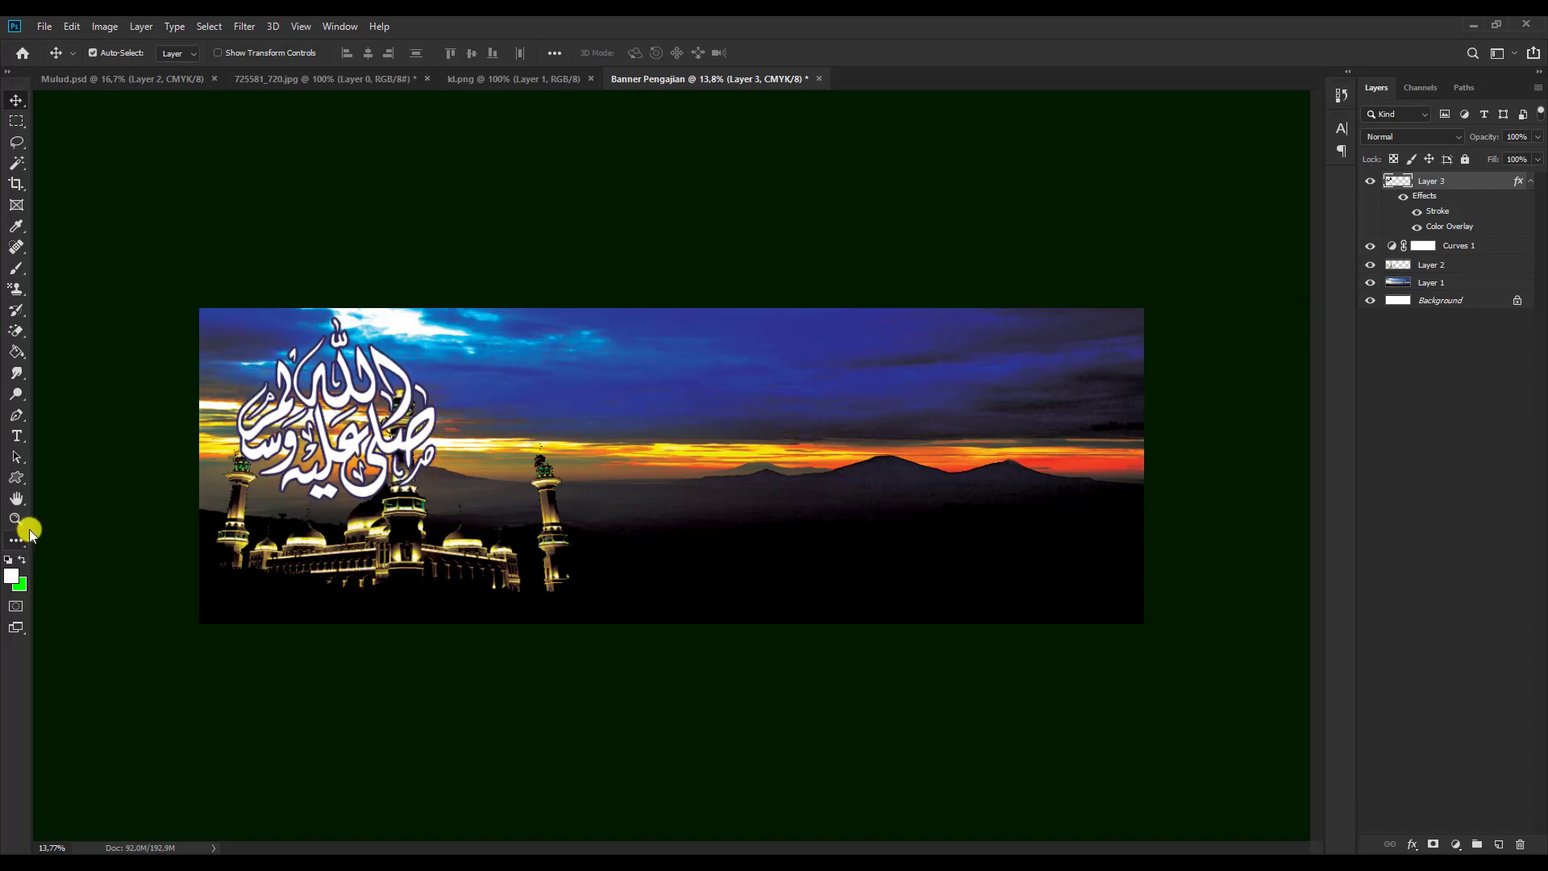
Type the 'Peringatan Maulid' title on the sky, enlarge it greatly and shift it left.
left_click(16, 436)
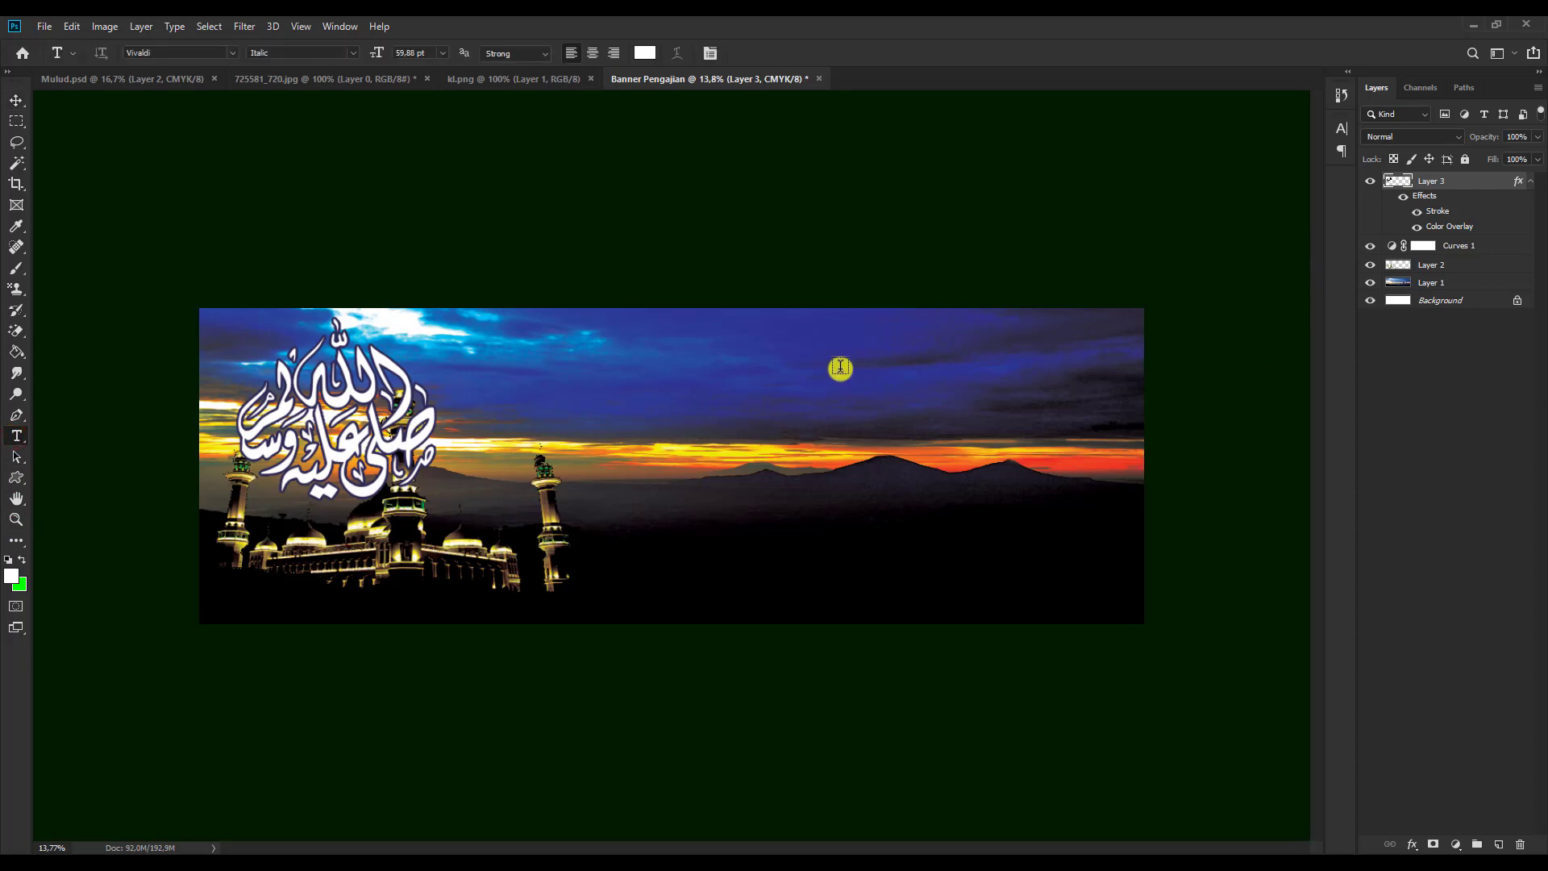
left_click(741, 388)
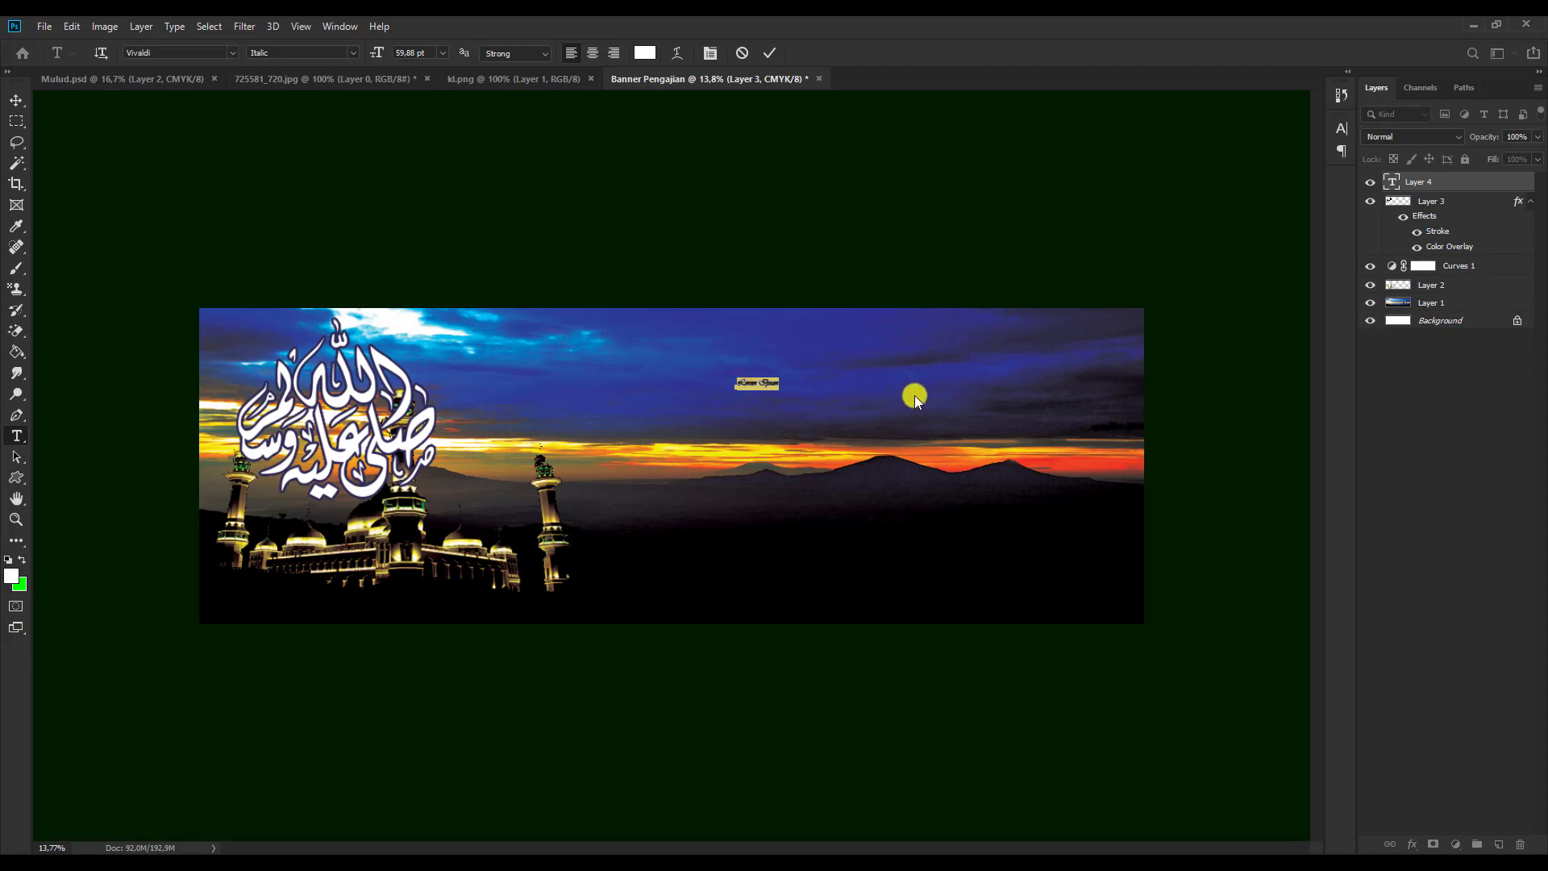
type("Tabligh")
key("ctrl")
left_click_drag(766, 393, 1040, 504)
type("ngatan")
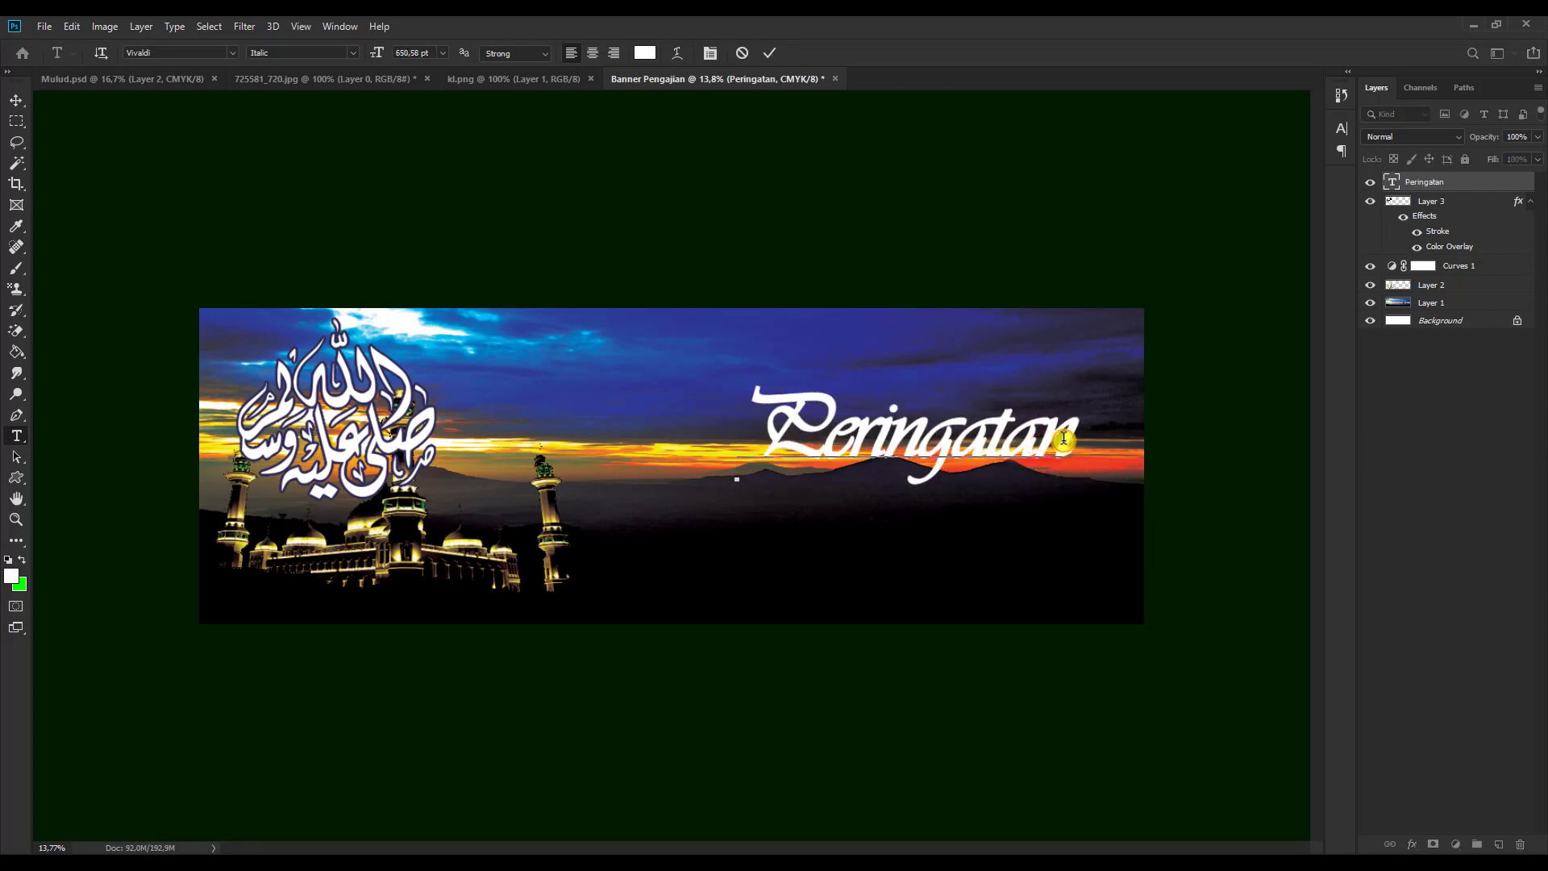
type(" C")
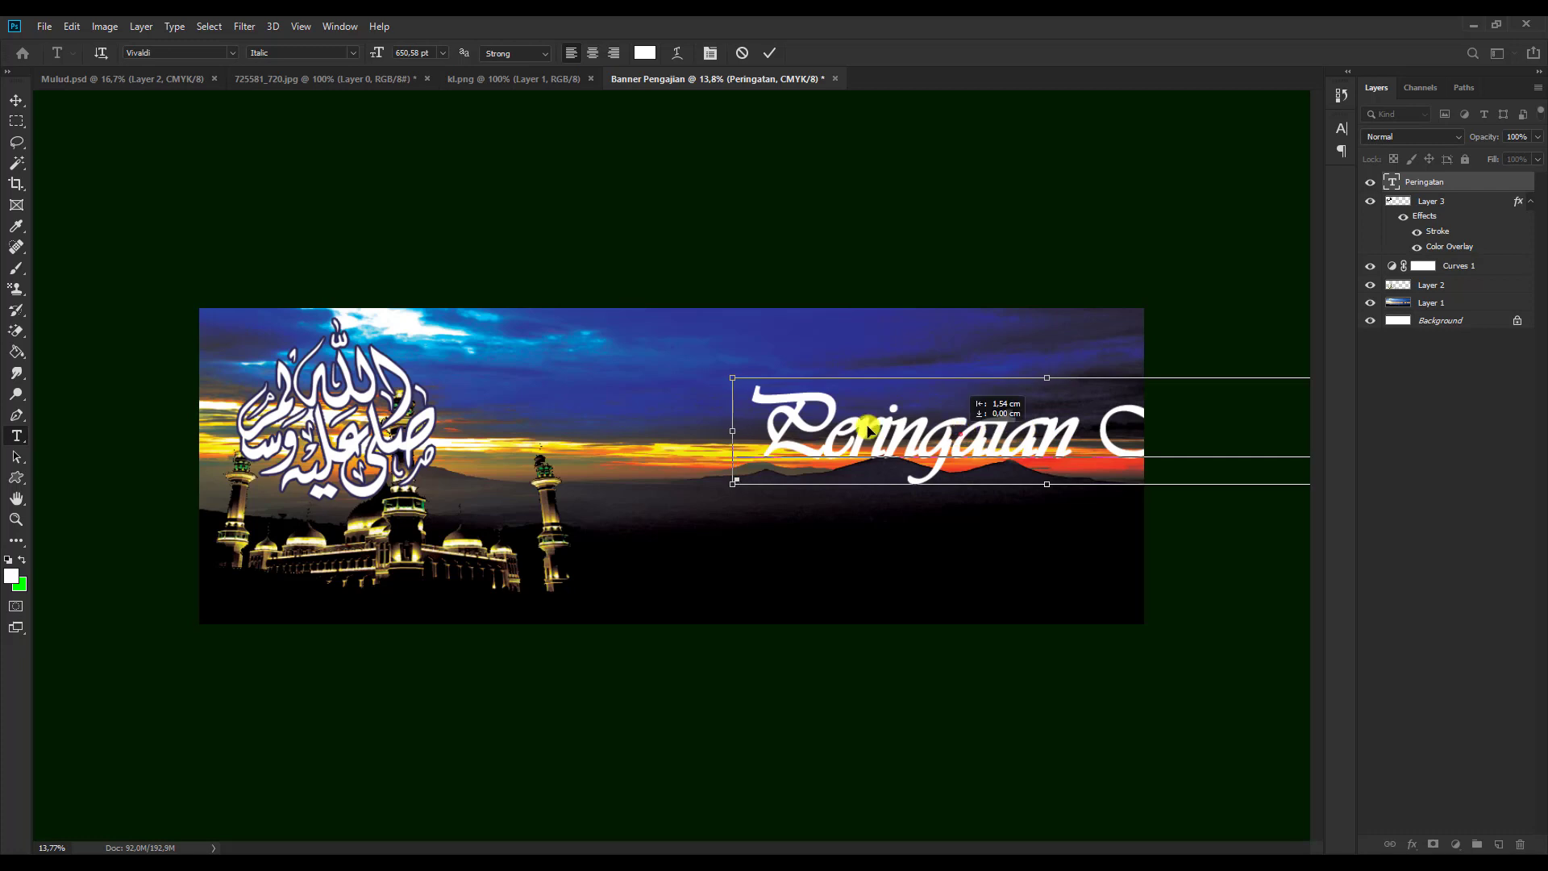
left_click_drag(867, 427, 677, 408)
key("ctrl+a")
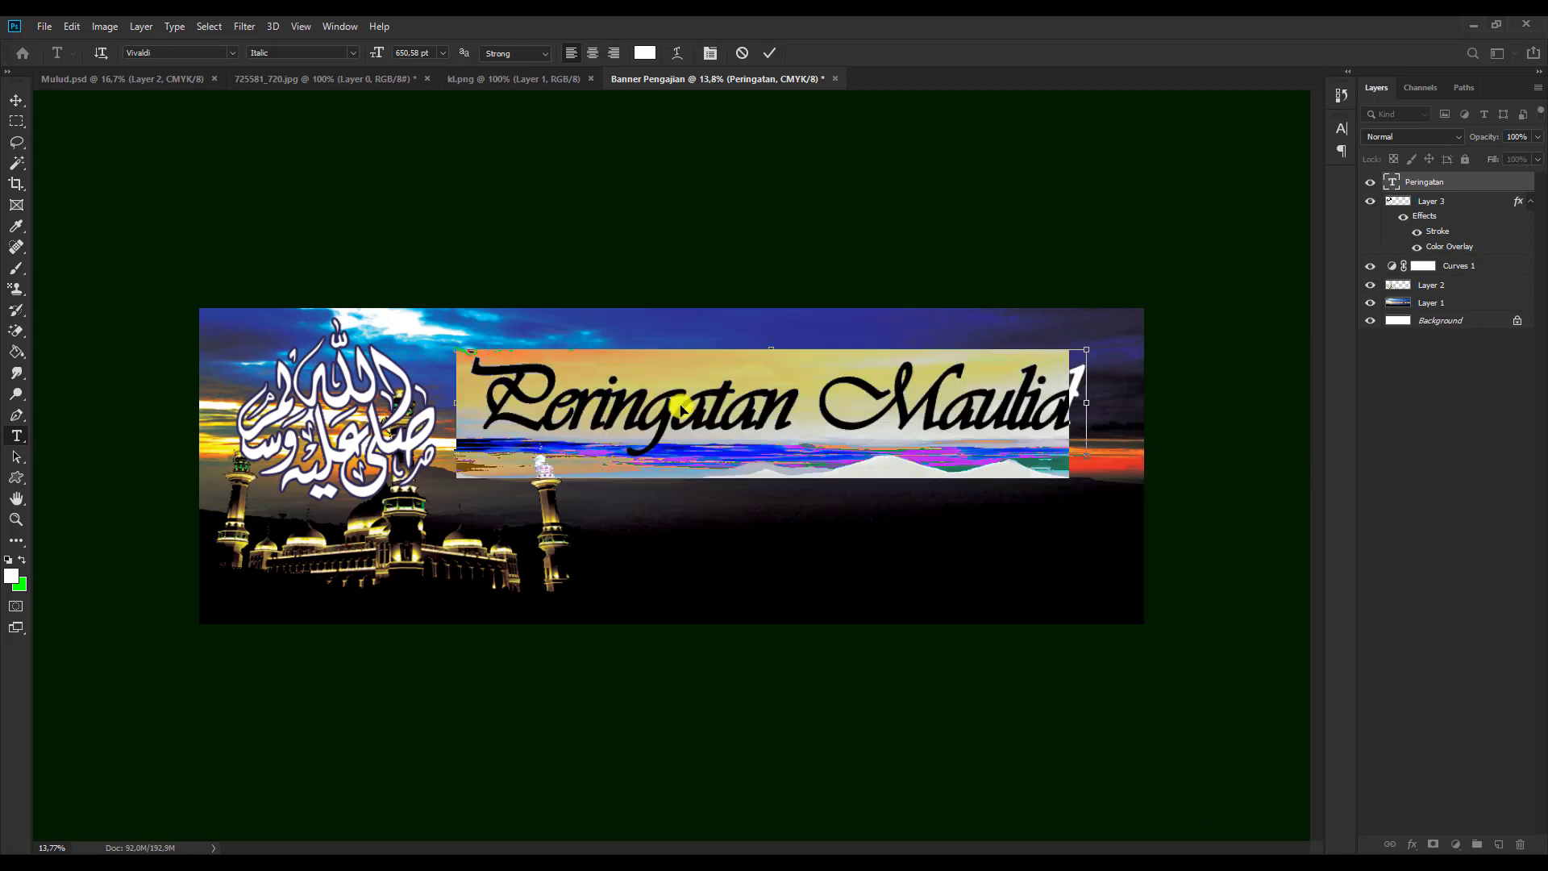
Set the Peringatan Maulid title in the Gecko Personal Use Only font.
left_click(1342, 130)
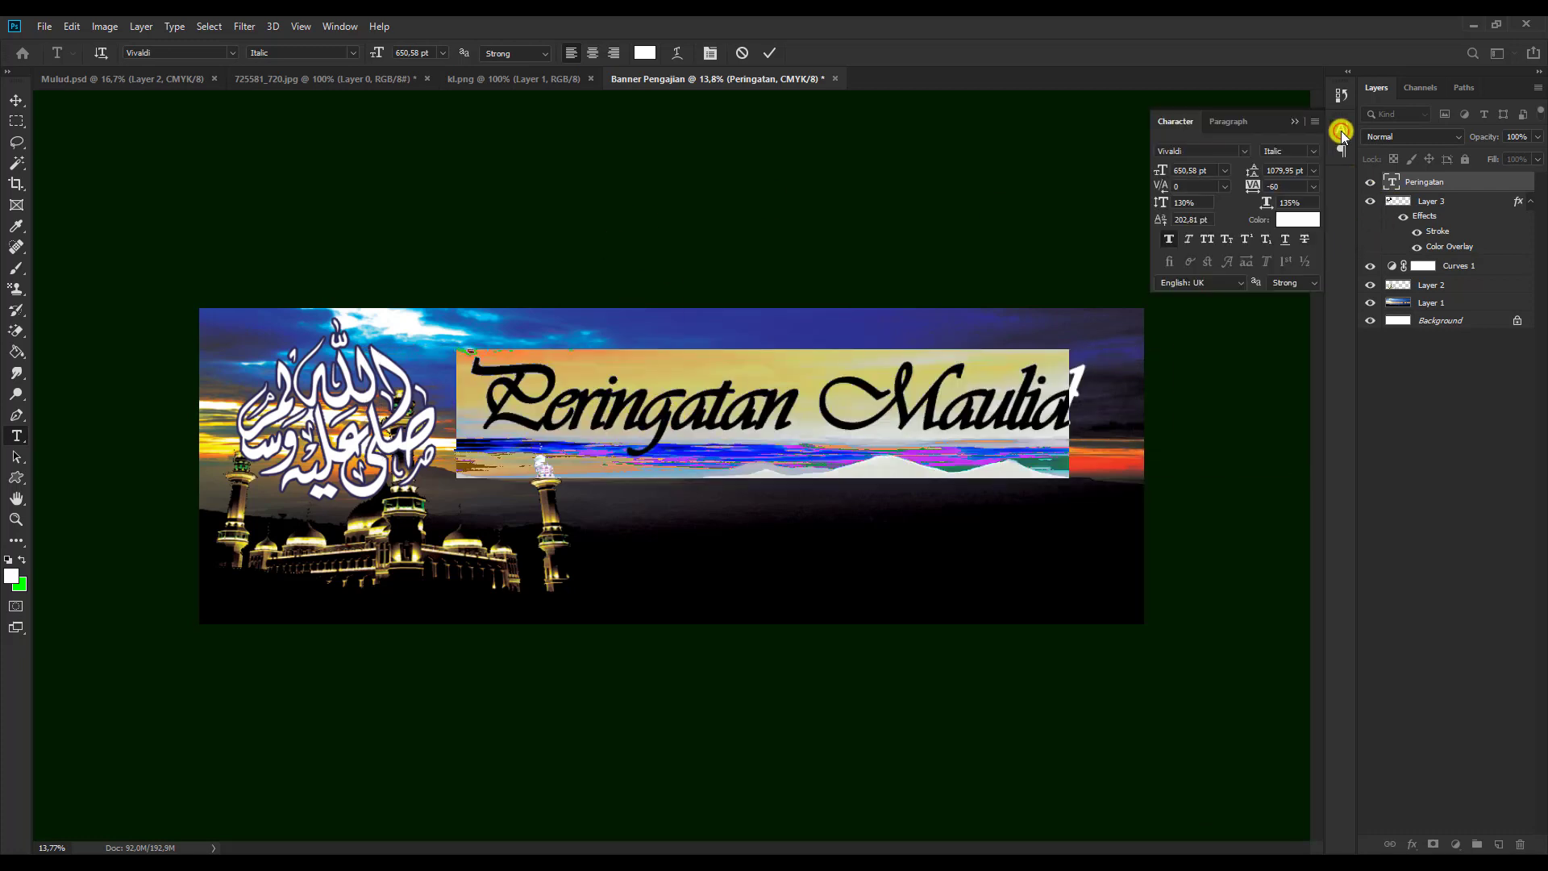
left_click(1247, 151)
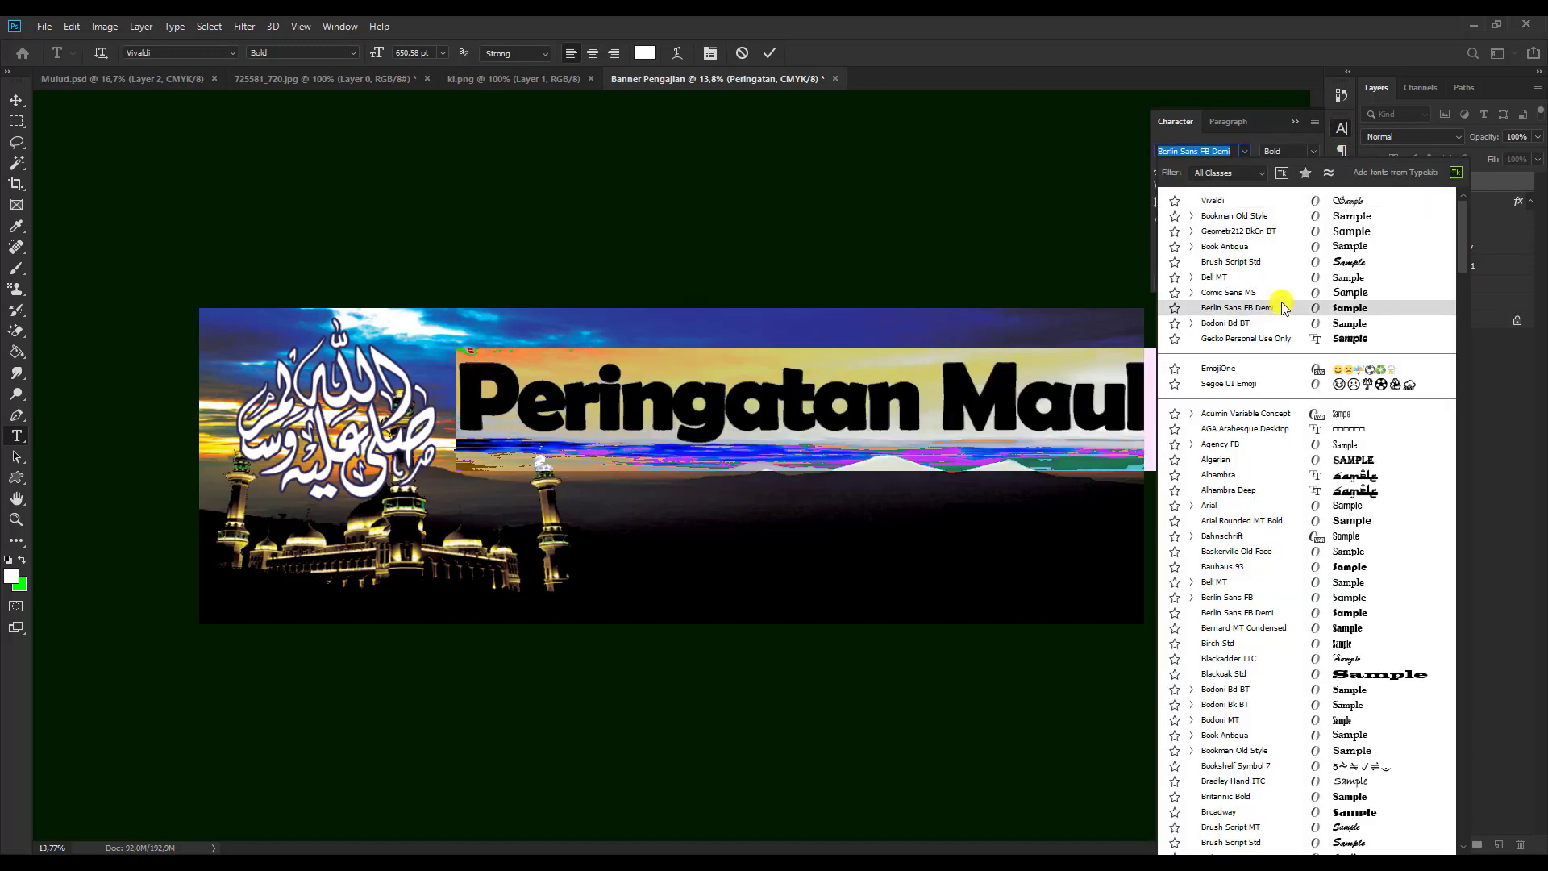
left_click(1351, 337)
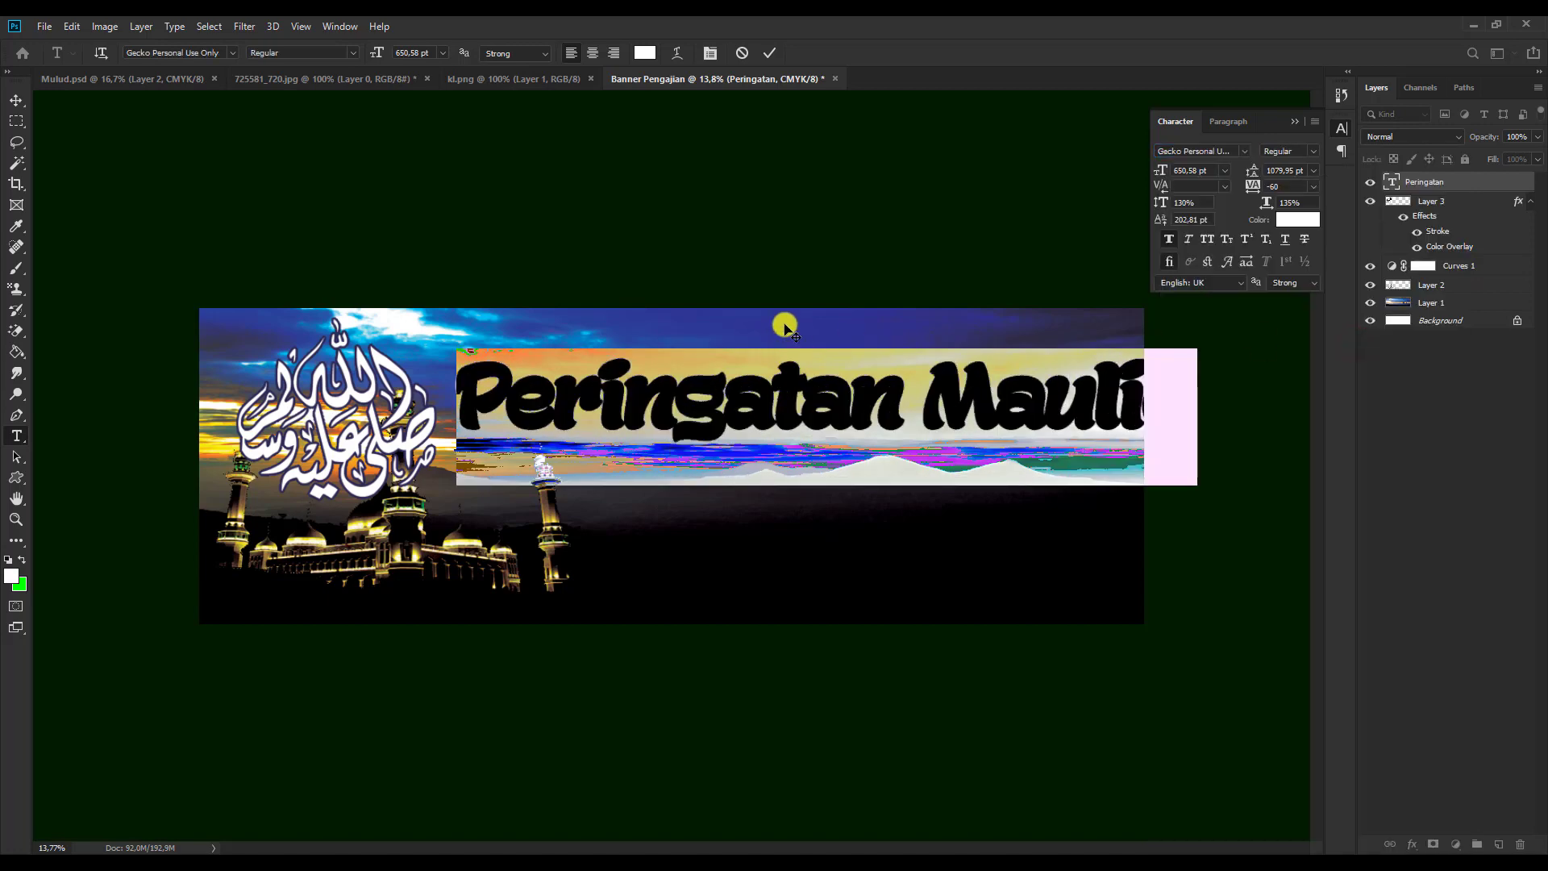
left_click(774, 54)
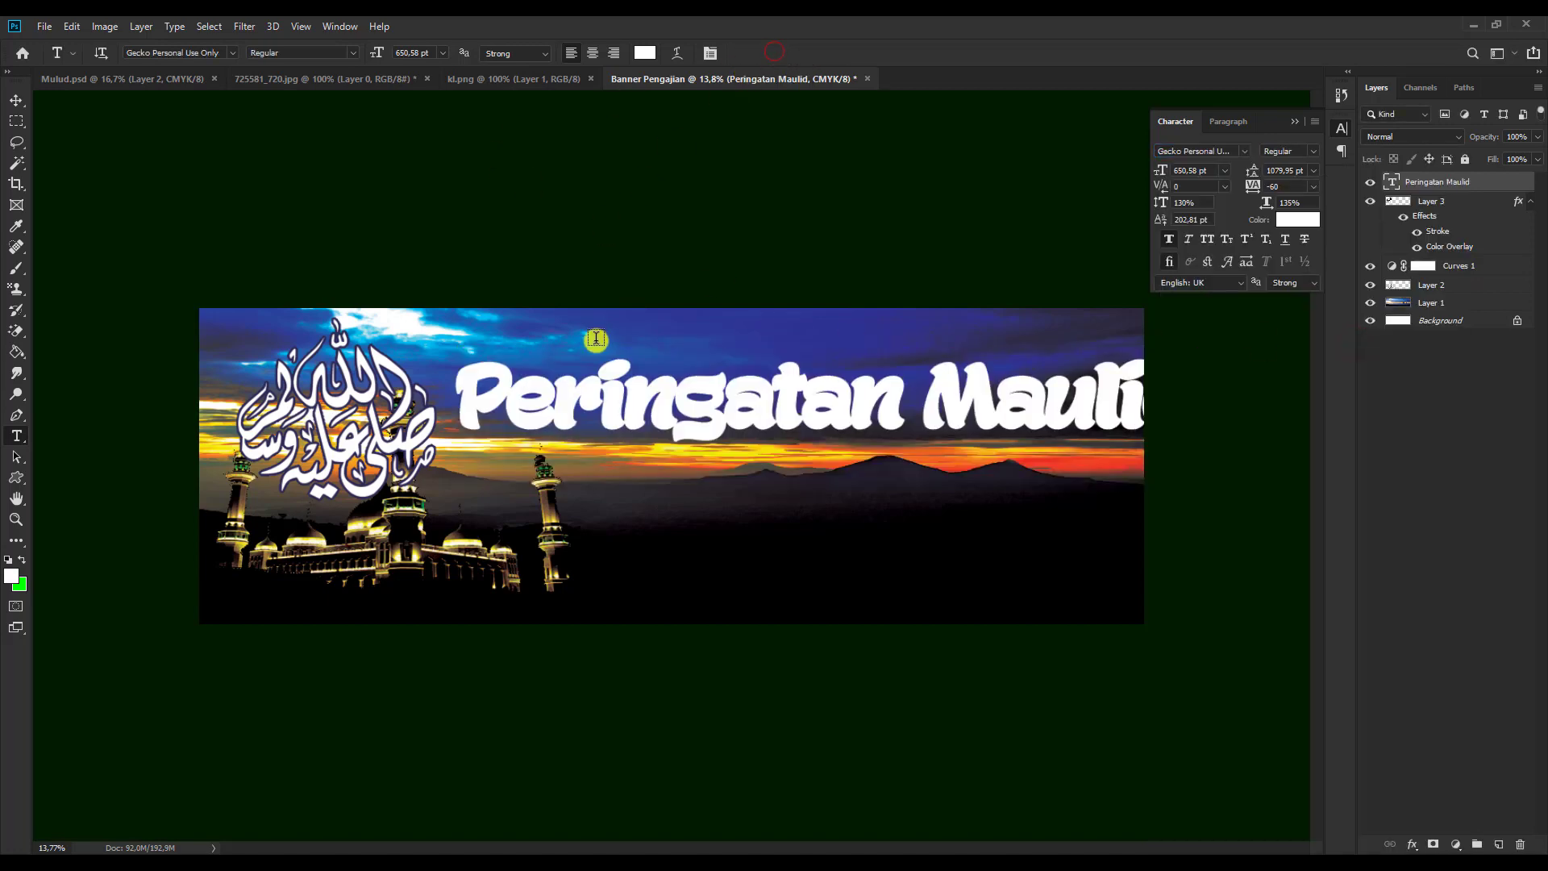
Shrink the title to 359.58 pt, adjust its letter proportions, and move it to the banner's top right.
triple_click(603, 405)
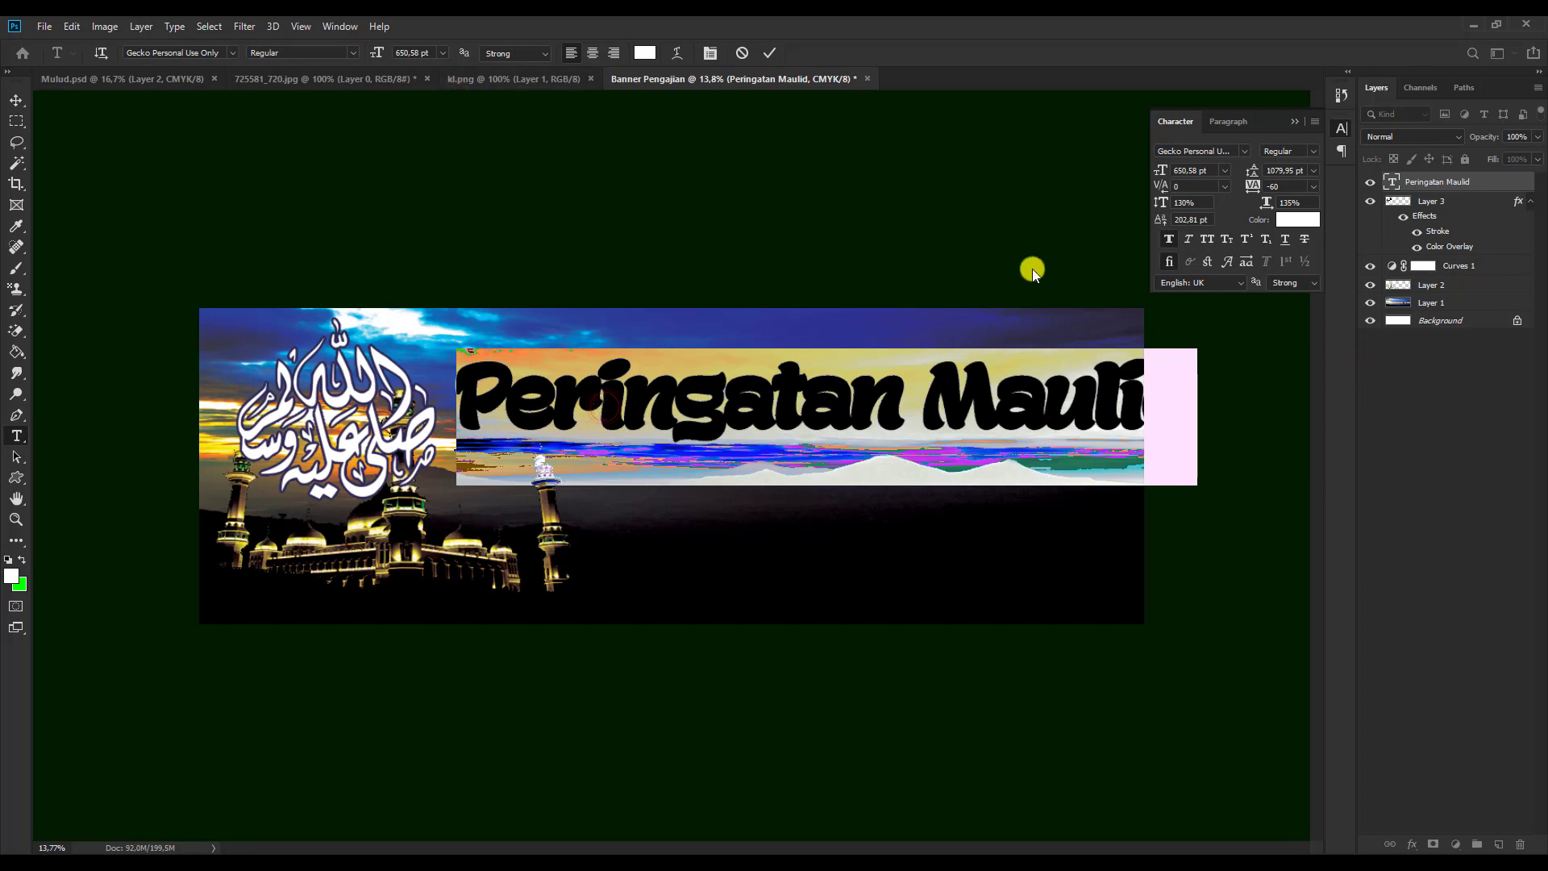
left_click_drag(1156, 172, 923, 187)
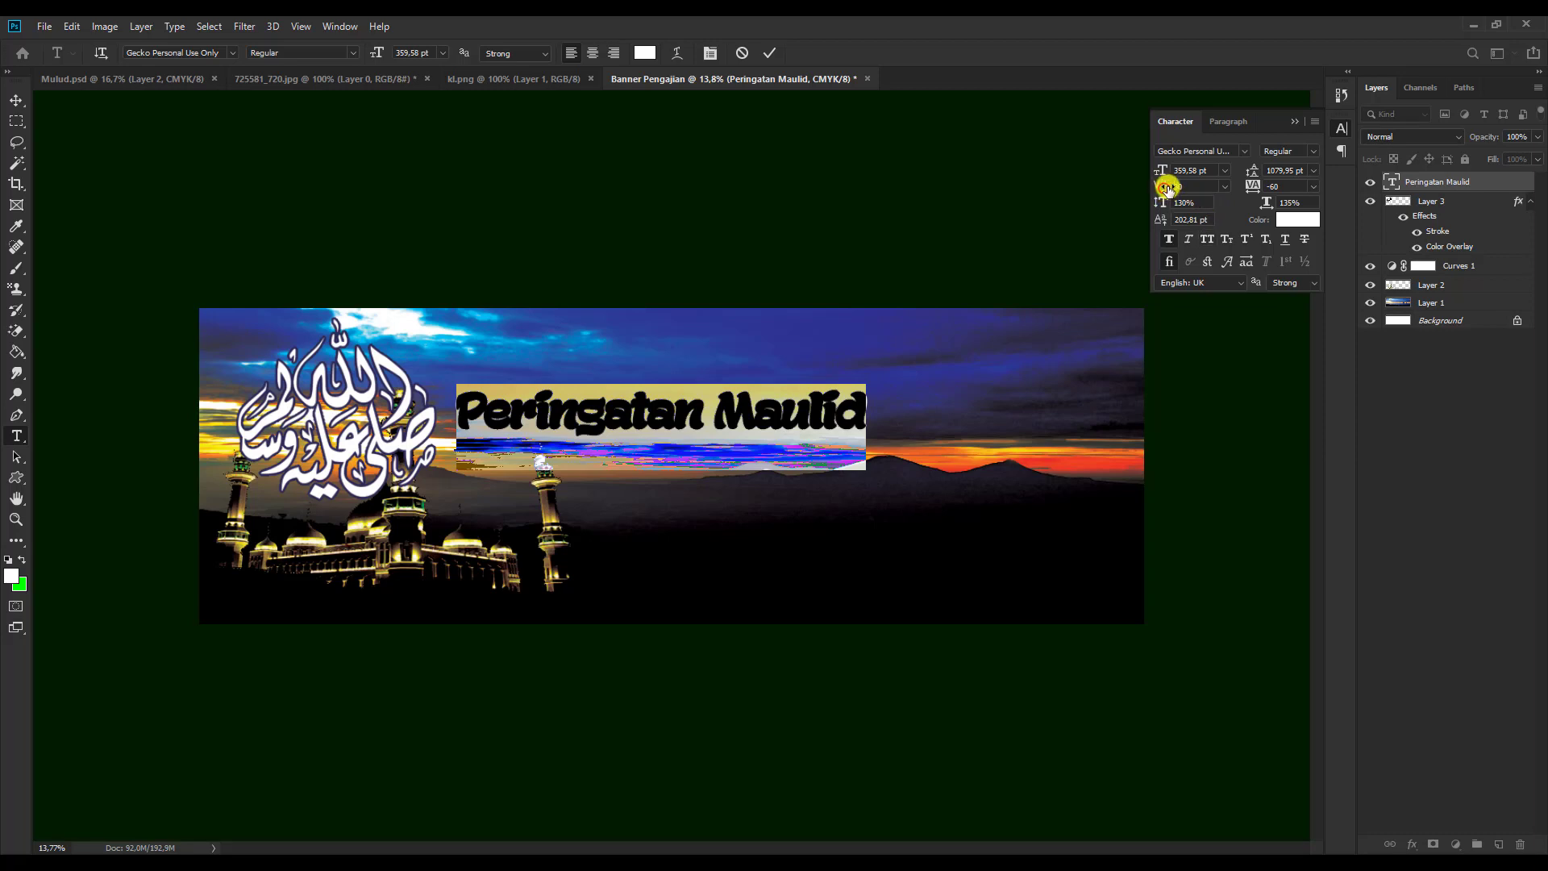
mouse_move(1171, 187)
left_mouse_down()
mouse_move(1133, 193)
mouse_move(1158, 204)
left_mouse_up()
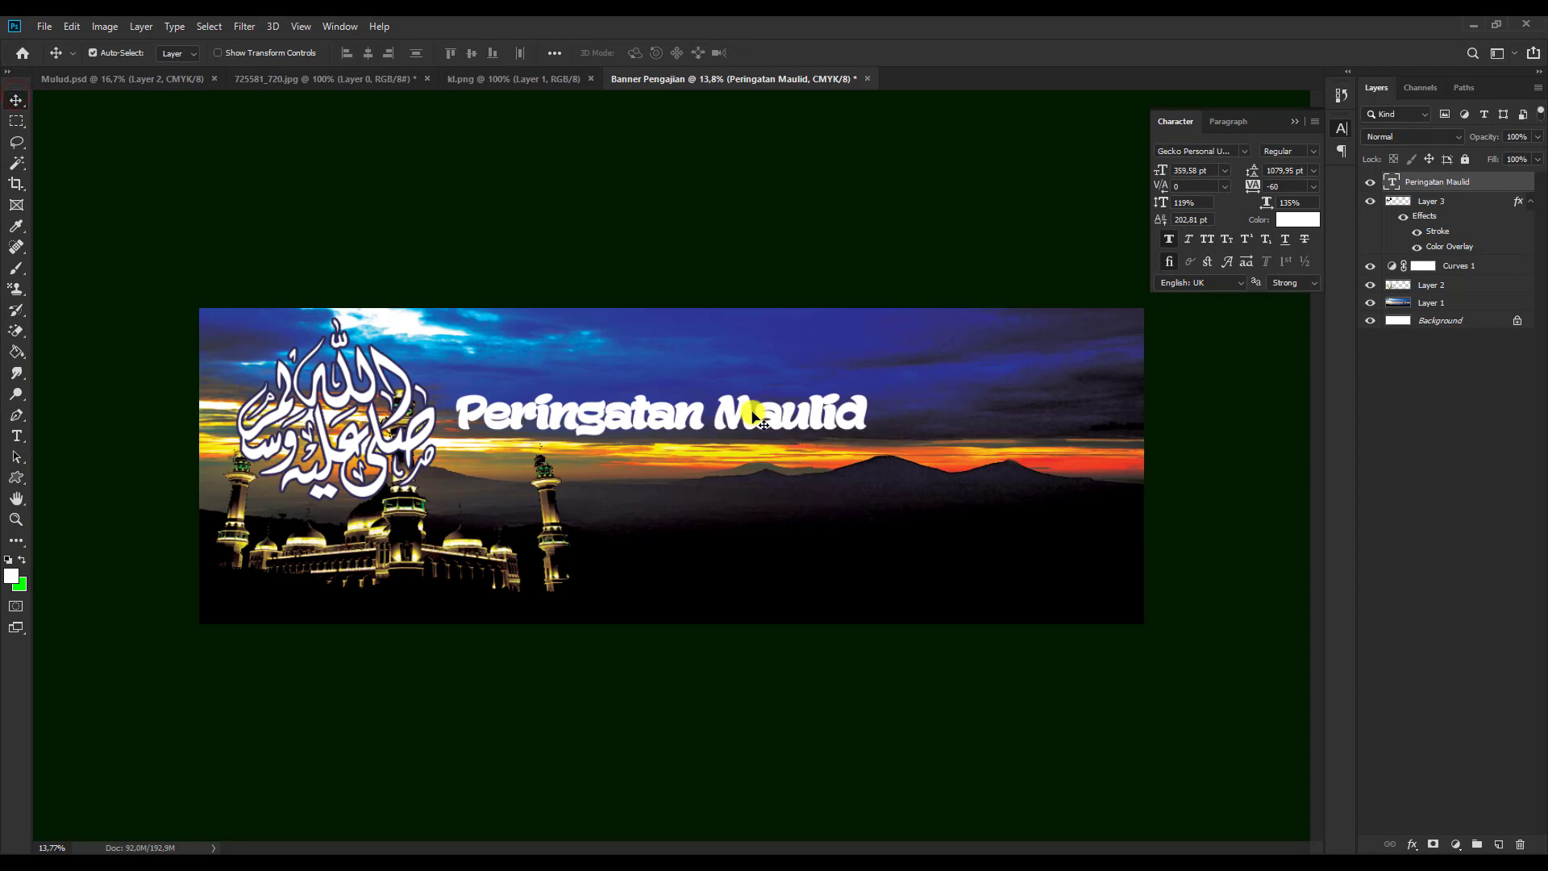
left_click_drag(753, 408, 997, 348)
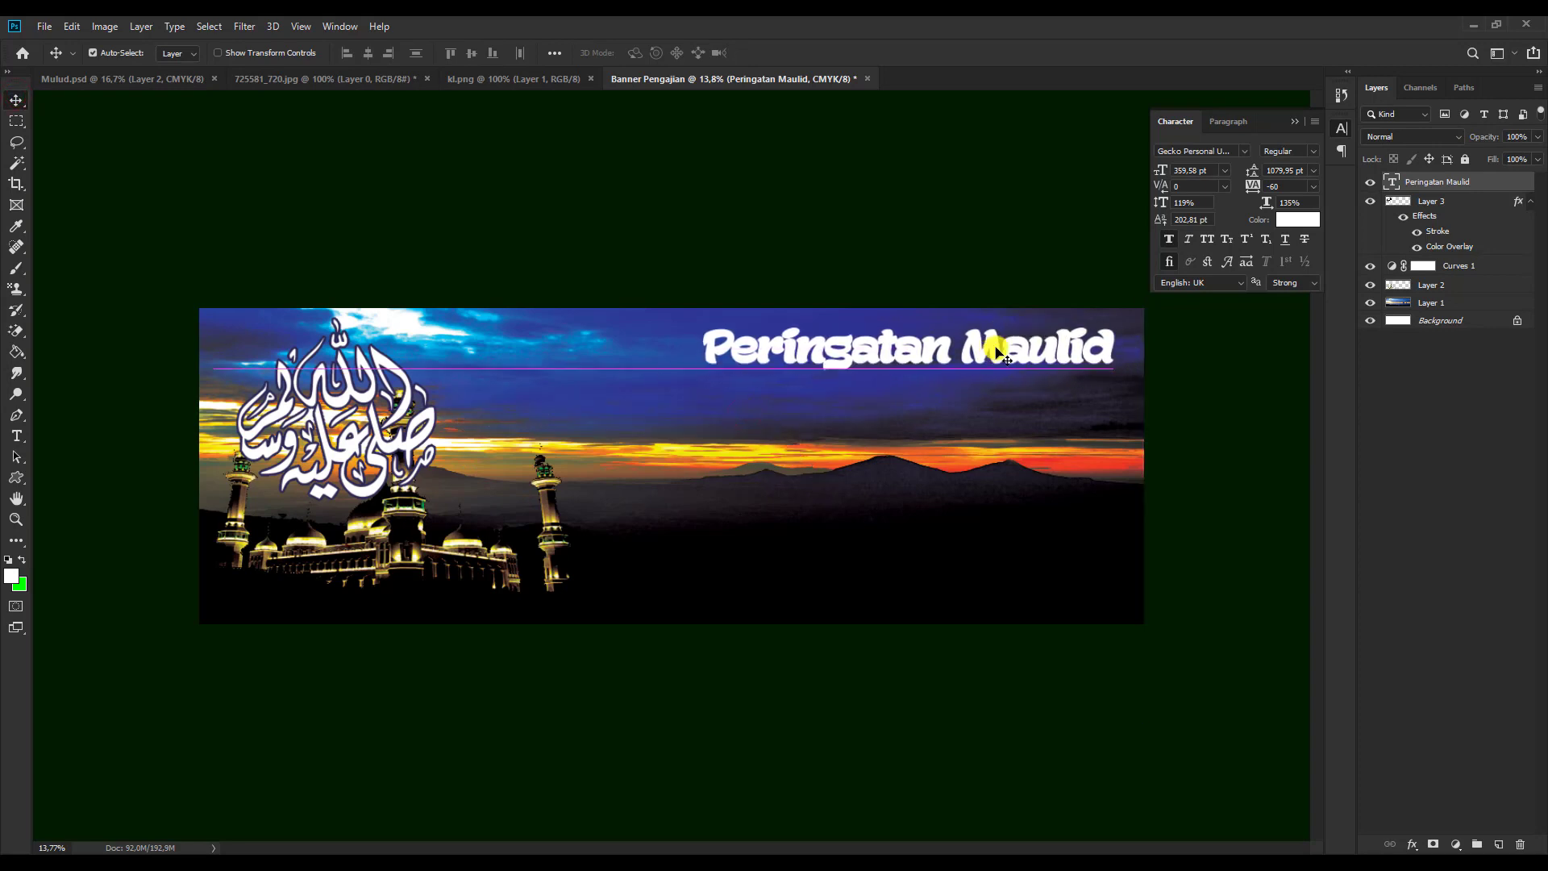
left_click(1289, 124)
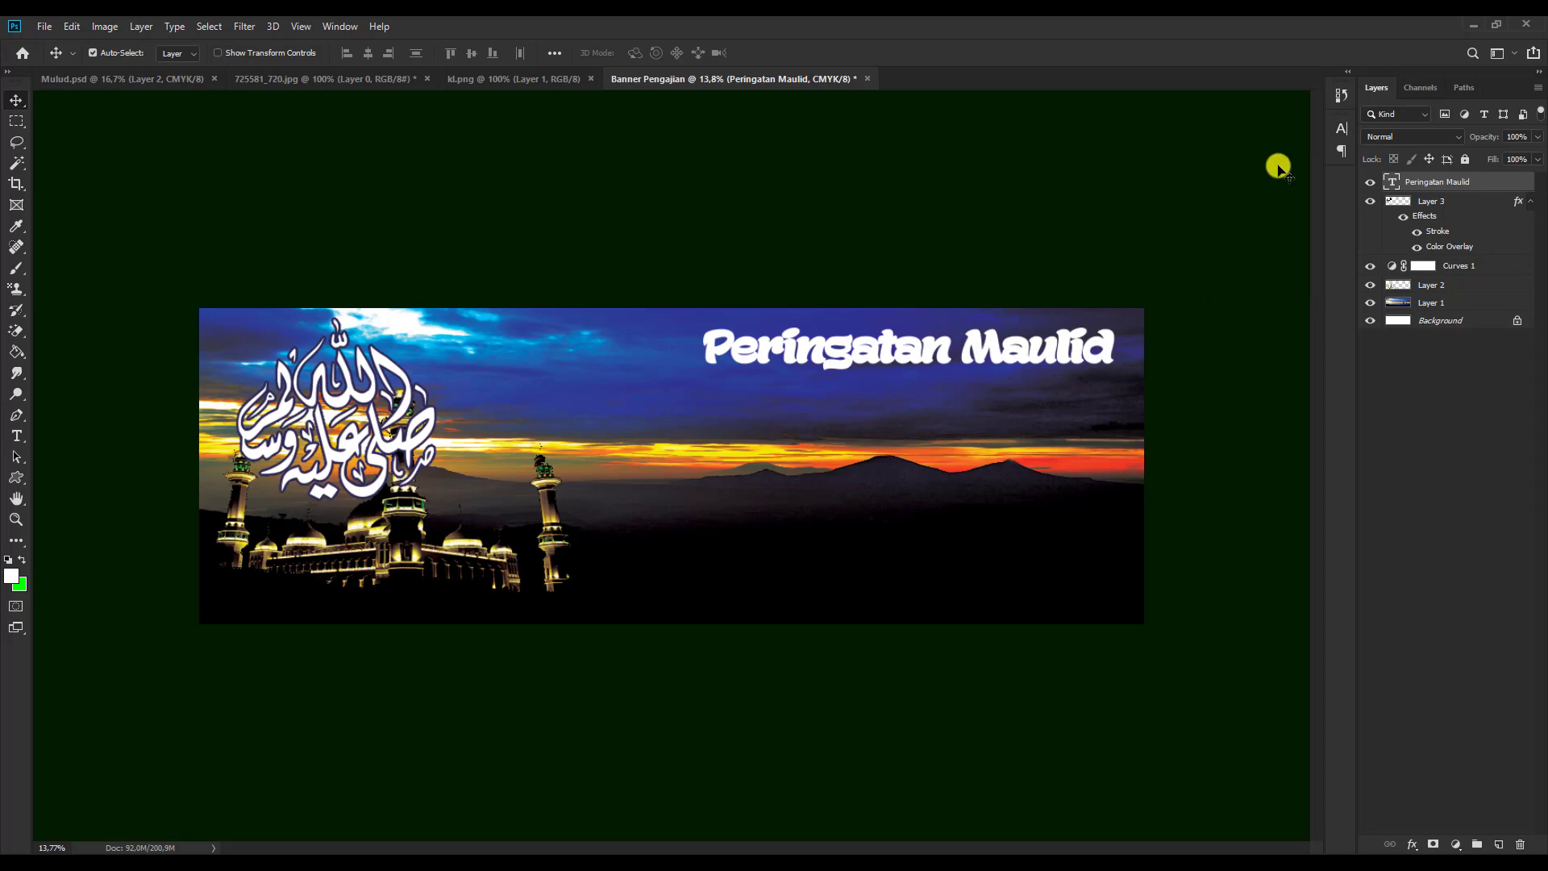
Compare with the Mulud.psd reference banner, then bring up the title layer's Blending Options.
left_click(144, 85)
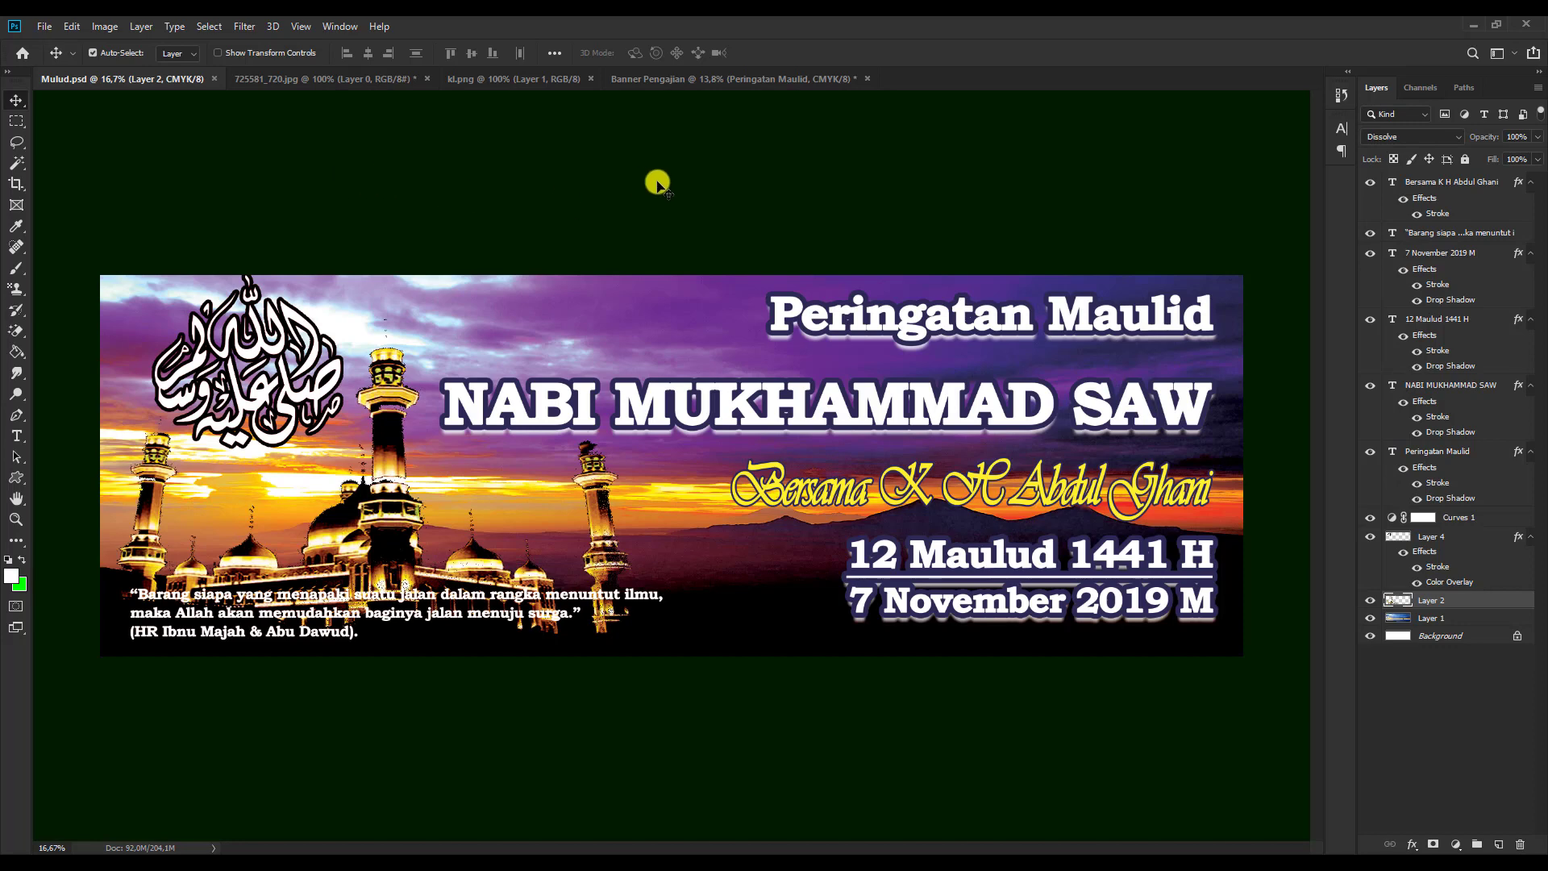
left_click(771, 80)
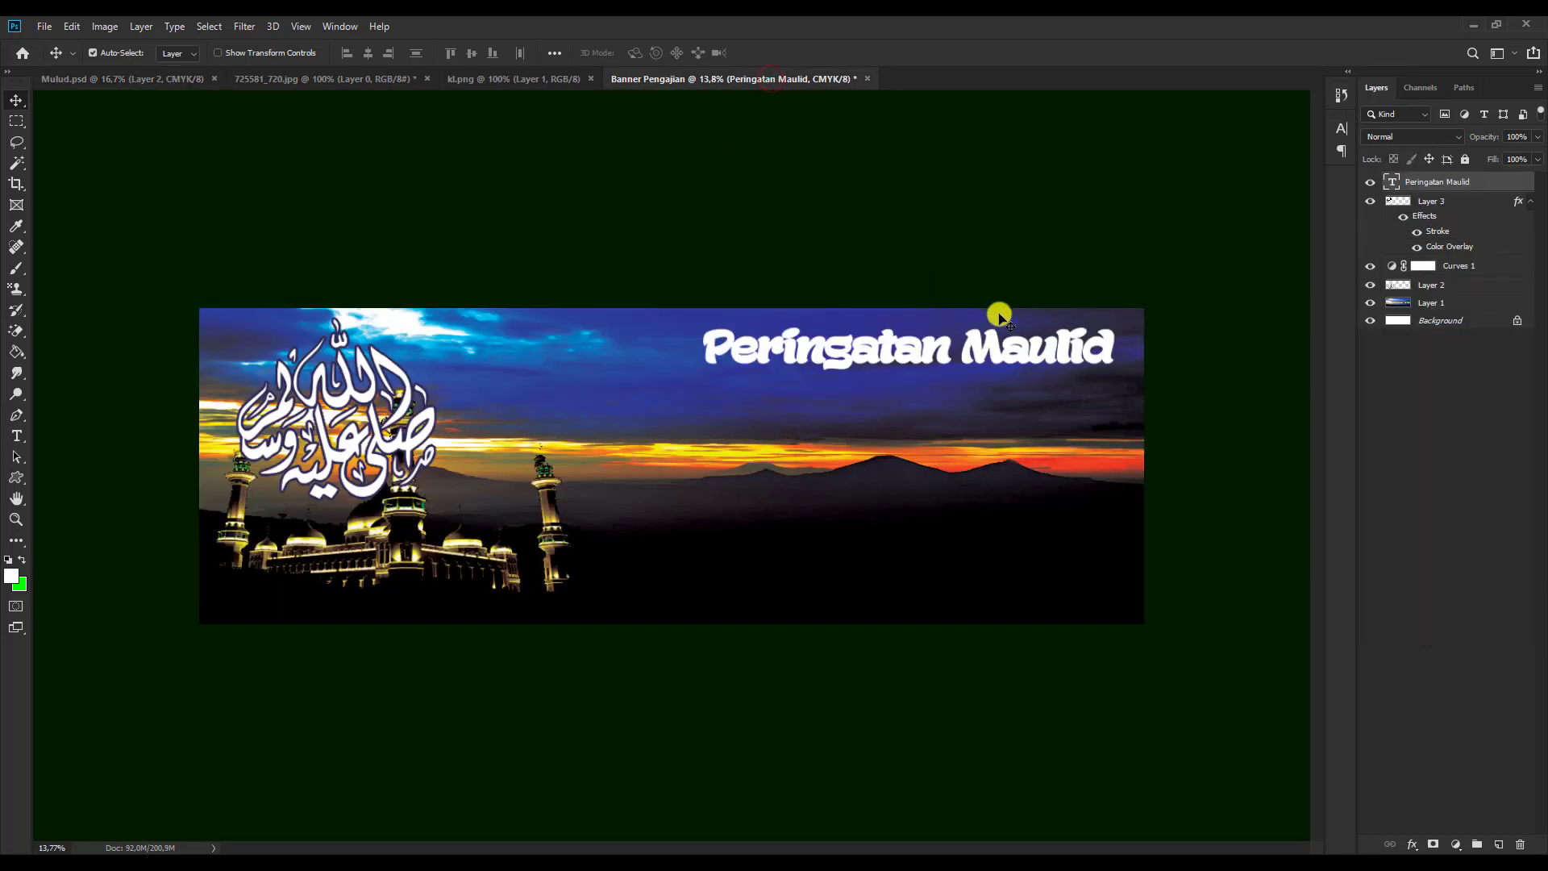
right_click(1480, 173)
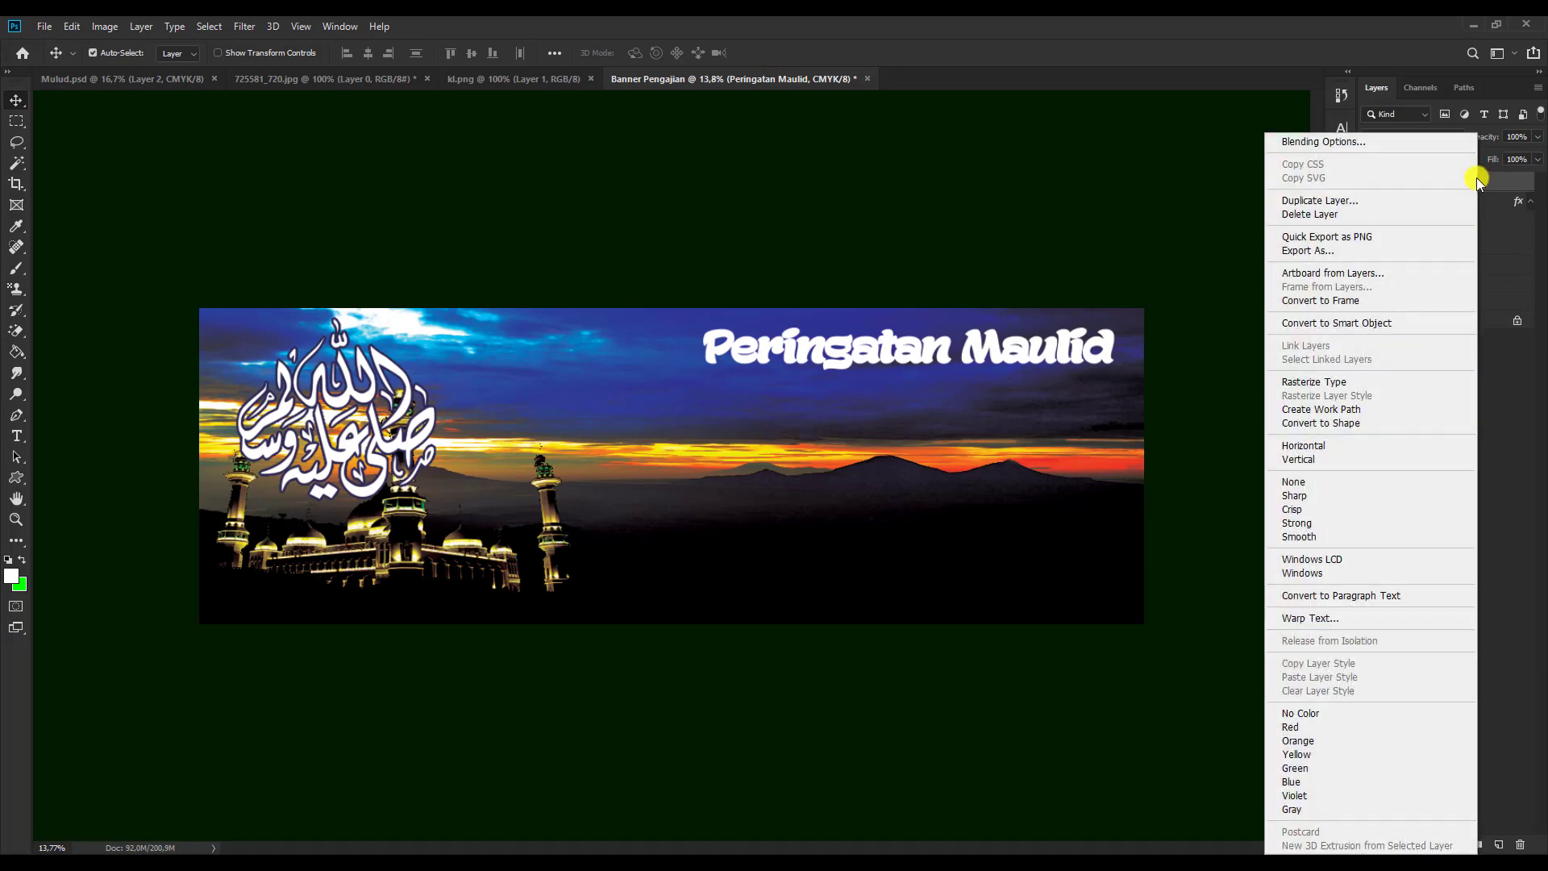
left_click(1320, 139)
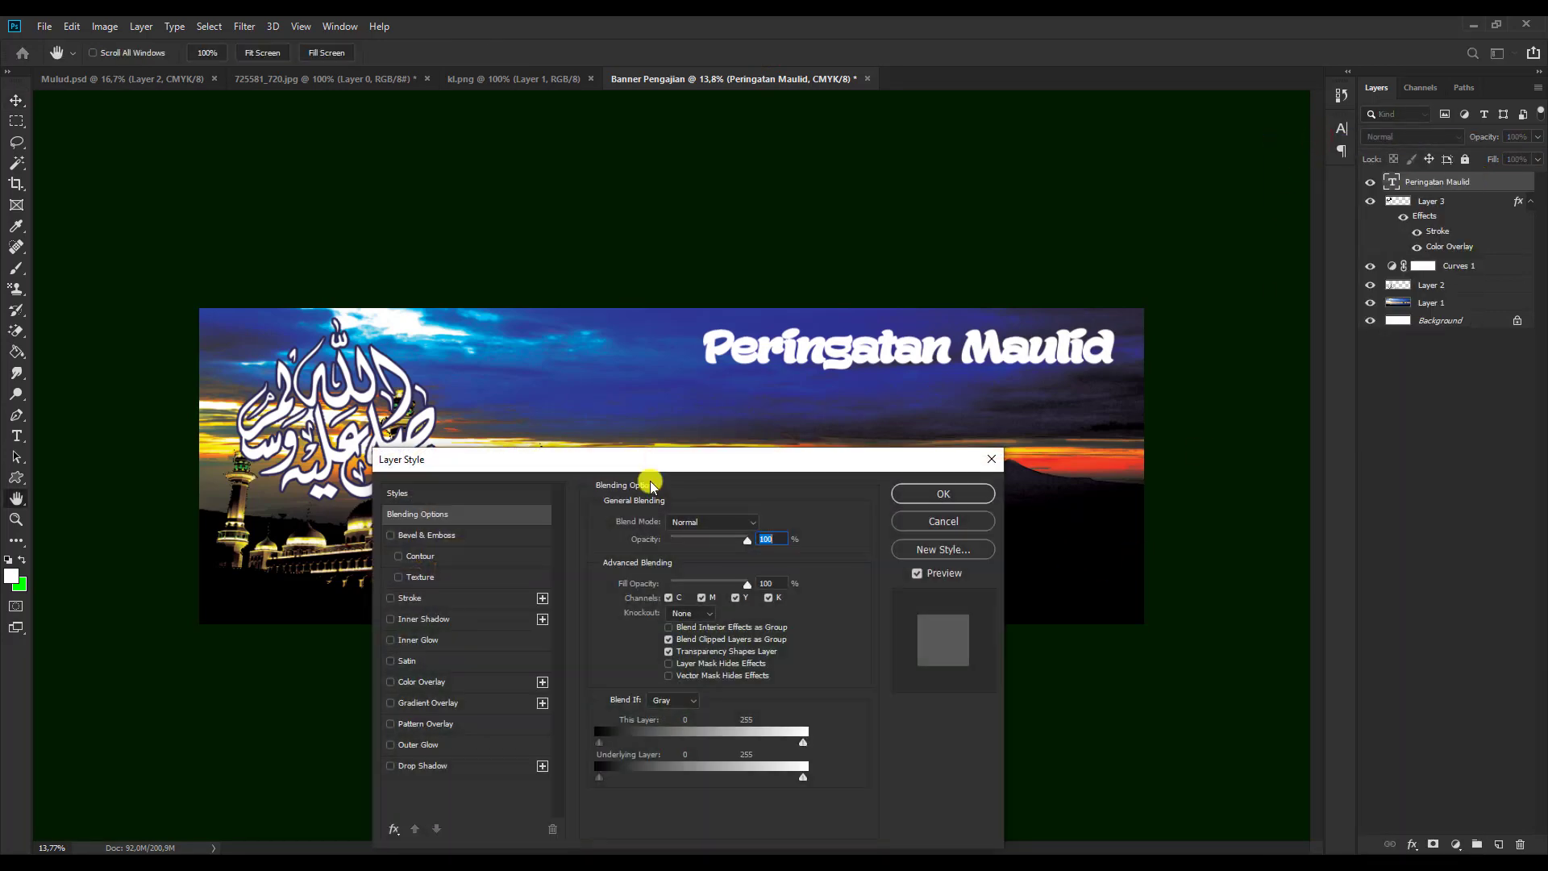
left_click_drag(653, 466, 786, 441)
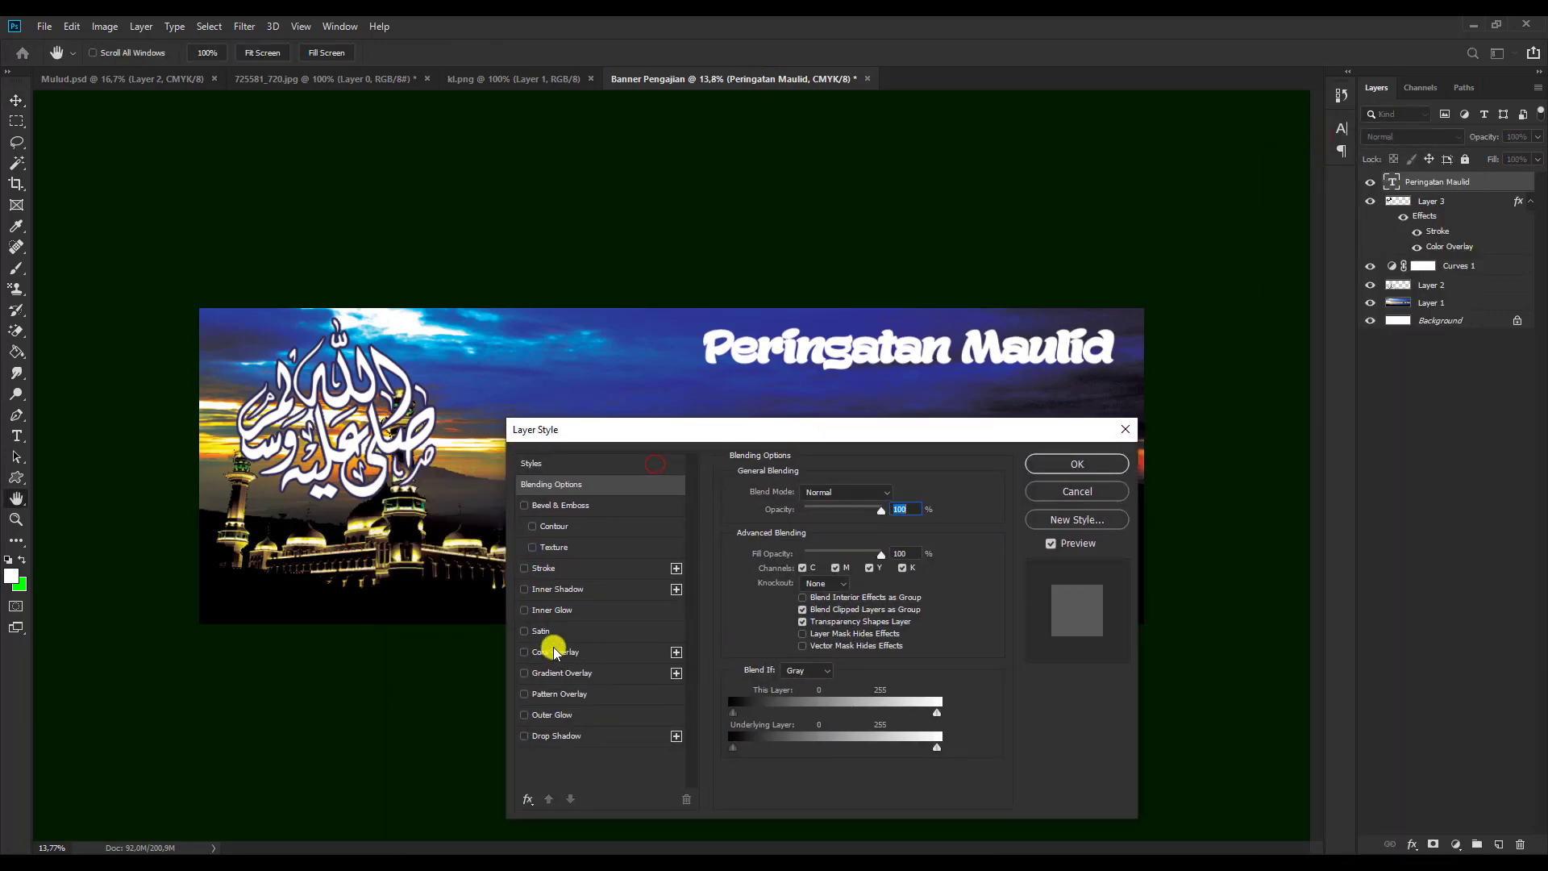
Give the title a 32 px Stroke and a white Drop Shadow and apply them.
left_click(545, 569)
key("Tab")
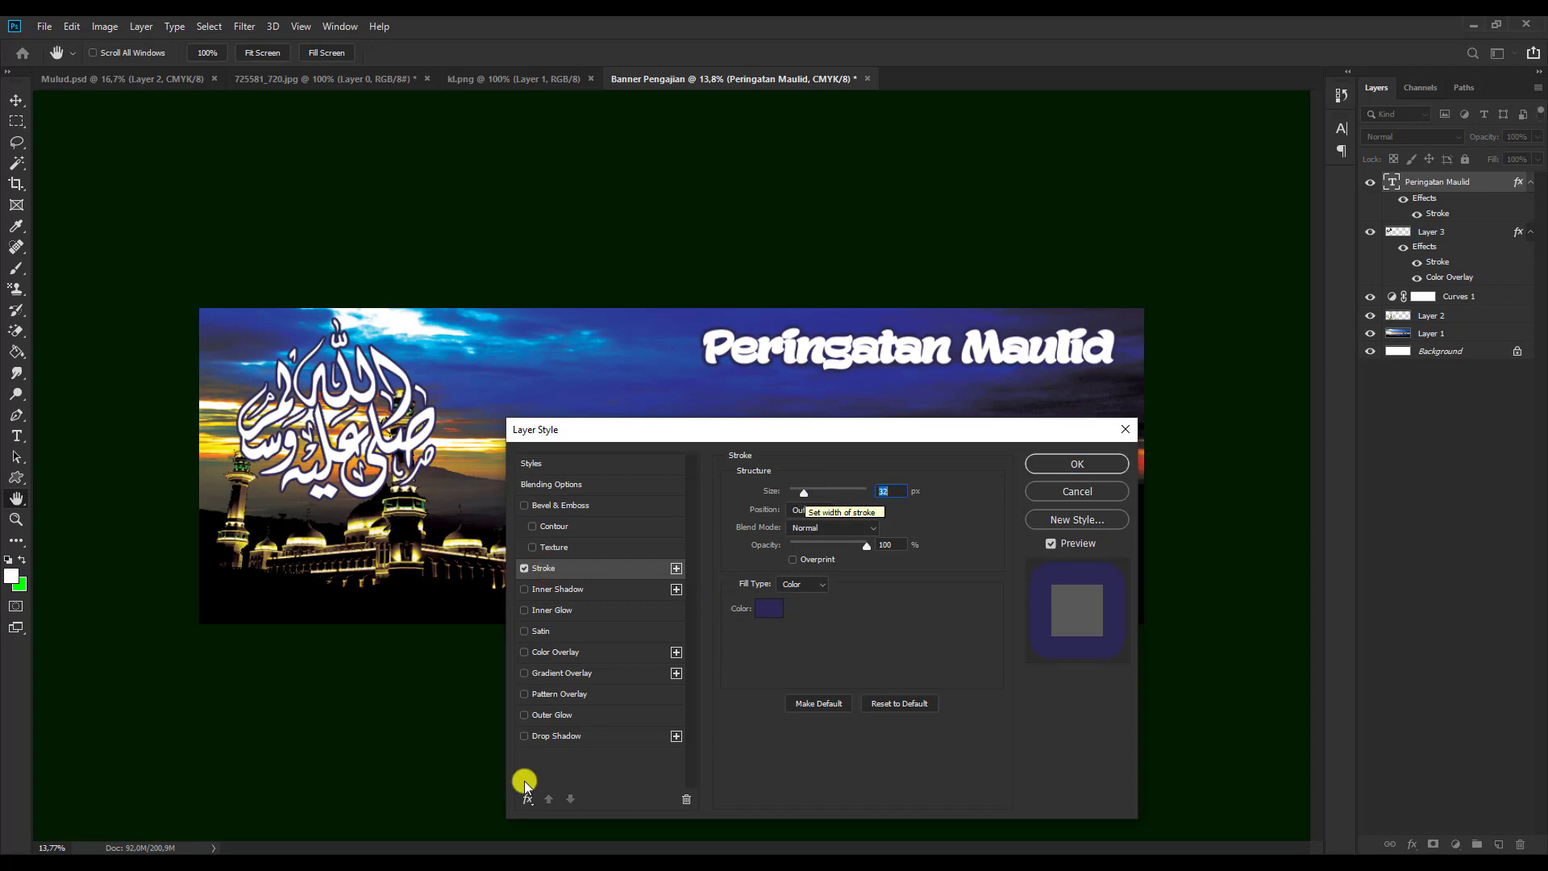
type("32")
left_click(569, 736)
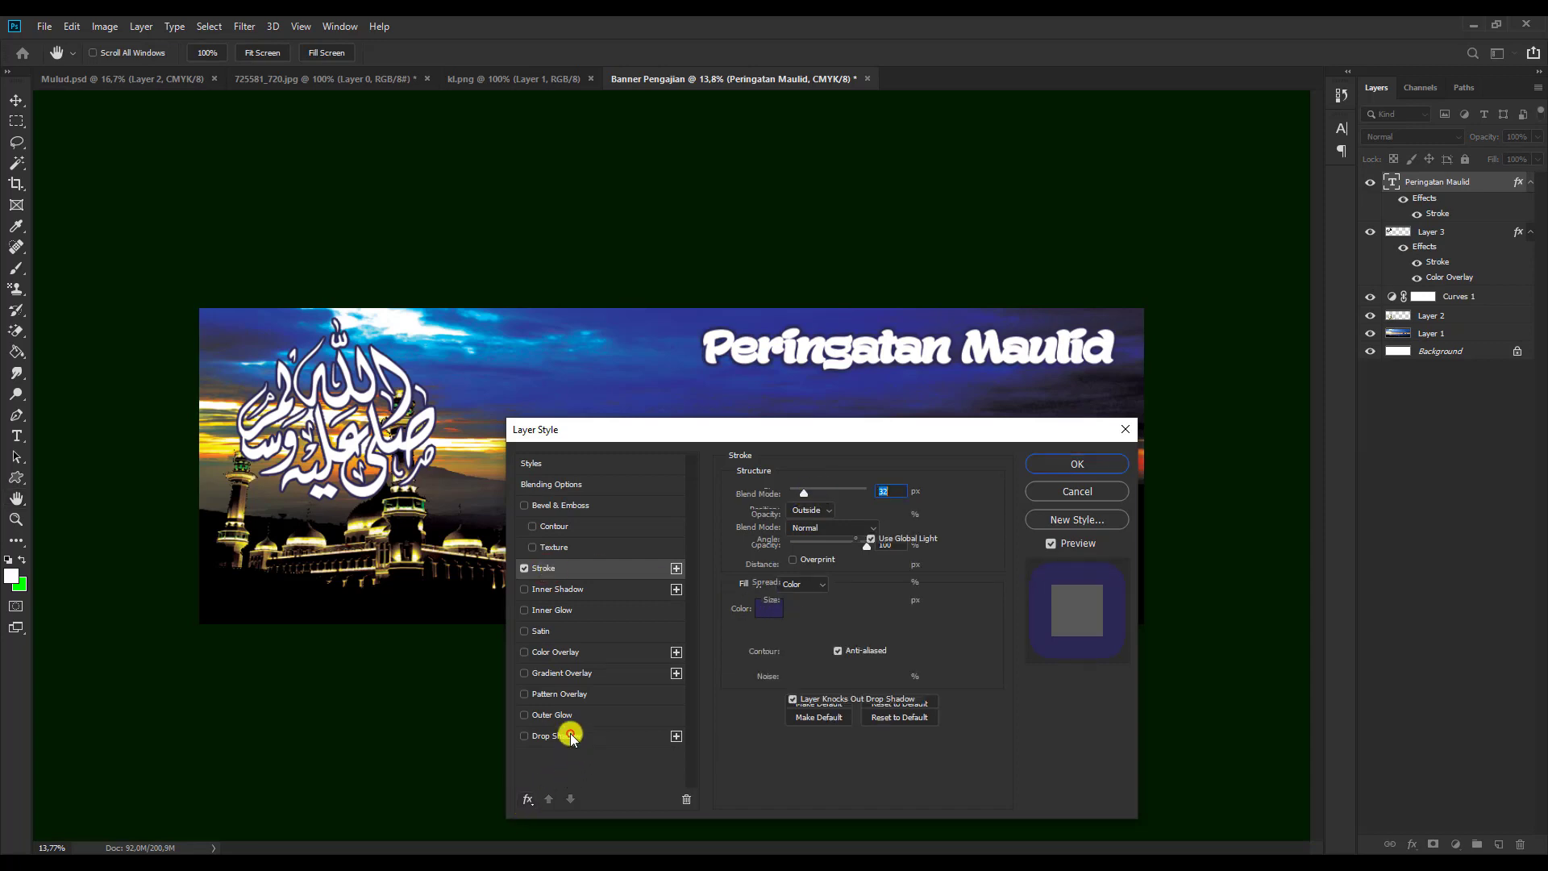
left_click_drag(840, 429, 733, 436)
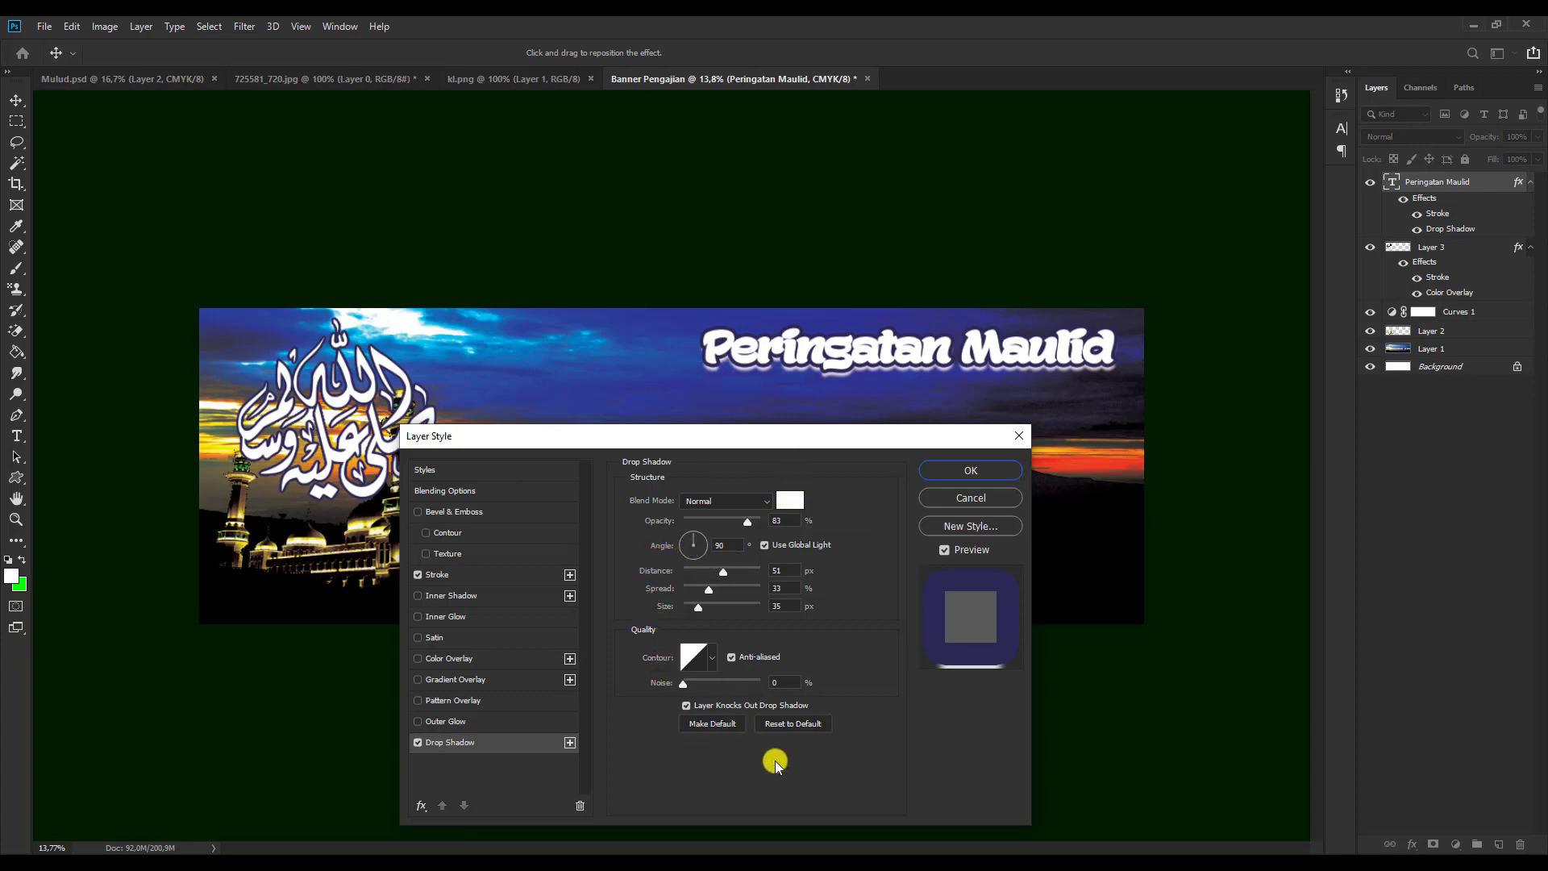
left_click_drag(791, 438, 733, 417)
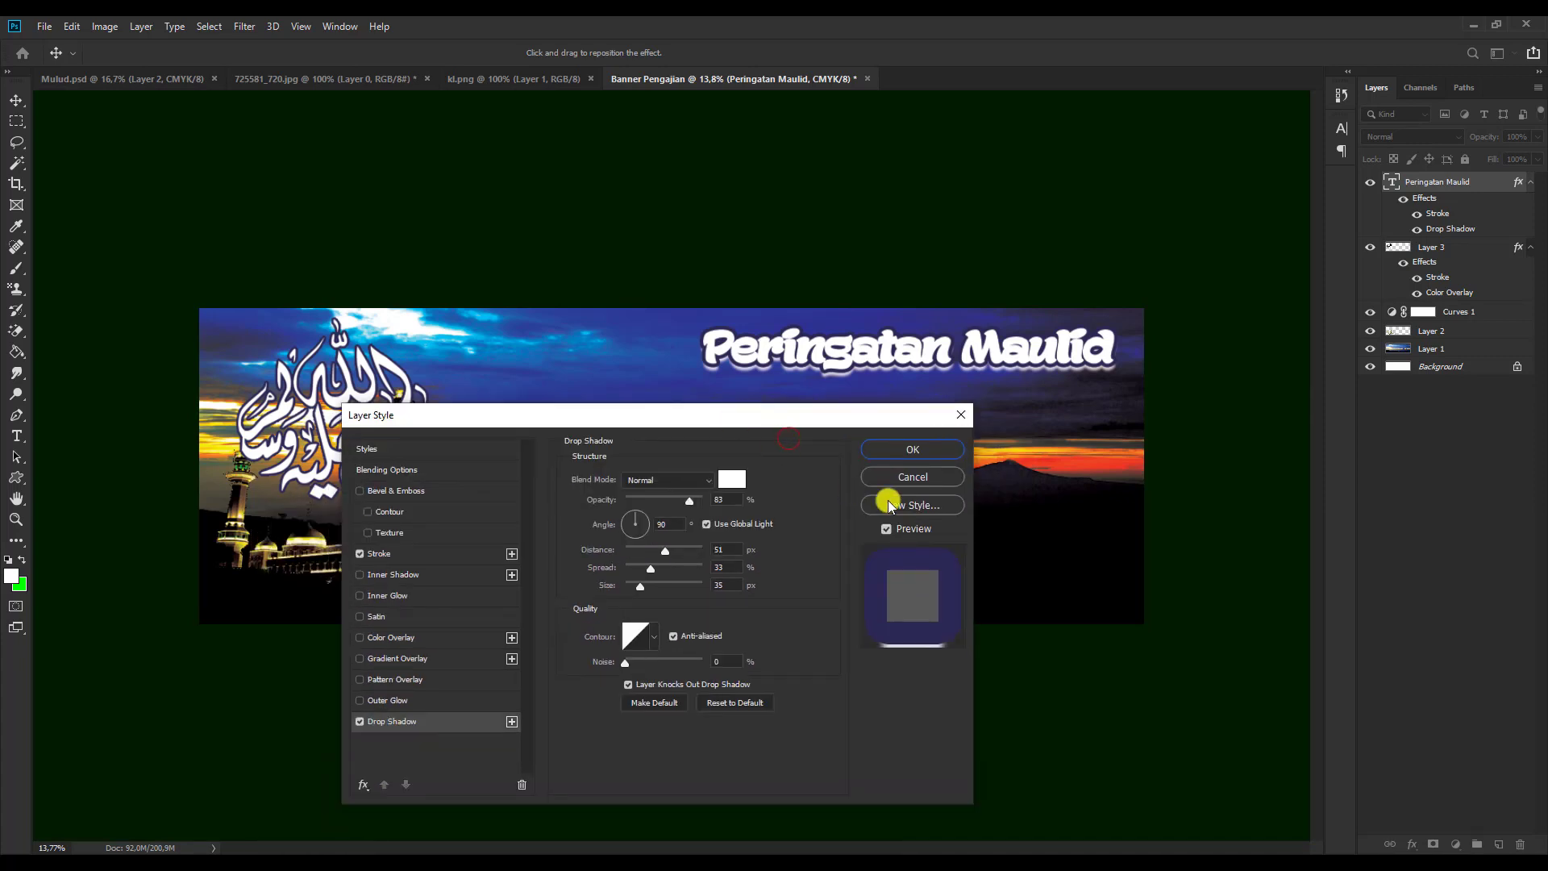
left_click(913, 450)
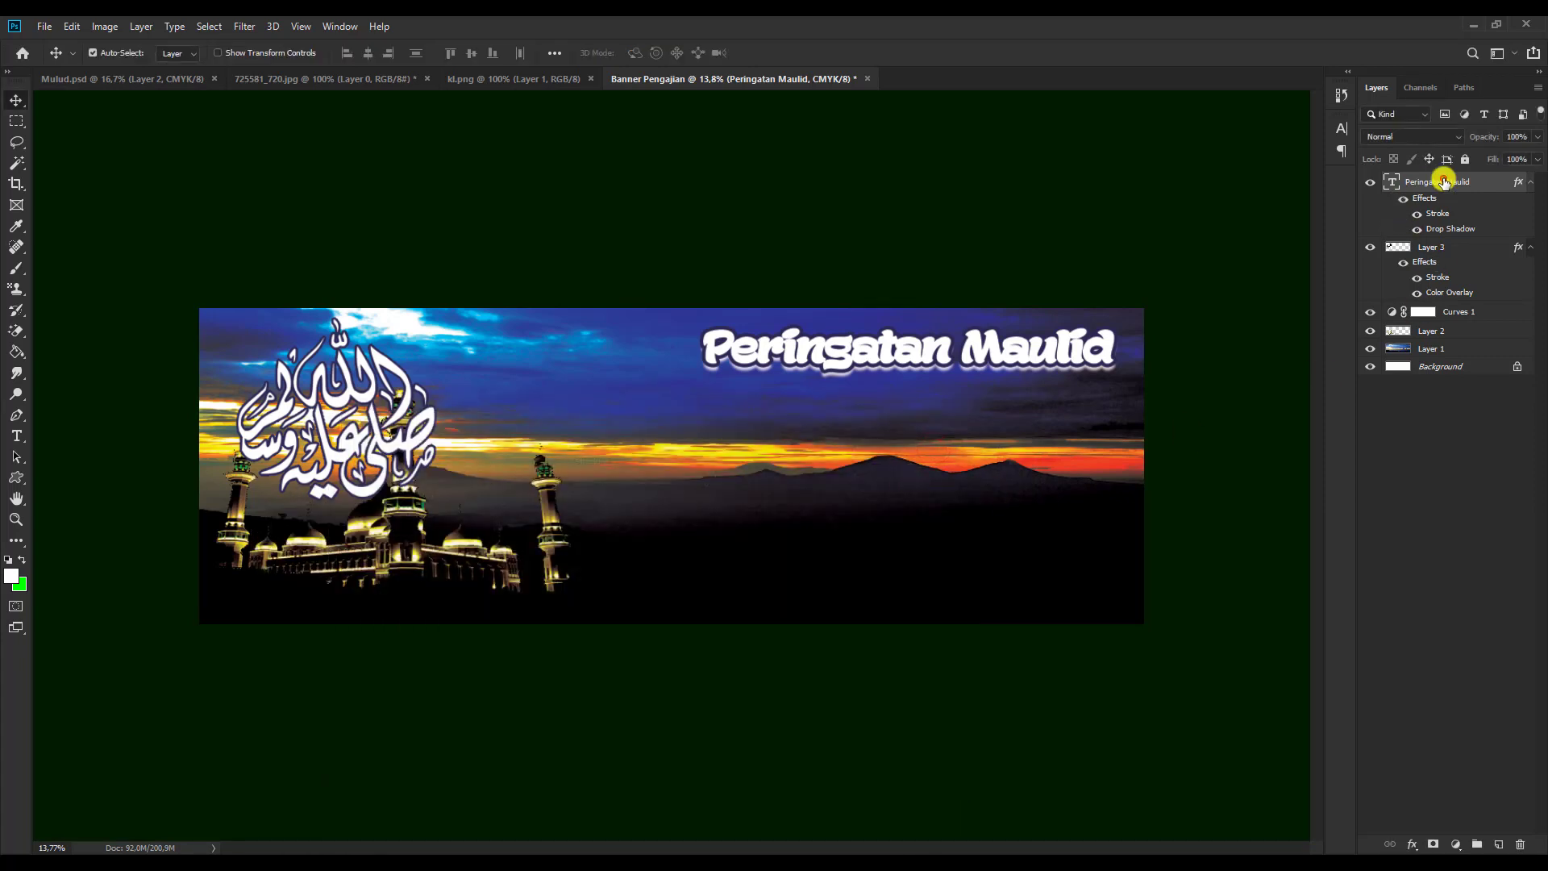
left_click(16, 436)
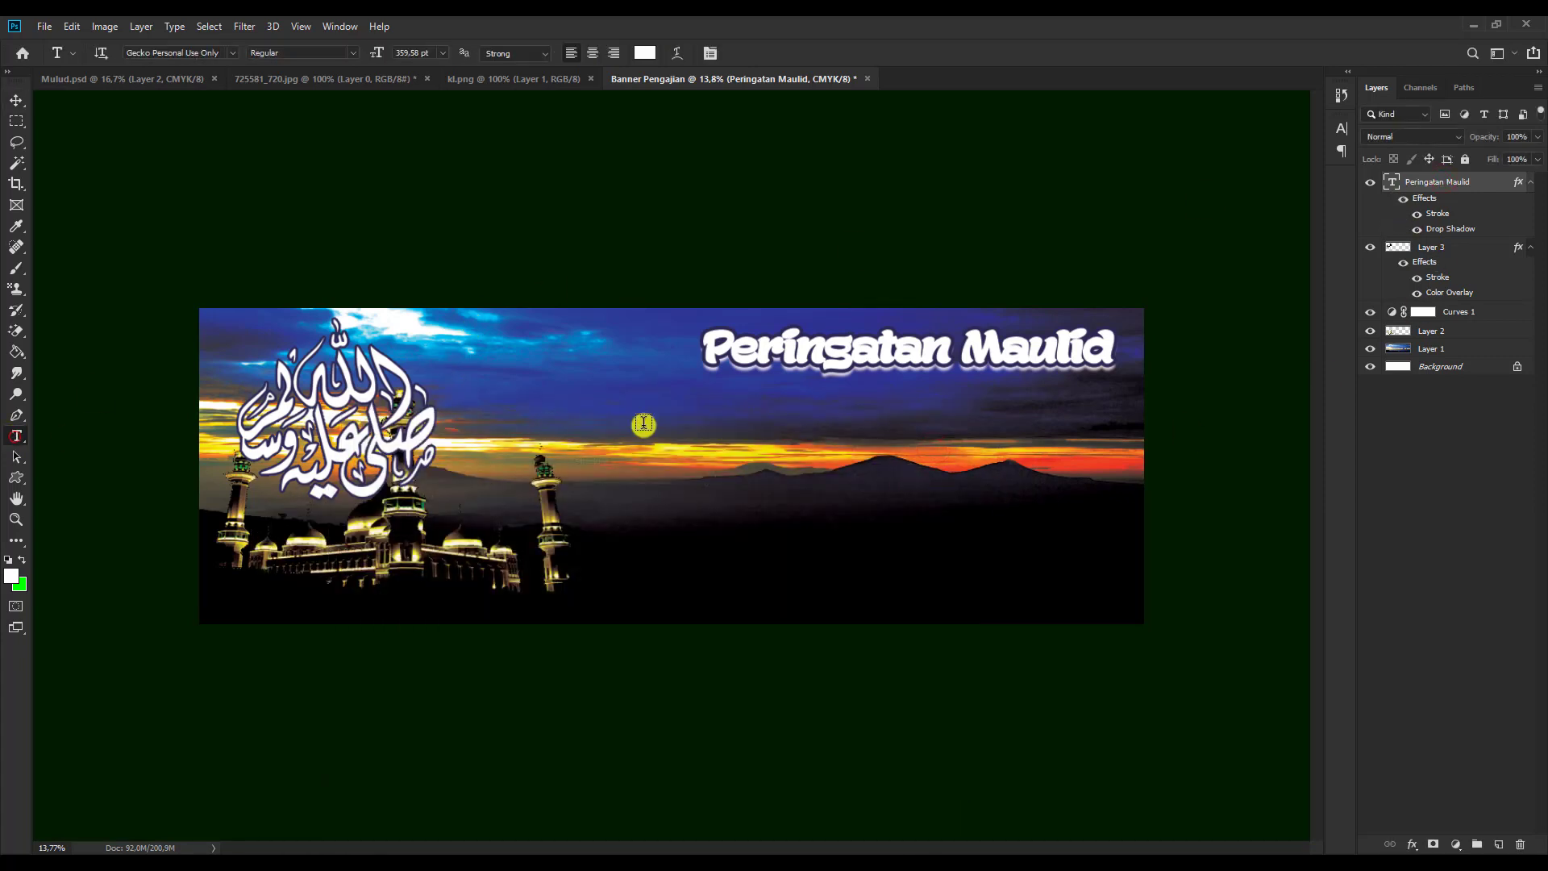
Add a second text line of about 303 pt reading NABI MIKHAMMAD SAW below the title.
left_click(696, 458)
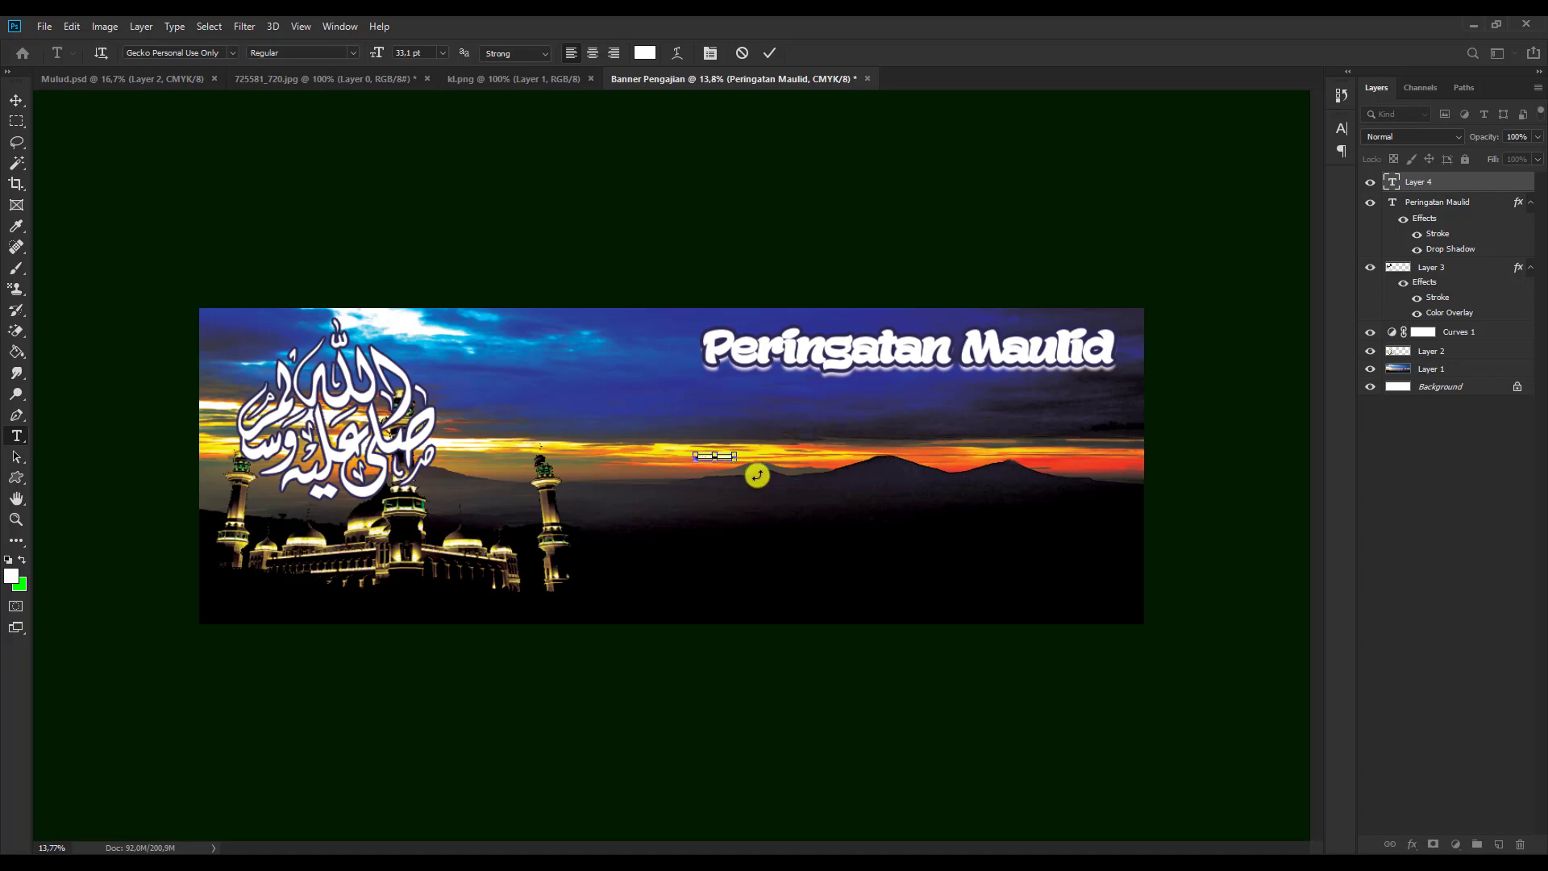
left_click_drag(737, 463, 1030, 605)
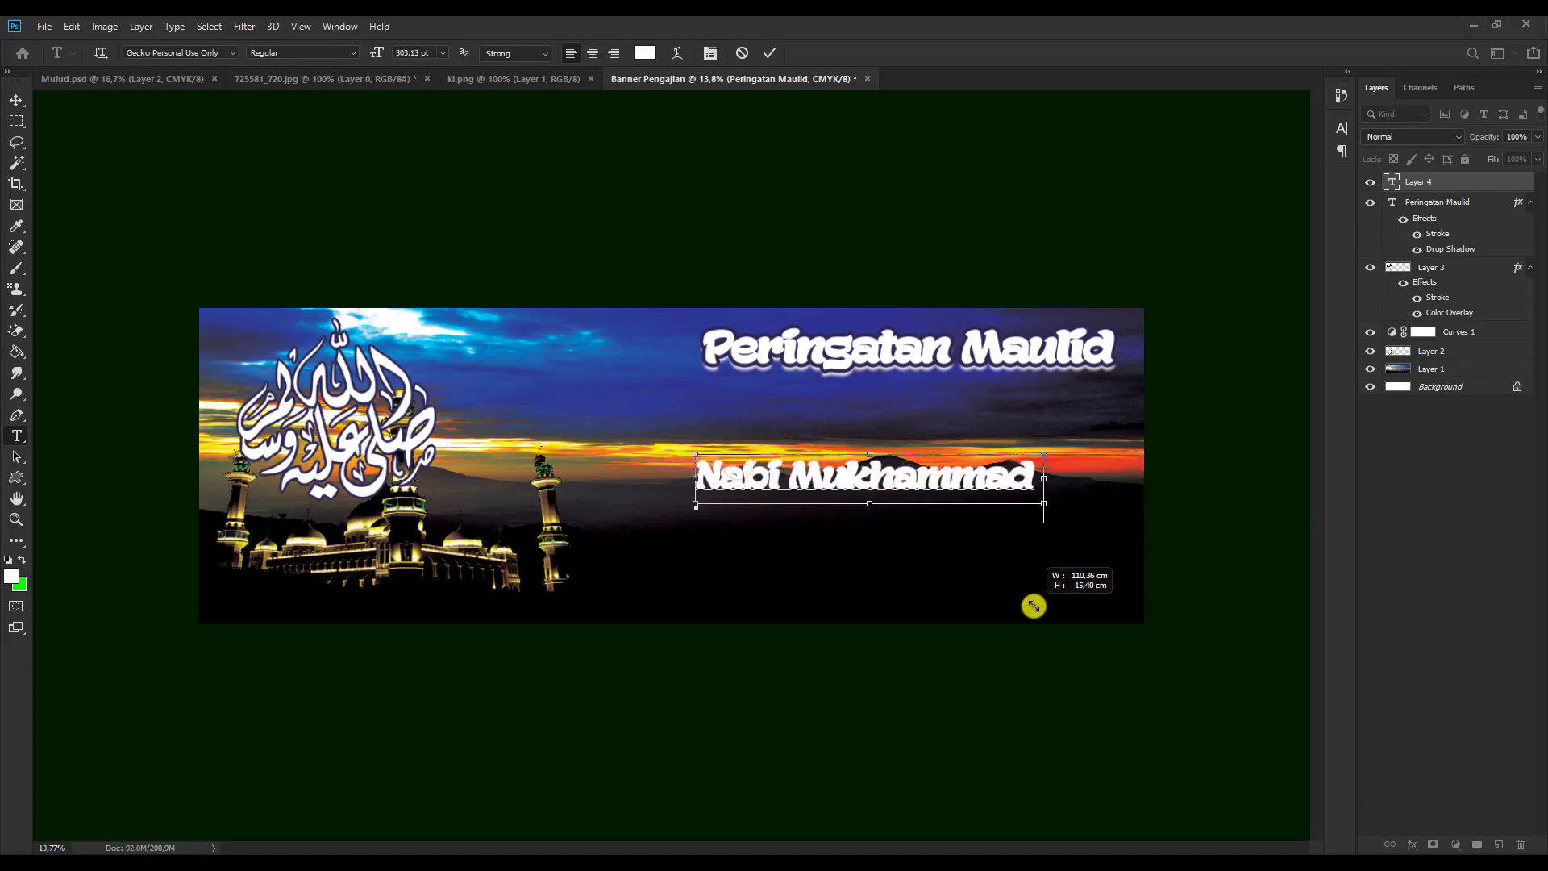
left_click(867, 476)
key("ctrl+a")
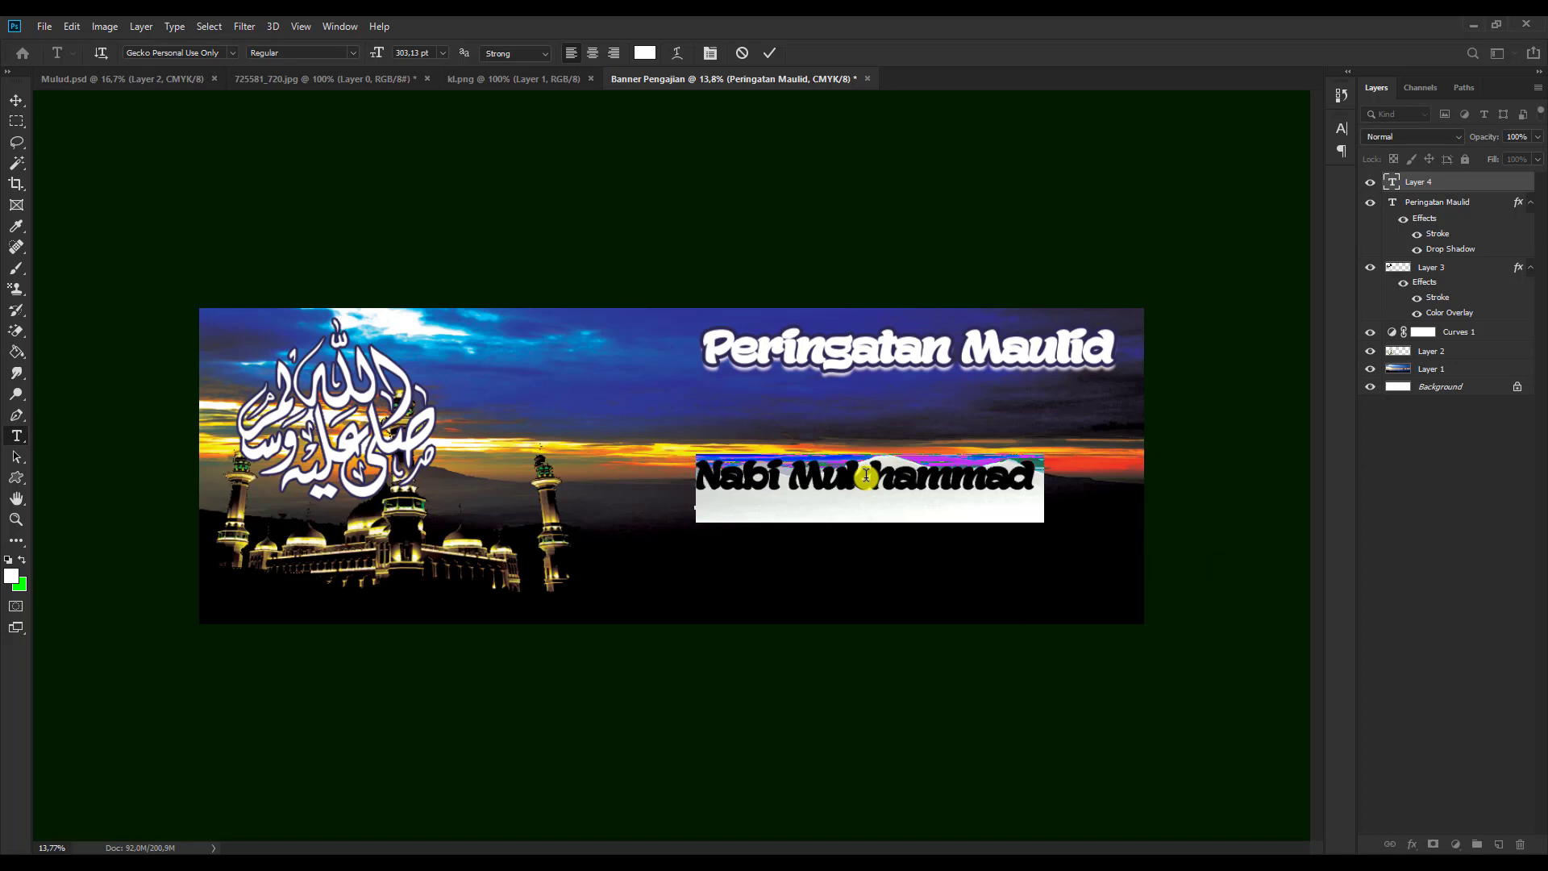
type("NABI")
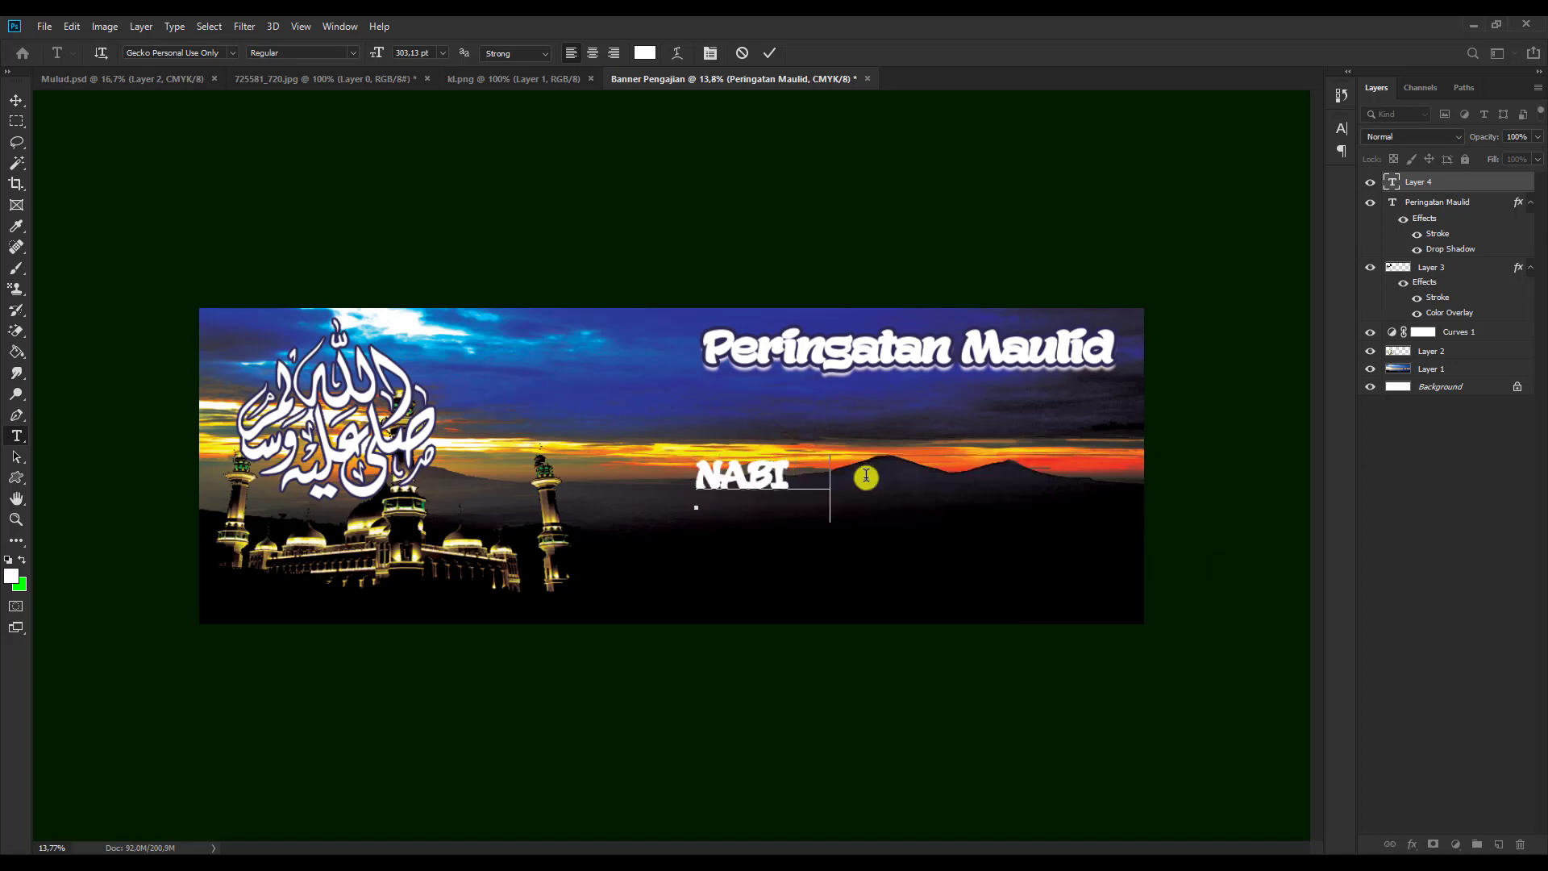
type(" MUHAMMA")
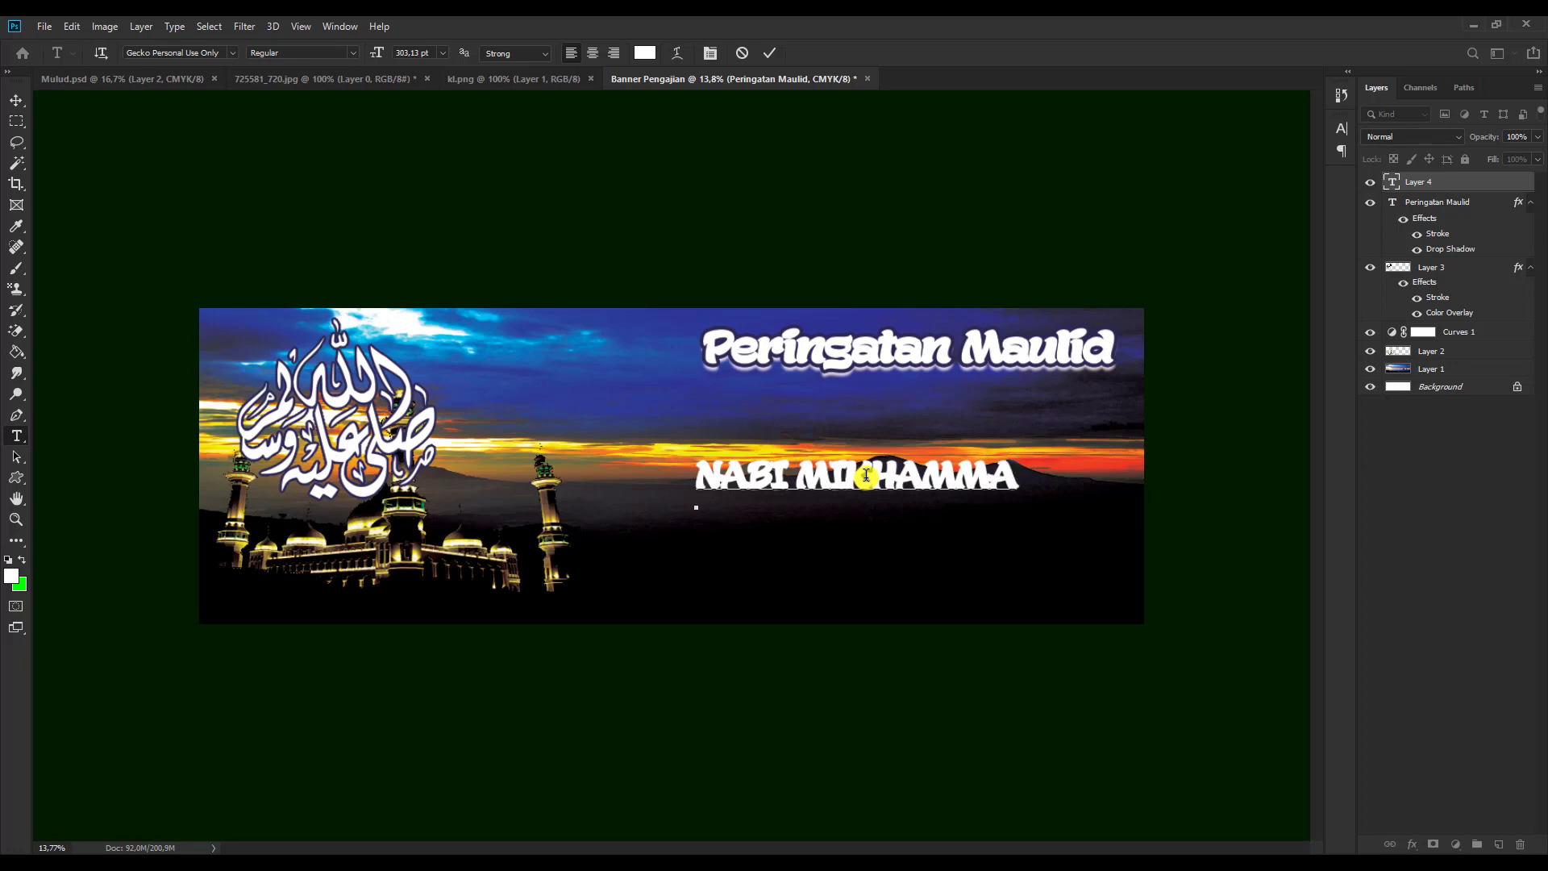
type("D SAW")
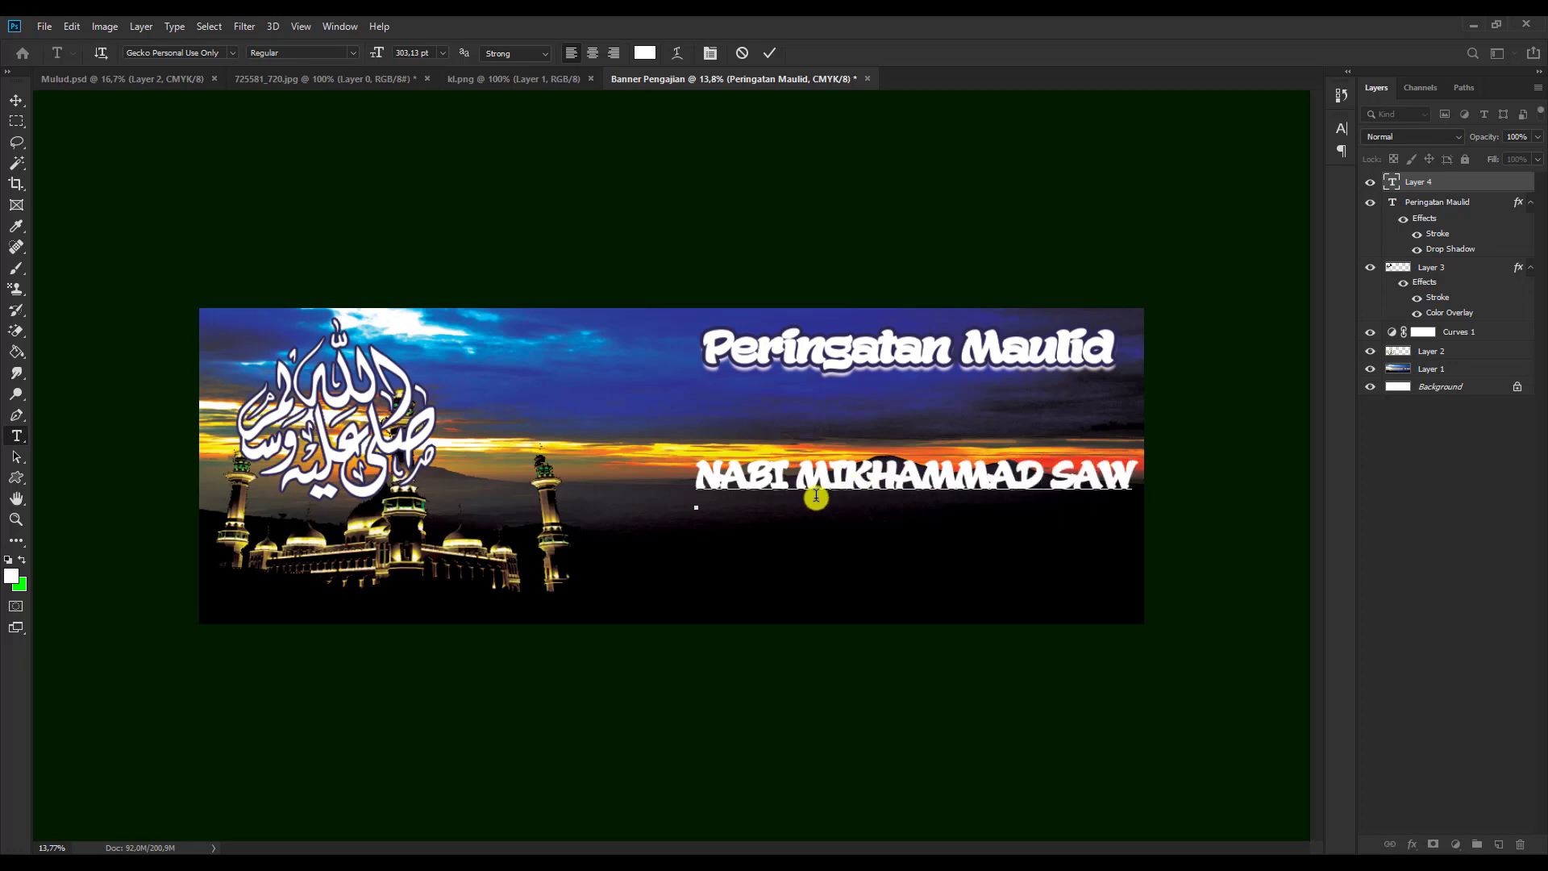
key("ctrl")
left_click(774, 51)
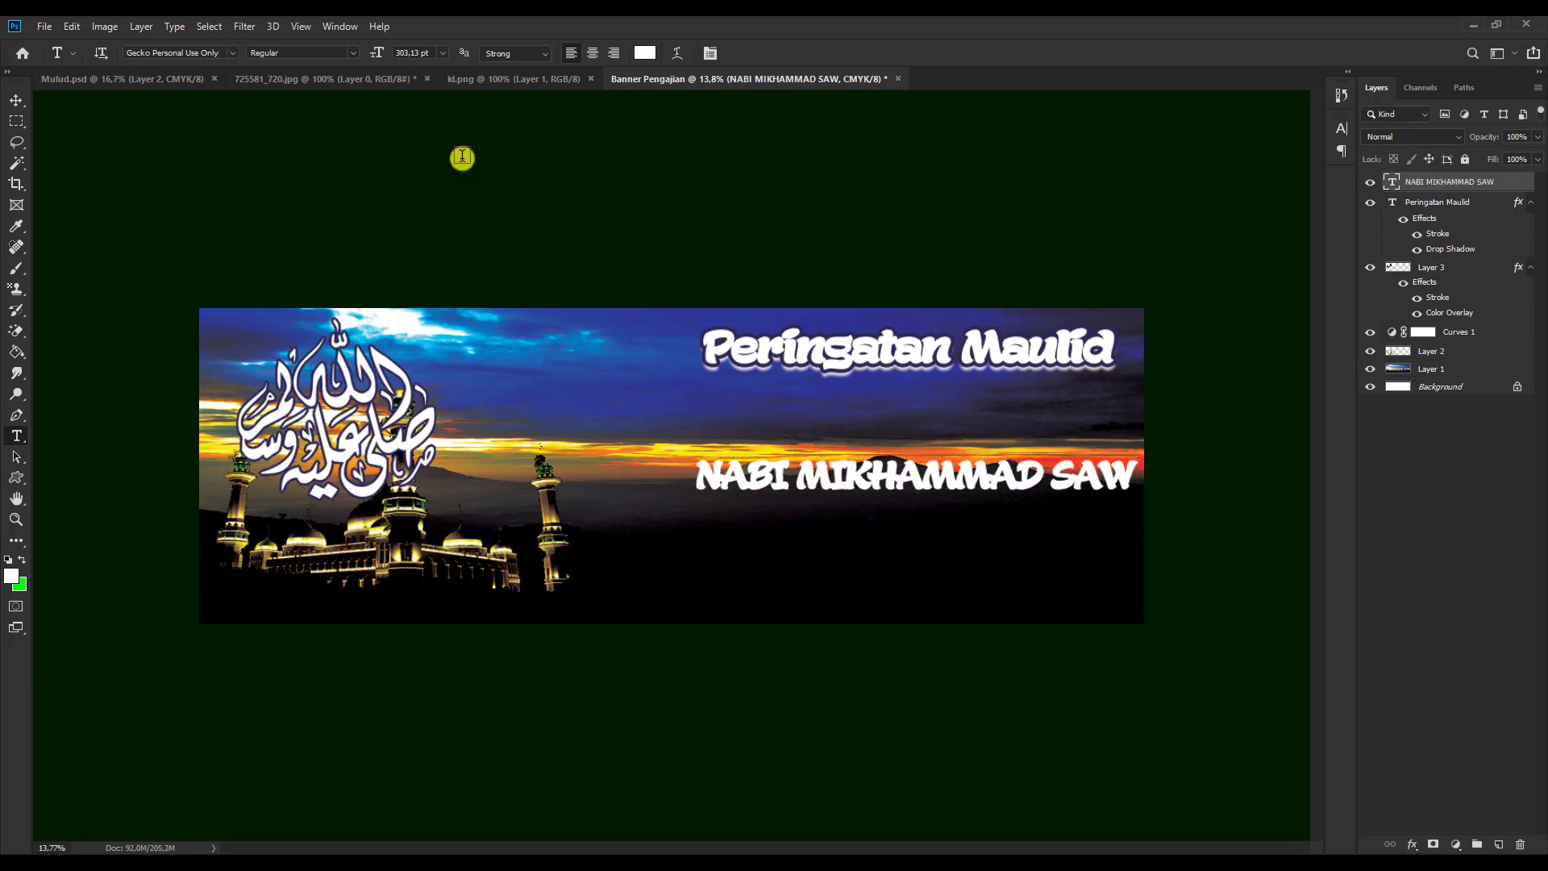
left_click(16, 100)
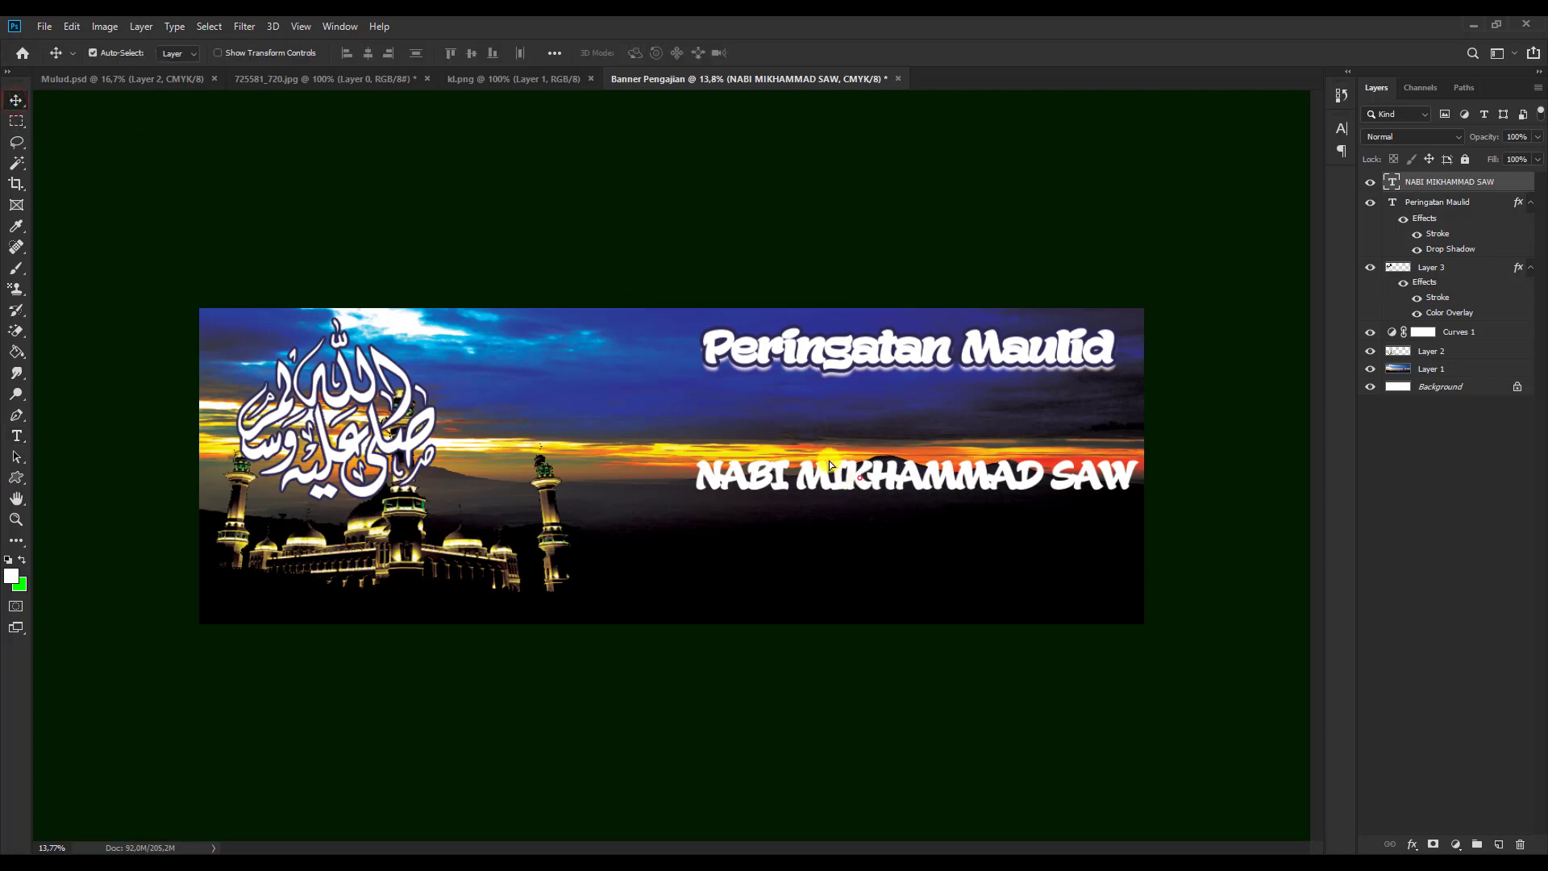
Move the NABI MIKHAMMAD SAW line up under the title and scale it to about 138%.
left_click_drag(861, 478, 790, 419)
key("ctrl+t")
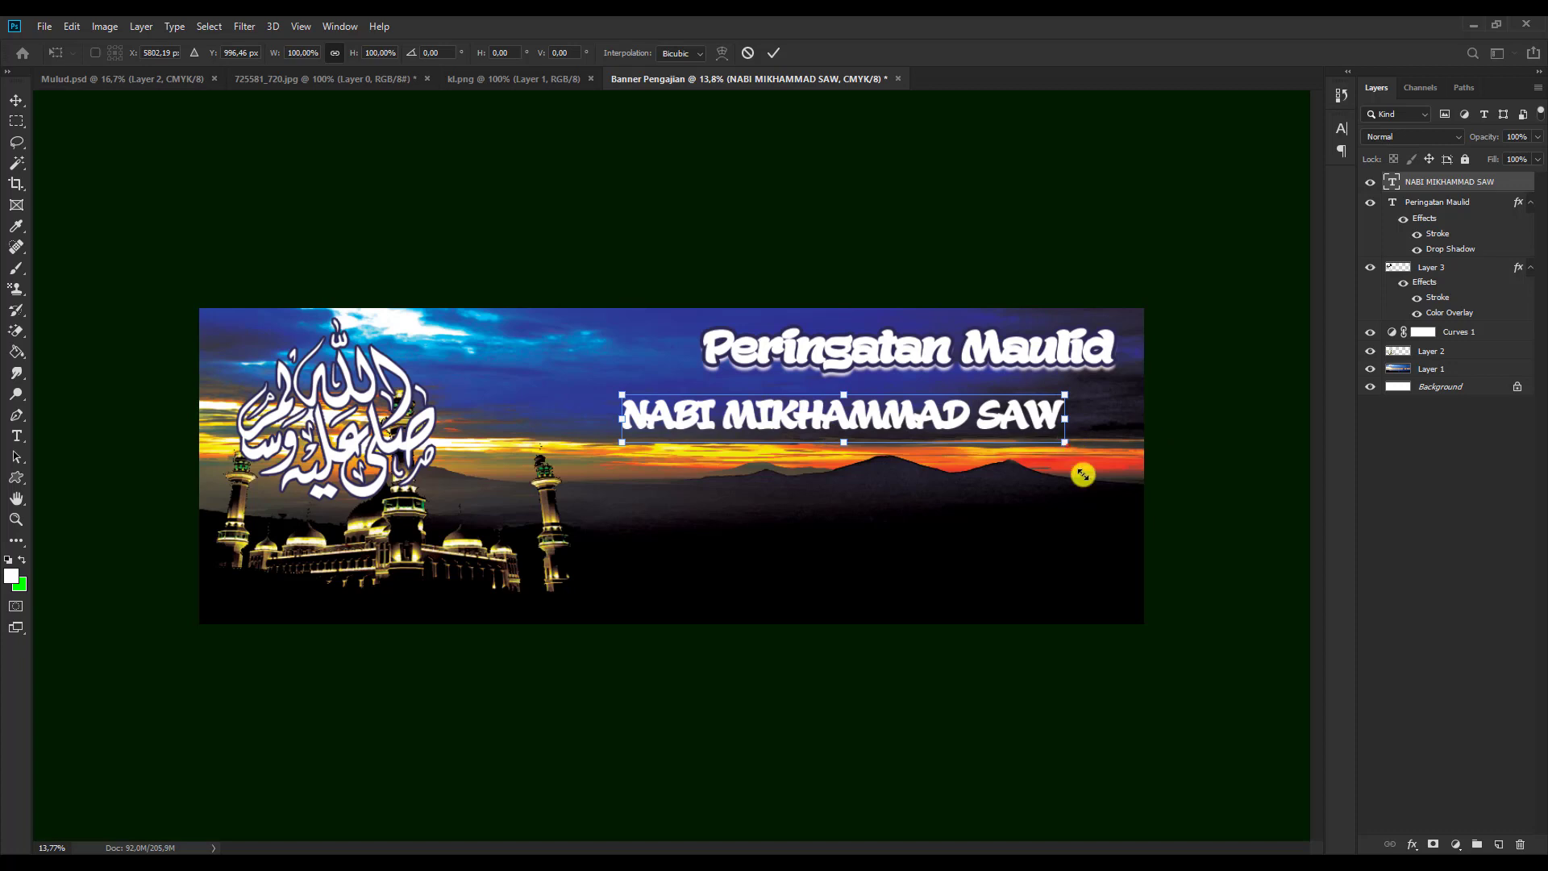
left_click_drag(1079, 466, 1168, 521)
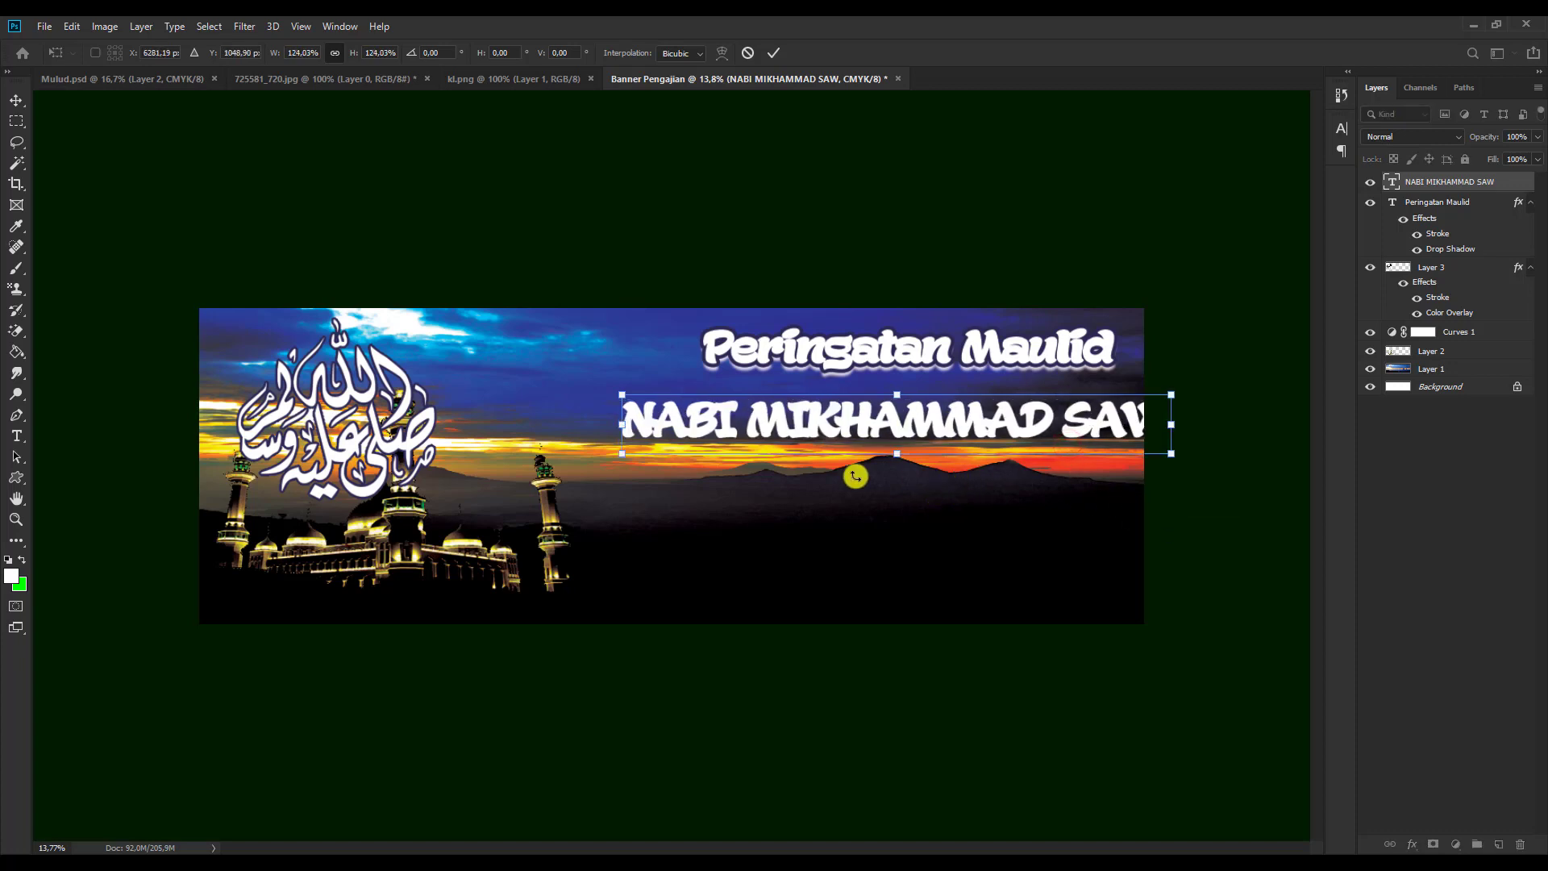
left_click_drag(621, 453, 566, 477)
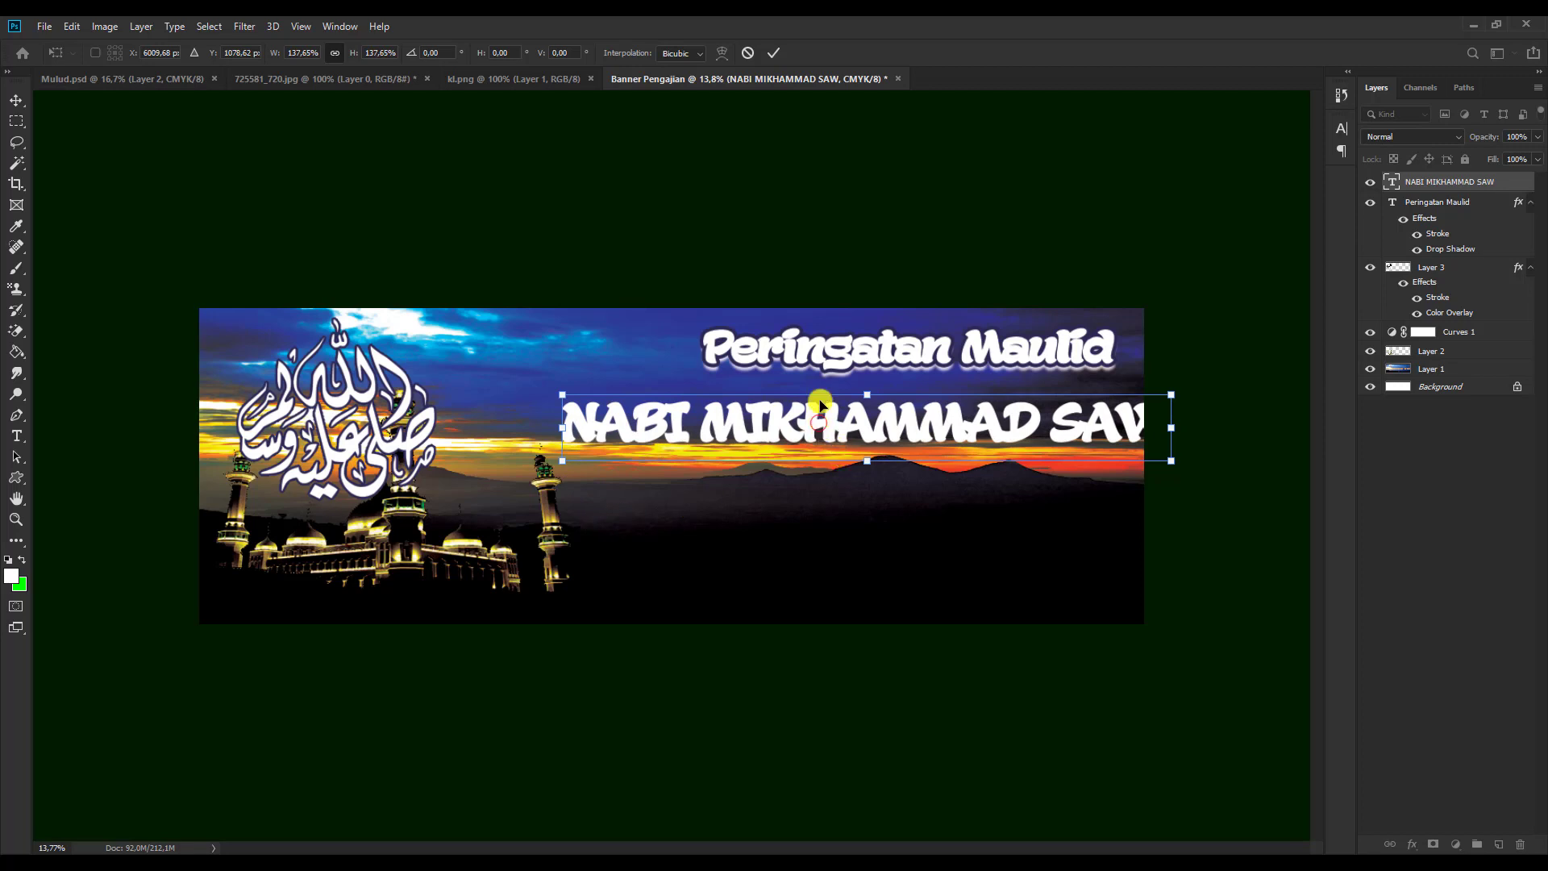
left_click(777, 47)
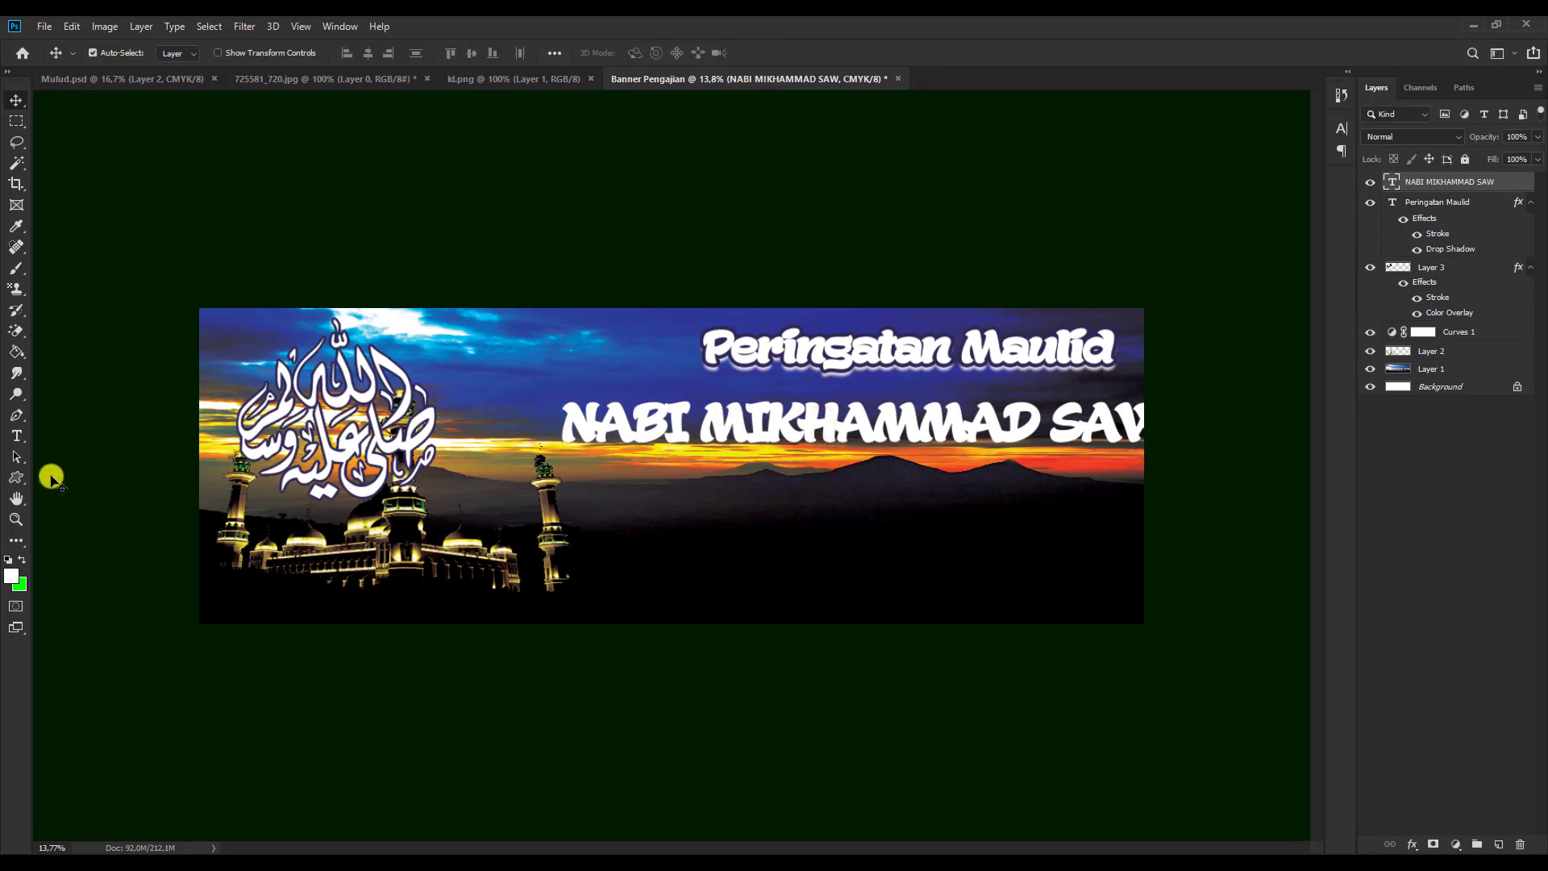
left_click(14, 436)
Set the whole second title line in Berlin Sans FB Demi.
left_click(655, 442)
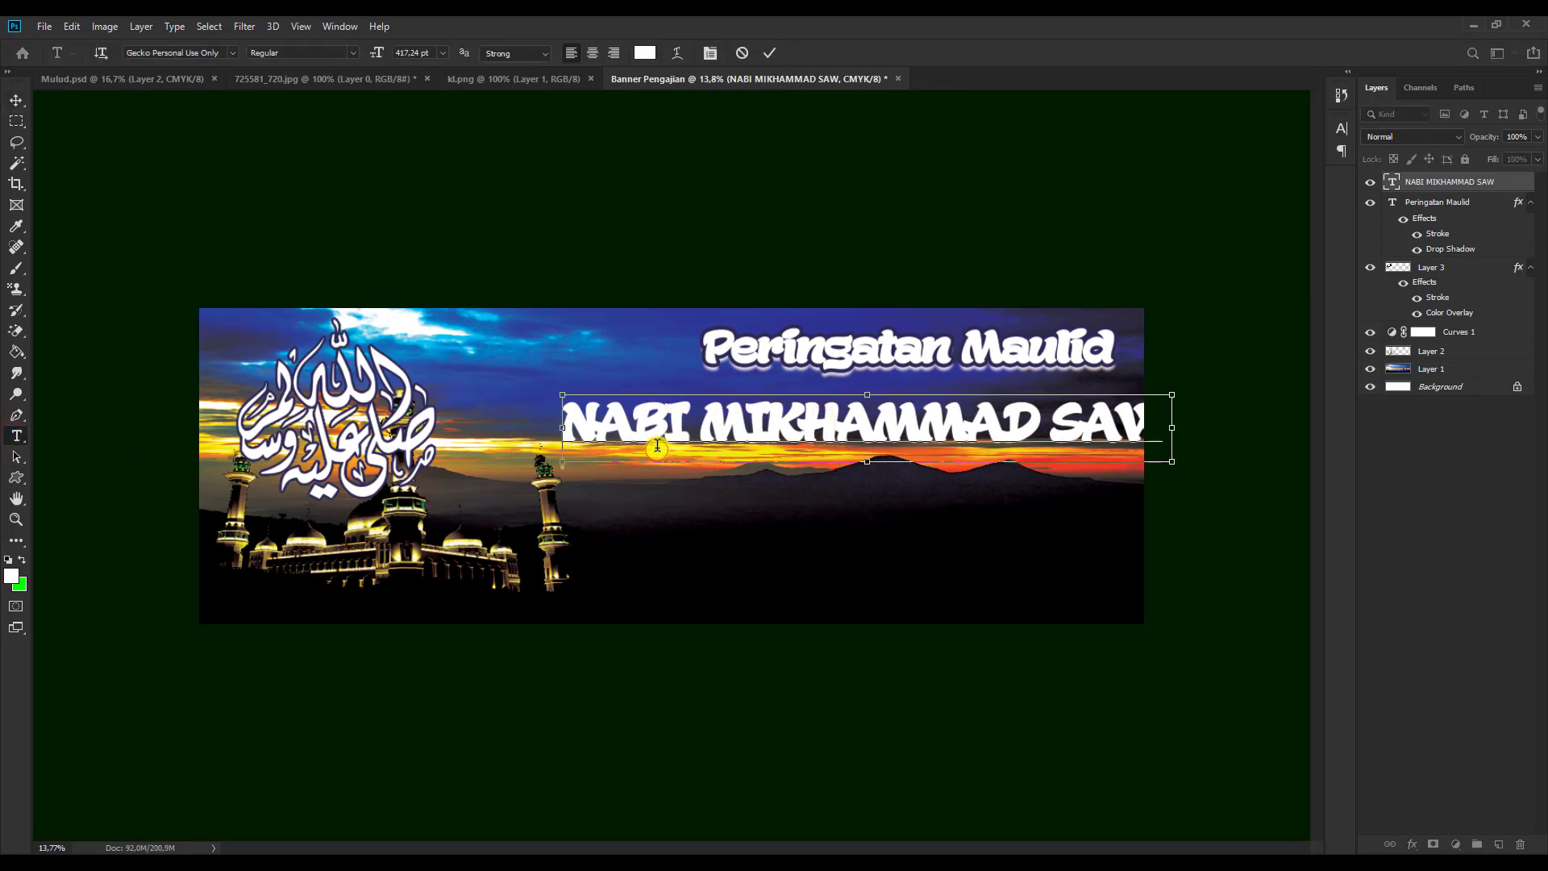
key("ctrl+a")
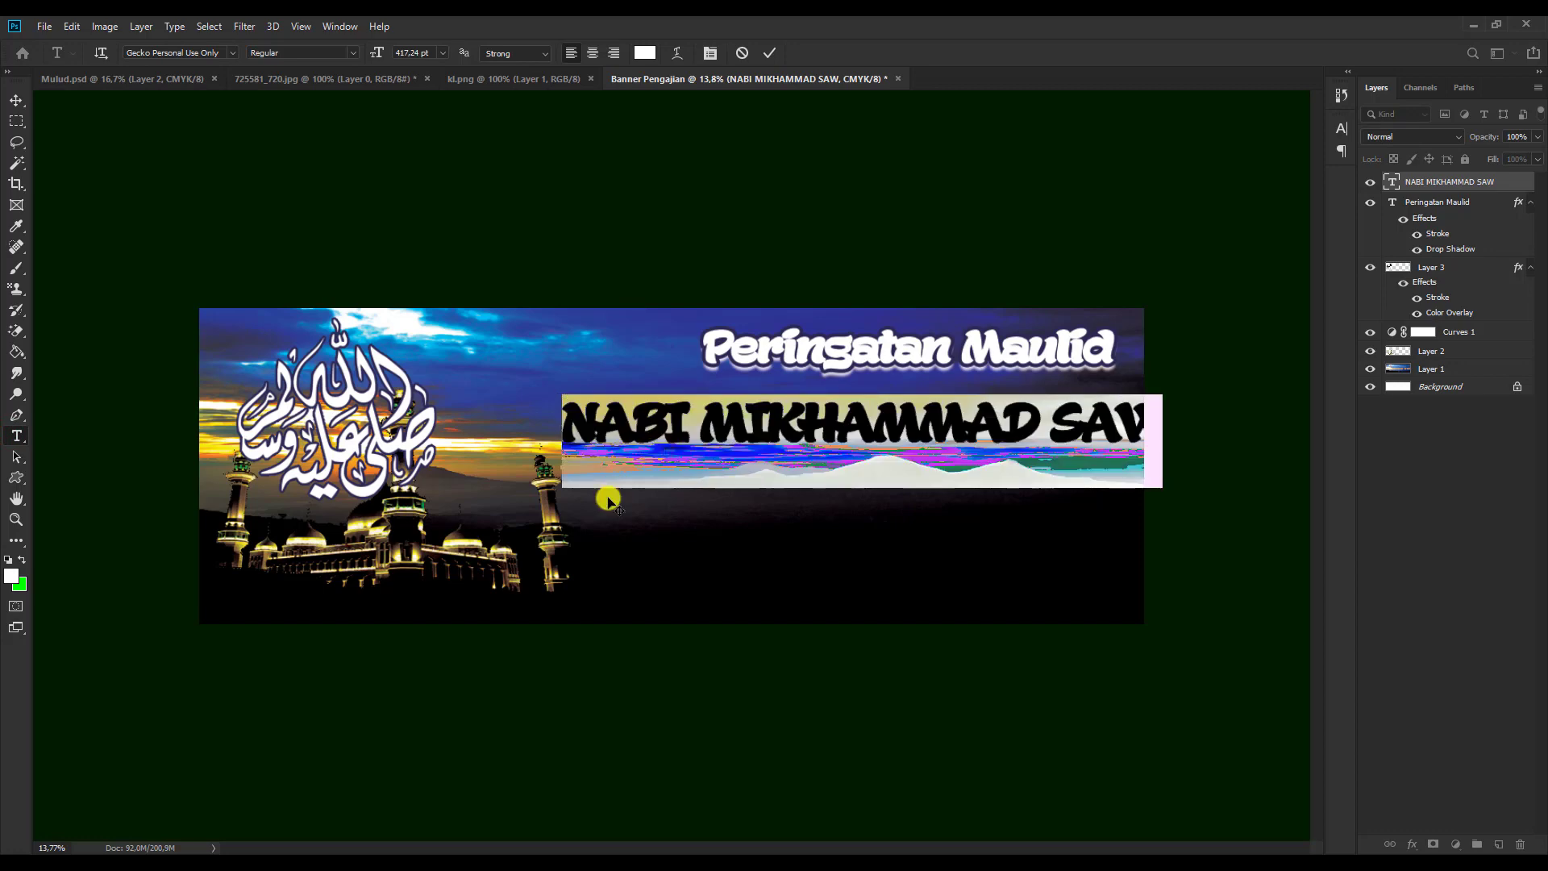
left_click(1340, 129)
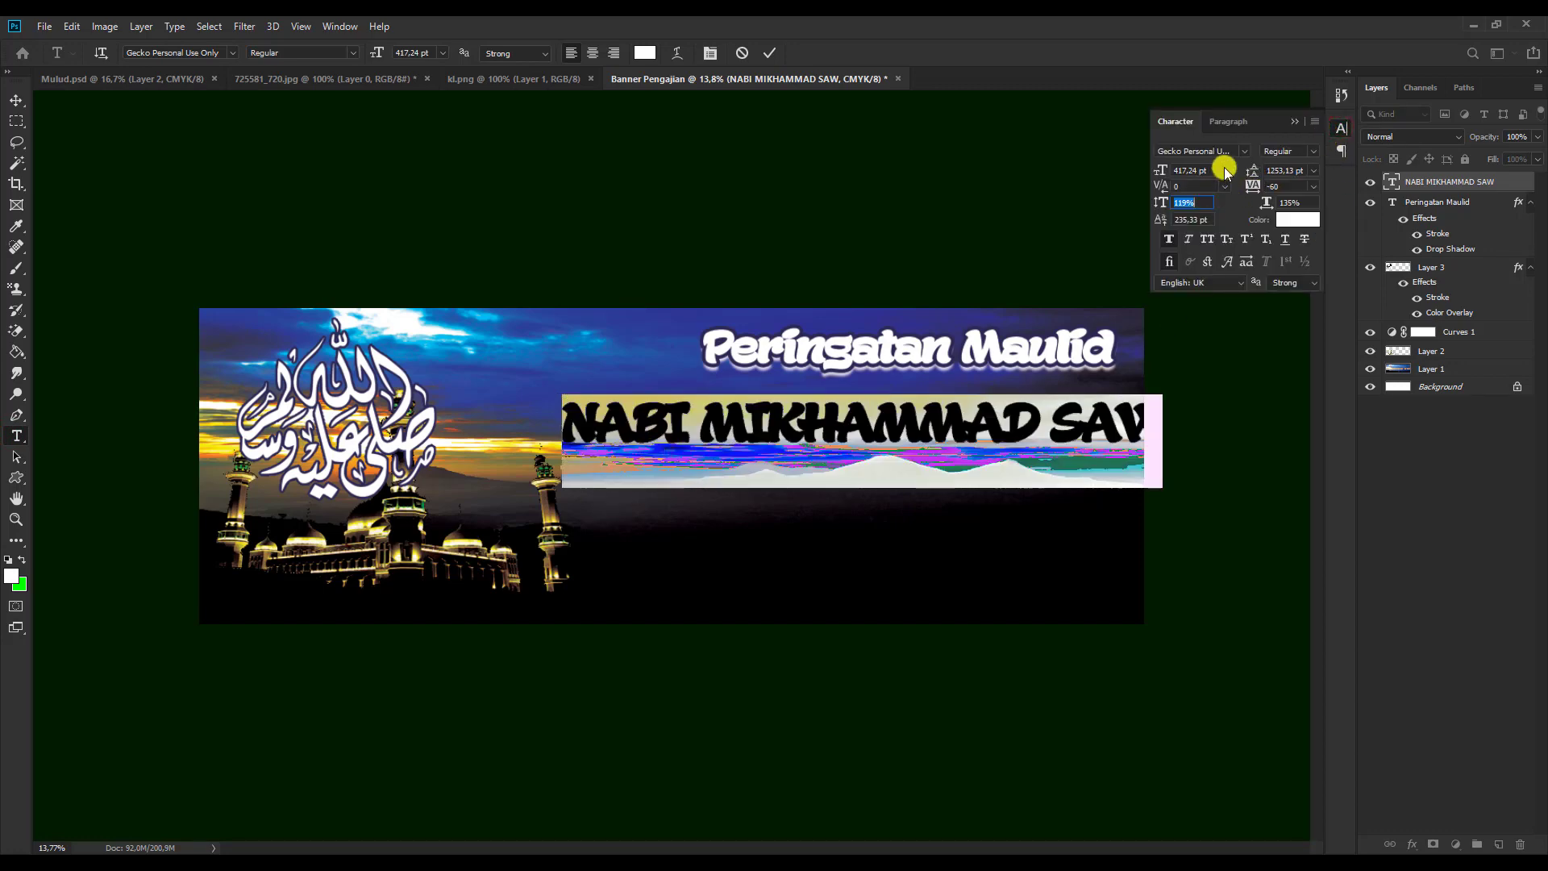
left_click(1242, 149)
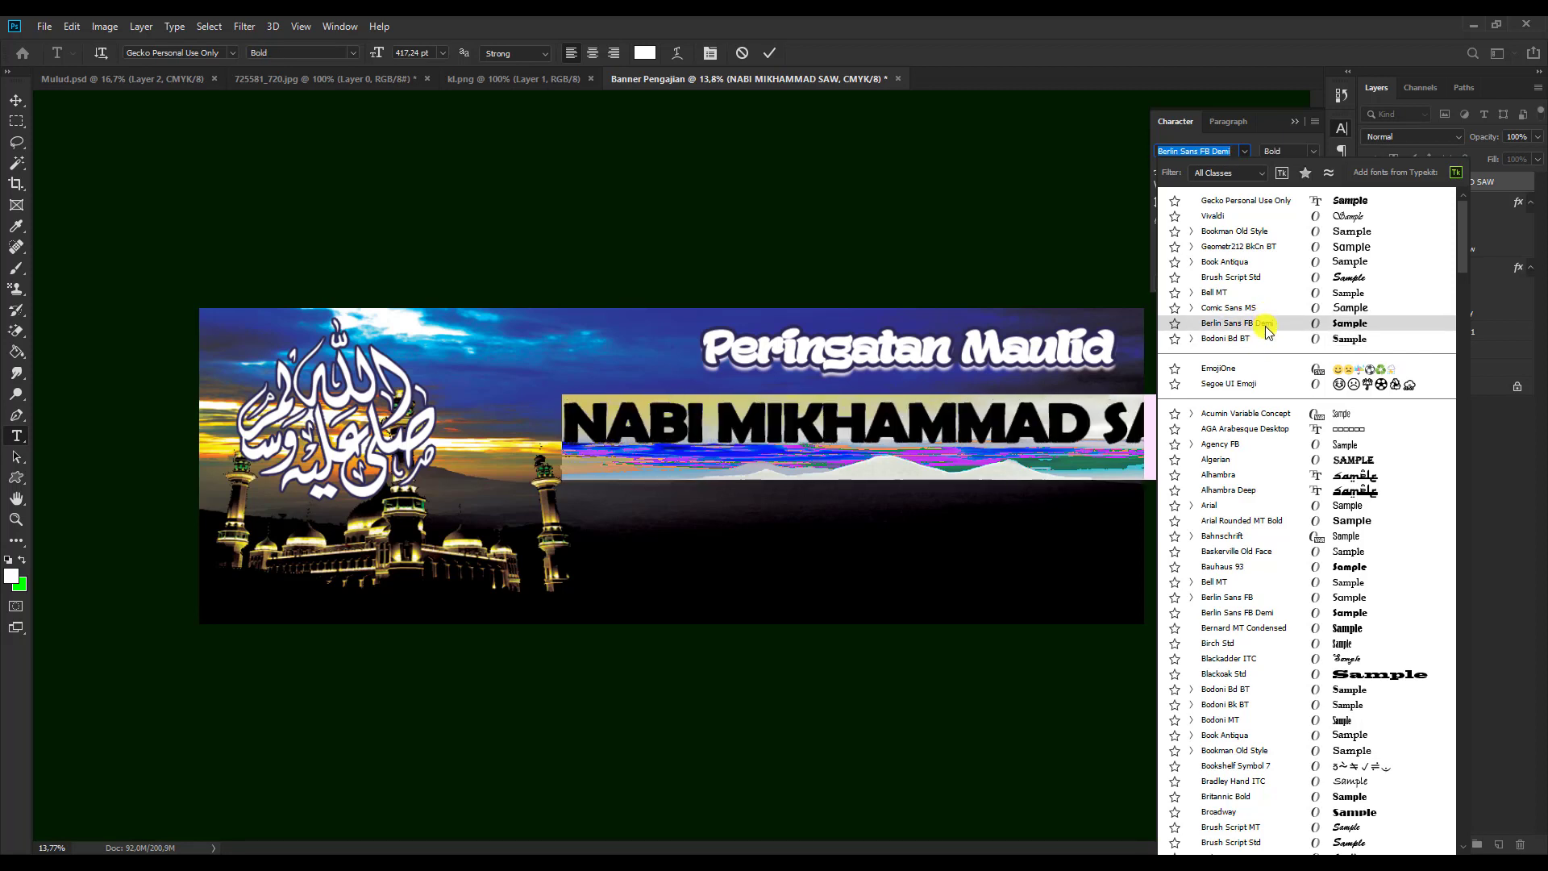
left_click(1265, 324)
Correct the spelling to NABI MUKHAMMAD SAW and shift the line left to fit the banner.
left_click(781, 438)
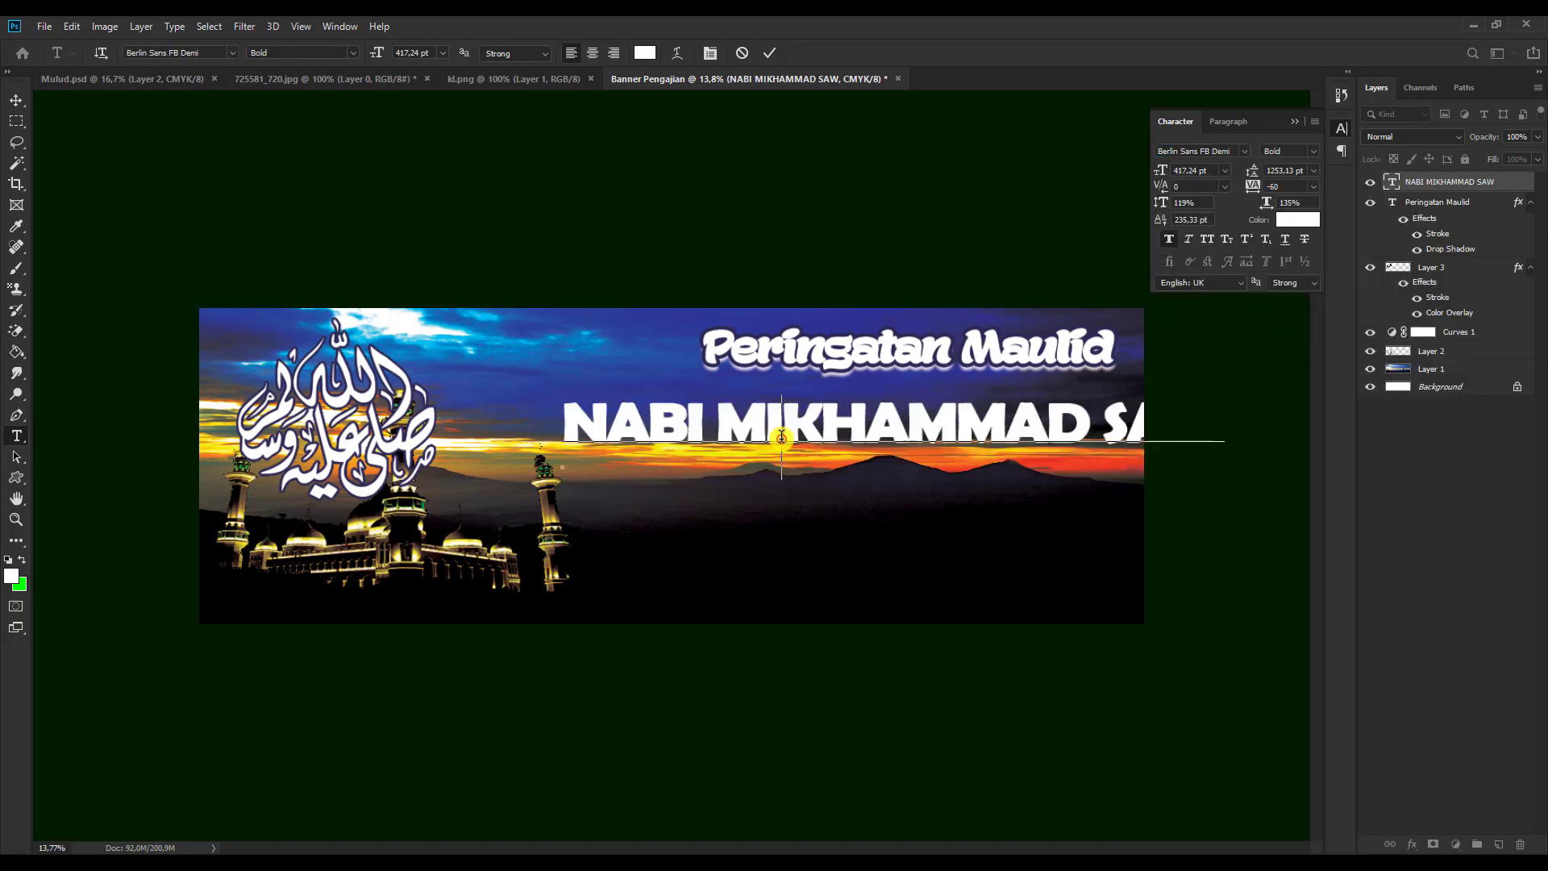
key("Delete")
type("U")
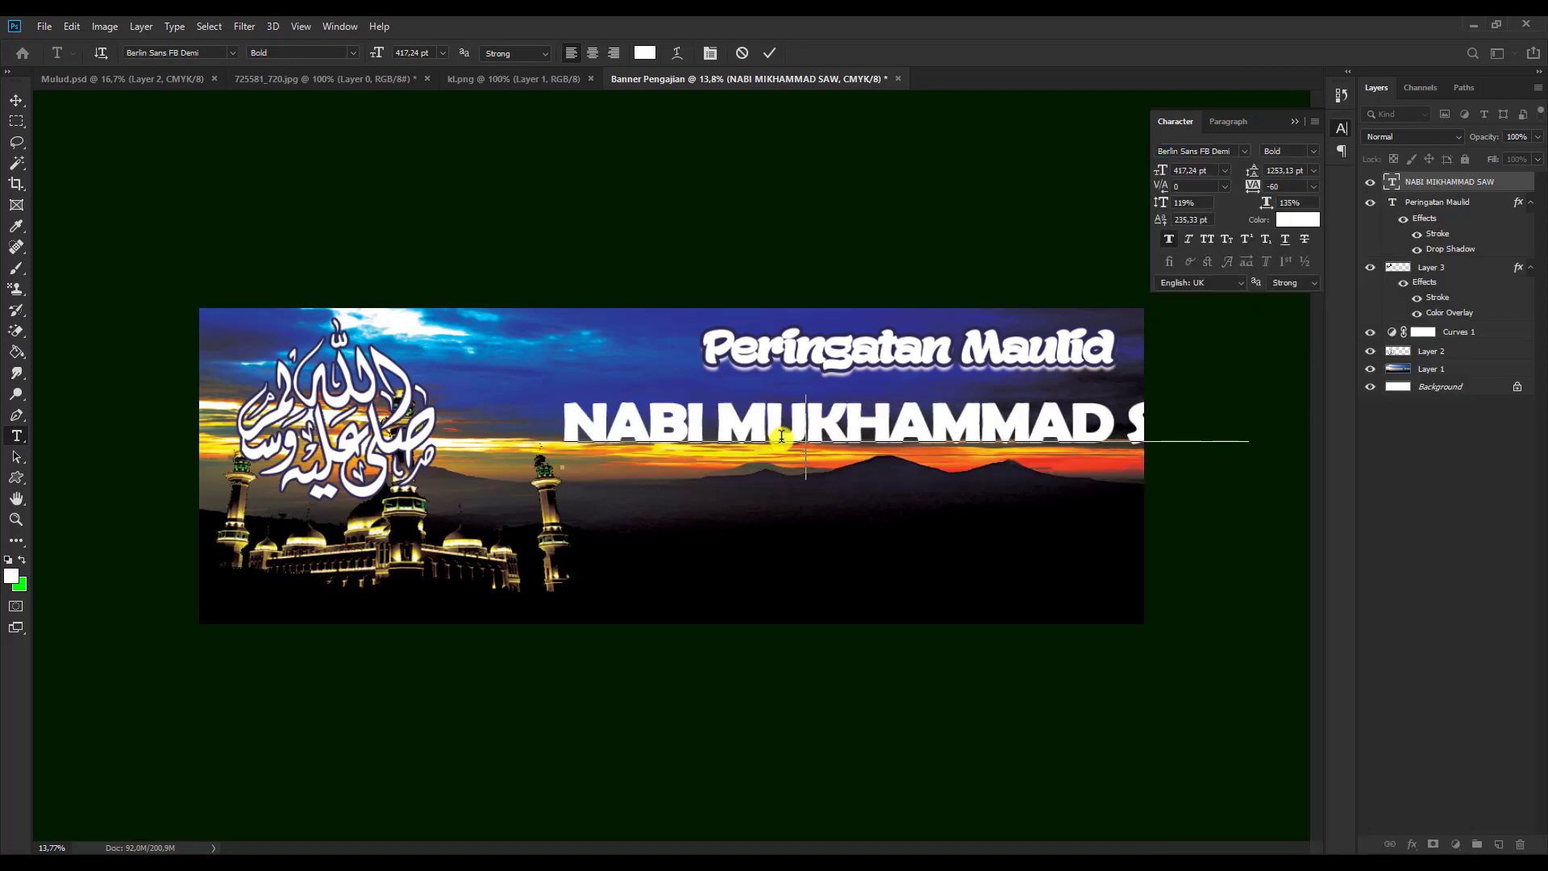
left_click(1293, 120)
left_click(16, 99)
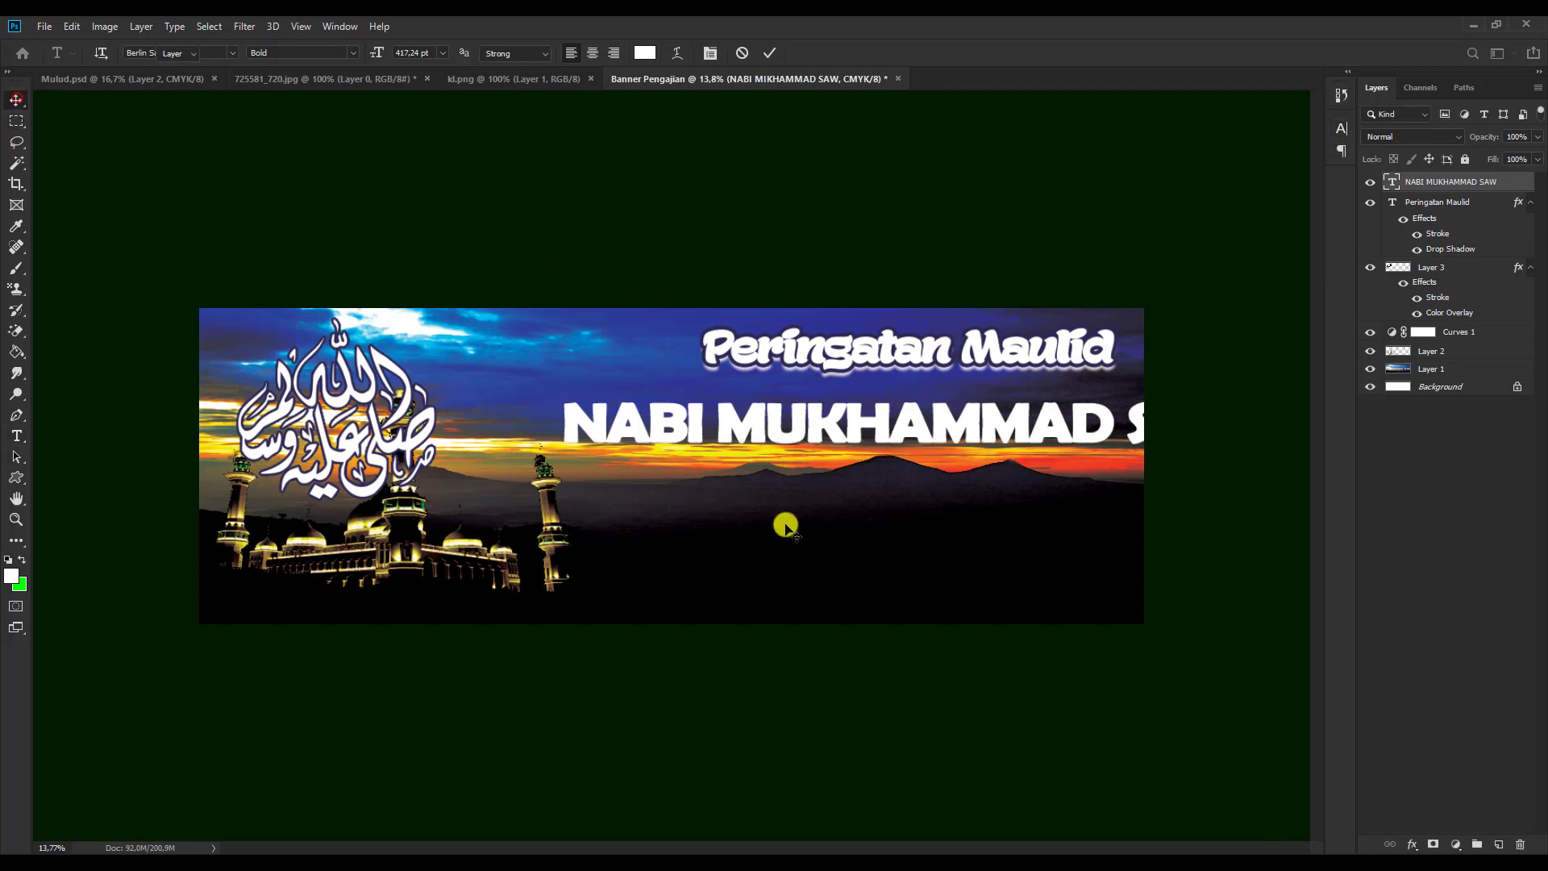
left_click_drag(1165, 430, 1101, 429)
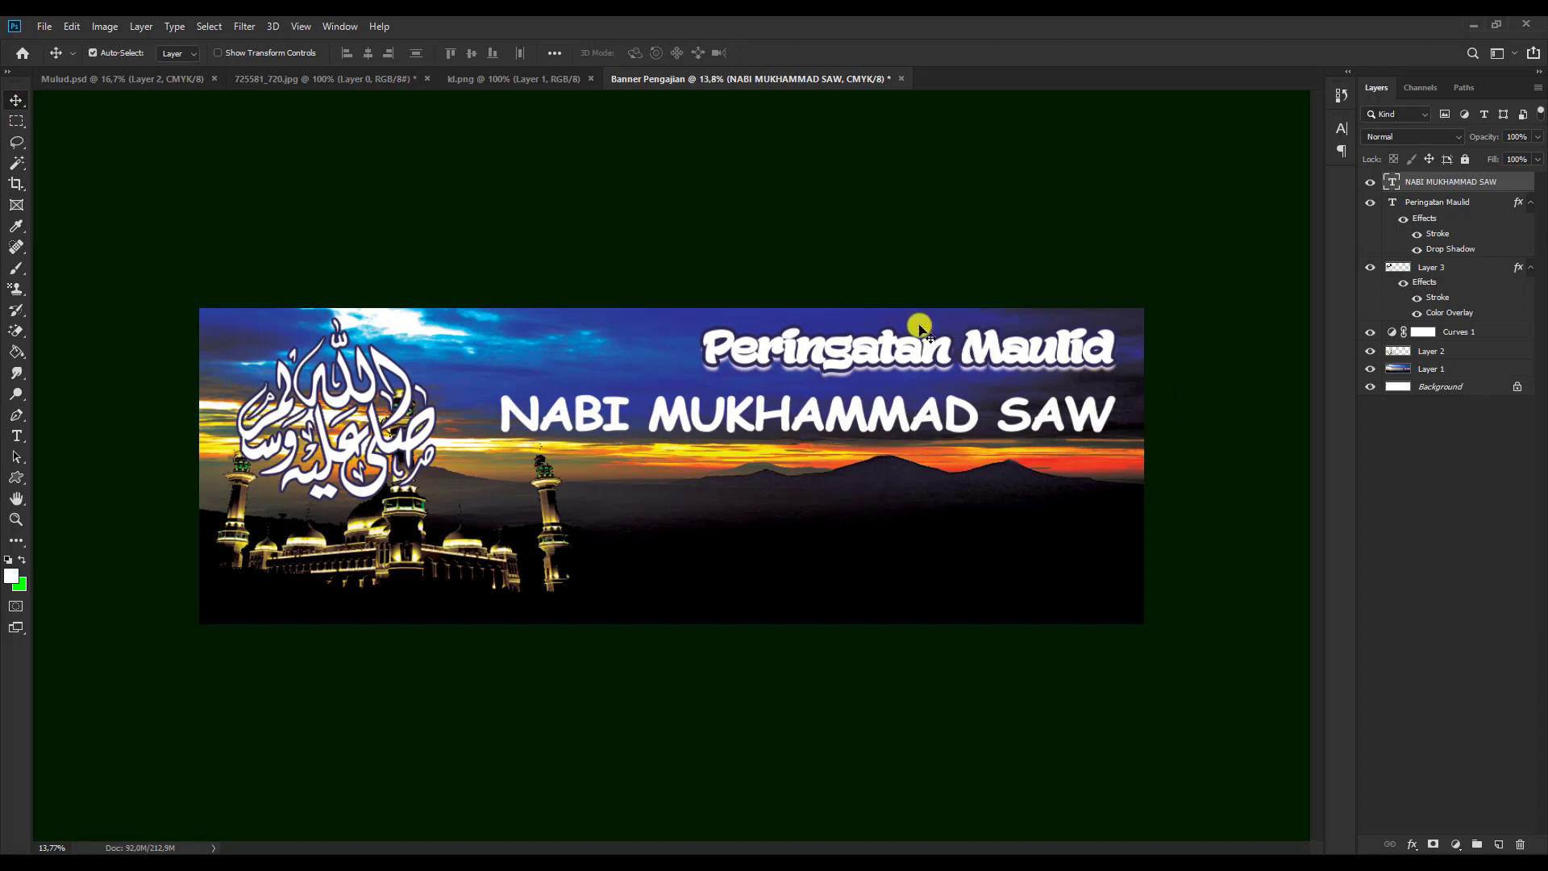
Copy the Peringatan Maulid layer style and paste it onto the NABI MUKHAMMAD SAW layer.
left_click(1444, 203)
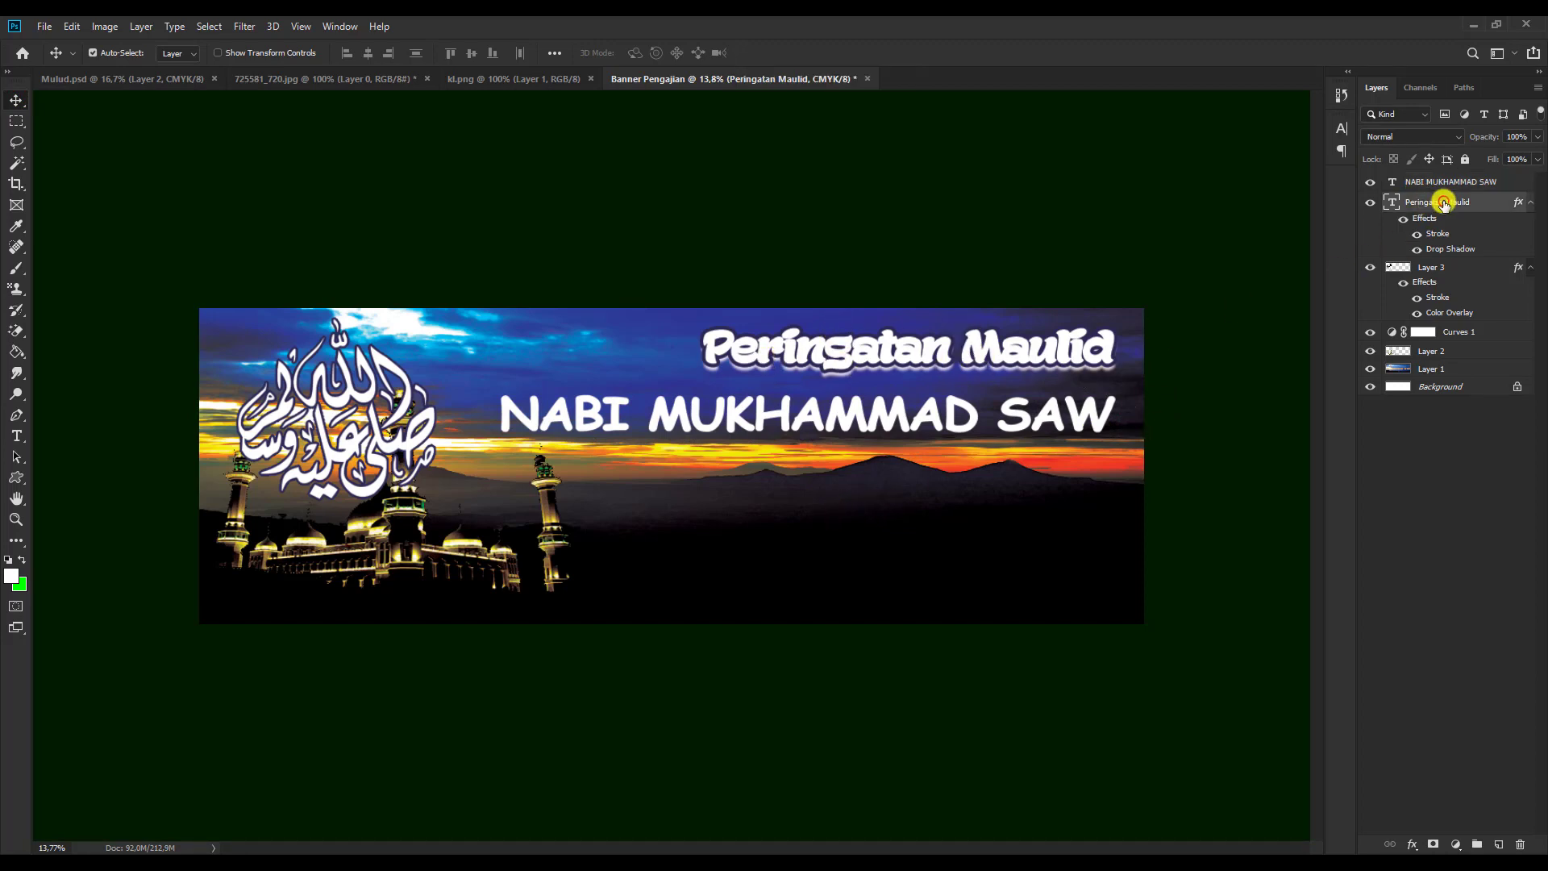
right_click(1443, 203)
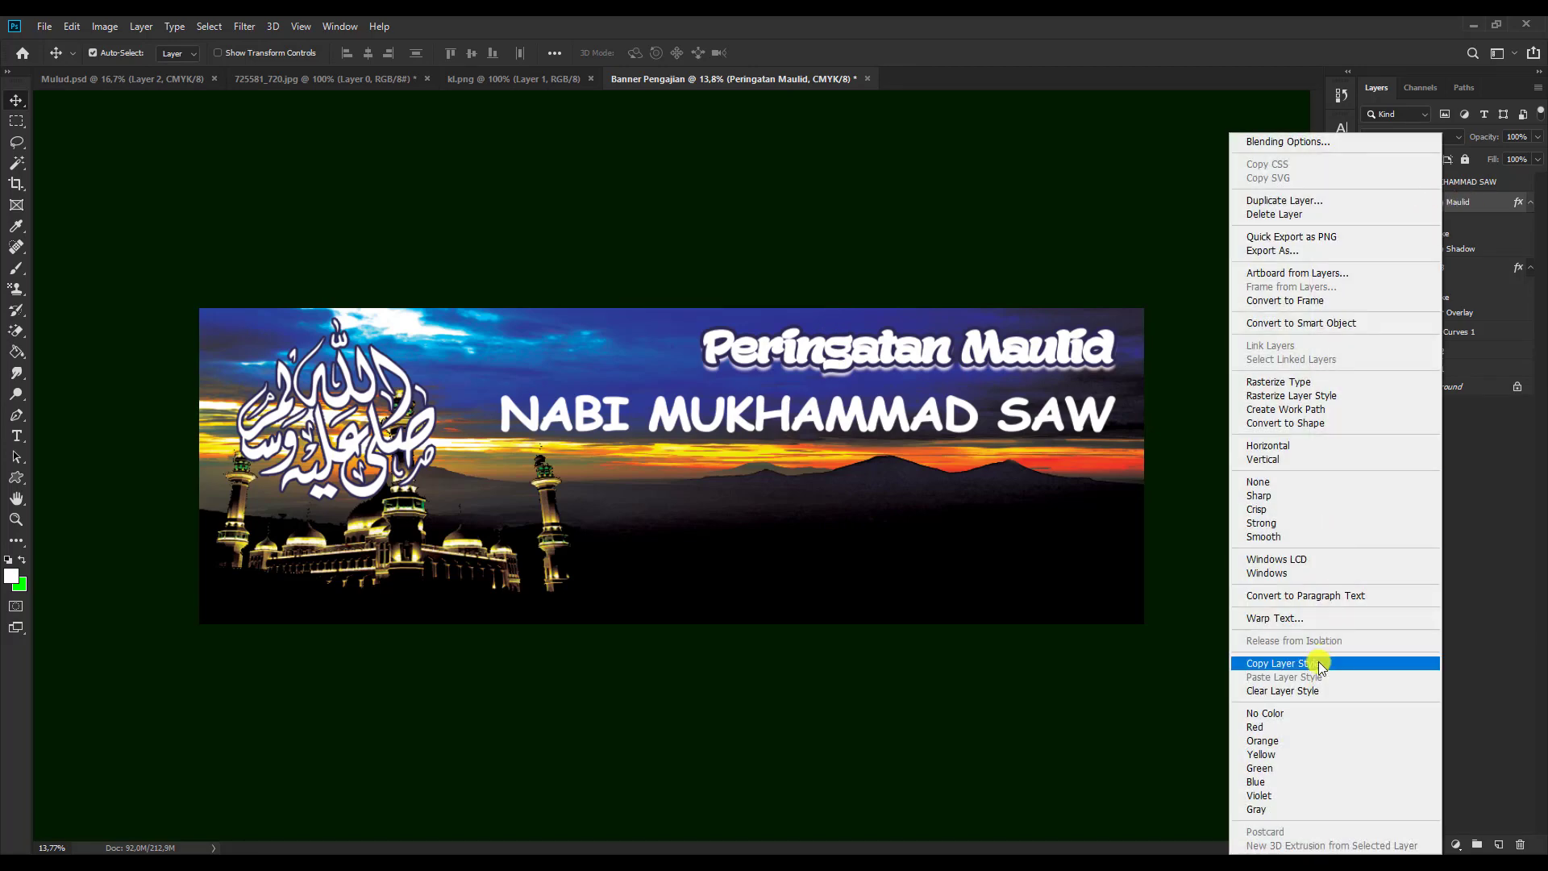
left_click(1345, 664)
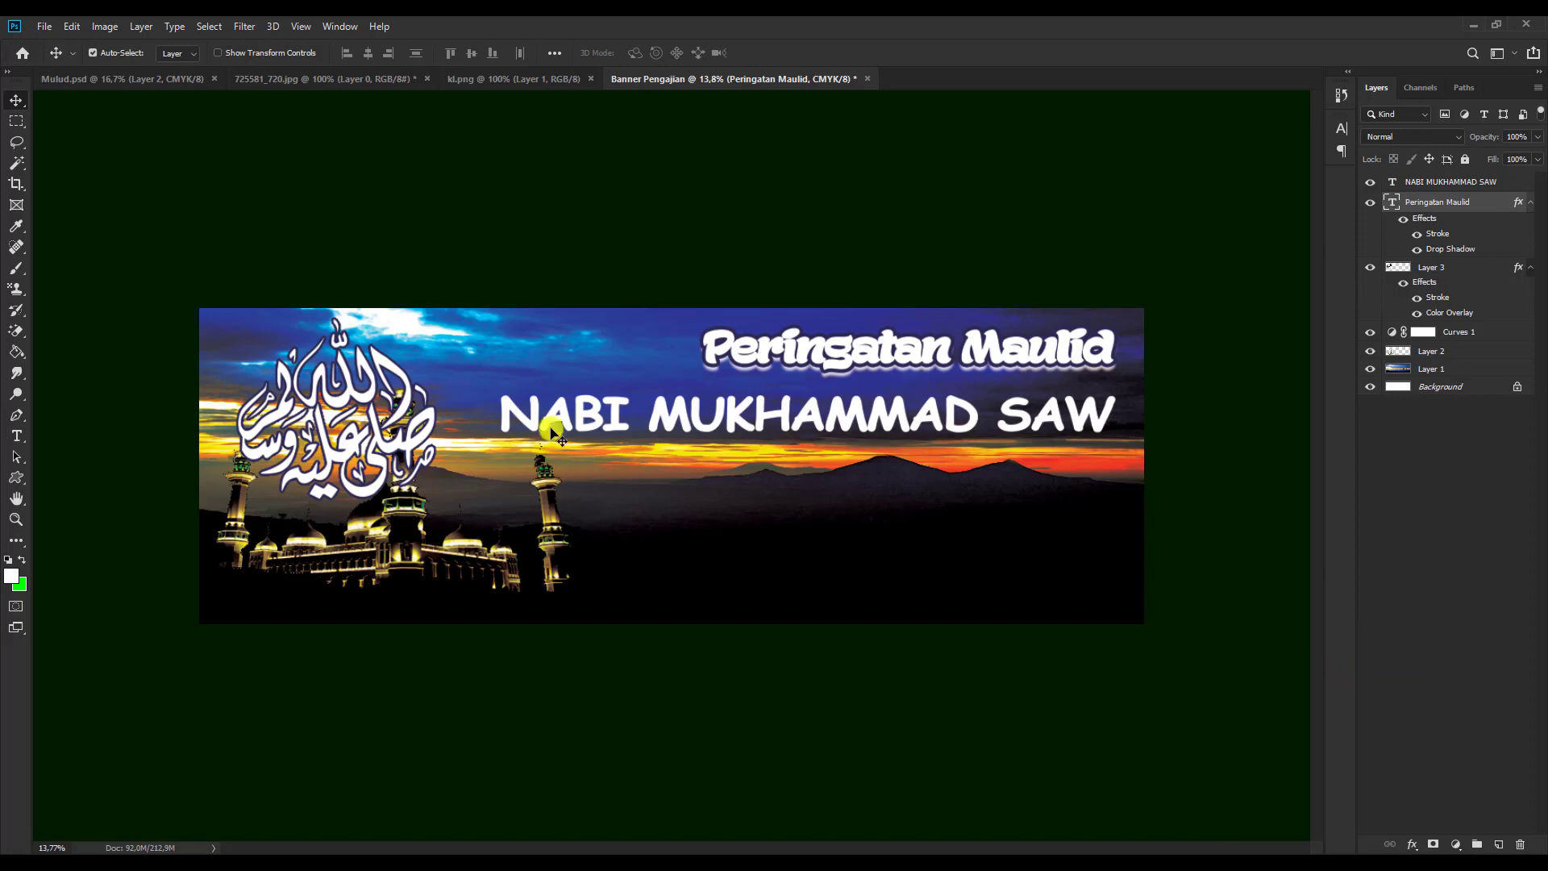
right_click(1458, 182)
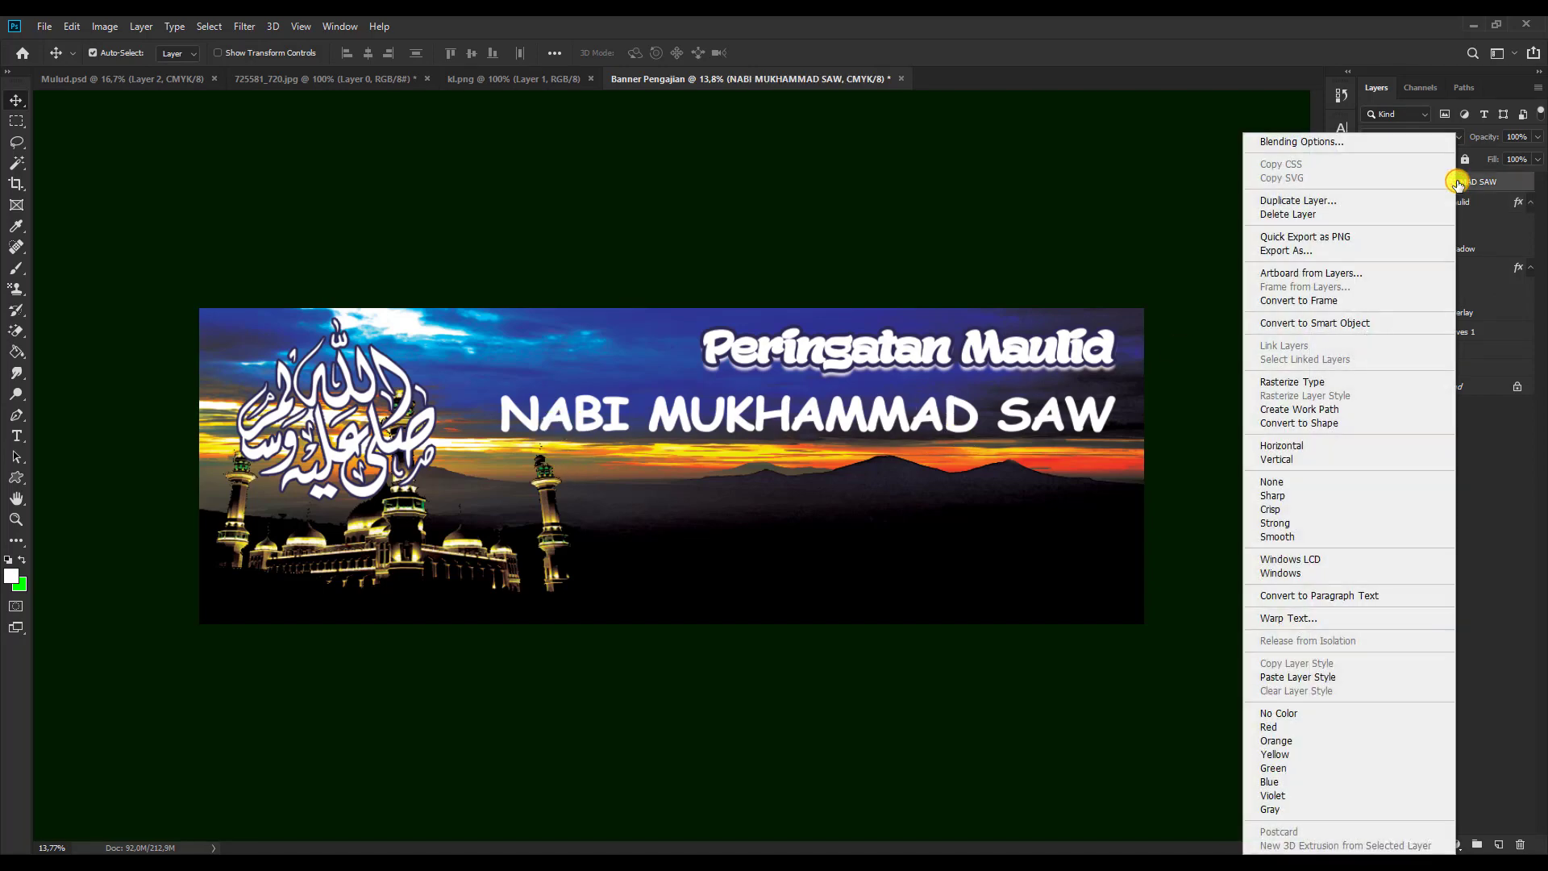
left_click(1351, 683)
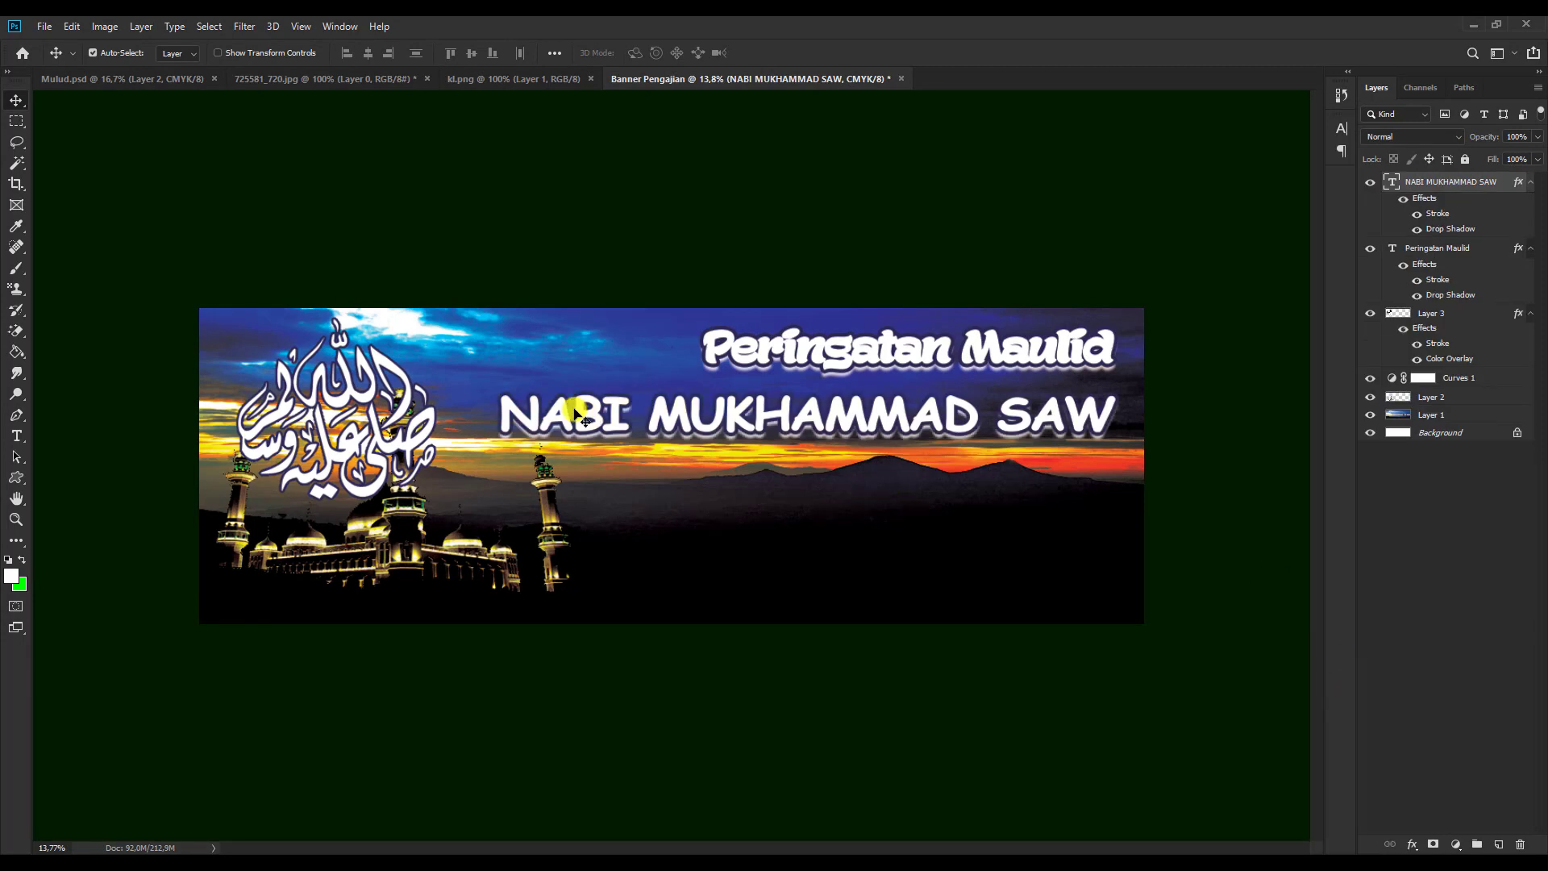
Nudge both title lines up slightly.
left_click(979, 353)
left_click_drag(979, 353, 978, 348)
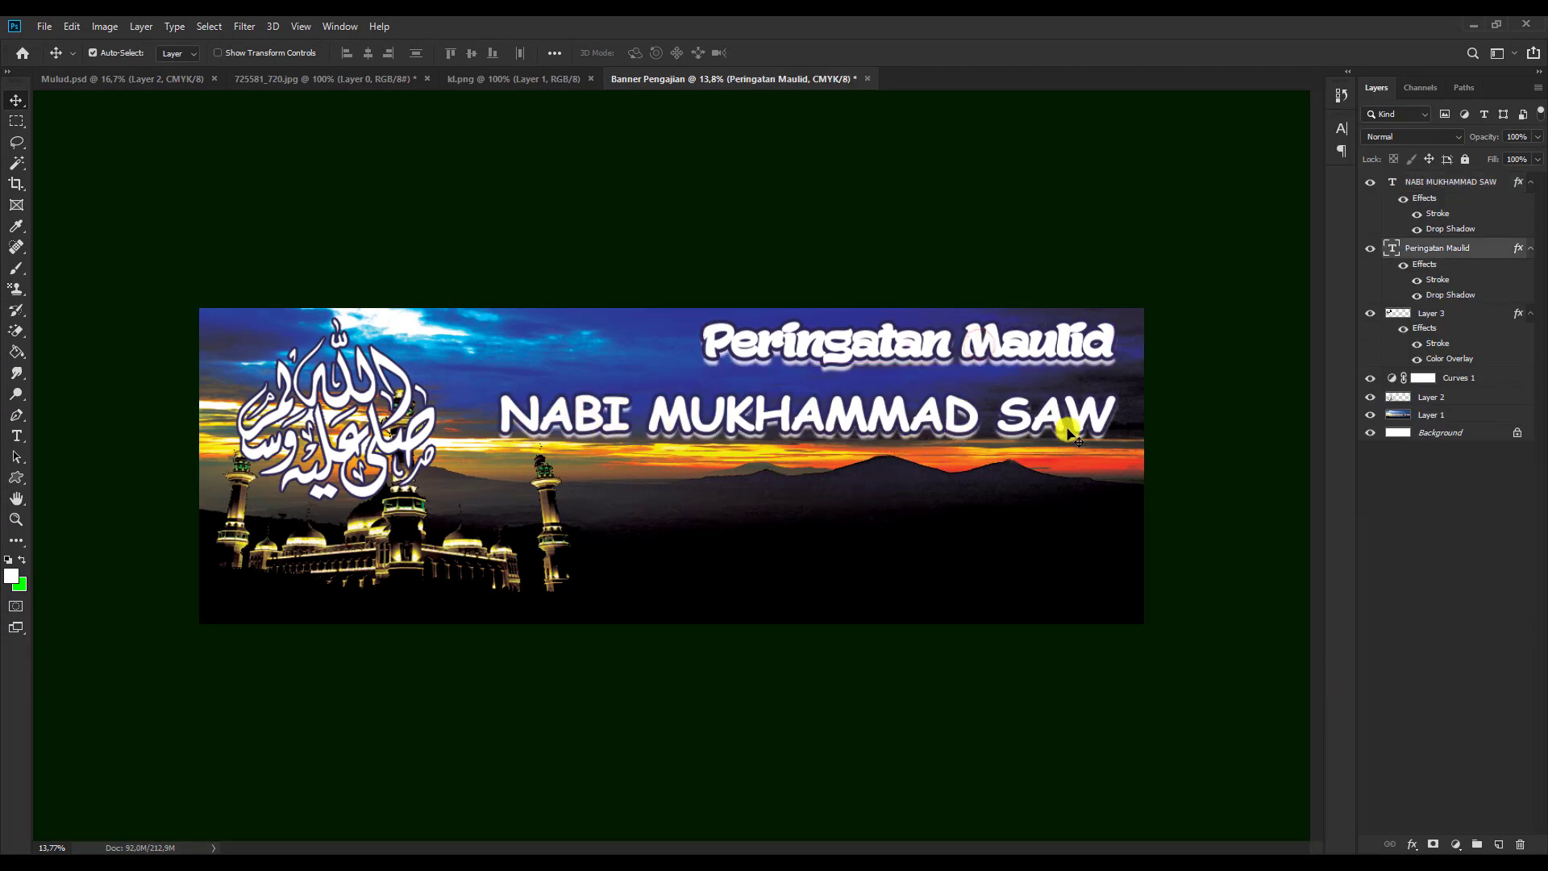
left_click_drag(1081, 425, 1080, 414)
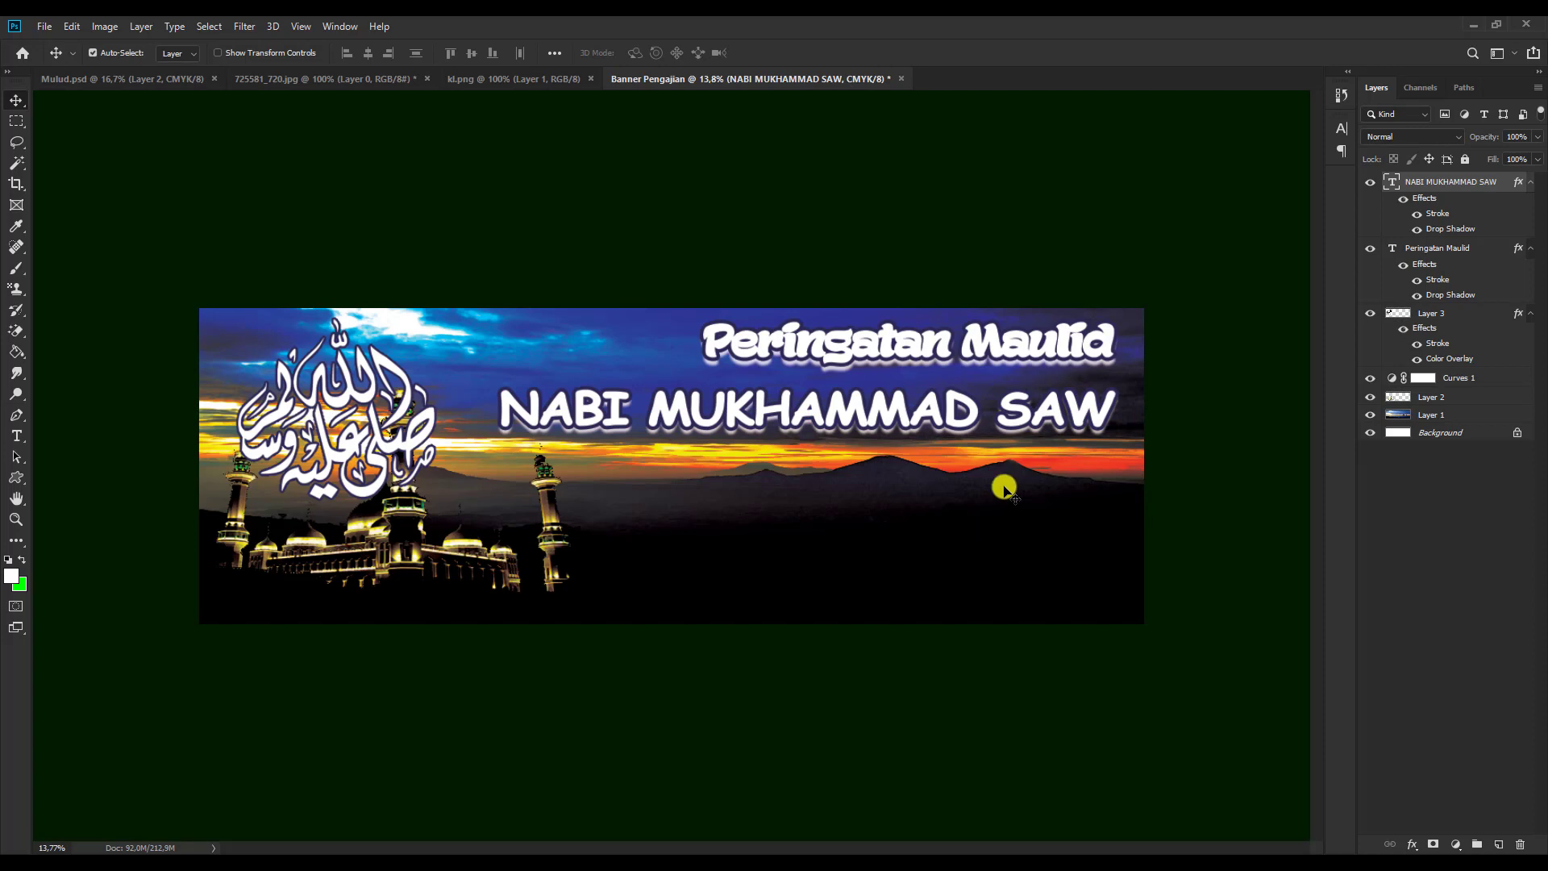
Start an enlarged text line below the mountains for the 12 Maulud 1441 H date.
left_click(15, 437)
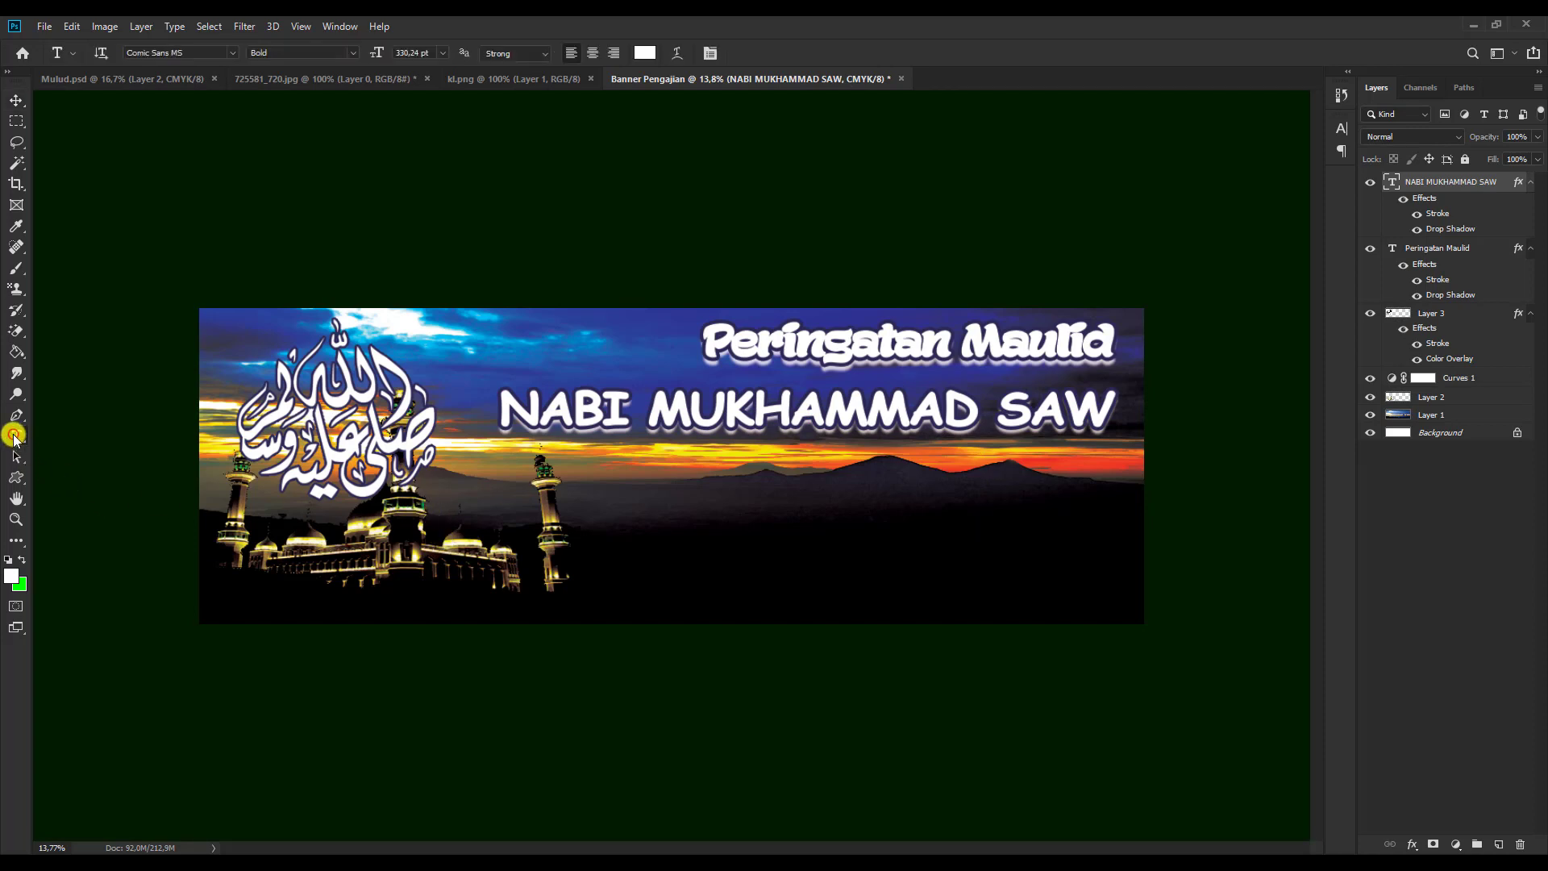
left_click(753, 536)
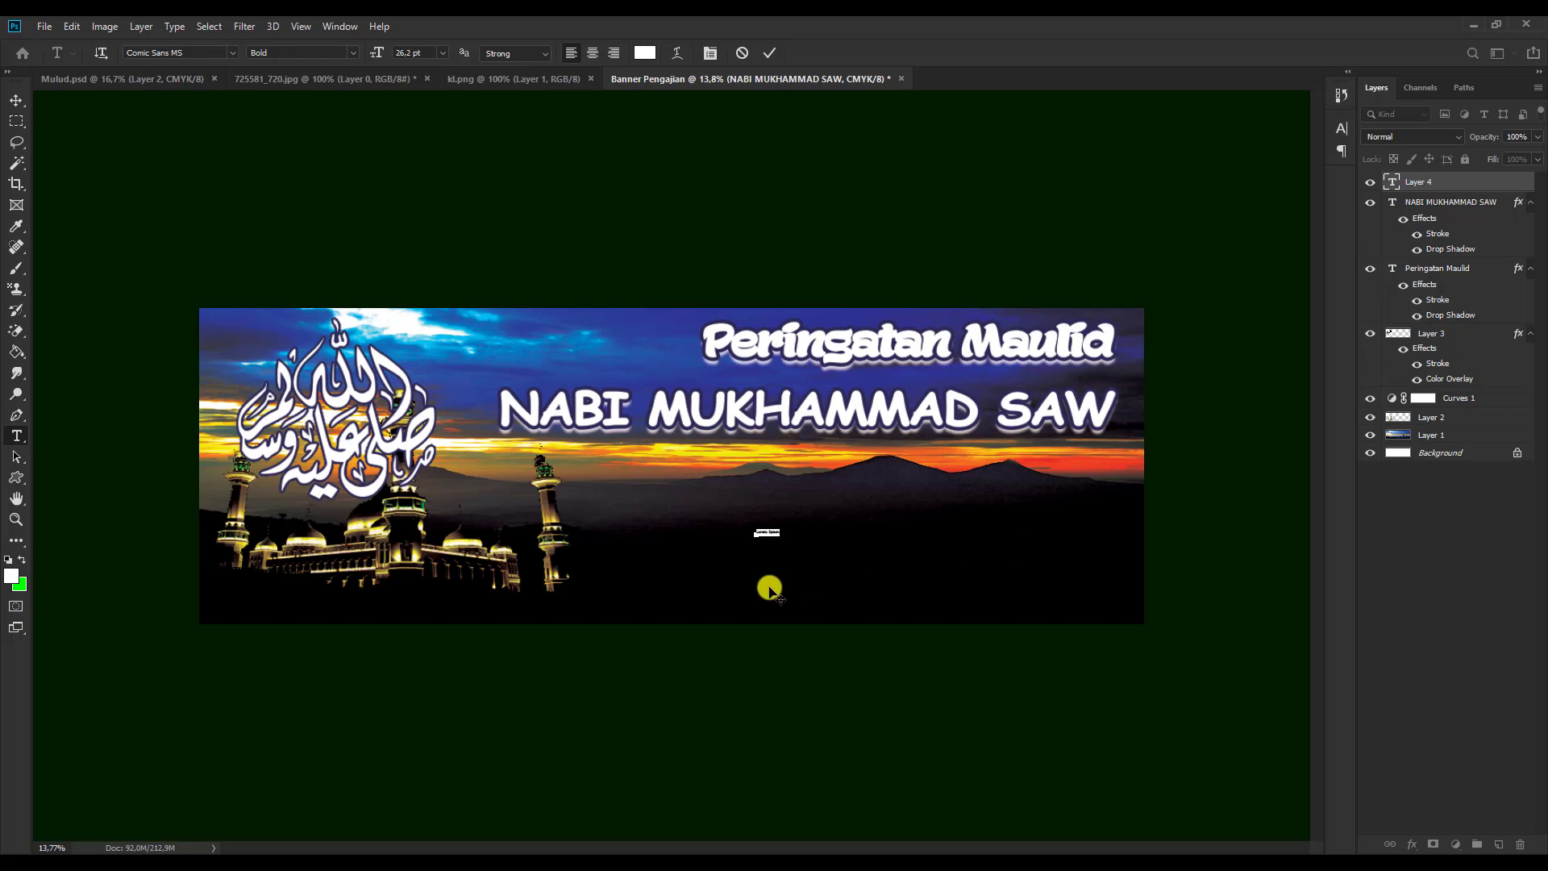
left_click_drag(781, 539, 887, 596)
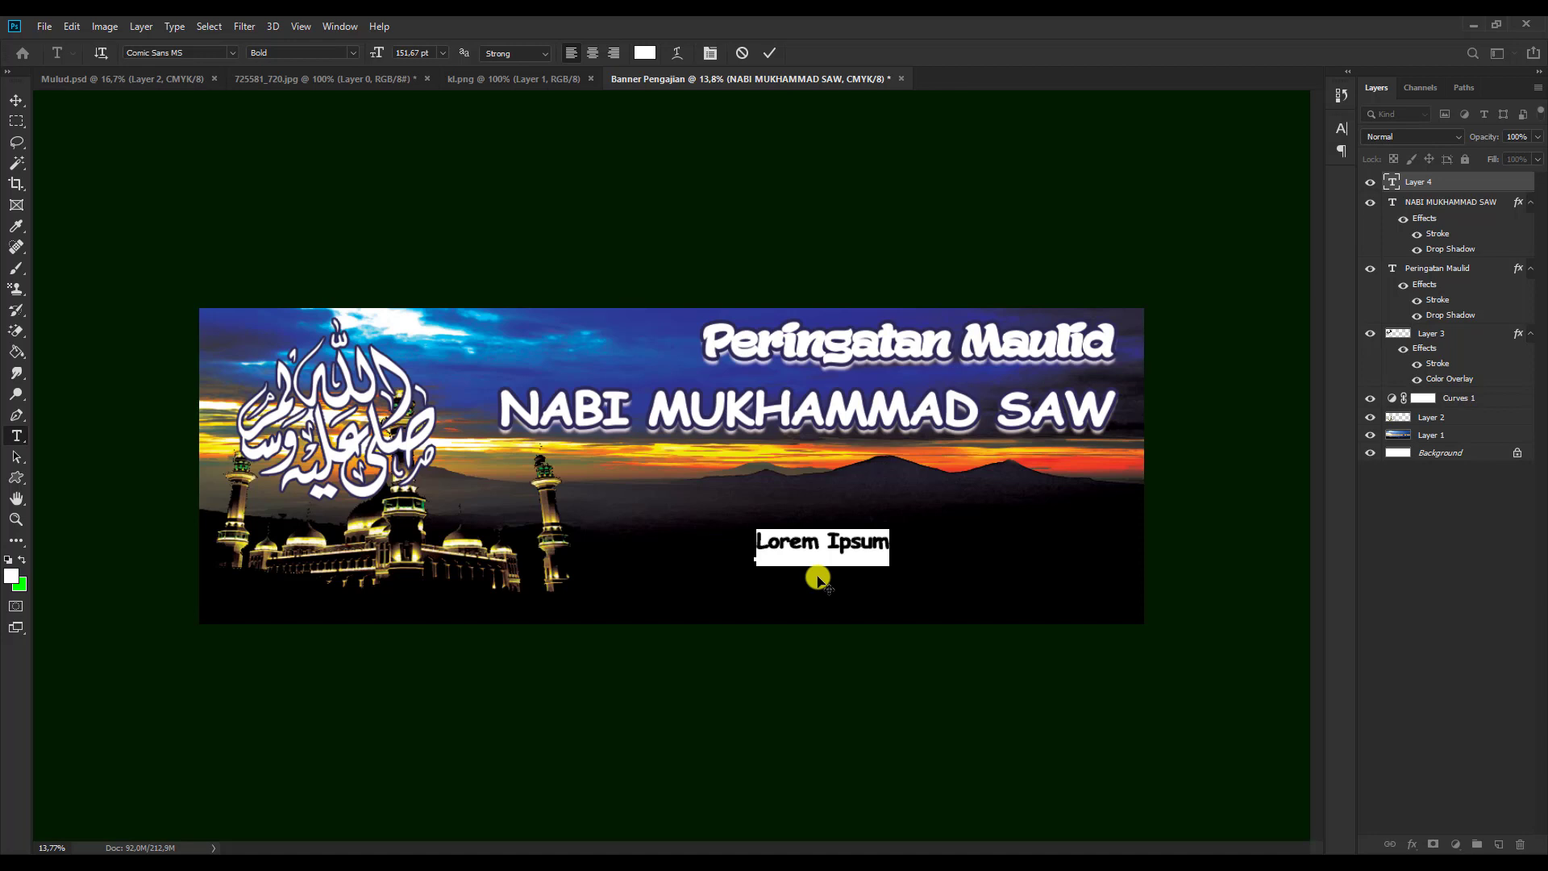
type("12 Maulud 1441 H")
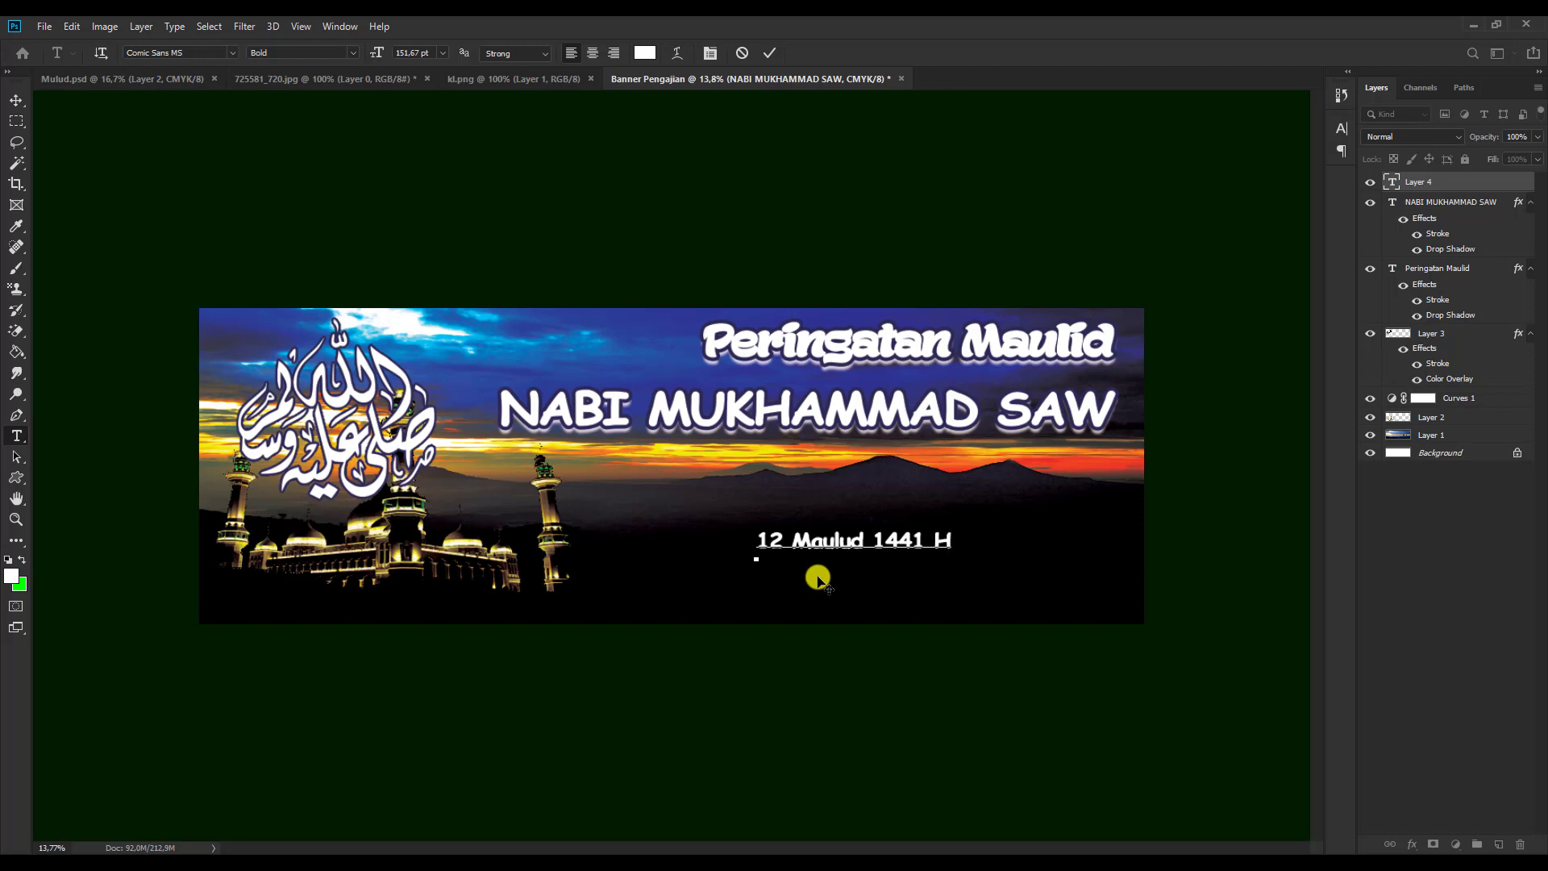
Underline the 12 Maulud 1441 H line, commit it, and begin a new line beneath.
key("ctrl+a")
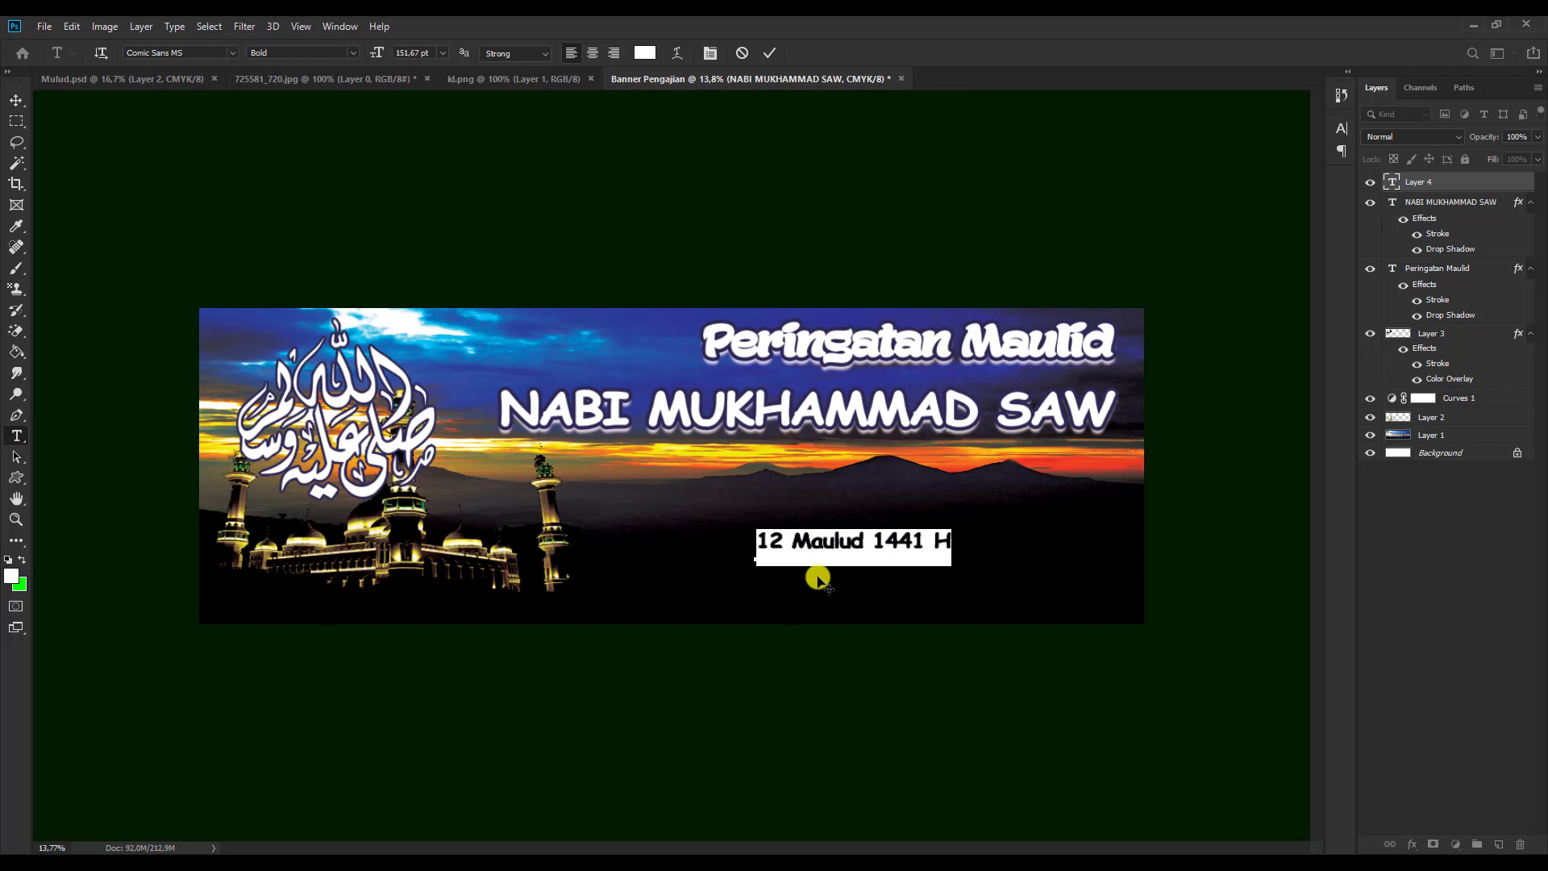
left_click(1340, 128)
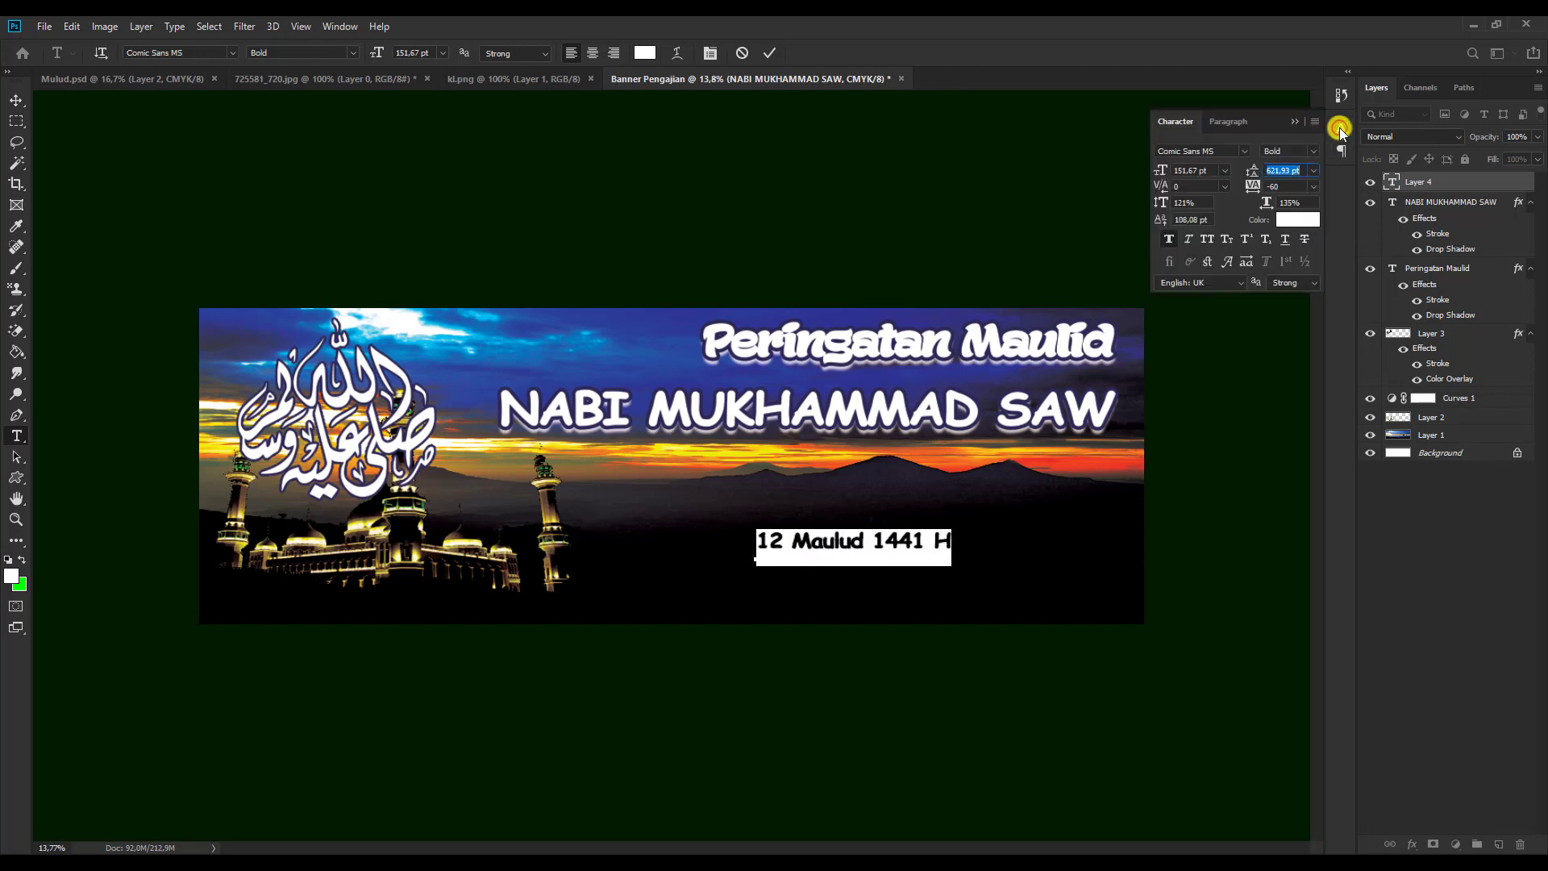
left_click(1285, 239)
left_click(1296, 121)
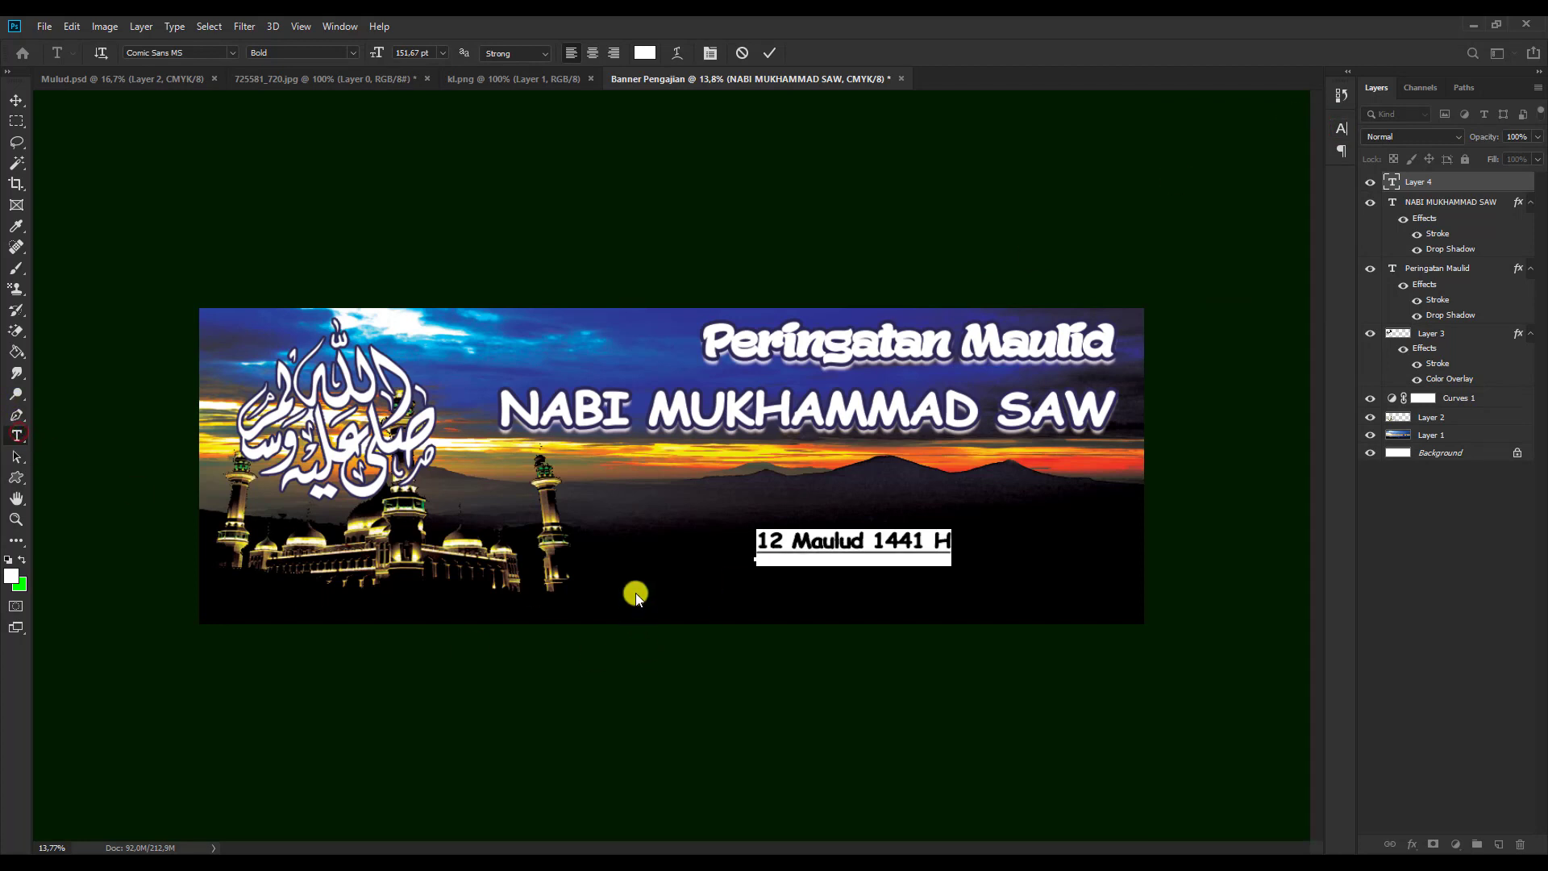
key("ctrl+Return")
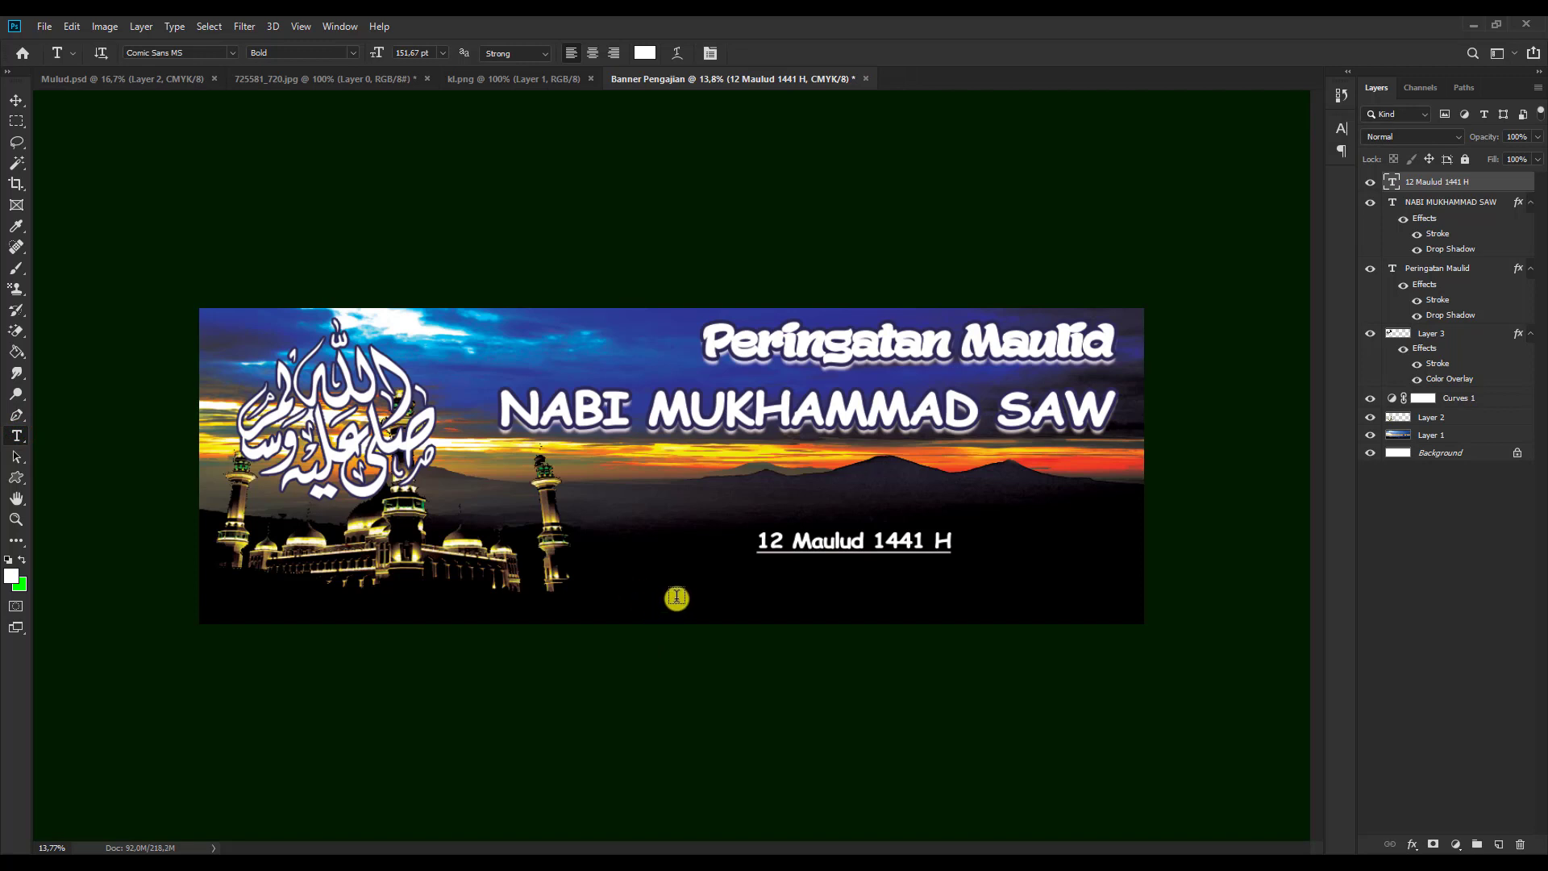
left_click(677, 597)
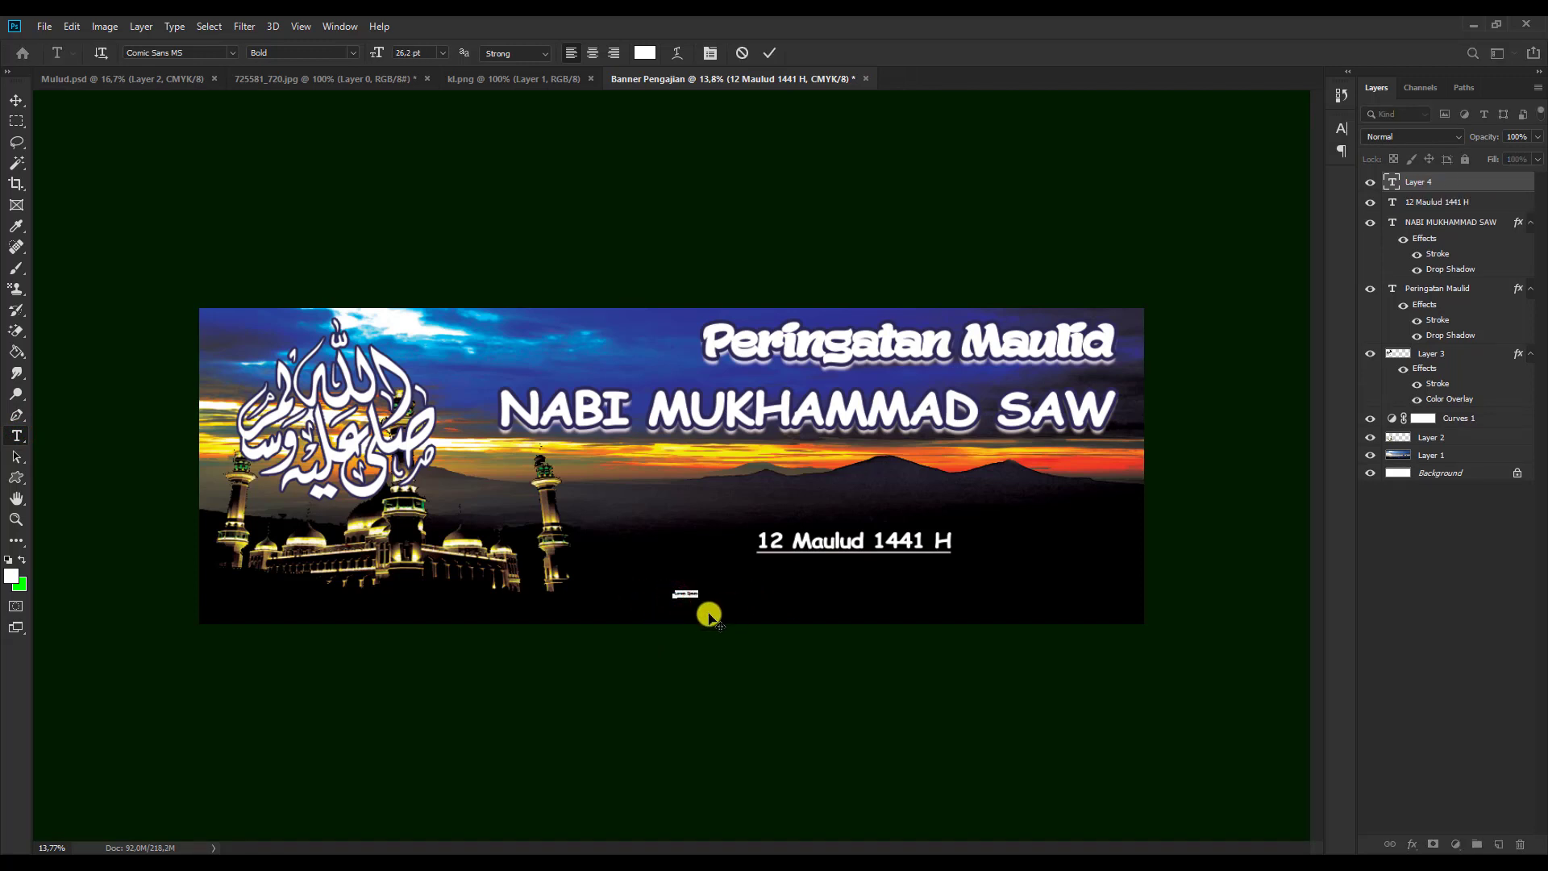
Add the Gregorian date line '7 November 2019 M', removing the leading zero from the day.
left_click_drag(702, 588, 829, 566)
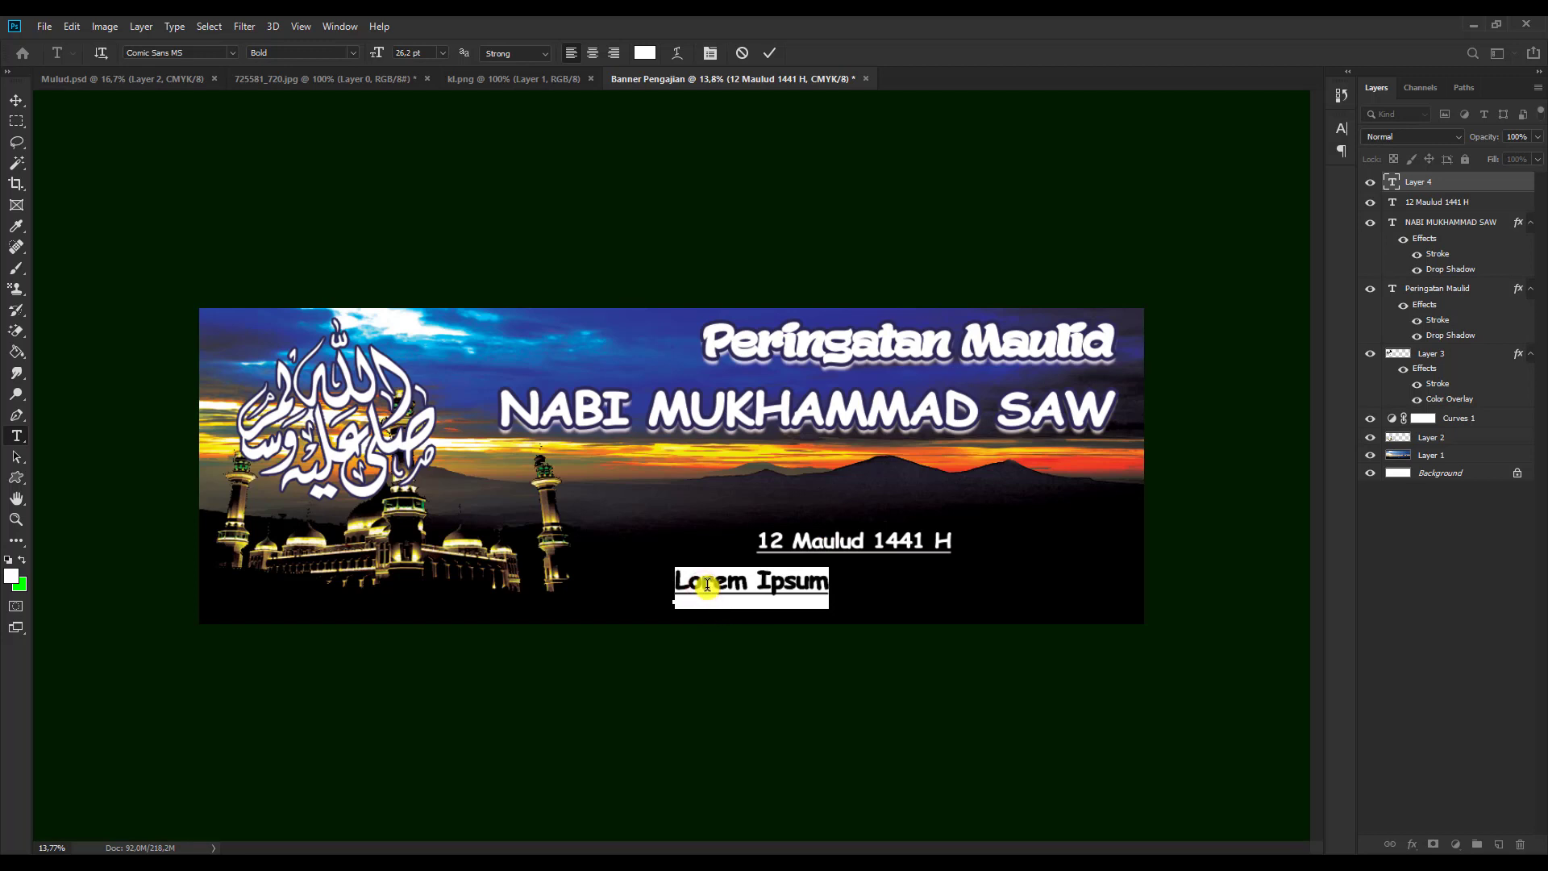
type("07")
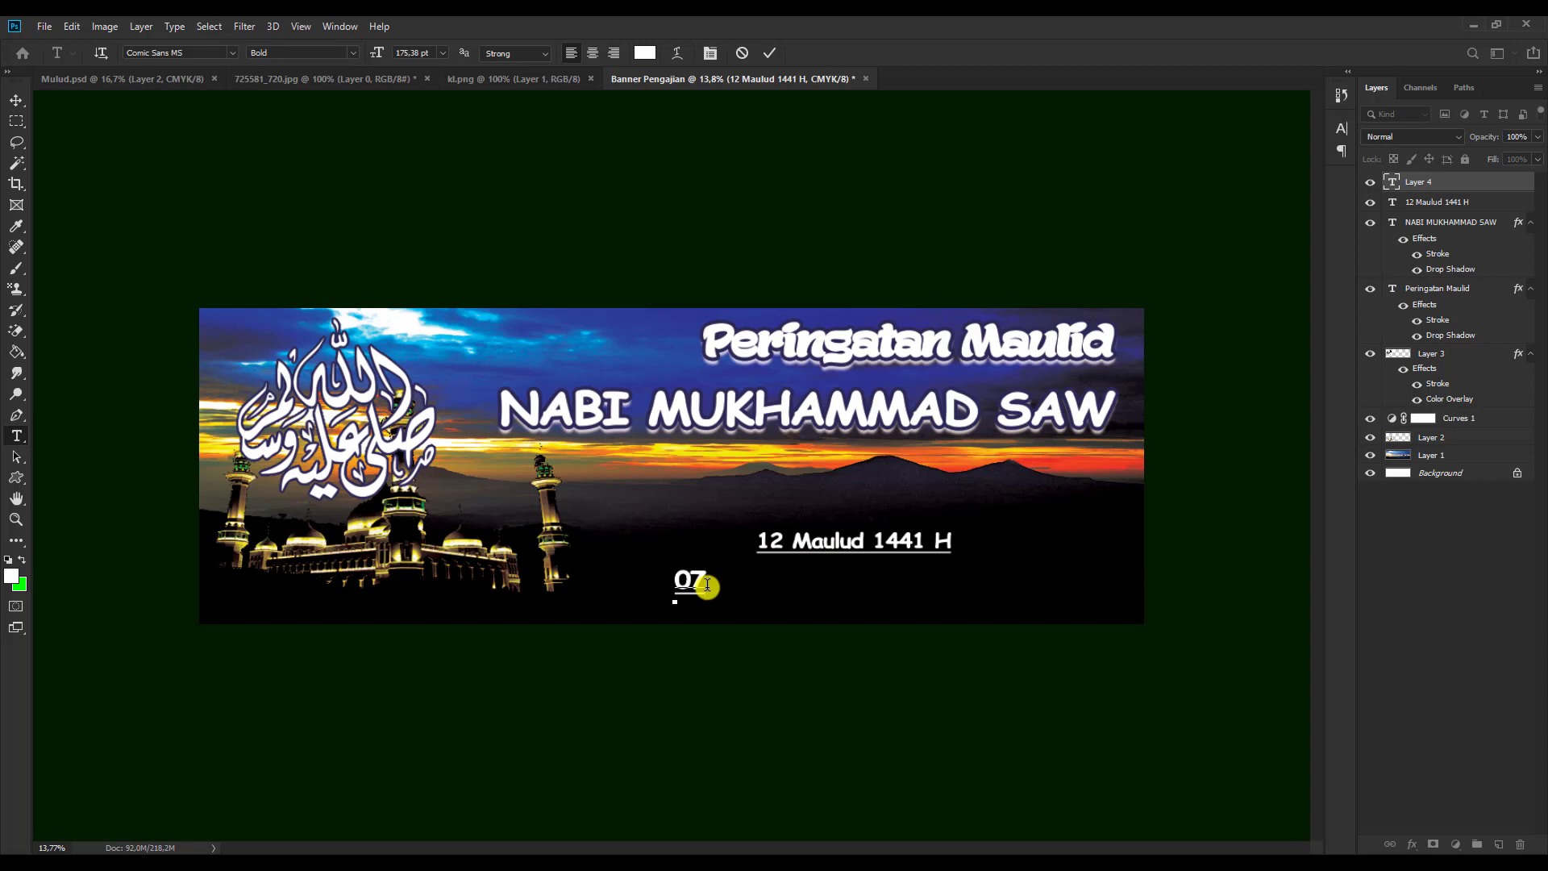
type(" November 2")
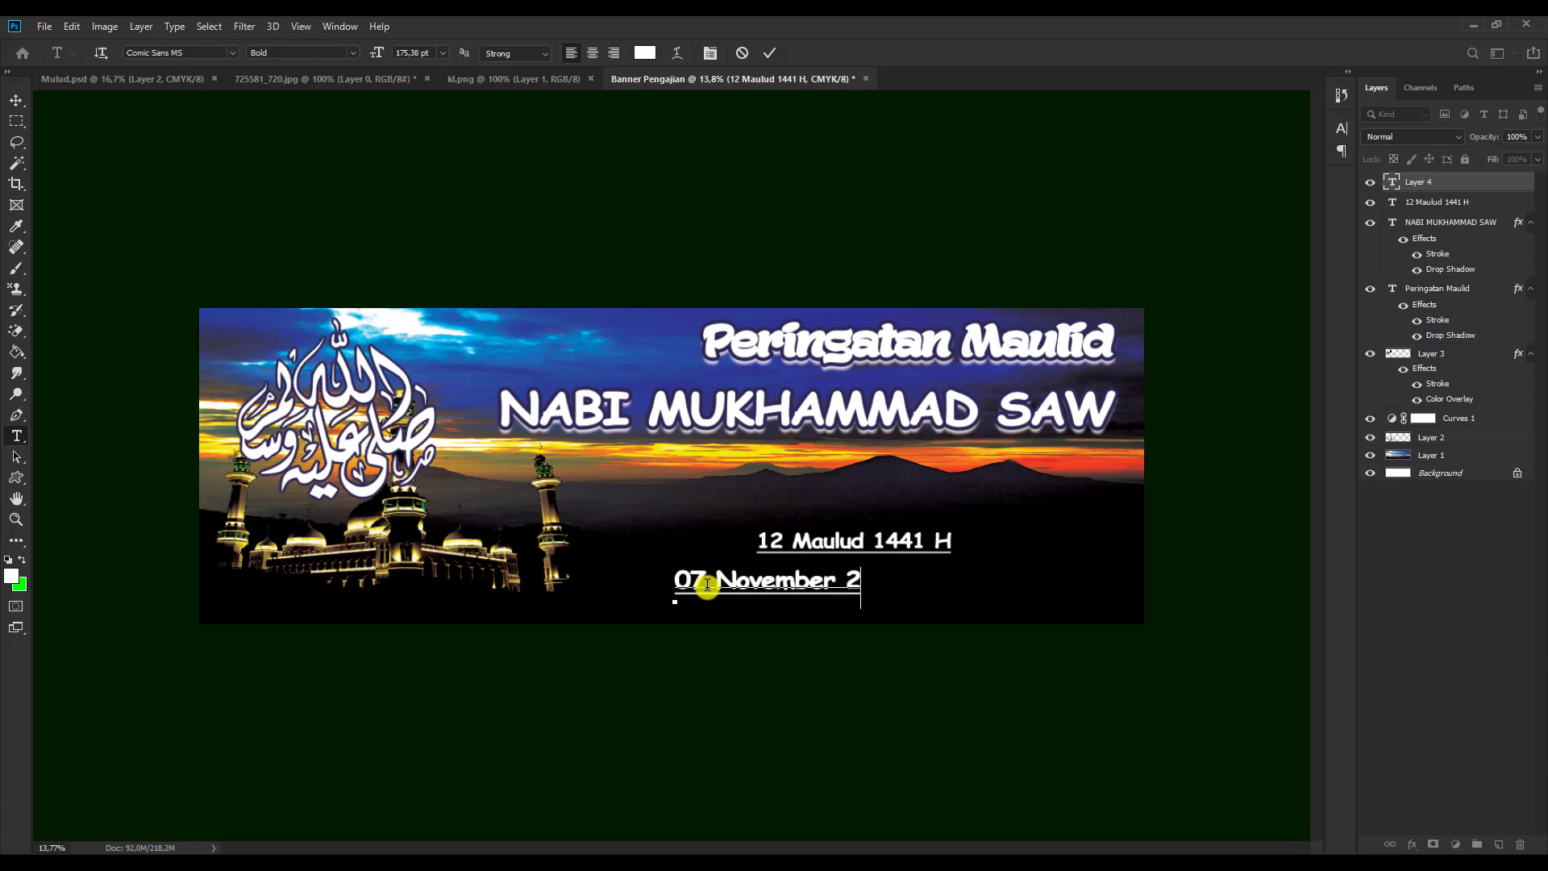
type("019 M")
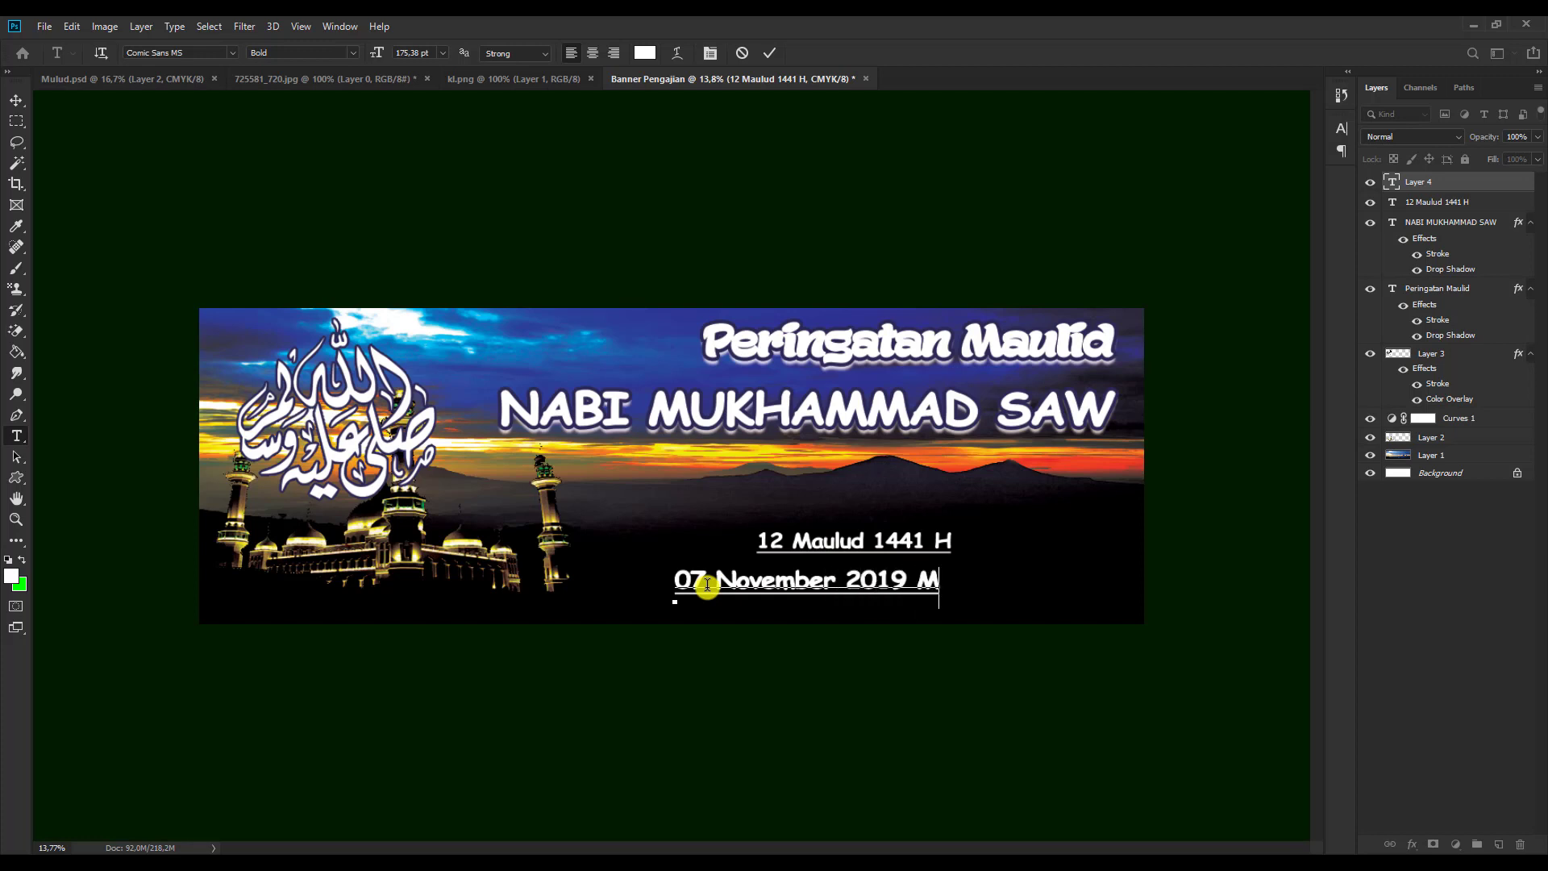
key("ctrl+a")
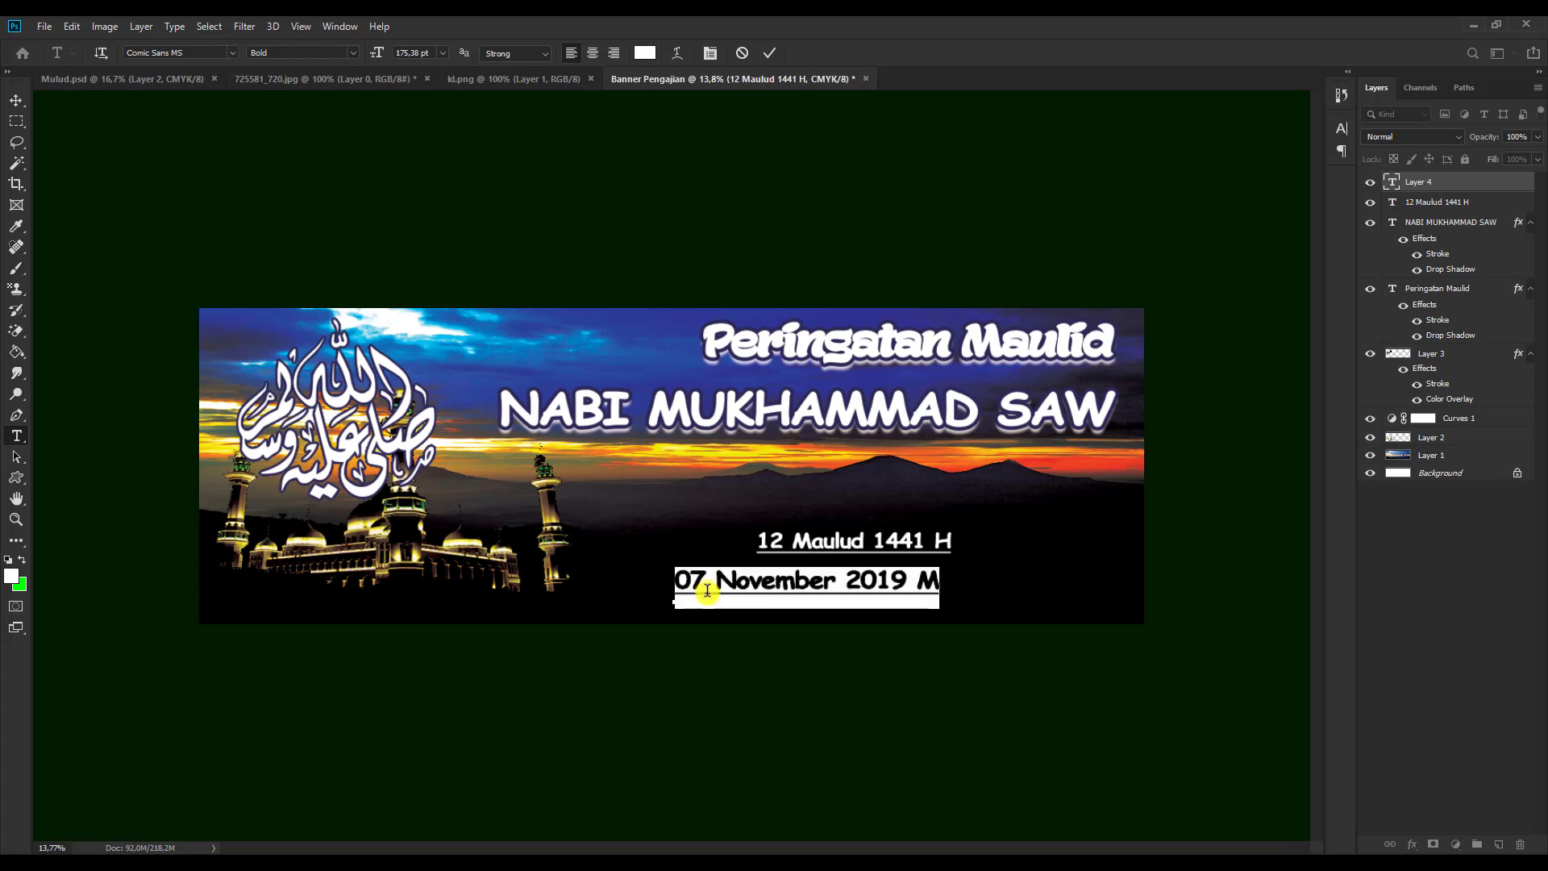
left_click(1343, 121)
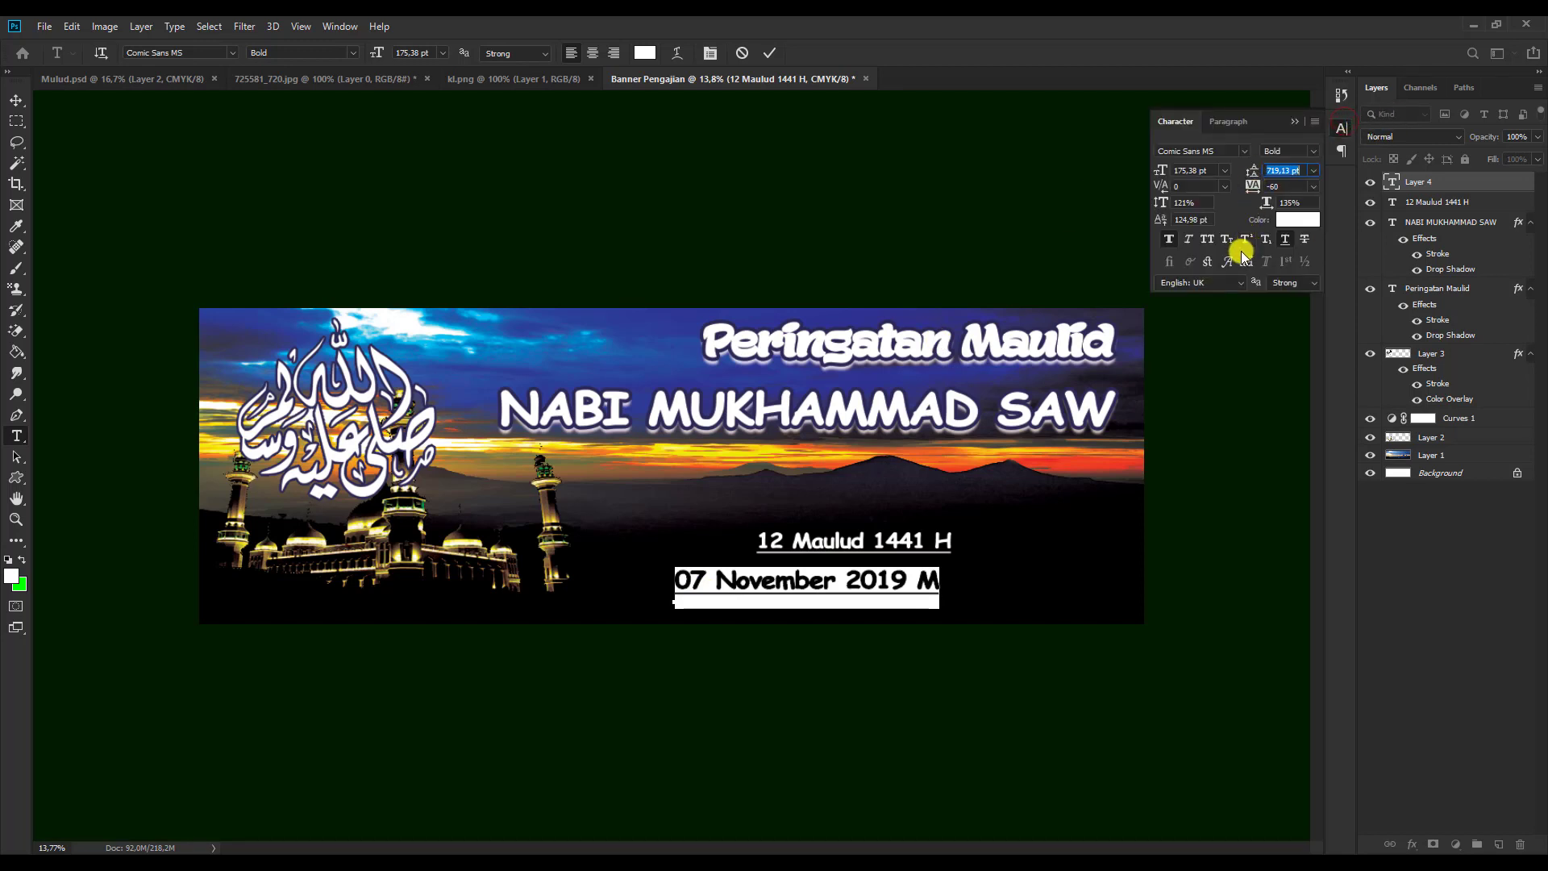
left_click(1294, 121)
left_click(691, 581)
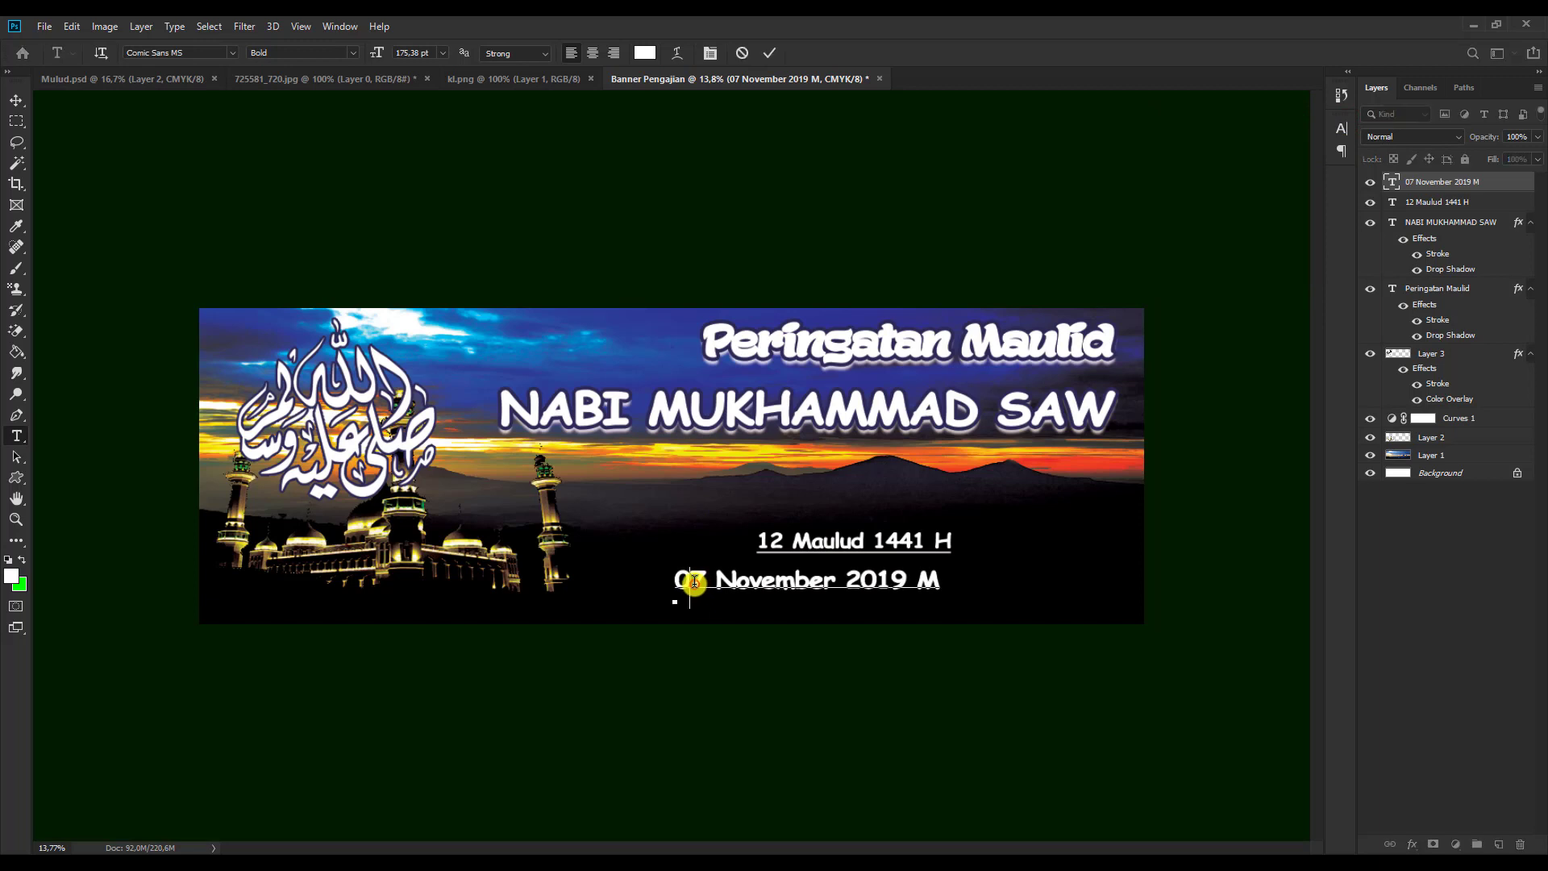
key("Delete")
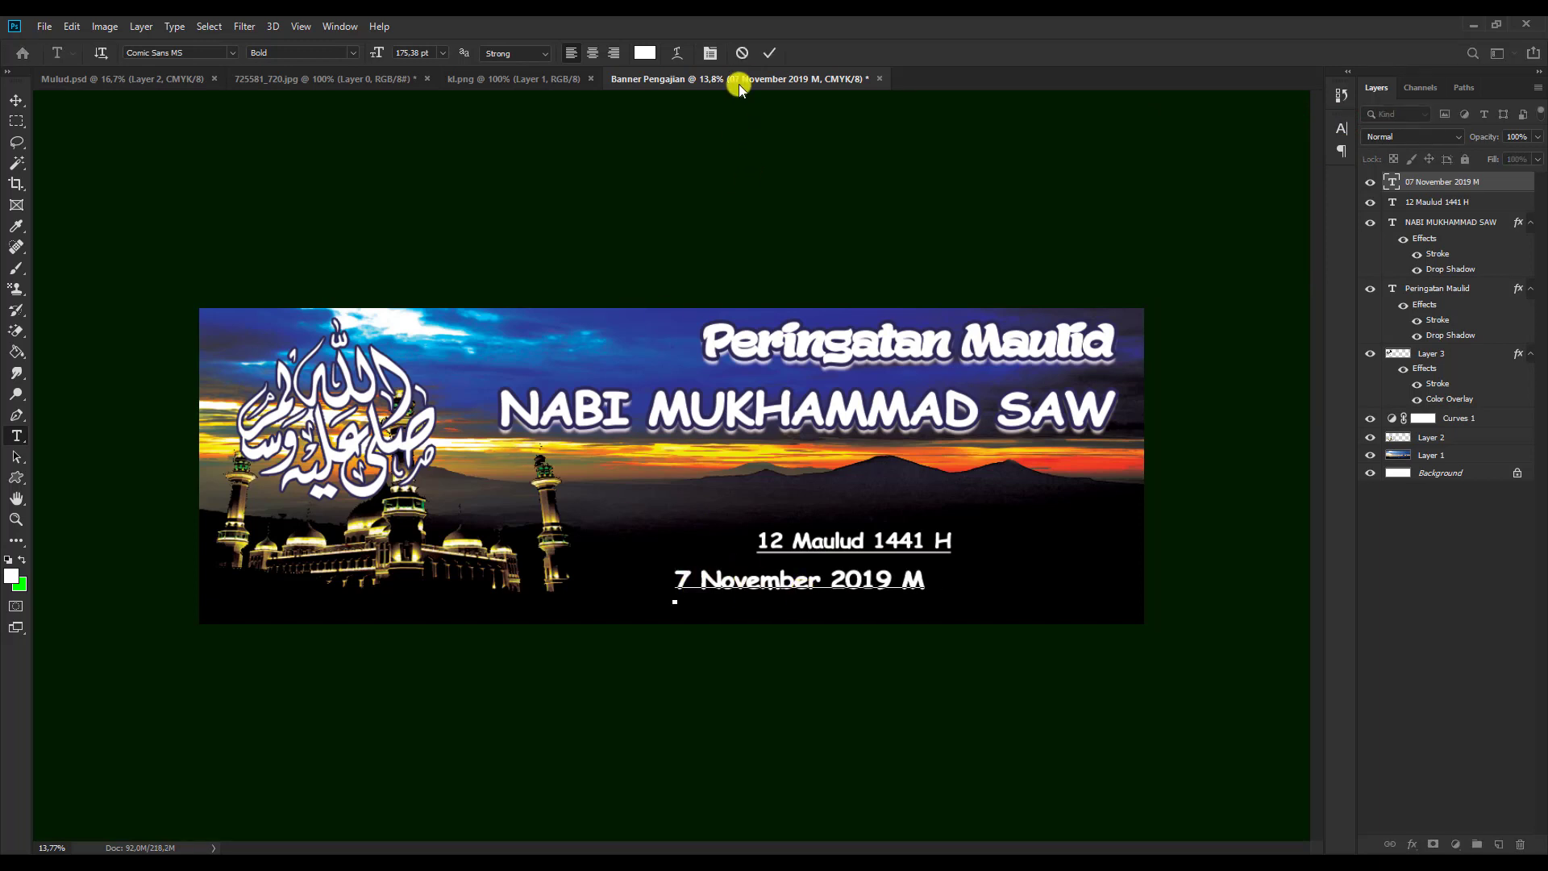
left_click(770, 53)
Move both dates to the lower right and shrink the Gregorian date to about 80% under the Hijri date.
left_click(17, 100)
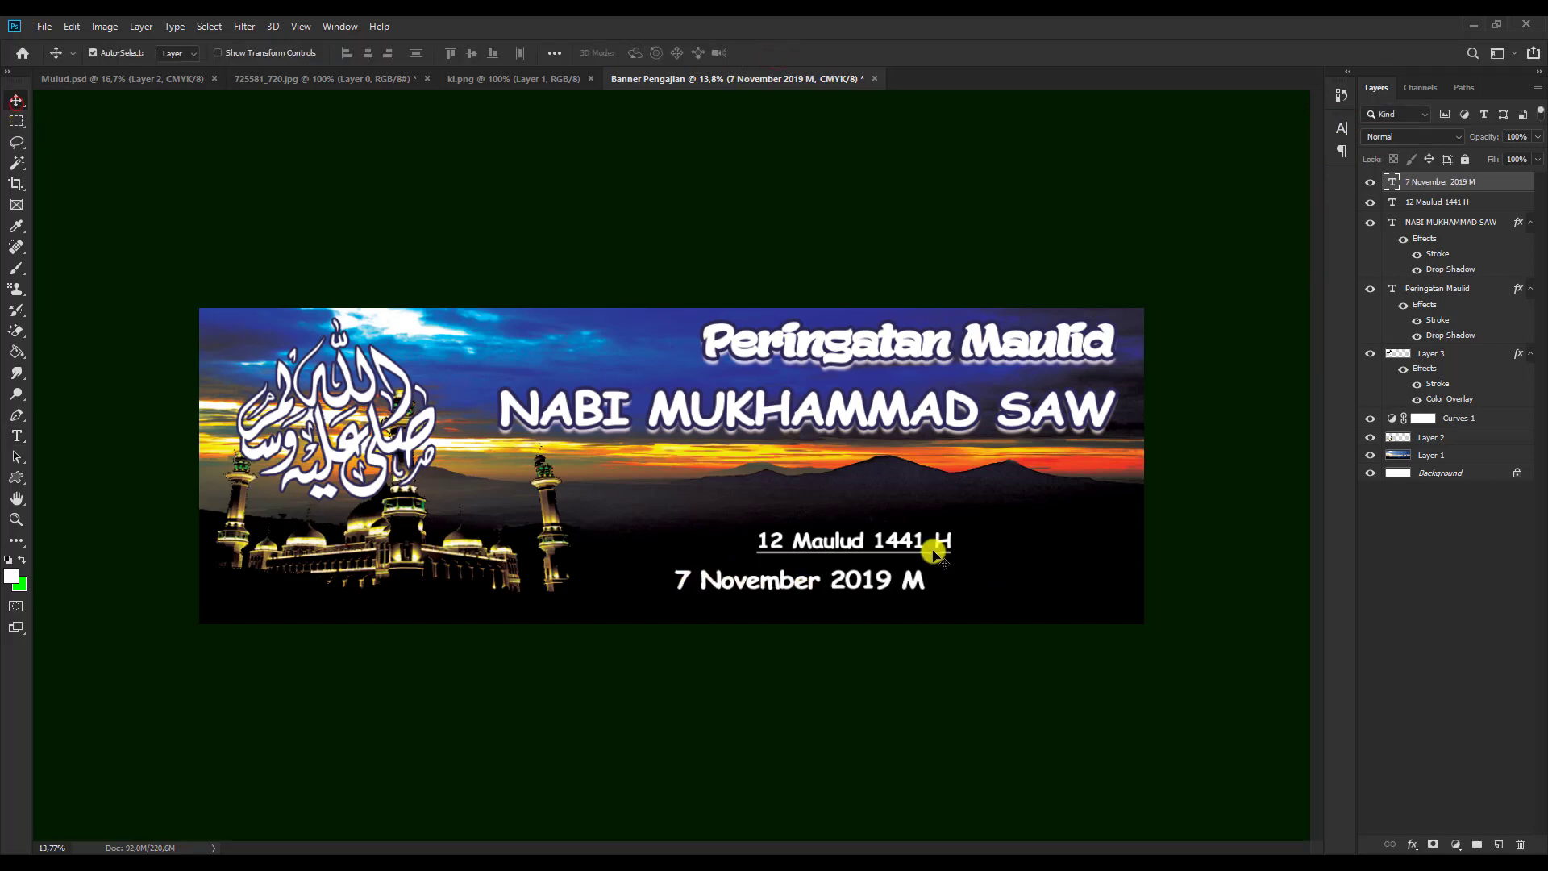
left_click(992, 545)
left_click_drag(992, 546, 1154, 534)
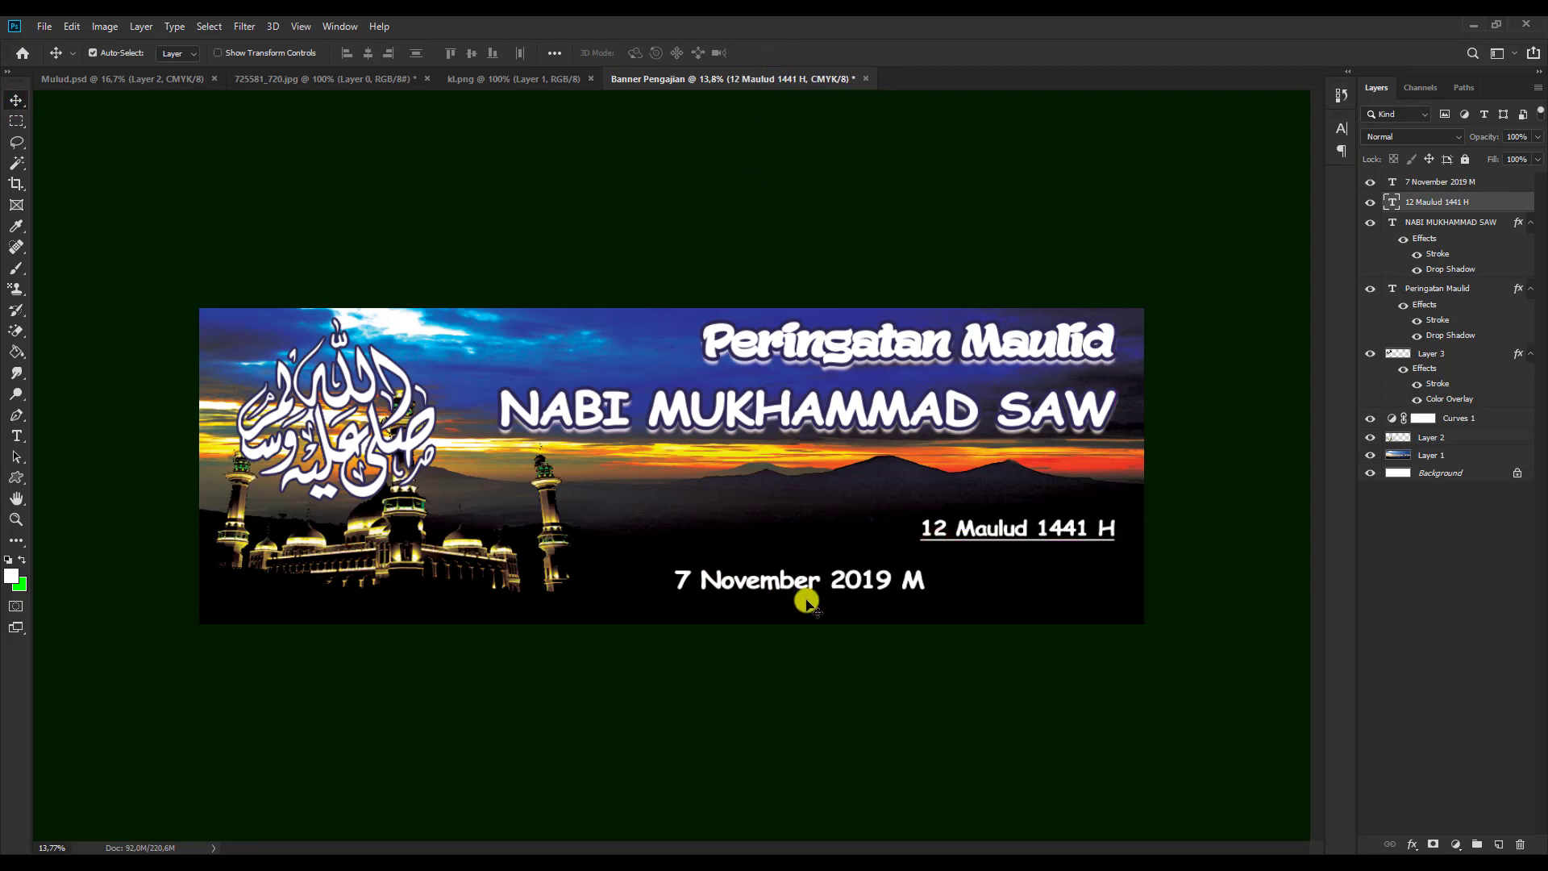
left_click_drag(923, 582, 1115, 569)
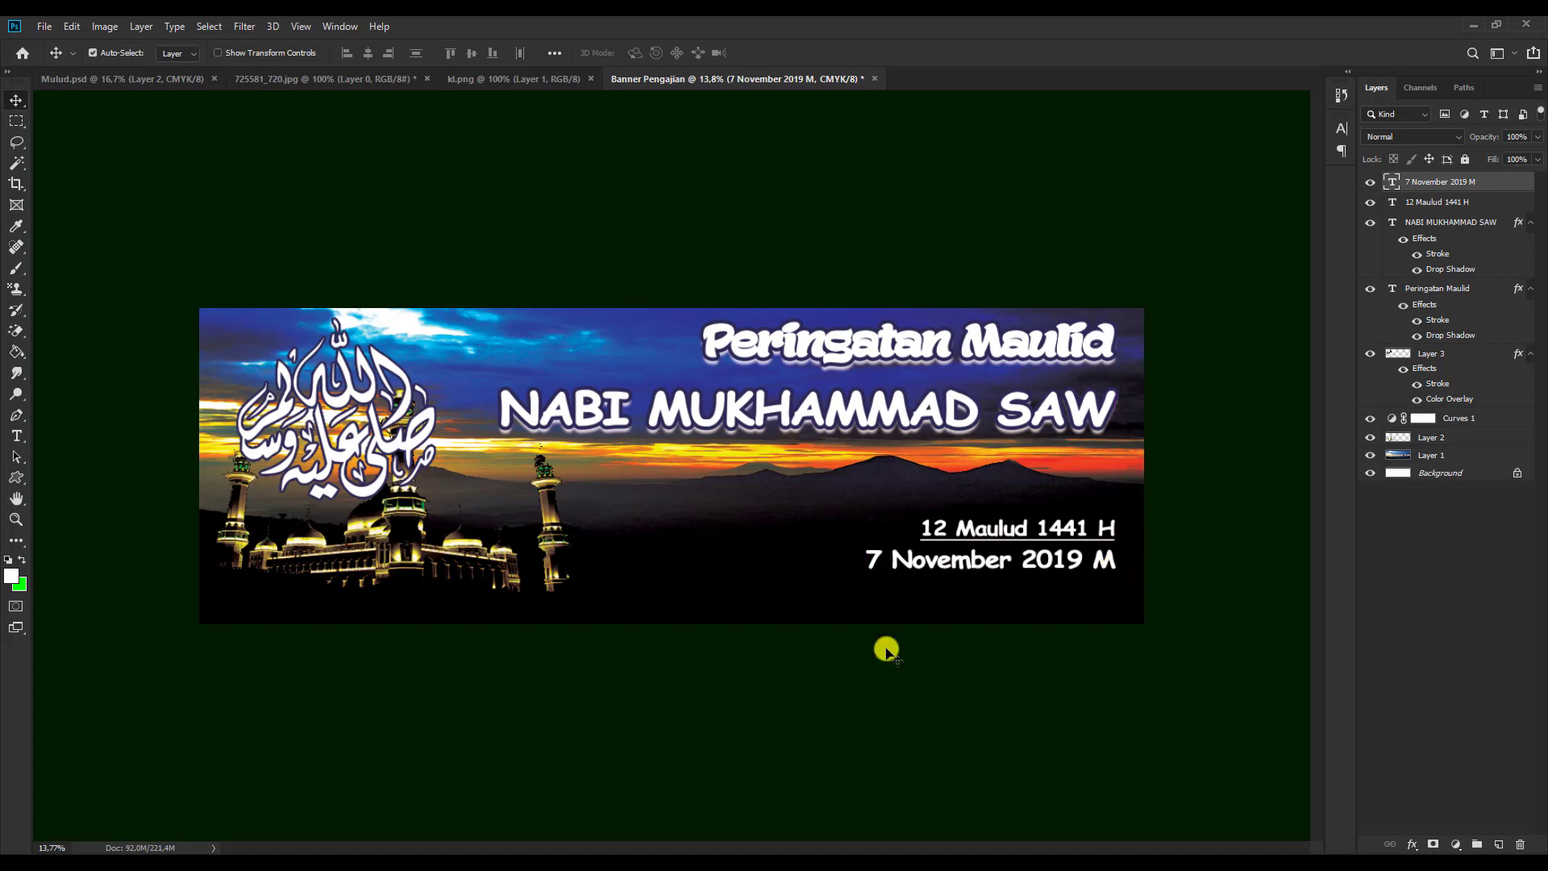
key("ctrl")
key("ctrl+t")
left_click_drag(865, 551, 919, 560)
key("Return")
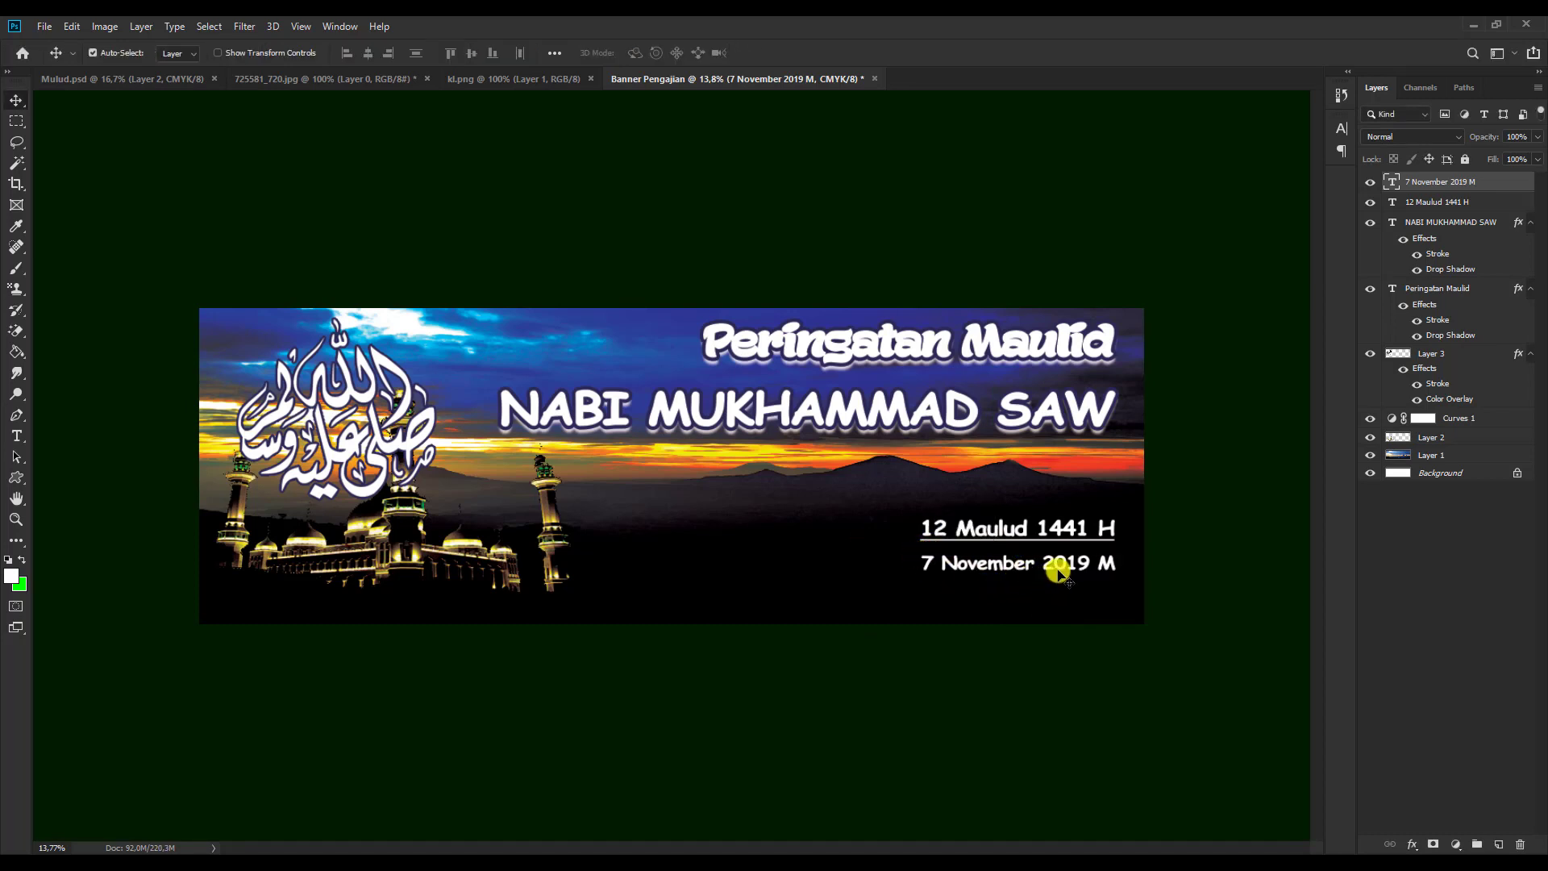
left_click_drag(1057, 570, 1058, 565)
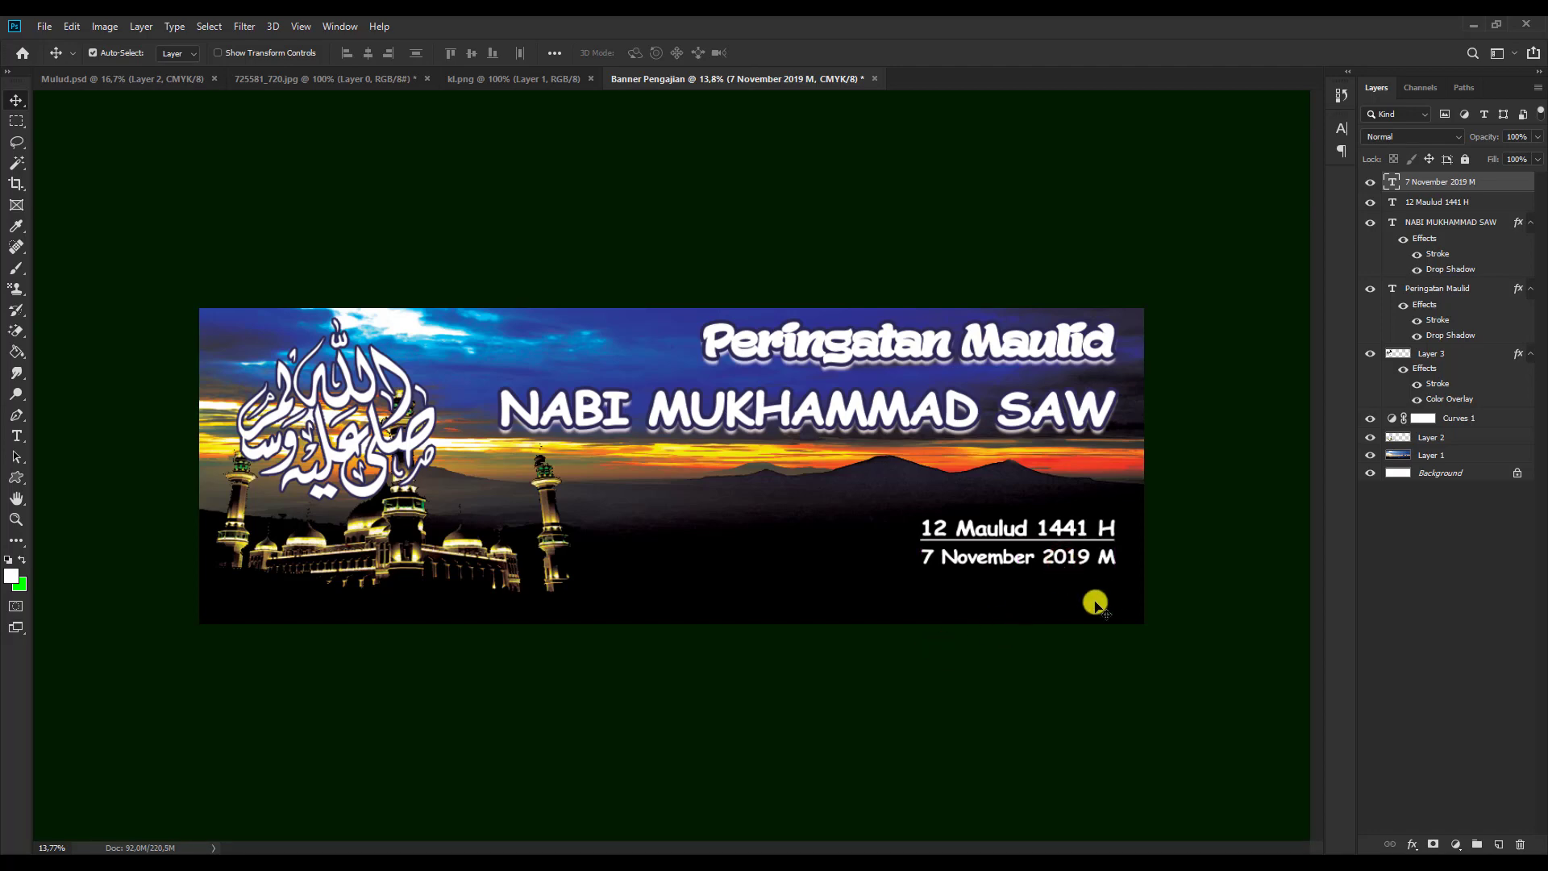
left_click(1451, 202, "shift")
Try the title's stroke and shadow on both dates, undo it, and shift the sunset photo slightly.
right_click(1463, 203)
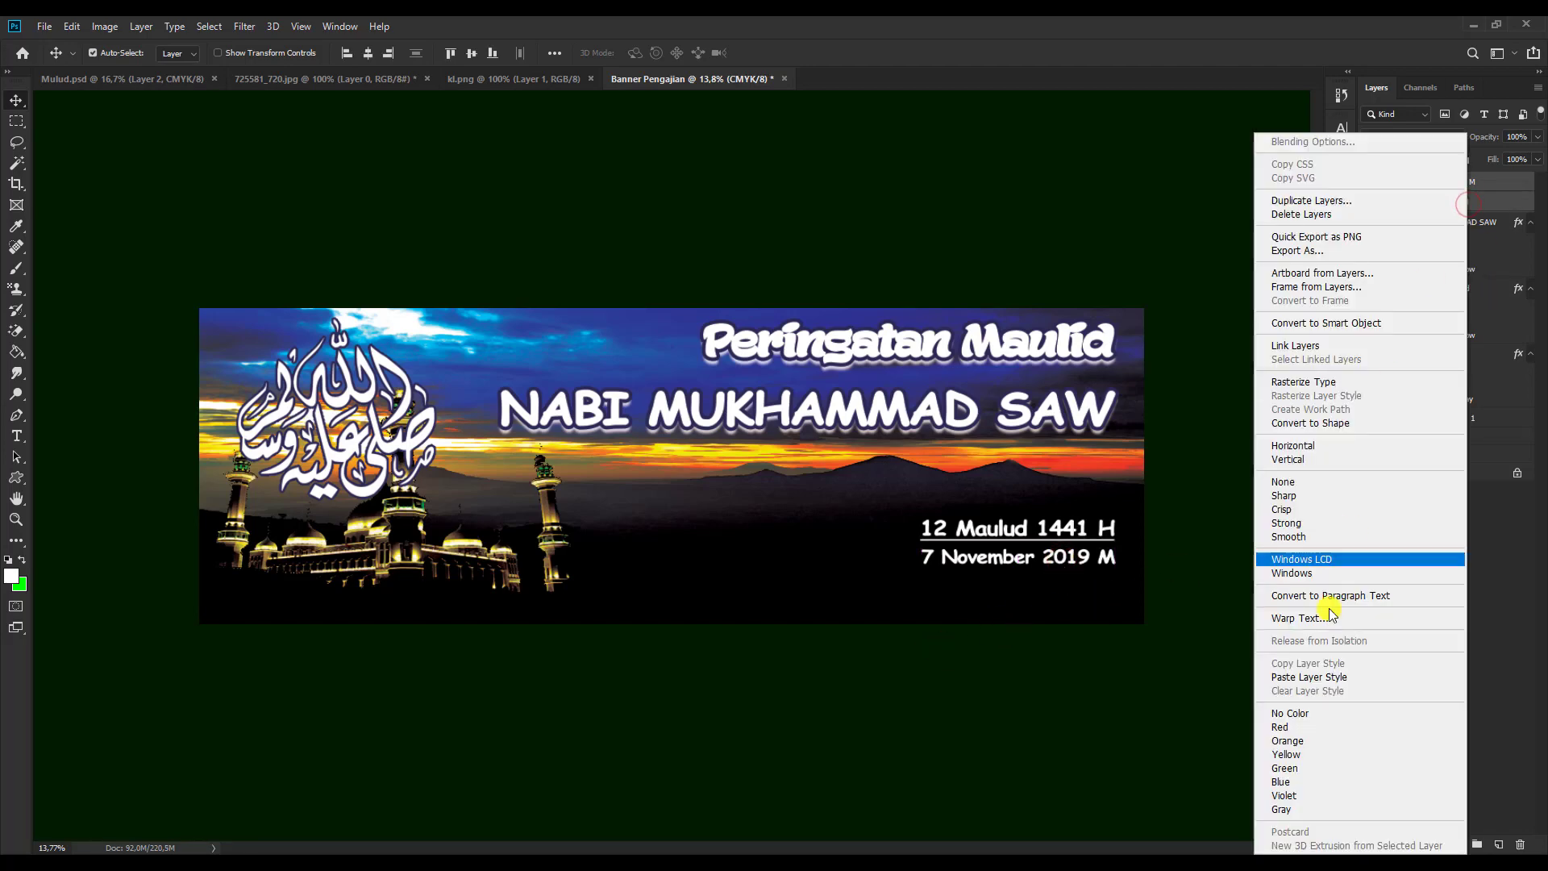
left_click(1329, 678)
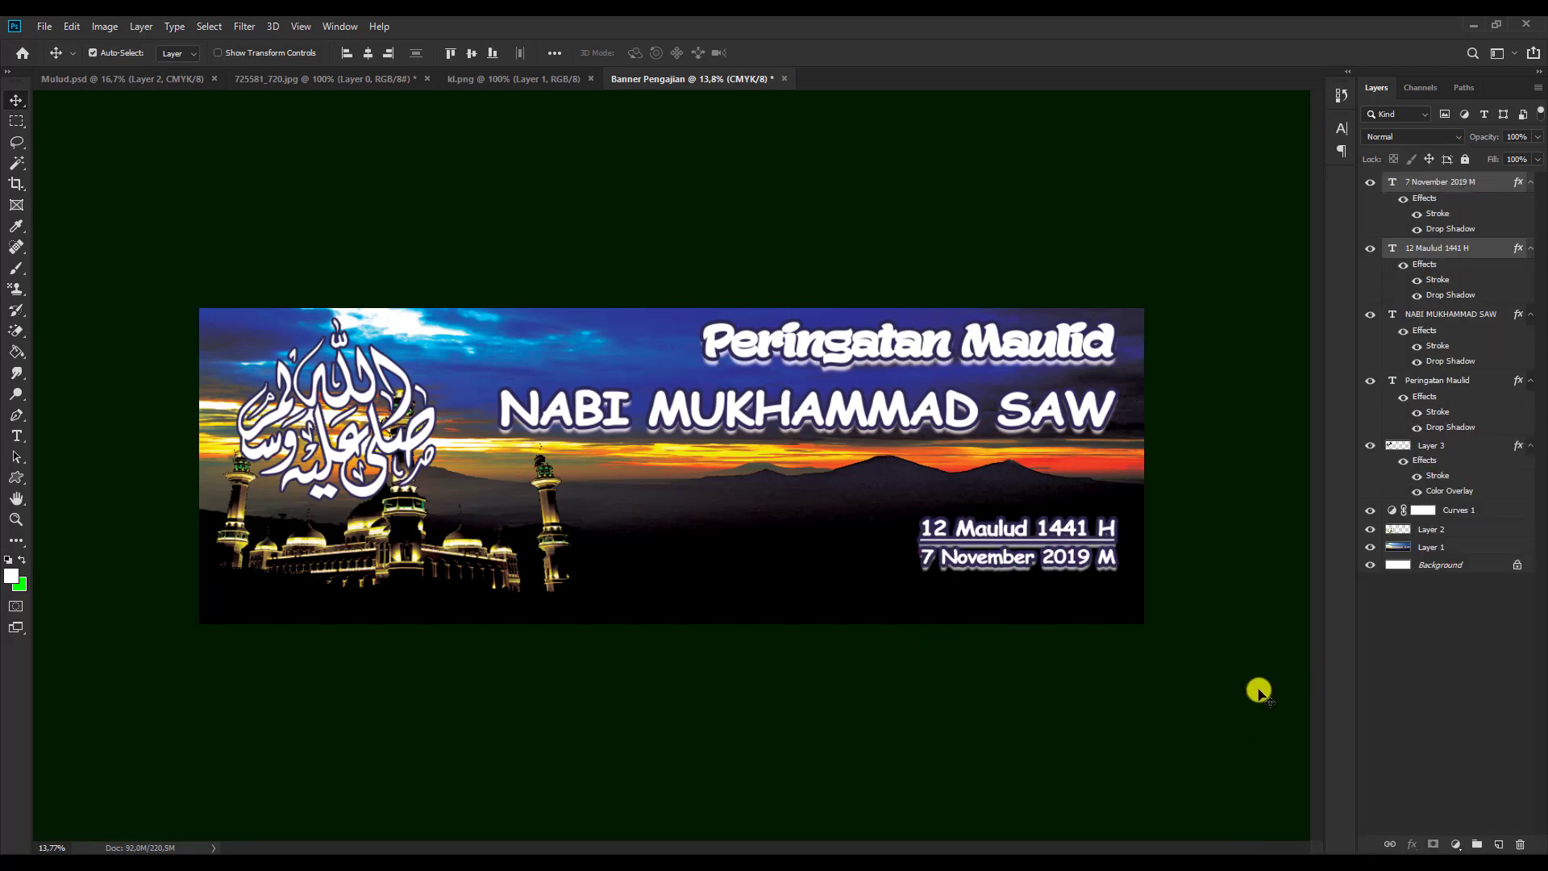
key("ctrl+z")
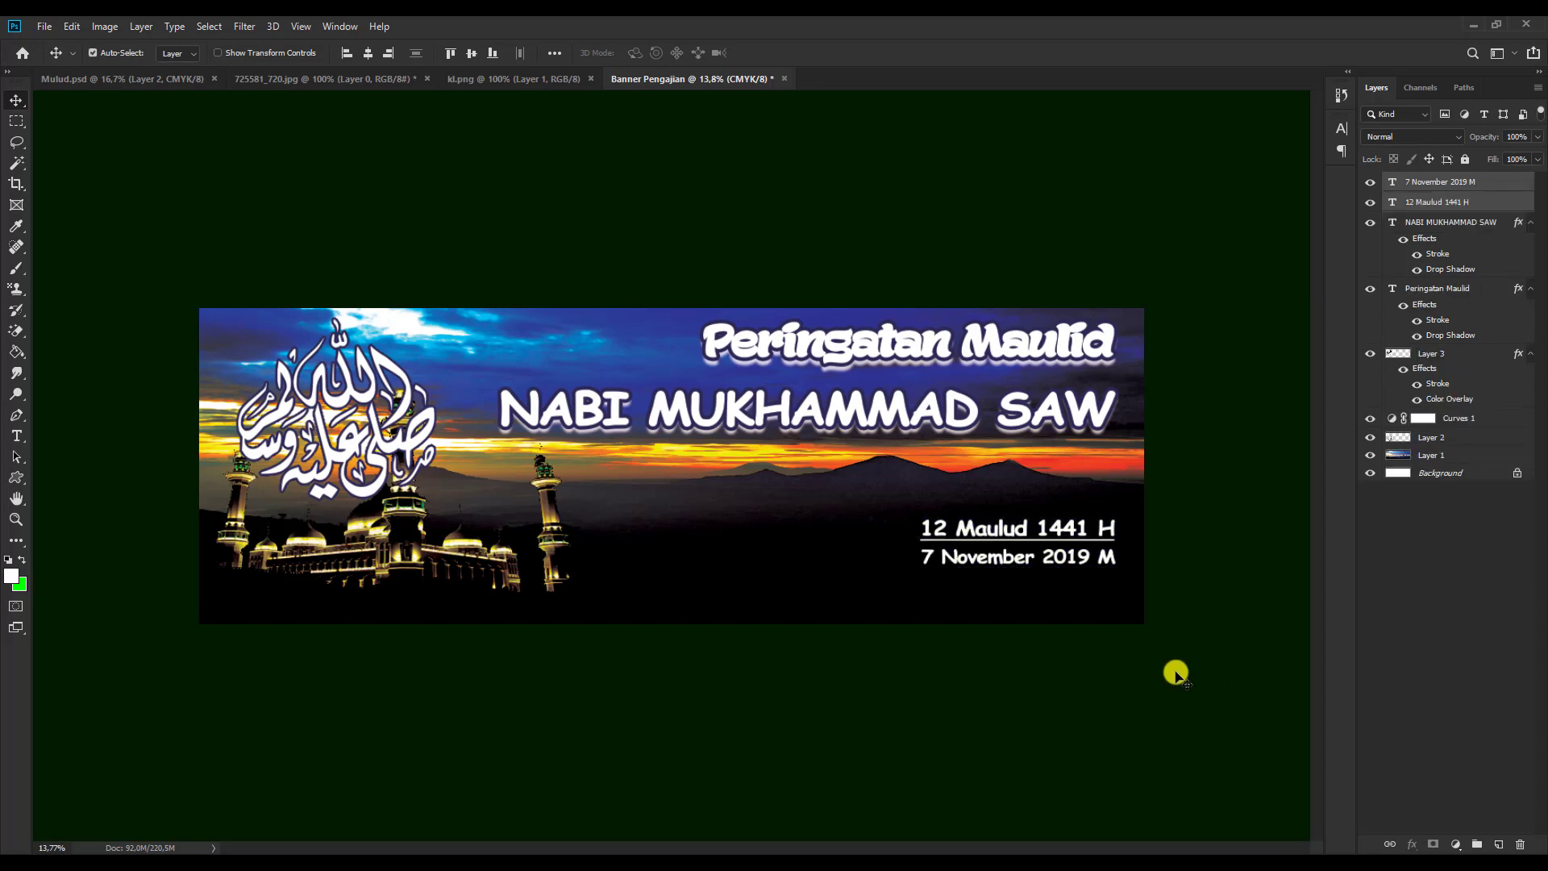
key("ctrl+z")
key("ctrl+z")
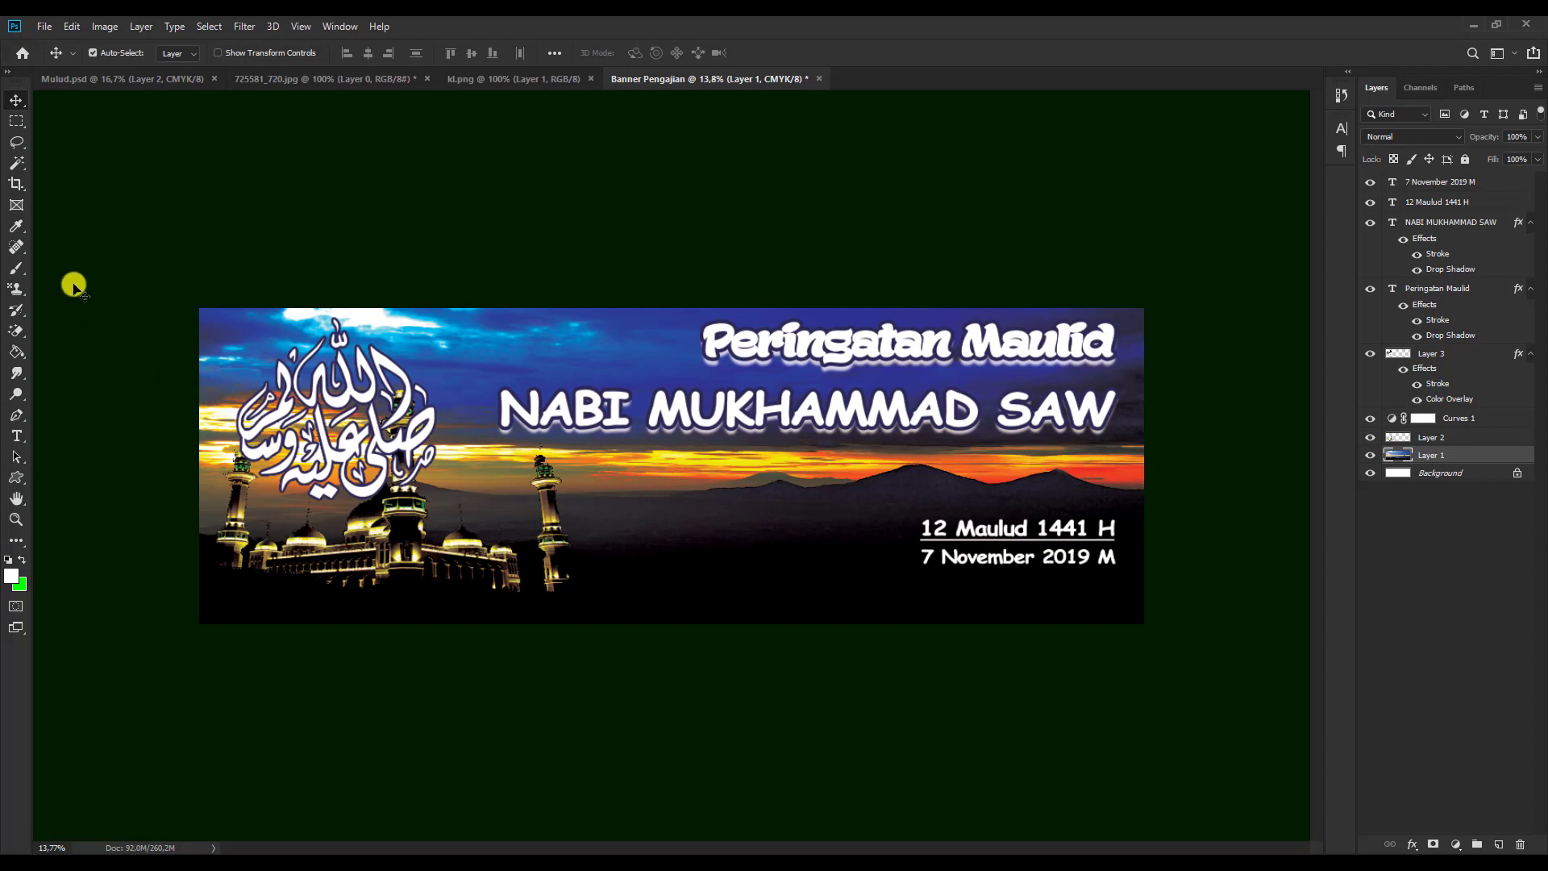
Crop the image to the banner's canvas bounds, deleting the sunset photo's overflowing pixels.
left_click(13, 183)
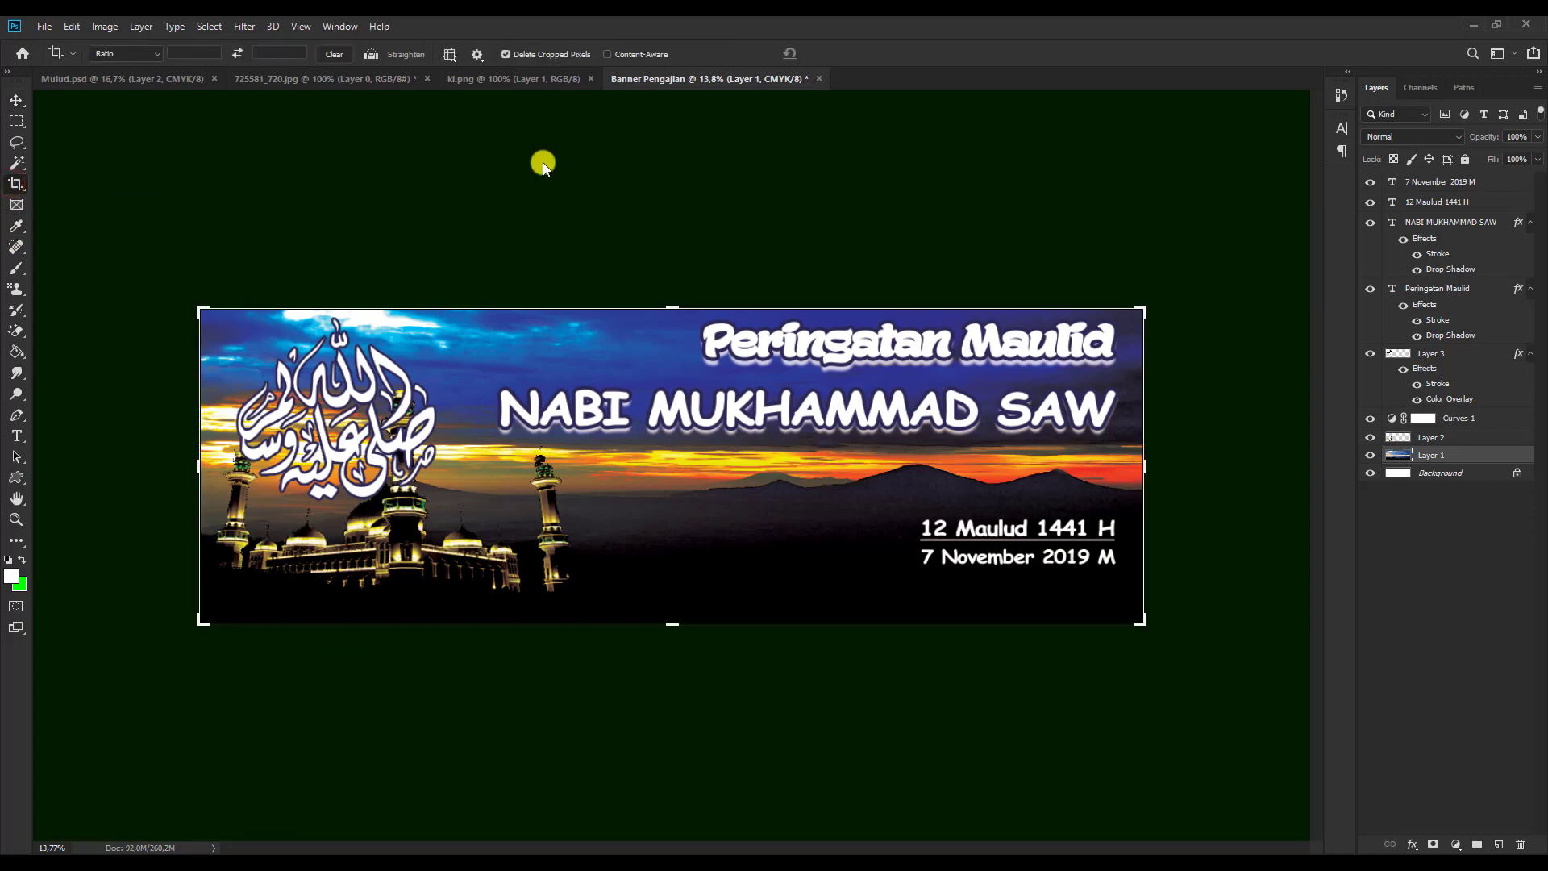
left_click(581, 162)
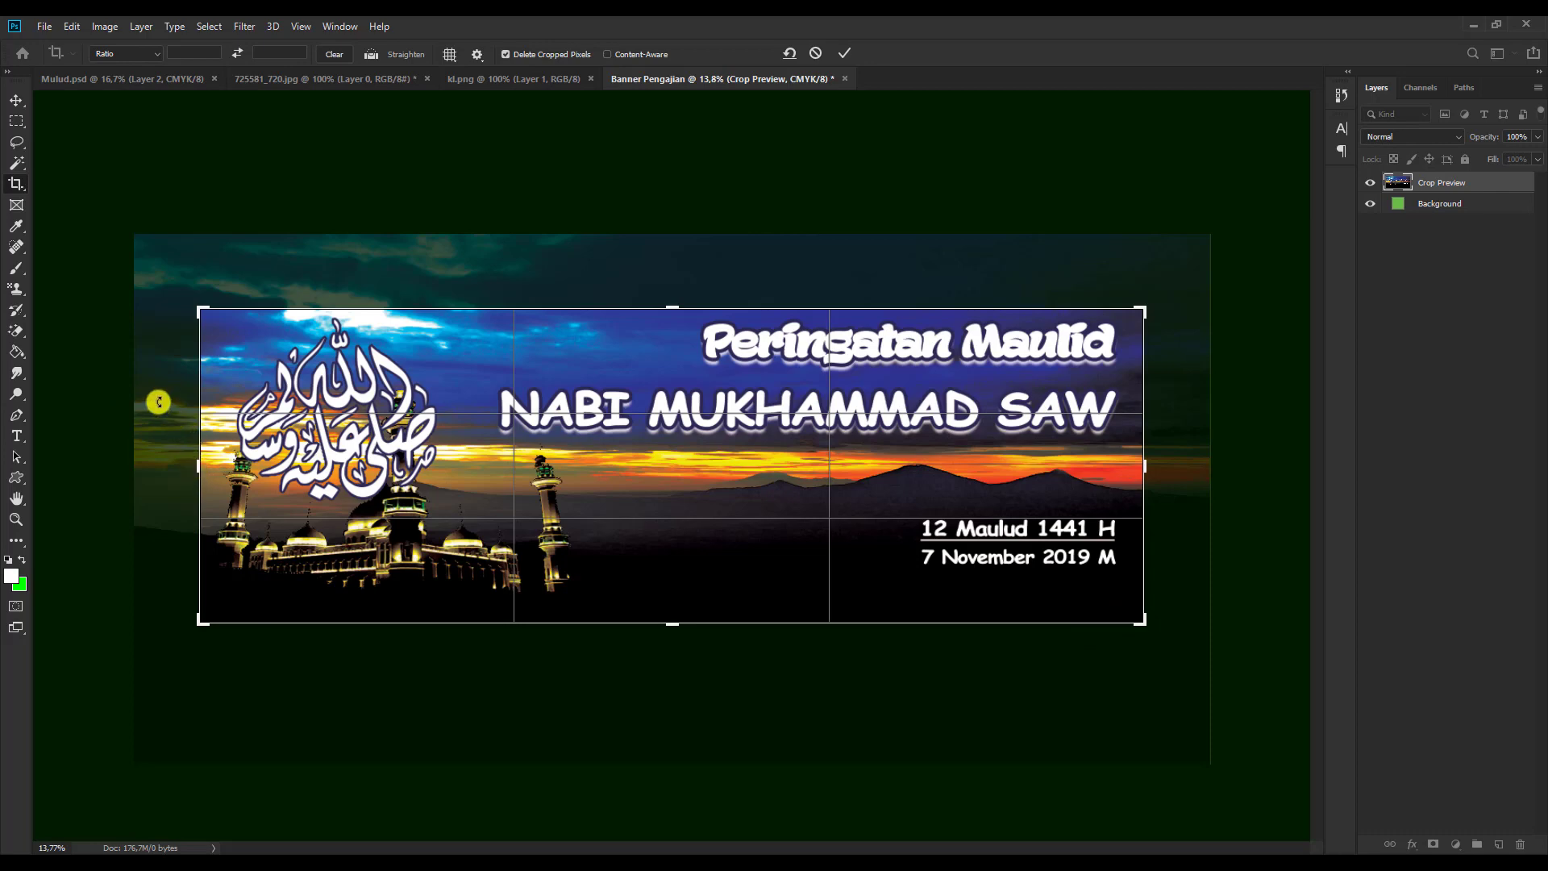
key("ctrl+h")
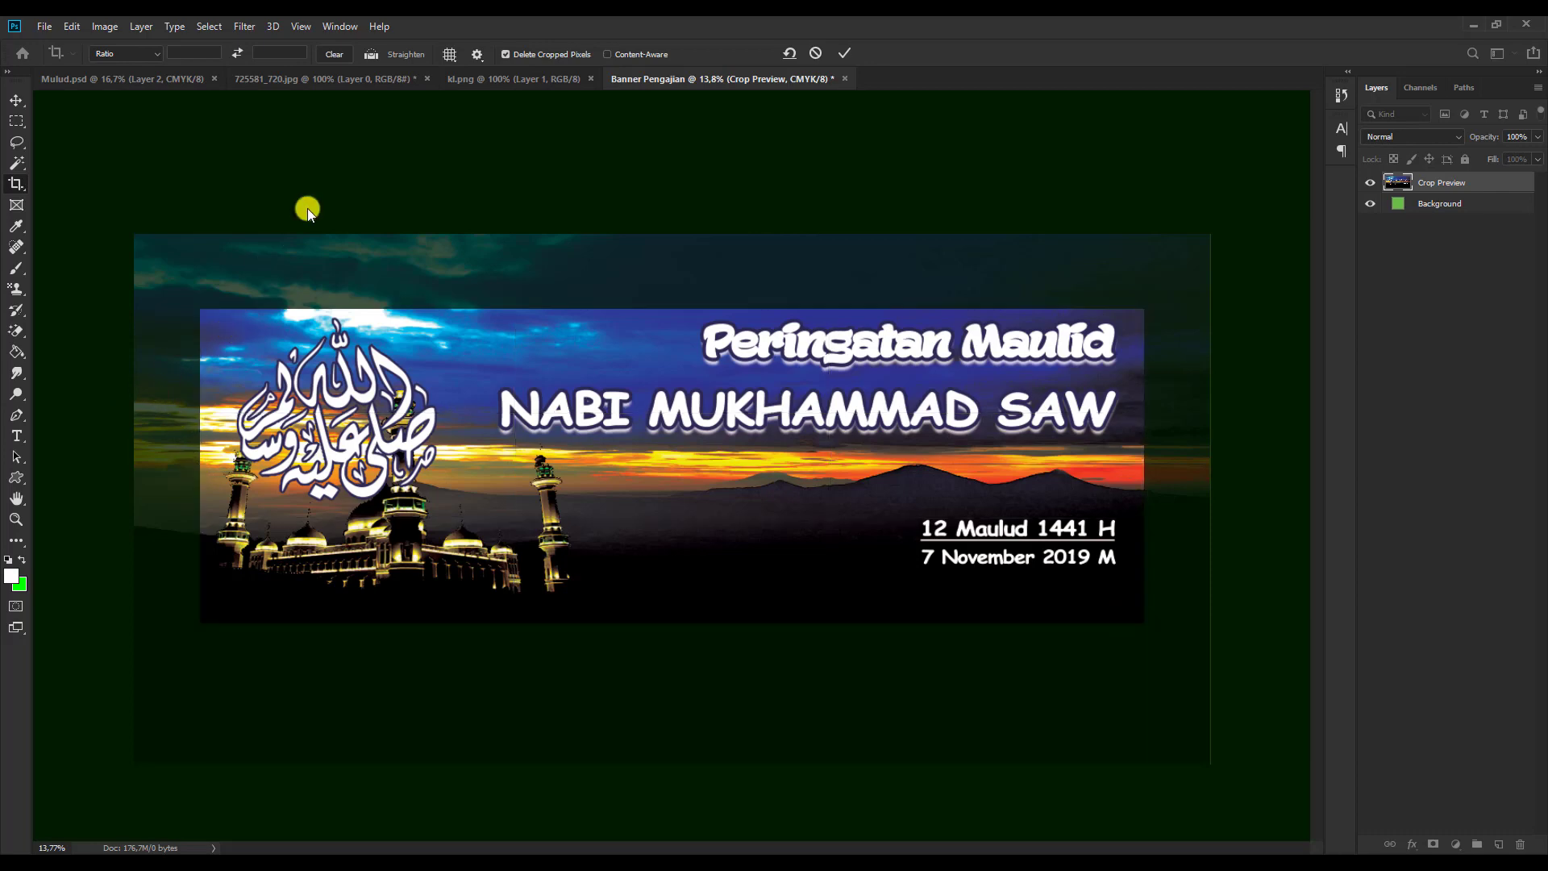
key("Return")
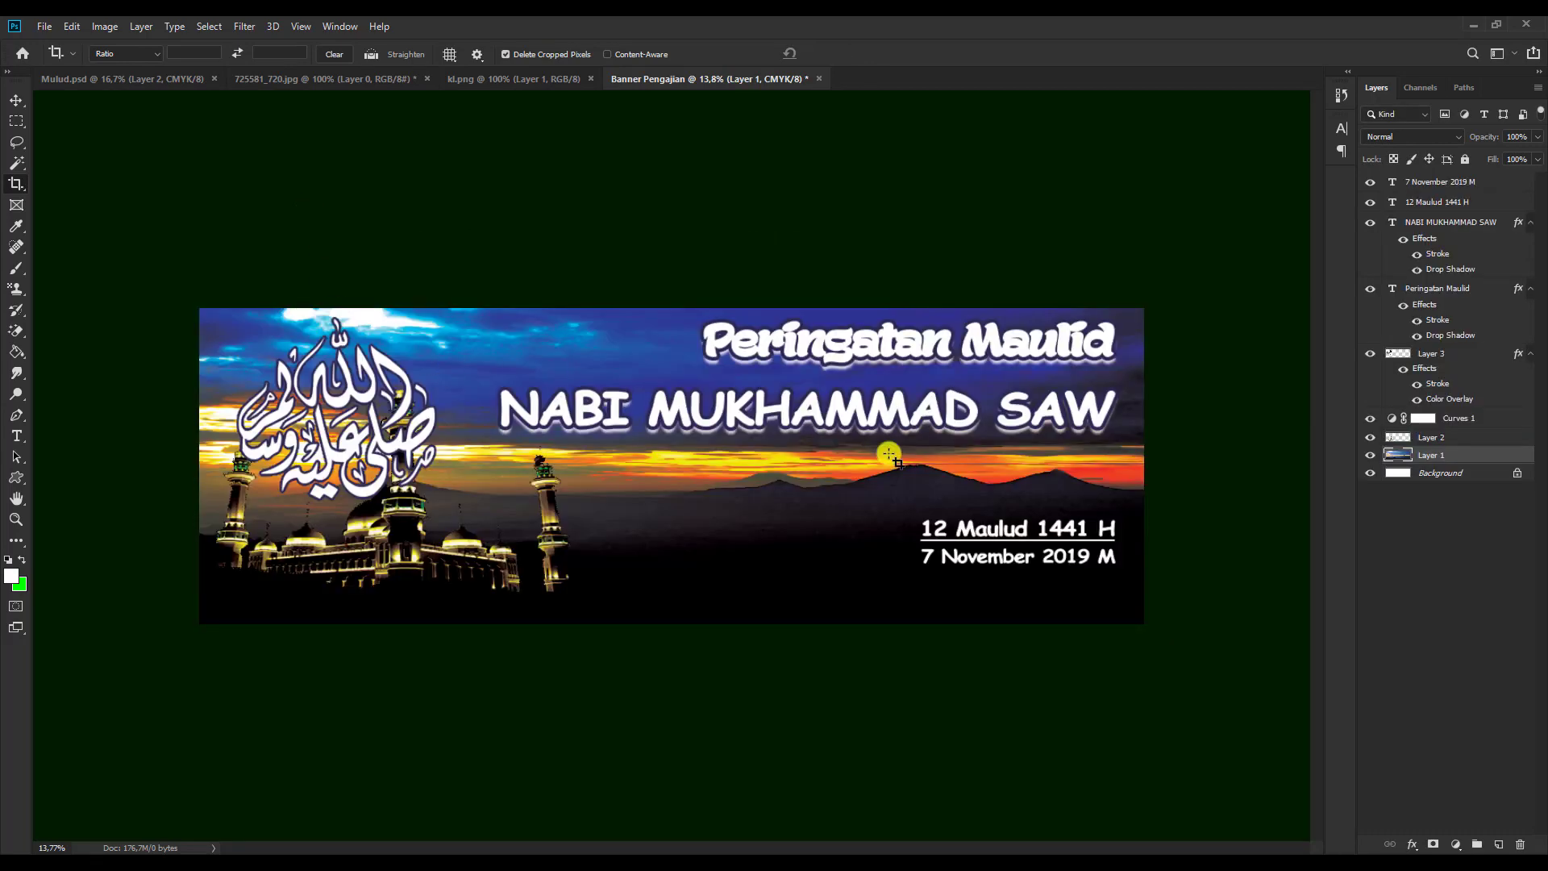
left_click(16, 100)
left_click(305, 94)
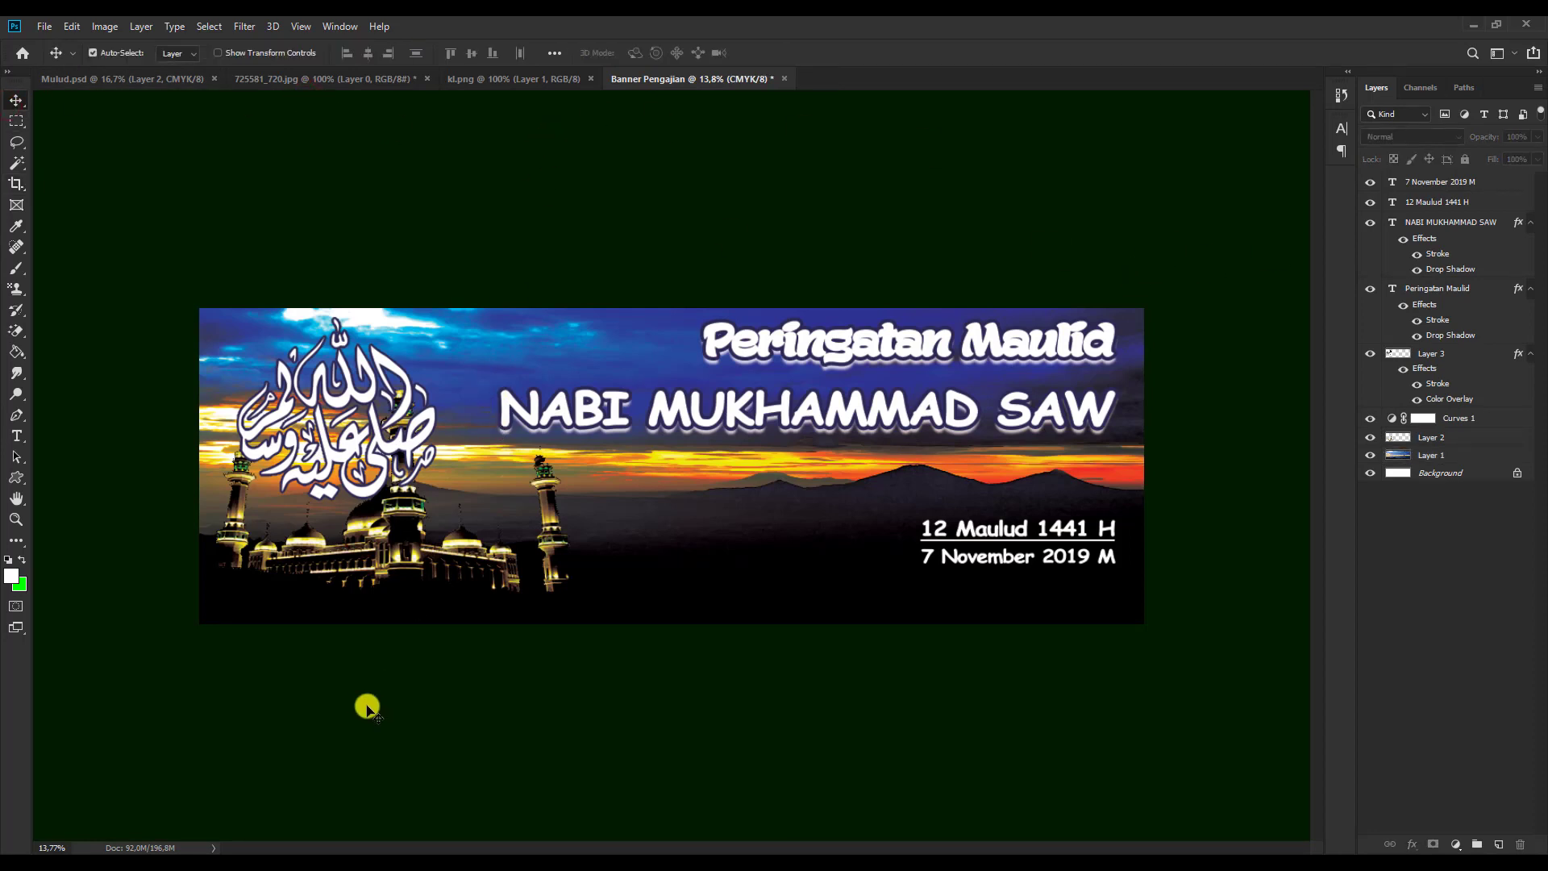
Drag the hadith quote text layer from Mulud.psd into Banner Pengajian's lower left.
left_click(98, 76)
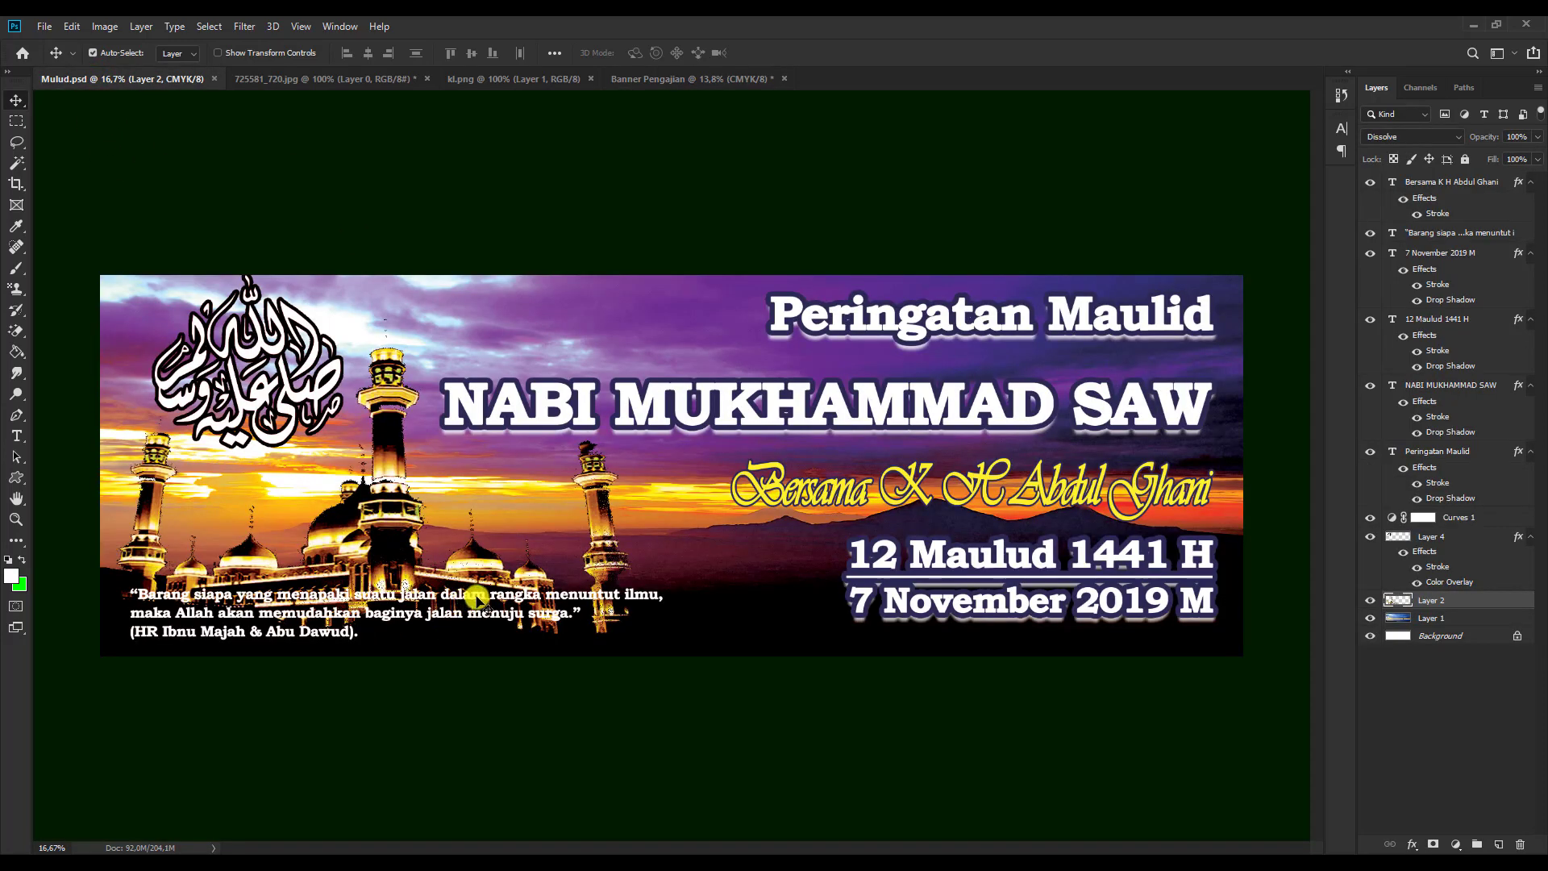
left_click(478, 599)
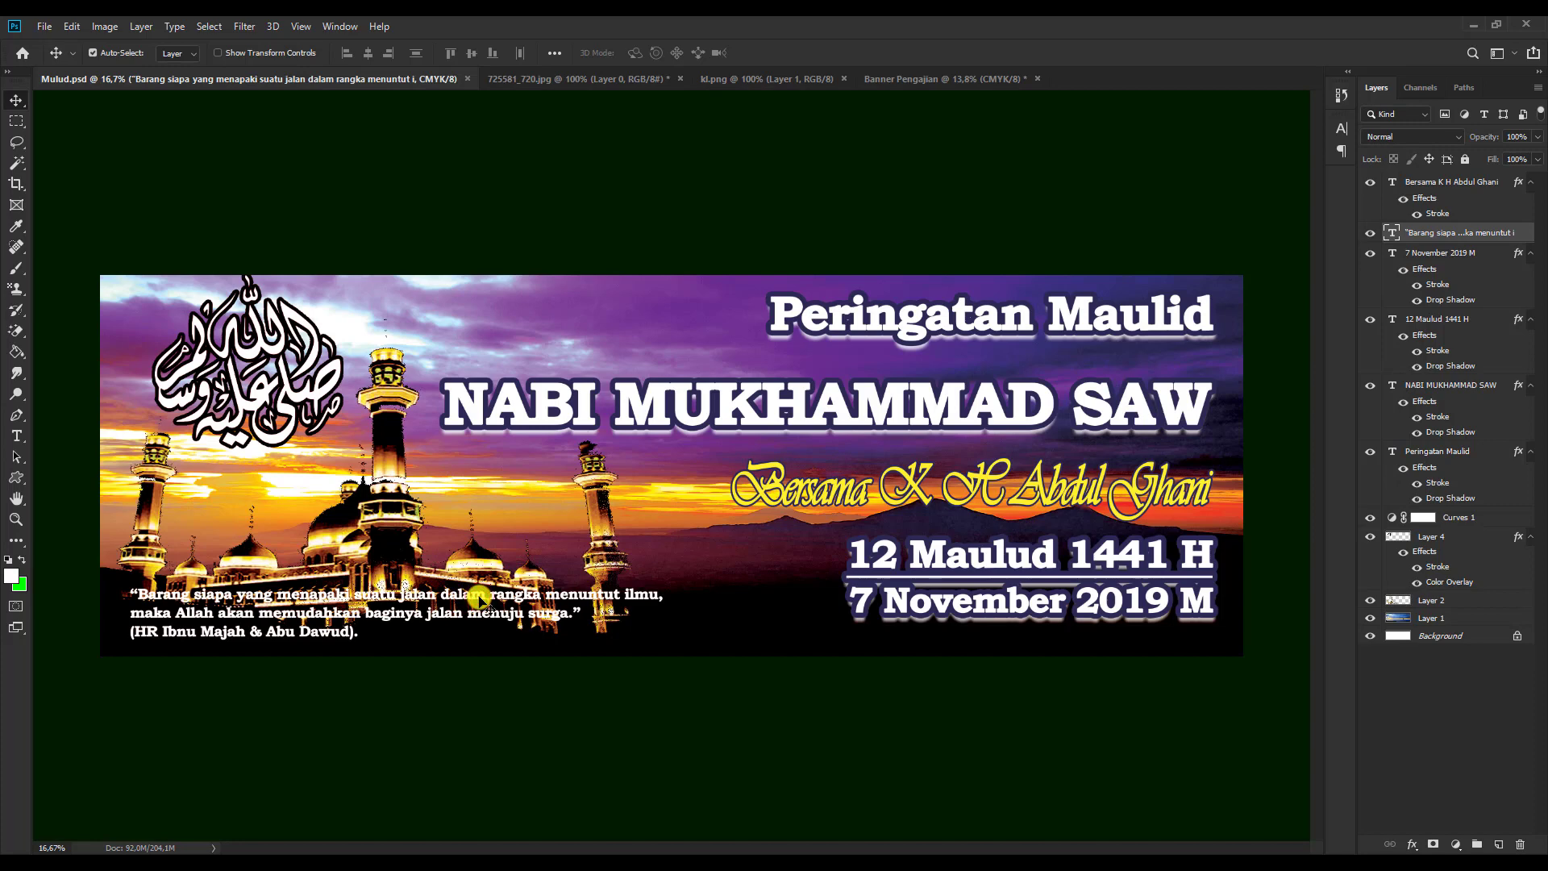
left_click_drag(479, 599, 511, 573)
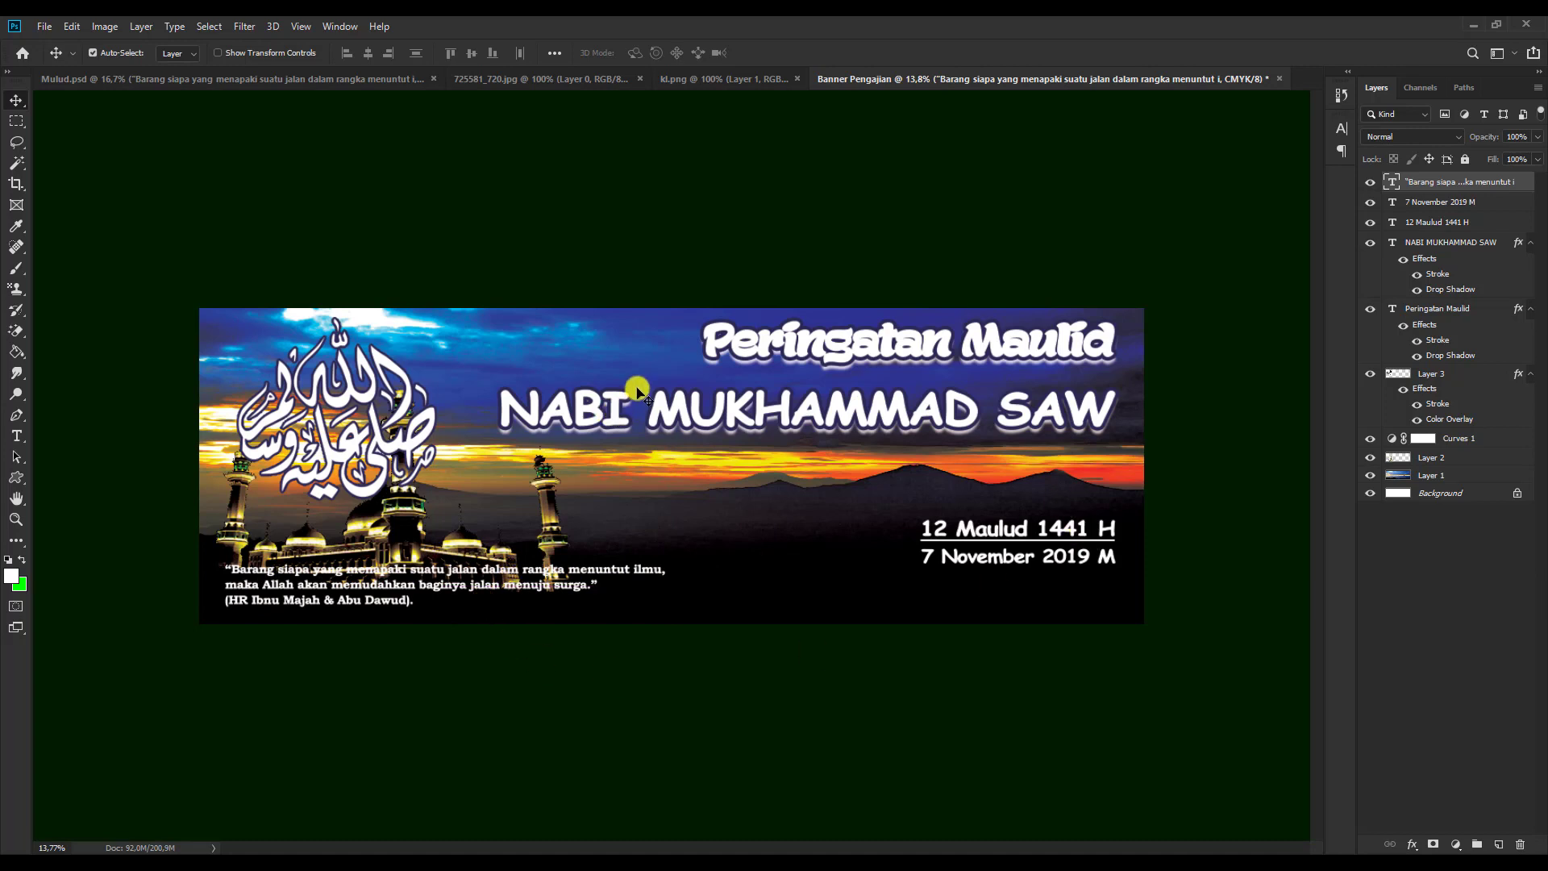
Add a 'Bersama KH Abdul Ghani' text line, enlarge it, and place it beside the Hijri date.
left_click(17, 435)
left_click(640, 502)
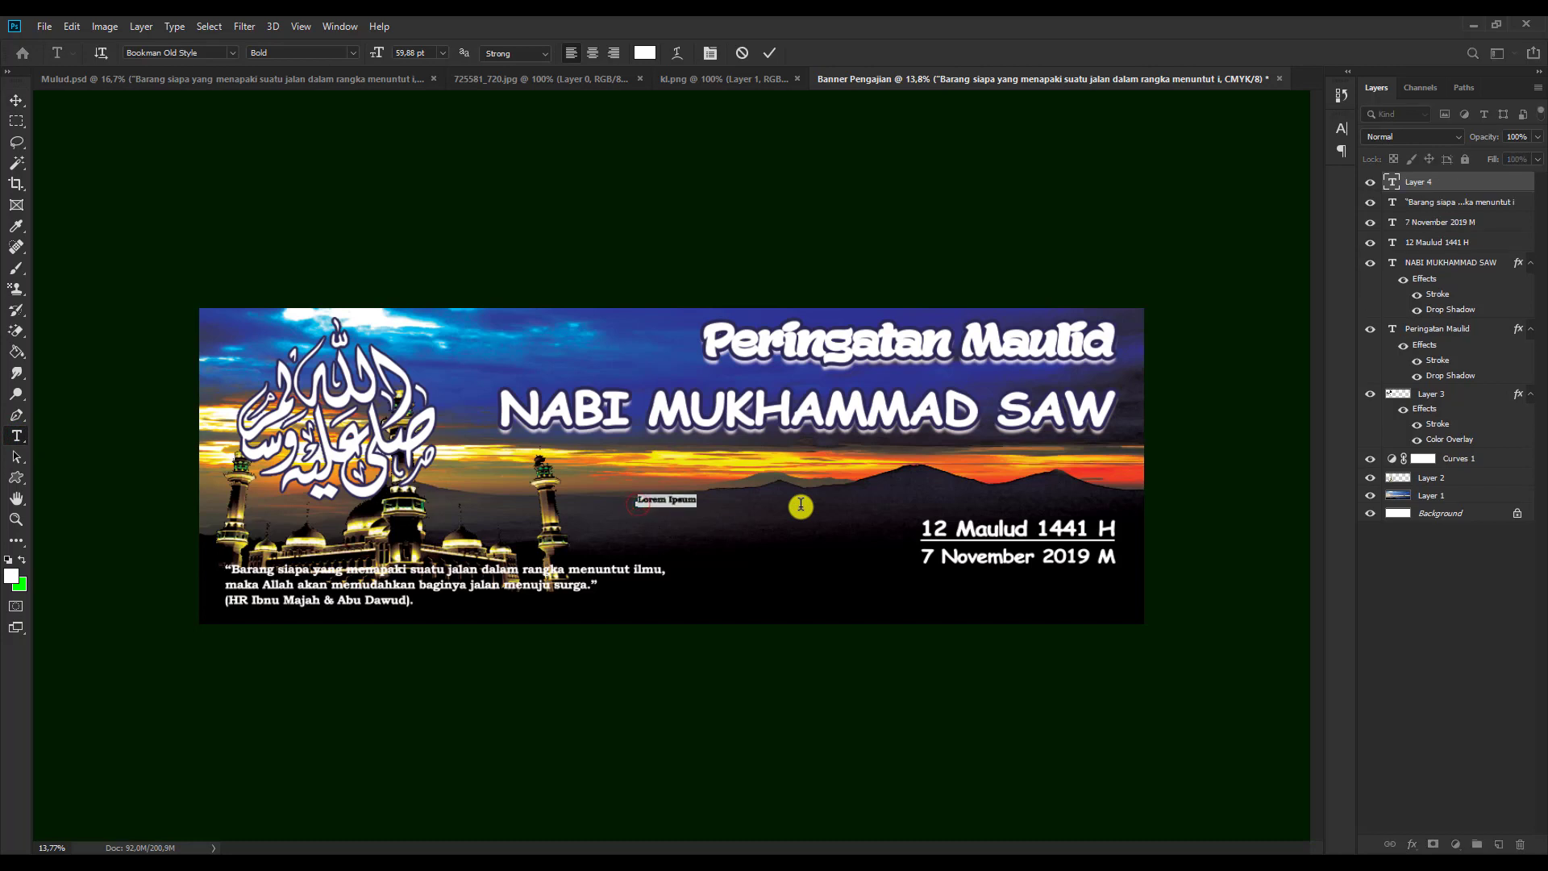
type("Bersama KH Abdul Ghani")
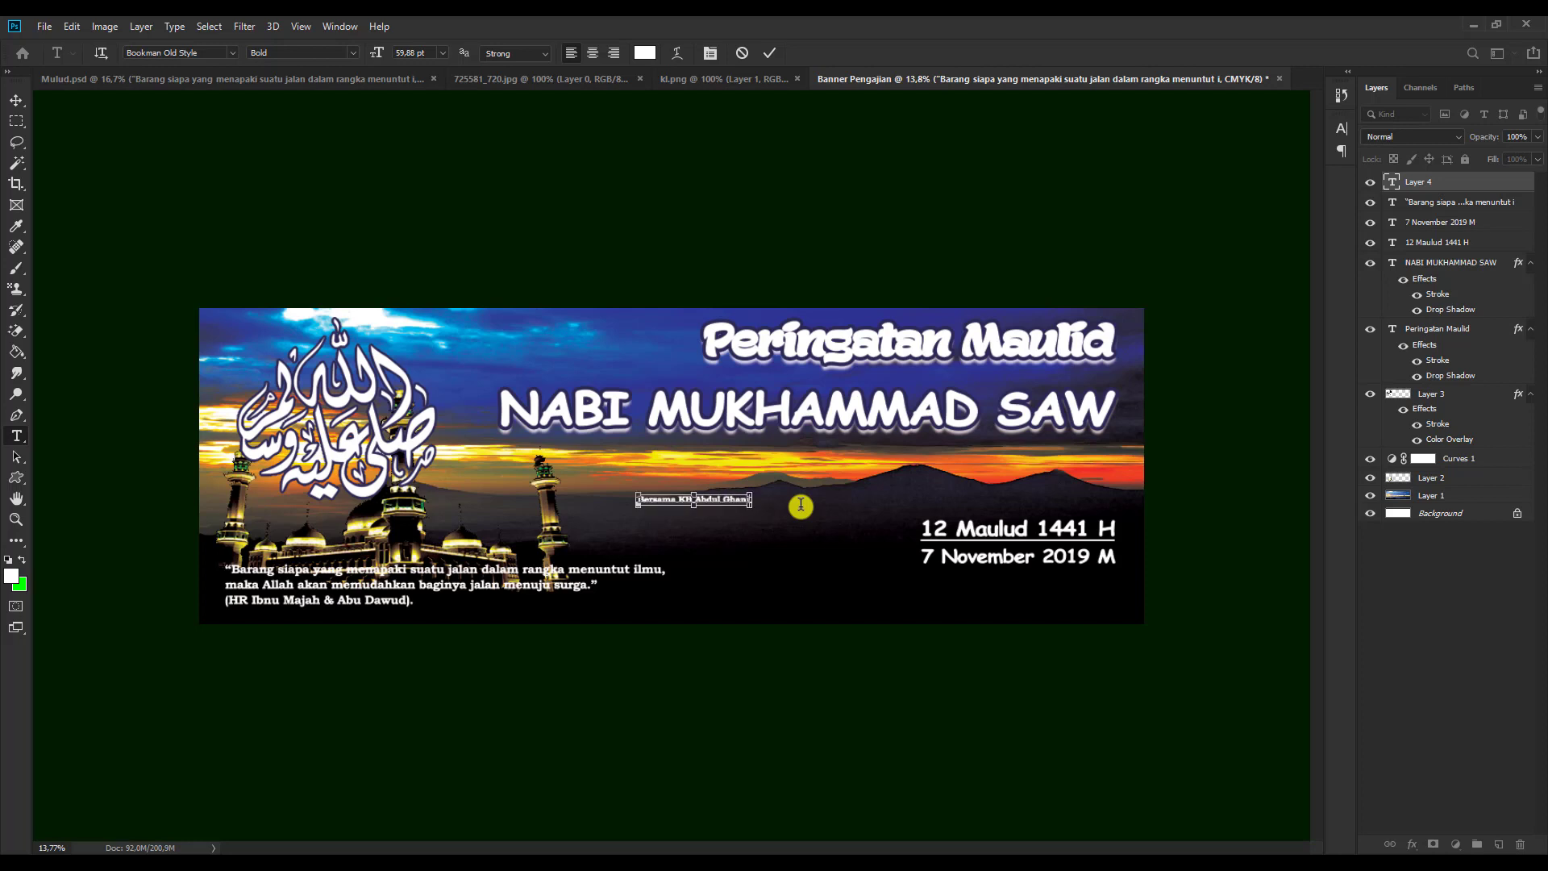
left_click_drag(751, 508, 894, 607)
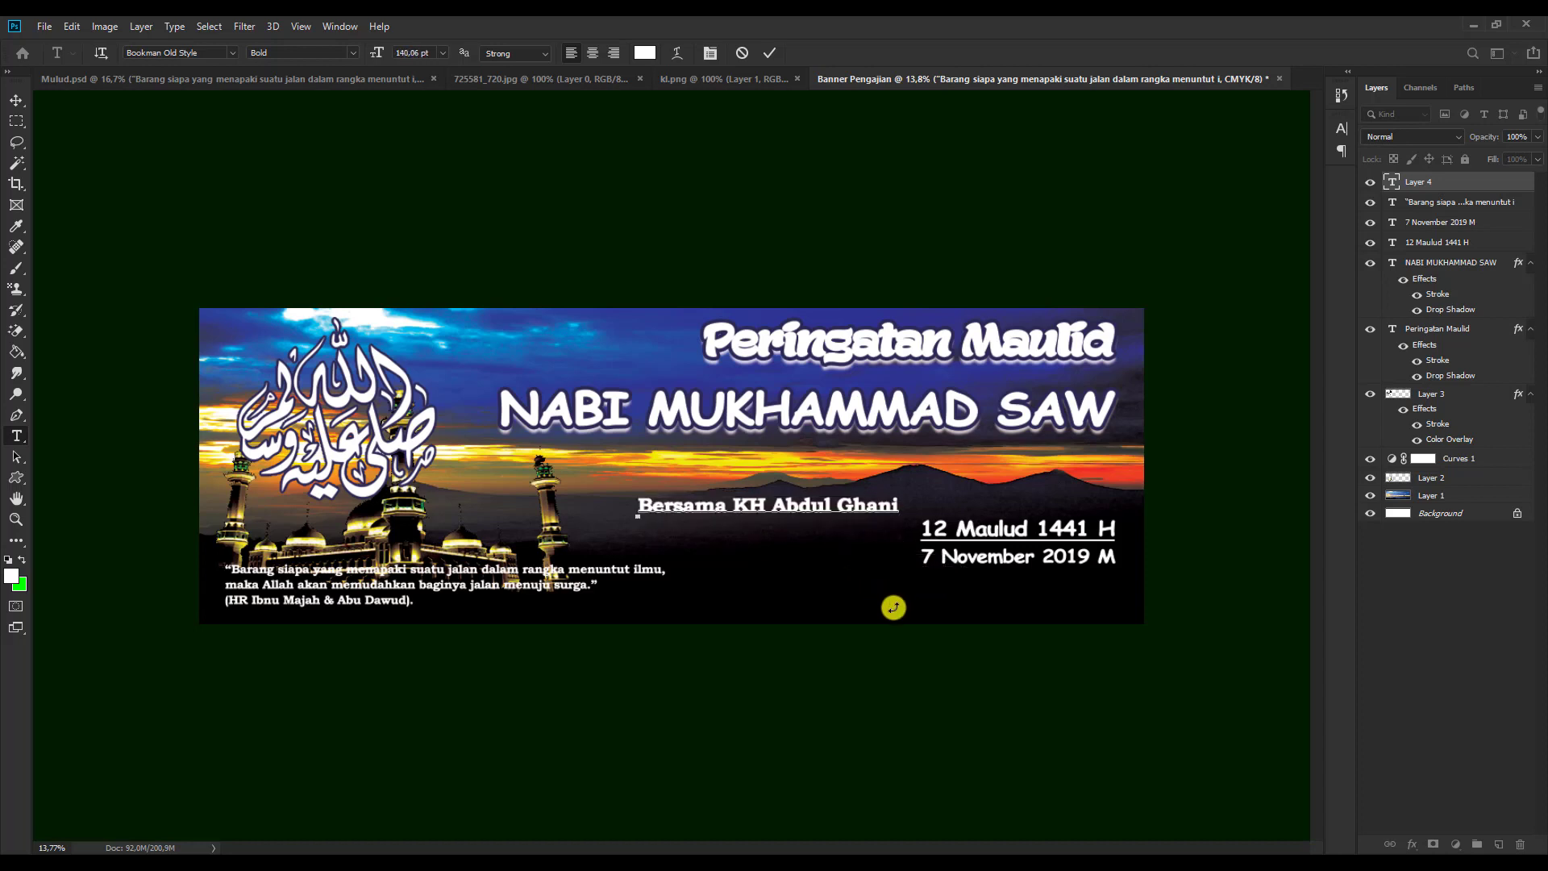
left_click(16, 99)
mouse_move(866, 510)
left_mouse_down()
mouse_move(1048, 448)
mouse_move(1064, 460)
mouse_move(874, 525)
left_mouse_up()
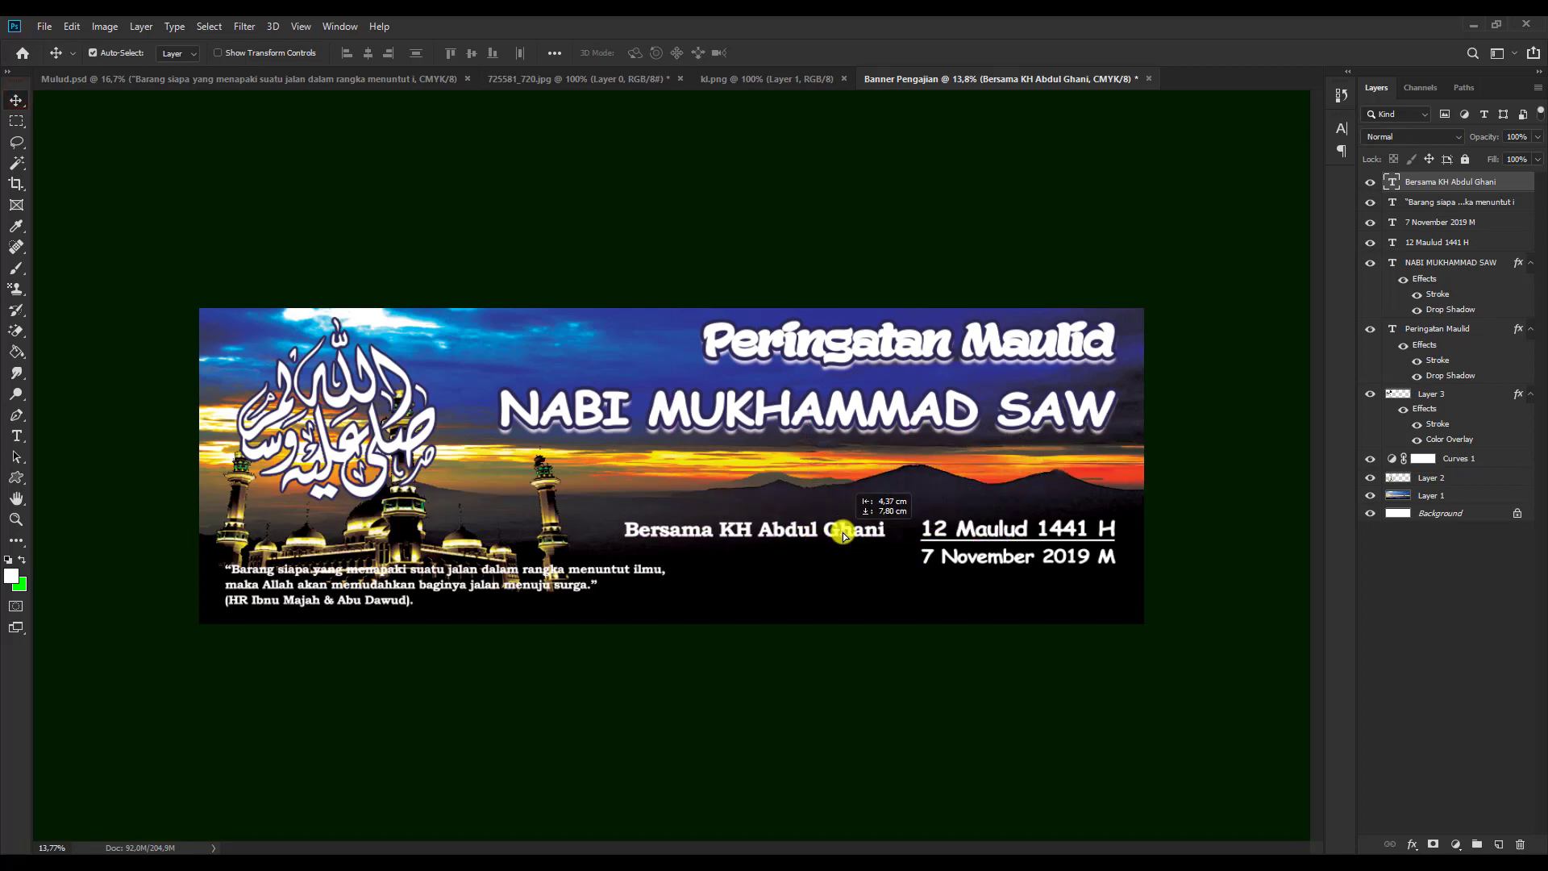
Scale the Bersama line to about 132% and right-align it just above '12 Maulud 1441 H'.
key("ctrl+t")
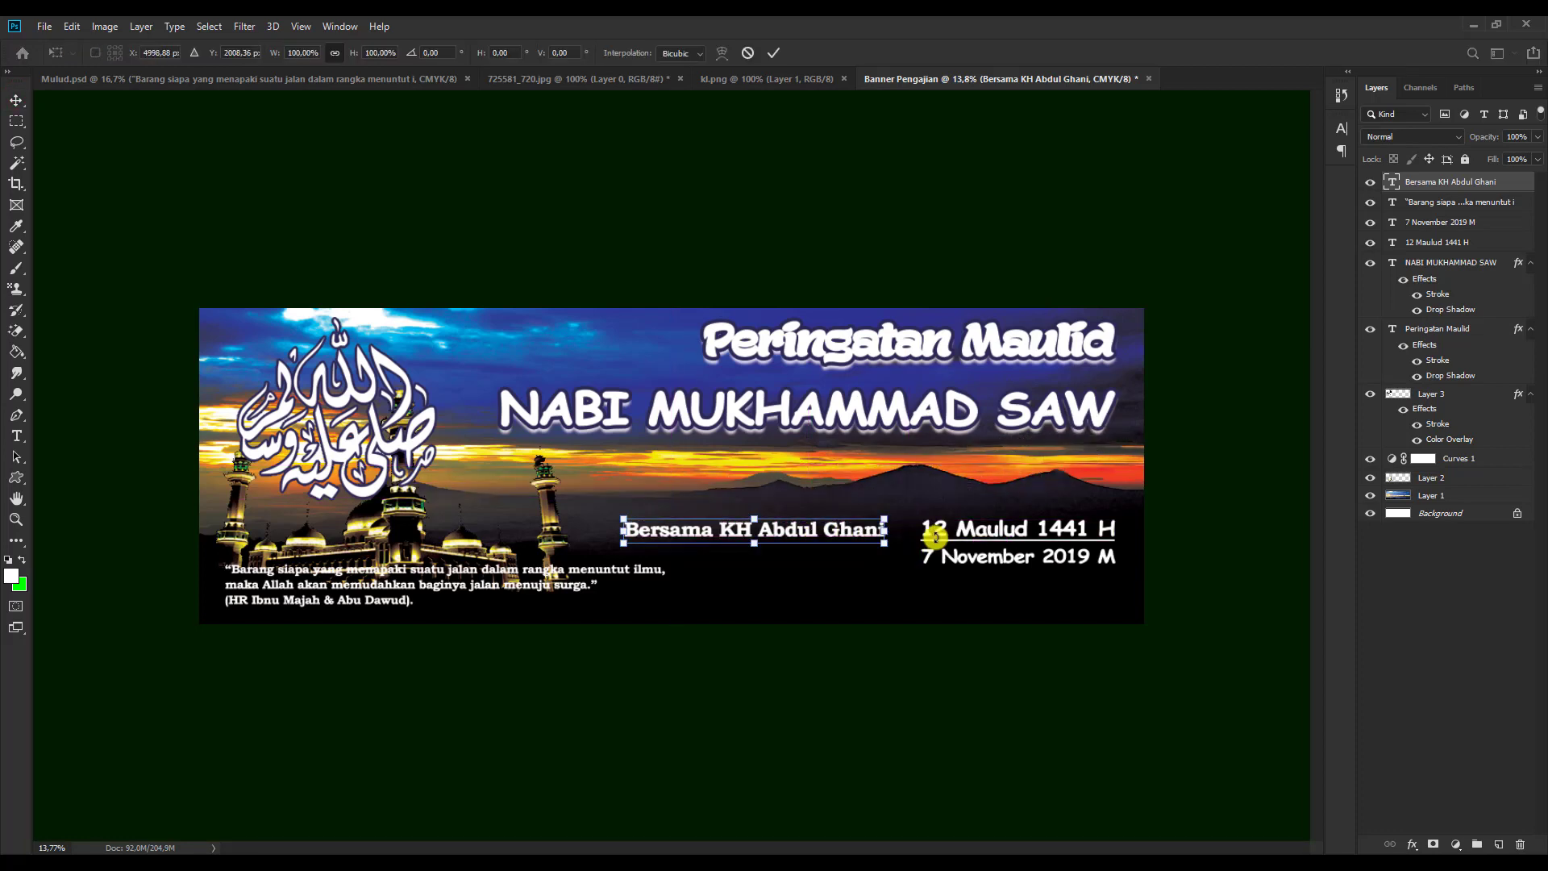
left_click_drag(885, 520, 966, 477)
left_click_drag(839, 536, 961, 477)
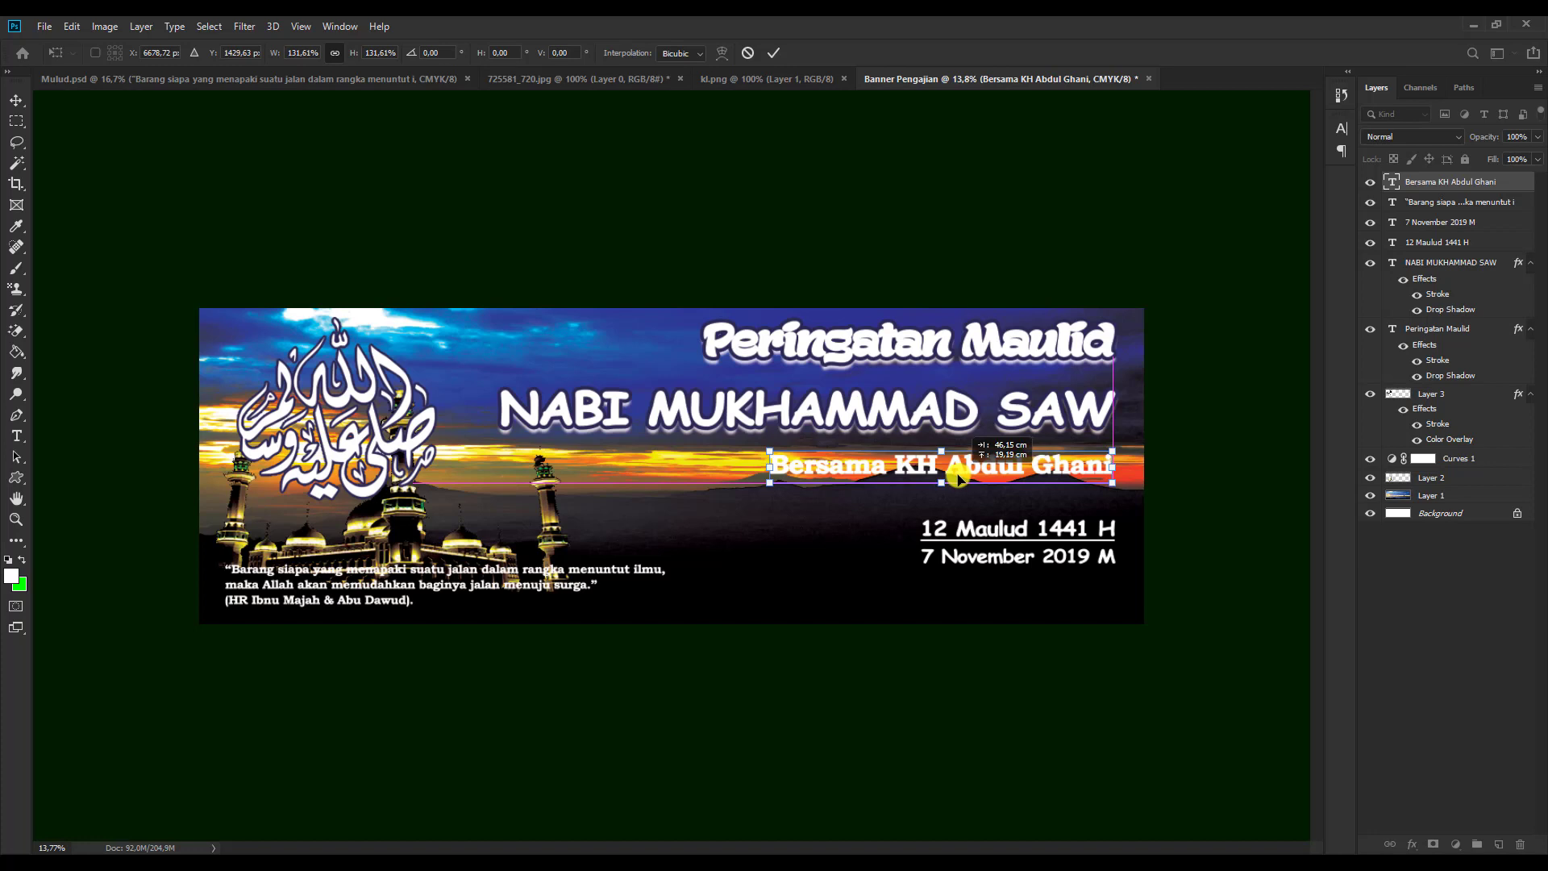
mouse_move(959, 479)
left_mouse_down()
mouse_move(942, 523)
mouse_move(954, 496)
left_mouse_up()
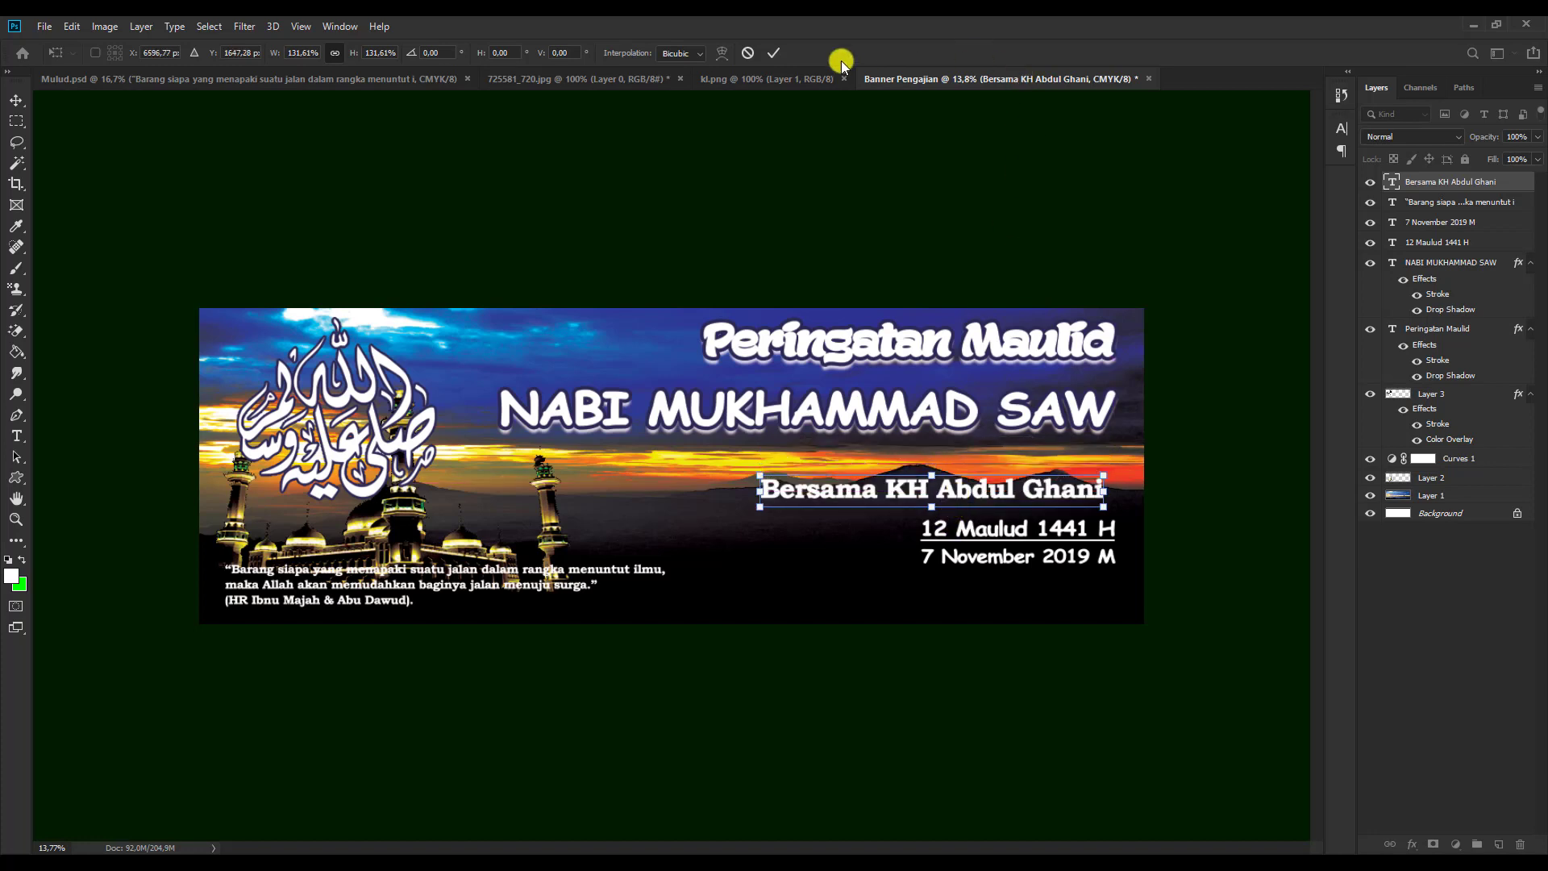
left_click(774, 52)
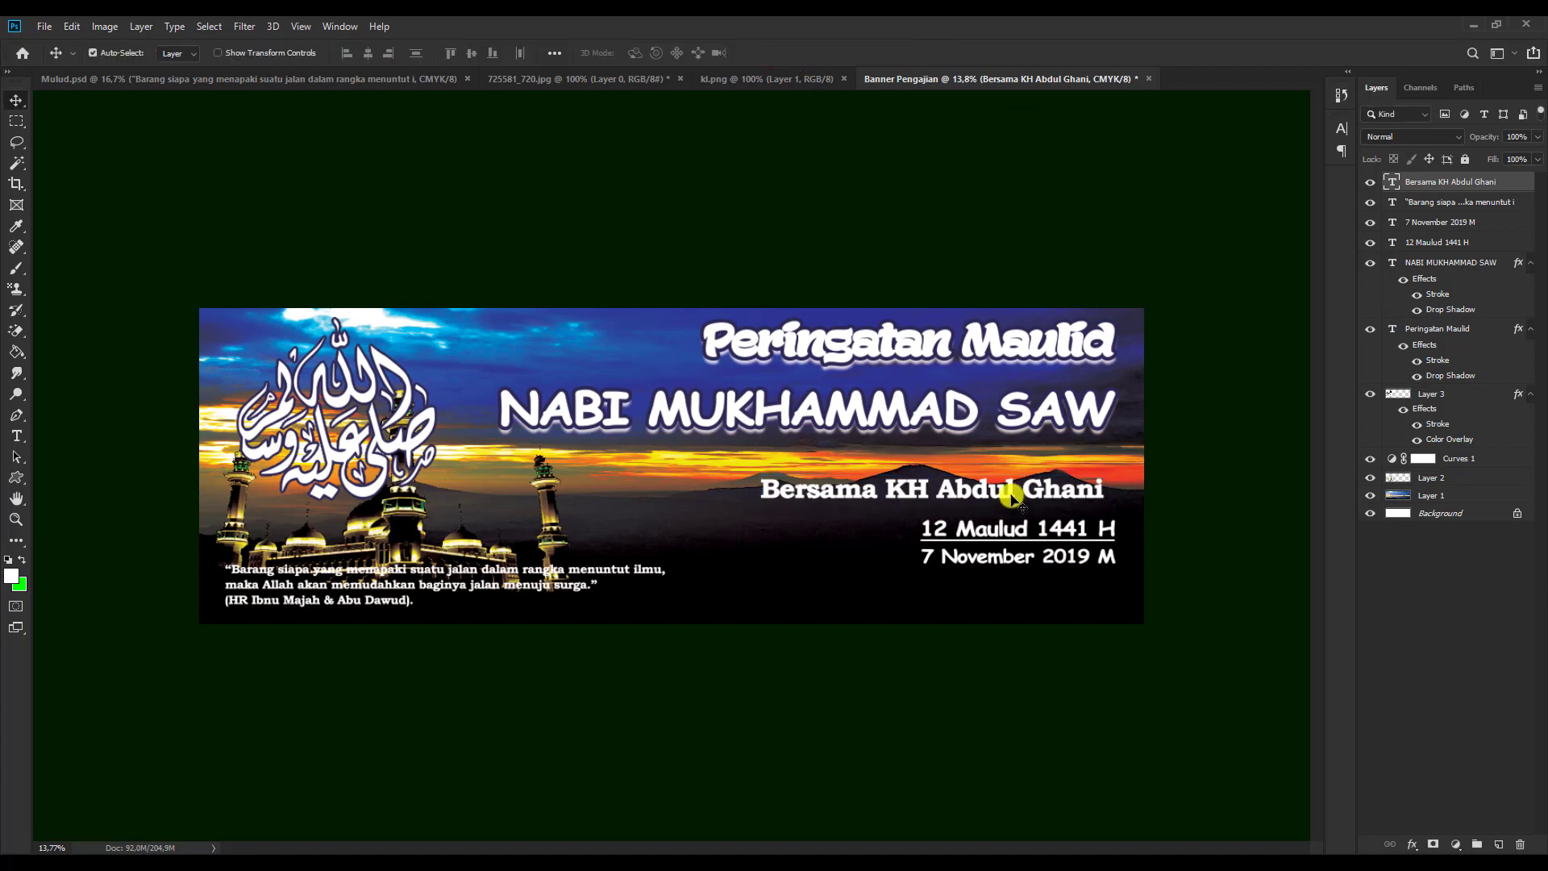
left_click_drag(1010, 495, 1023, 498)
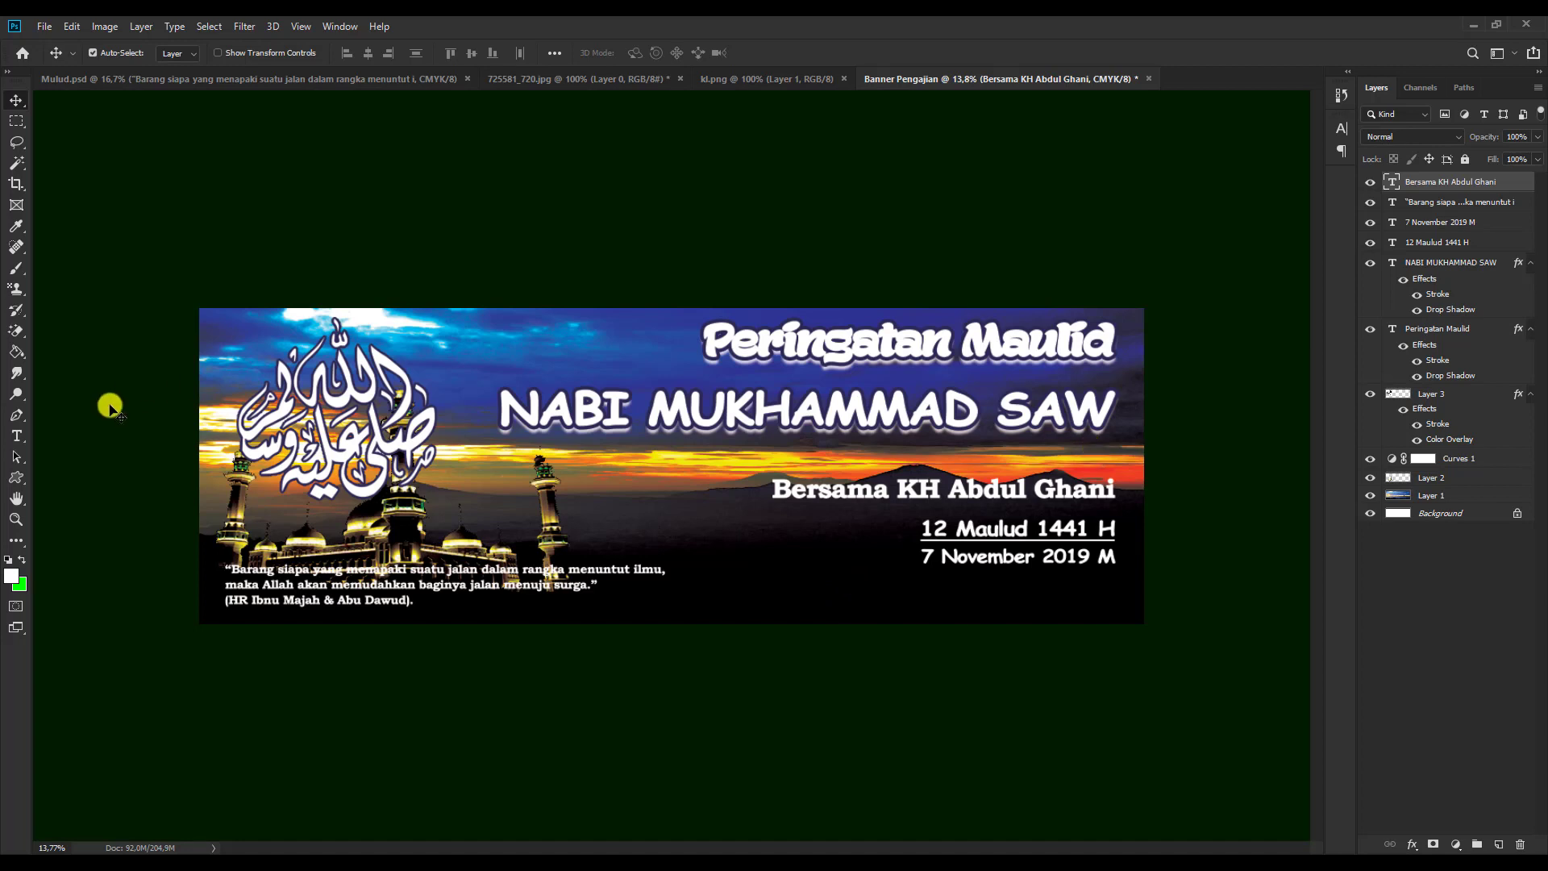
Colour the whole 'Bersama KH Abdul Ghani' line gold (#dda227) sampled from the sunset sky.
left_click(17, 436)
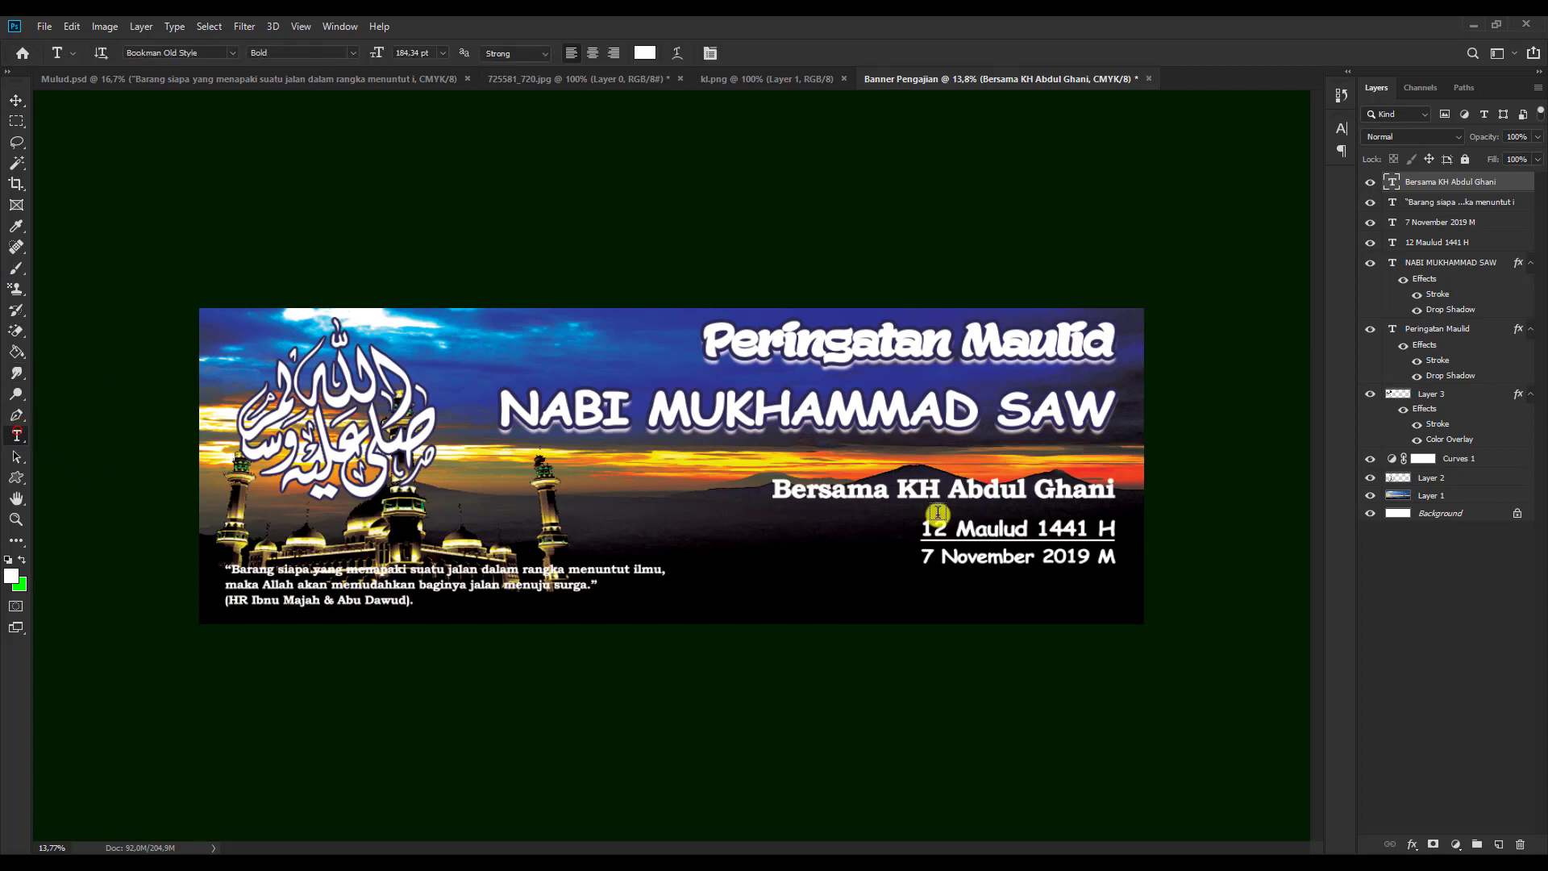
double_click(918, 493)
triple_click(918, 493)
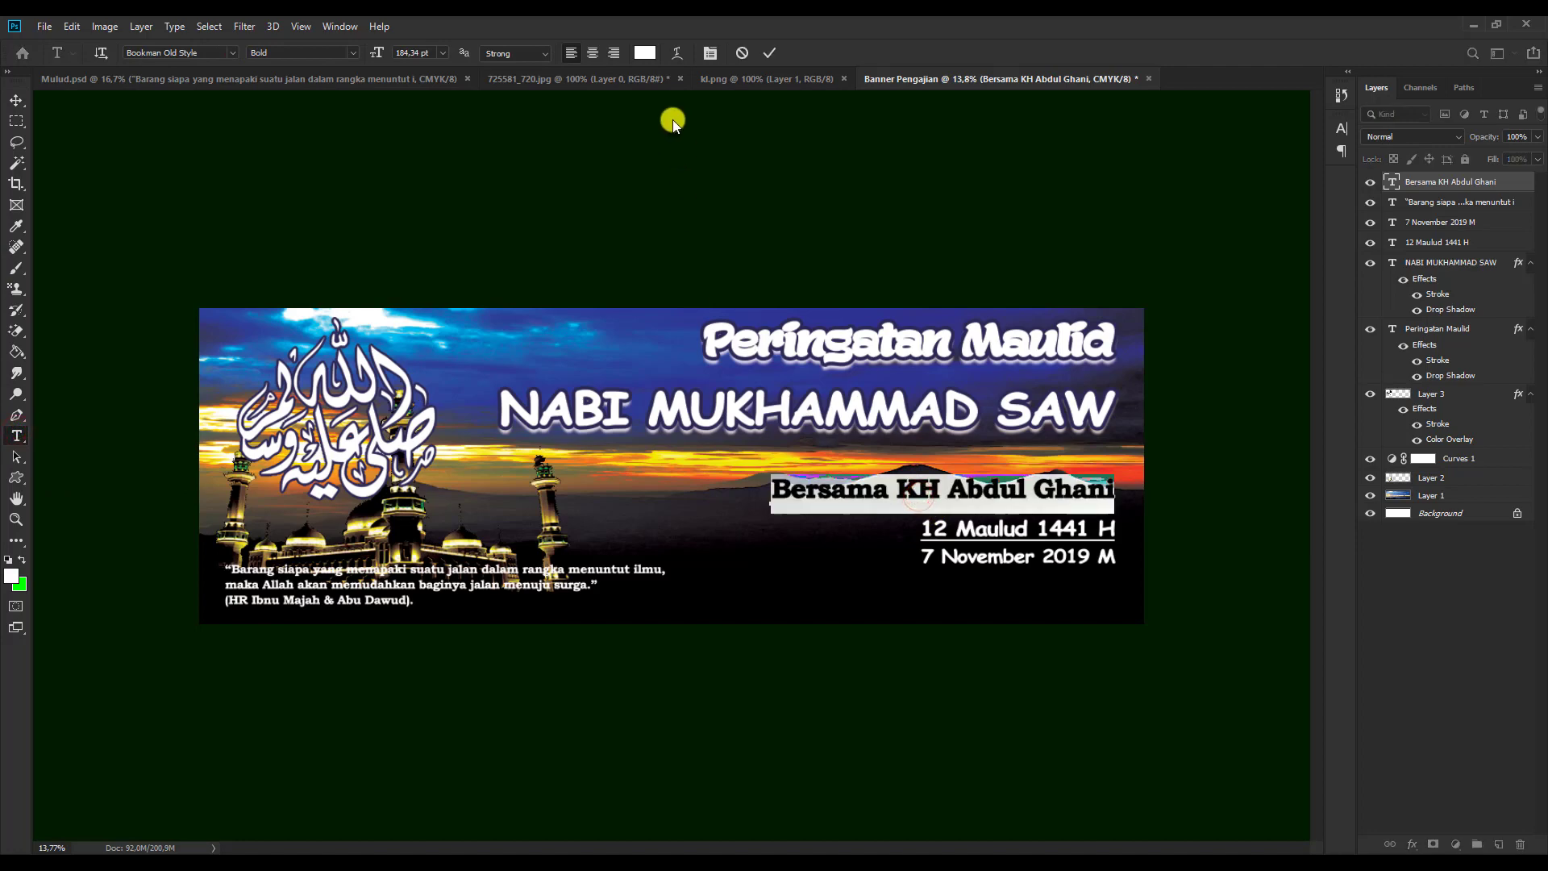
left_click(647, 53)
left_click(740, 469)
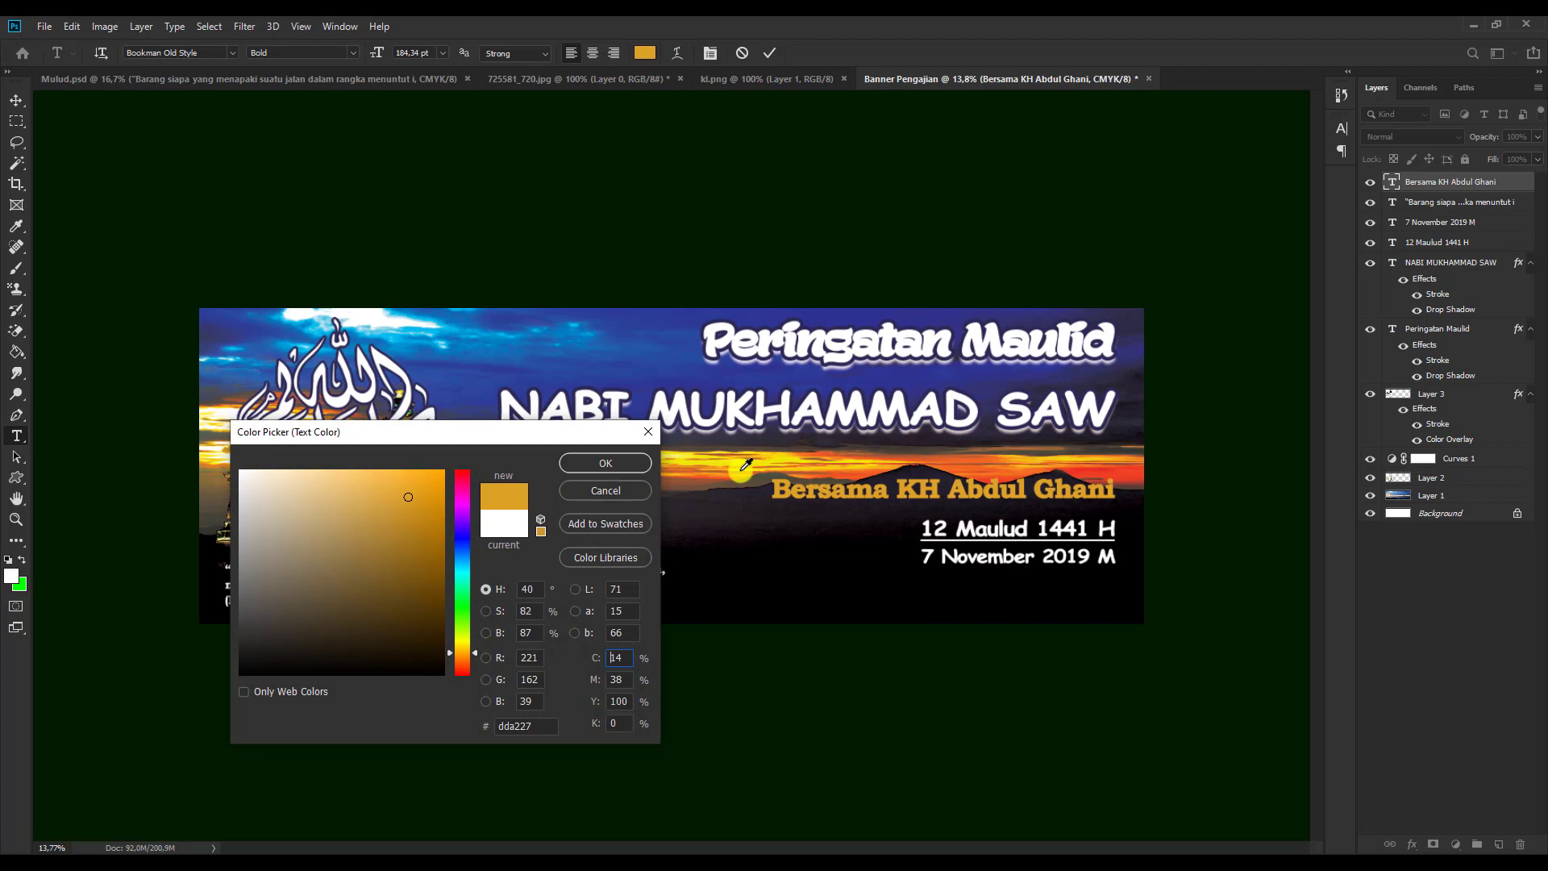
left_click(617, 463)
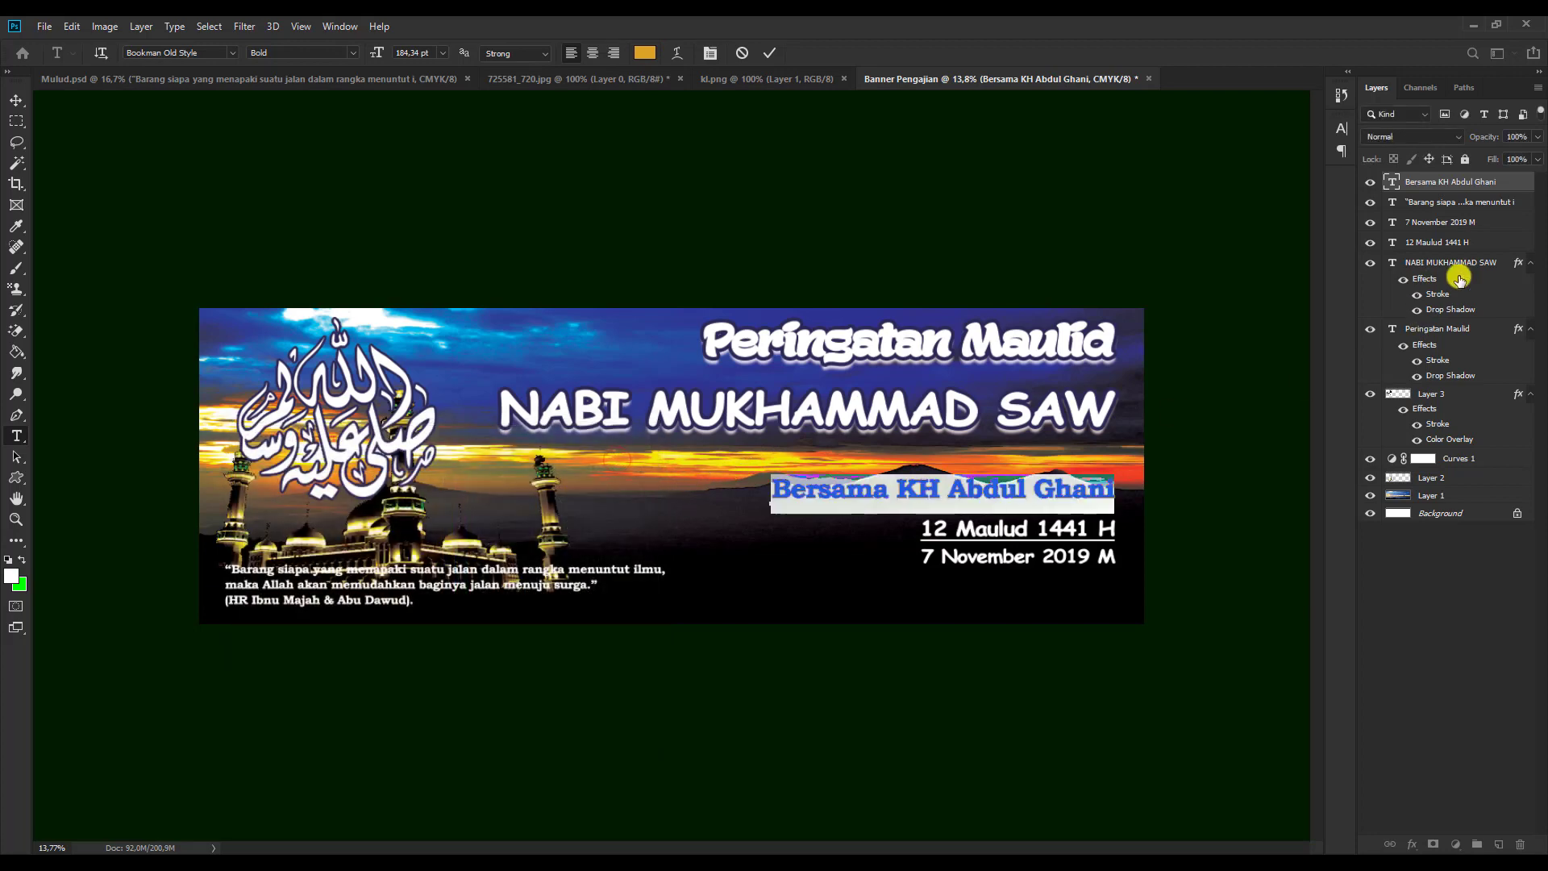
left_click(1472, 184)
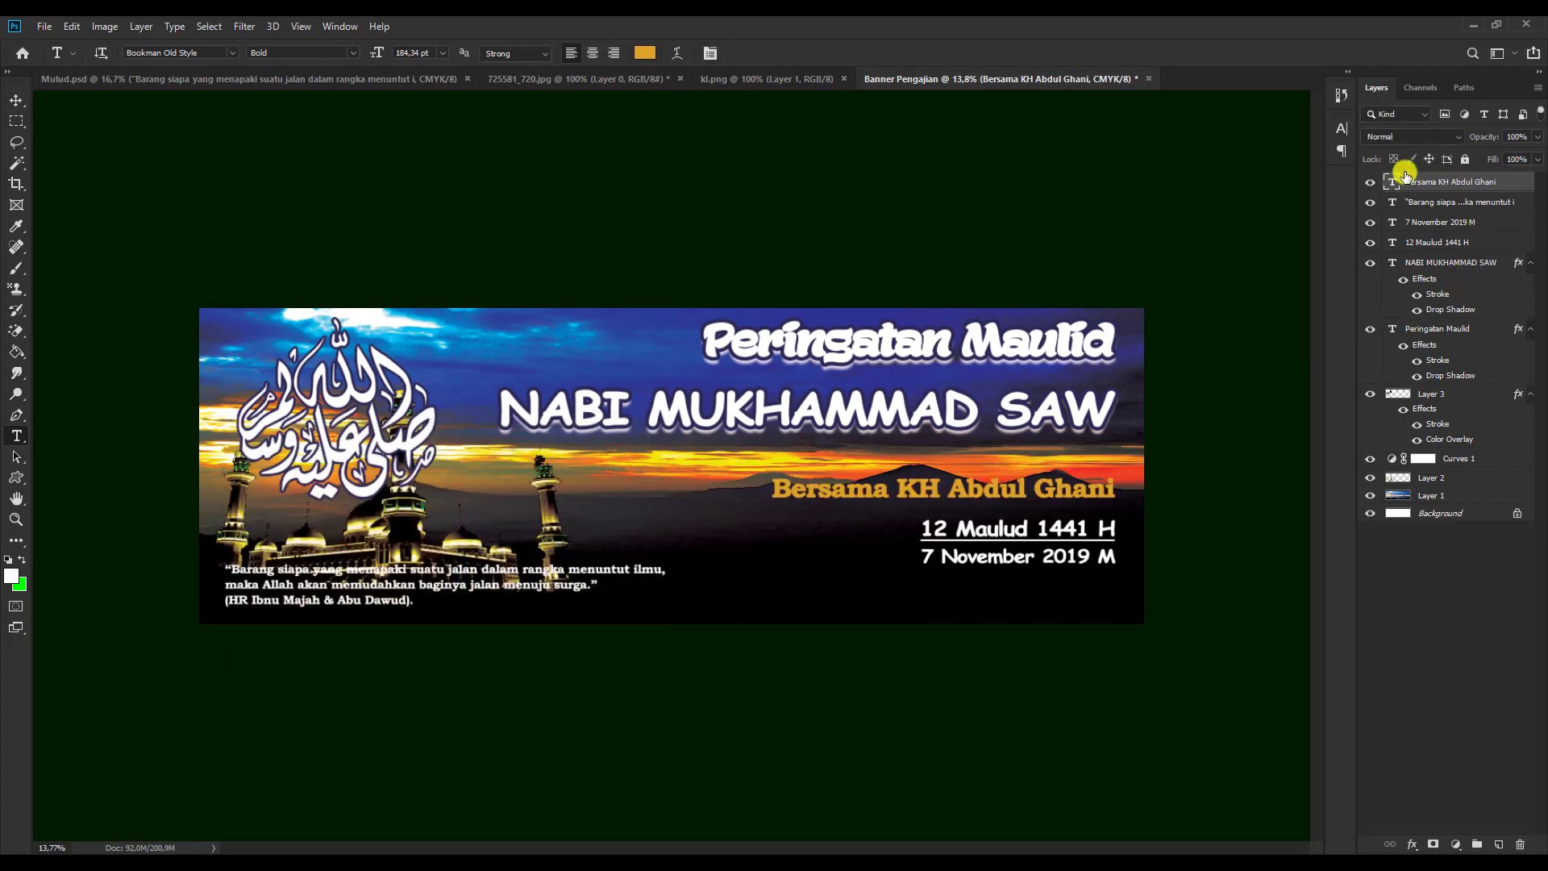
right_click(1455, 181)
left_click(1357, 153)
Add a white Stroke to the Bersama line and thin it to 10 px.
left_click_drag(549, 423, 1116, 651)
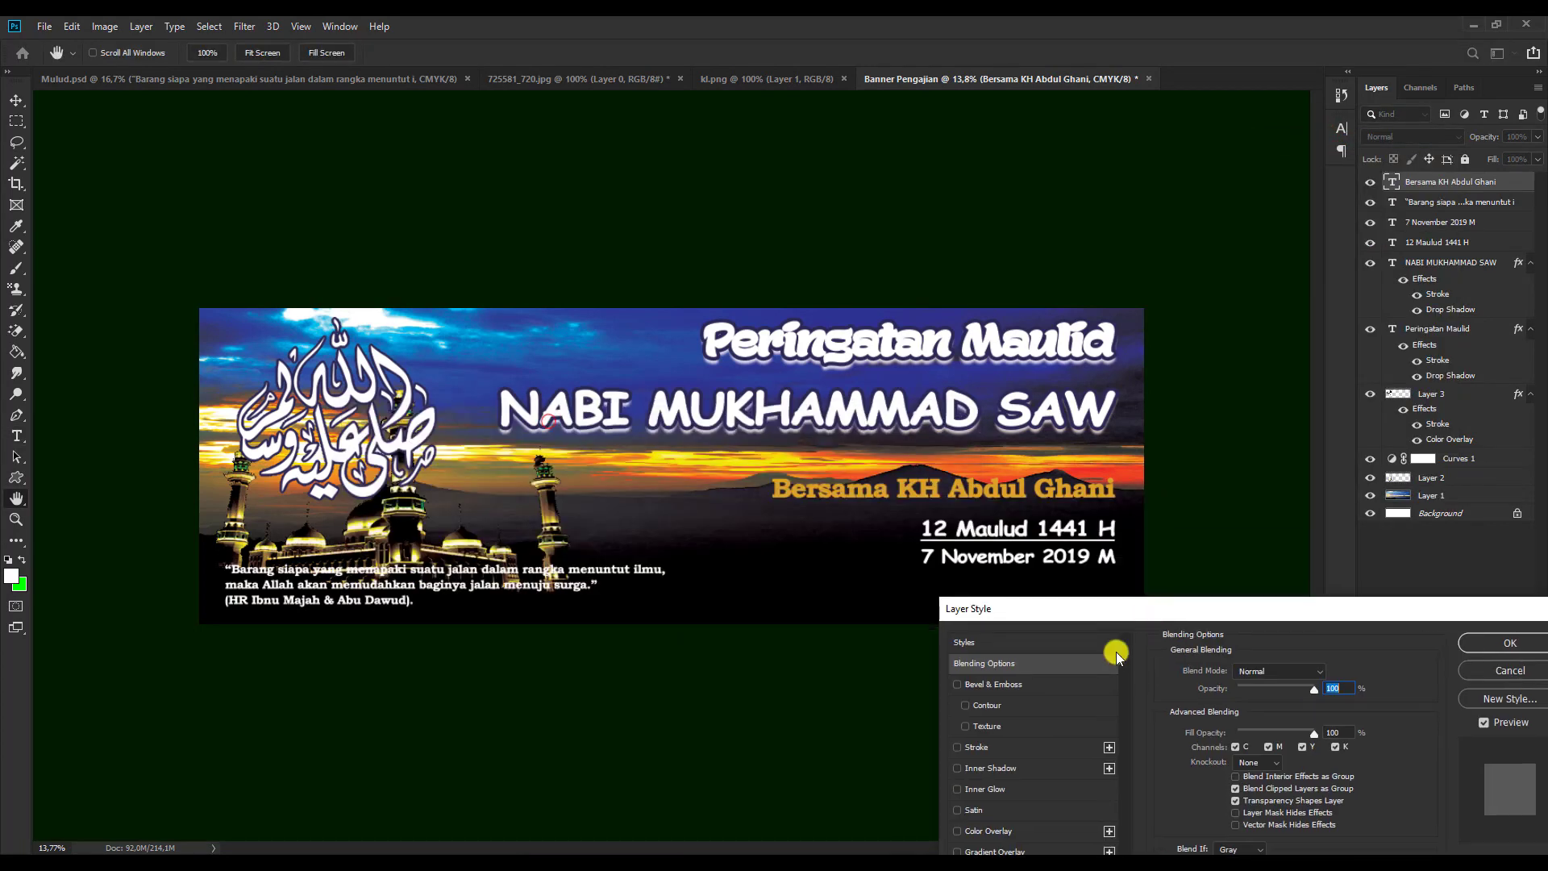
left_click(979, 746)
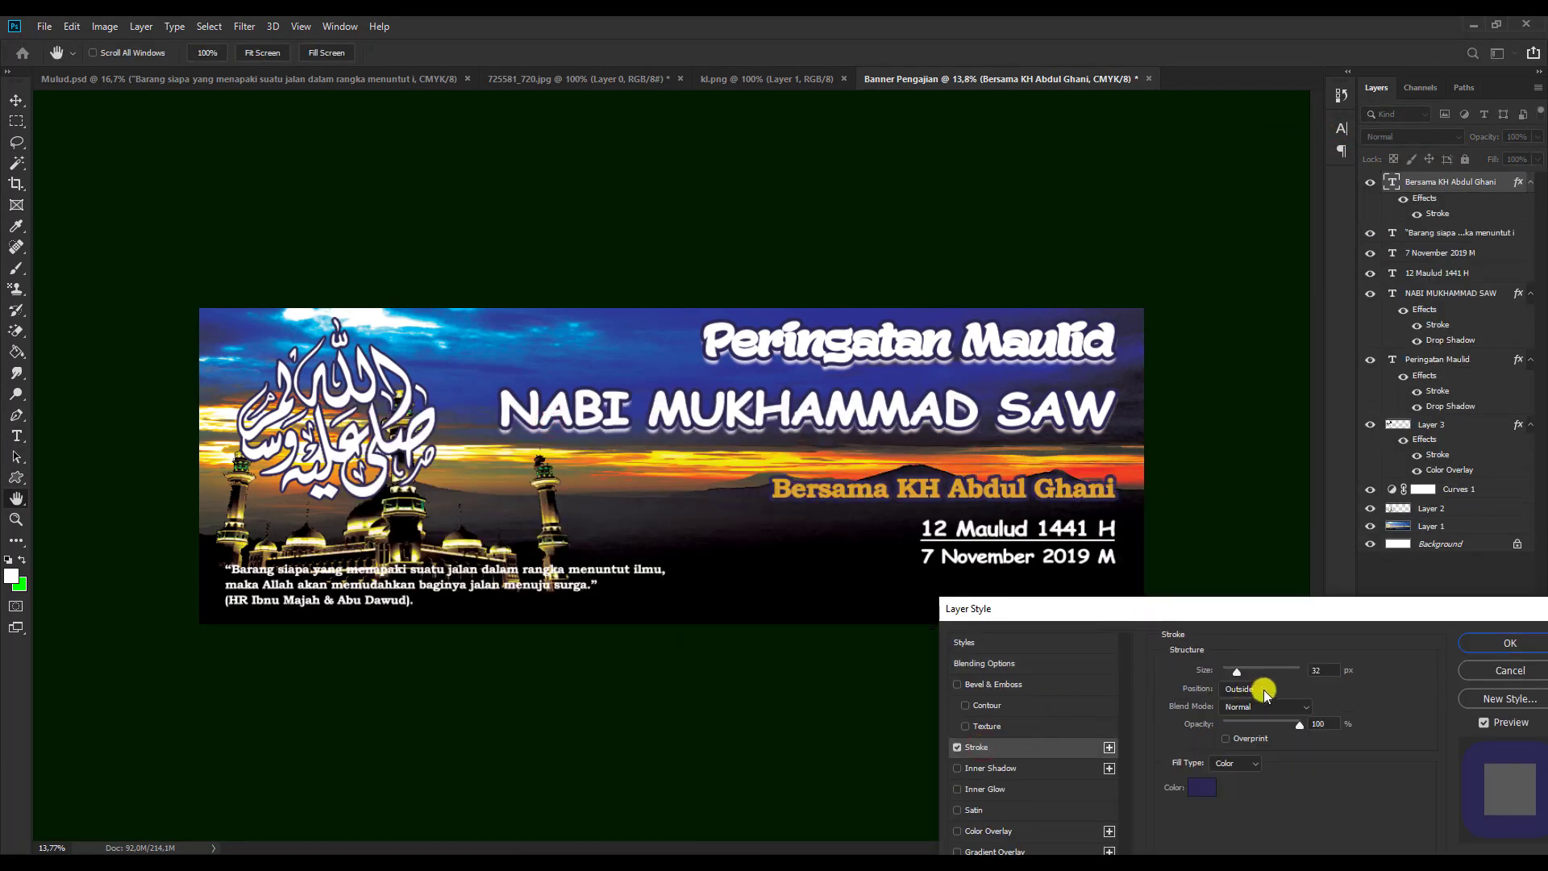
left_click(1215, 793)
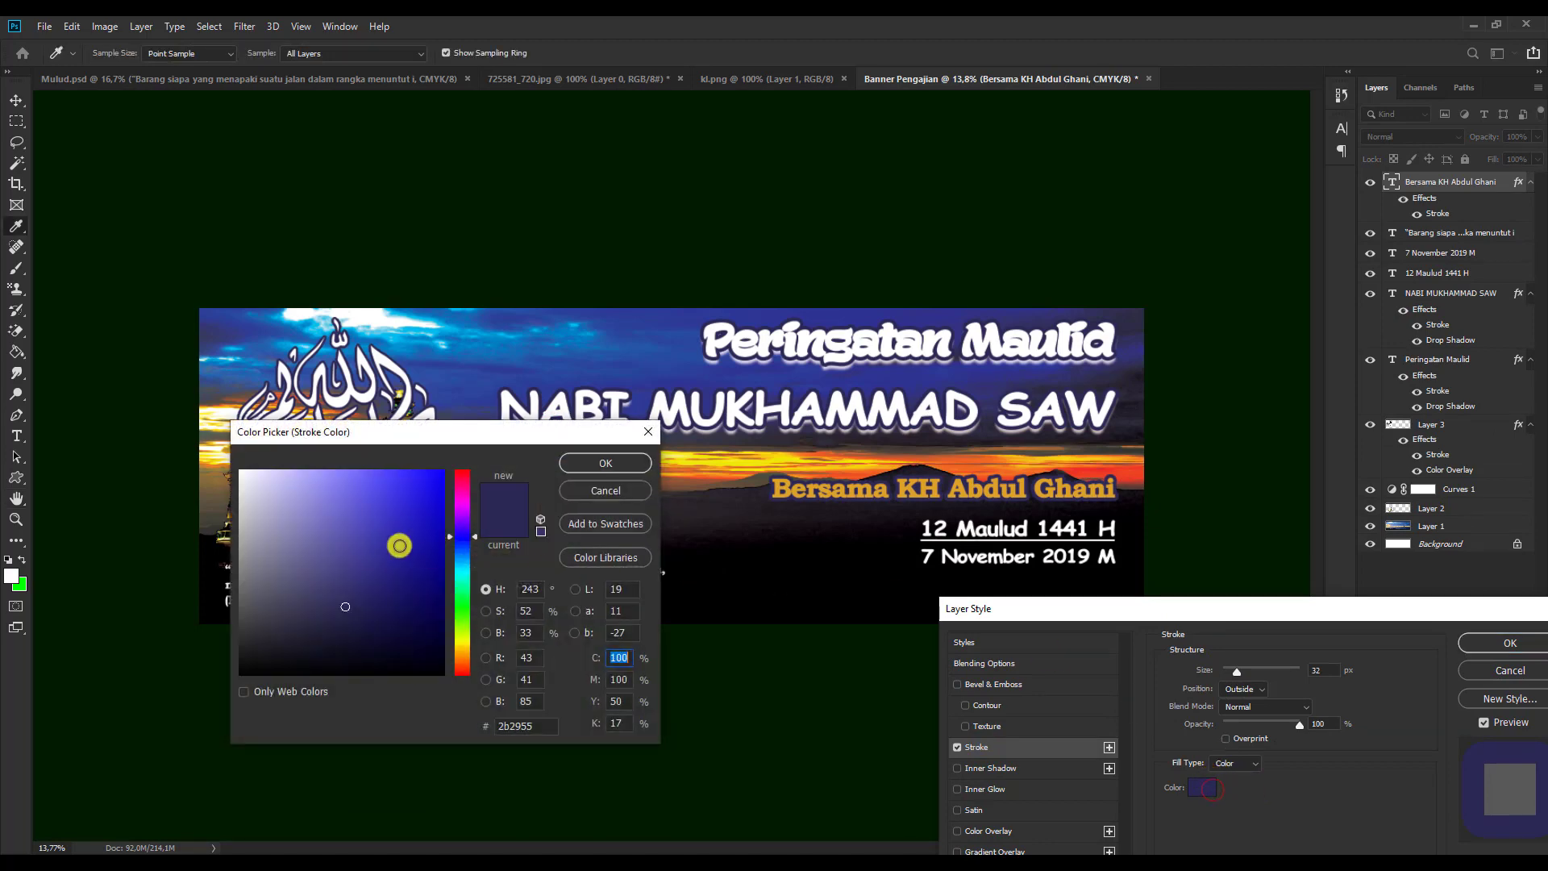
left_click_drag(349, 524, 169, 413)
left_click(604, 463)
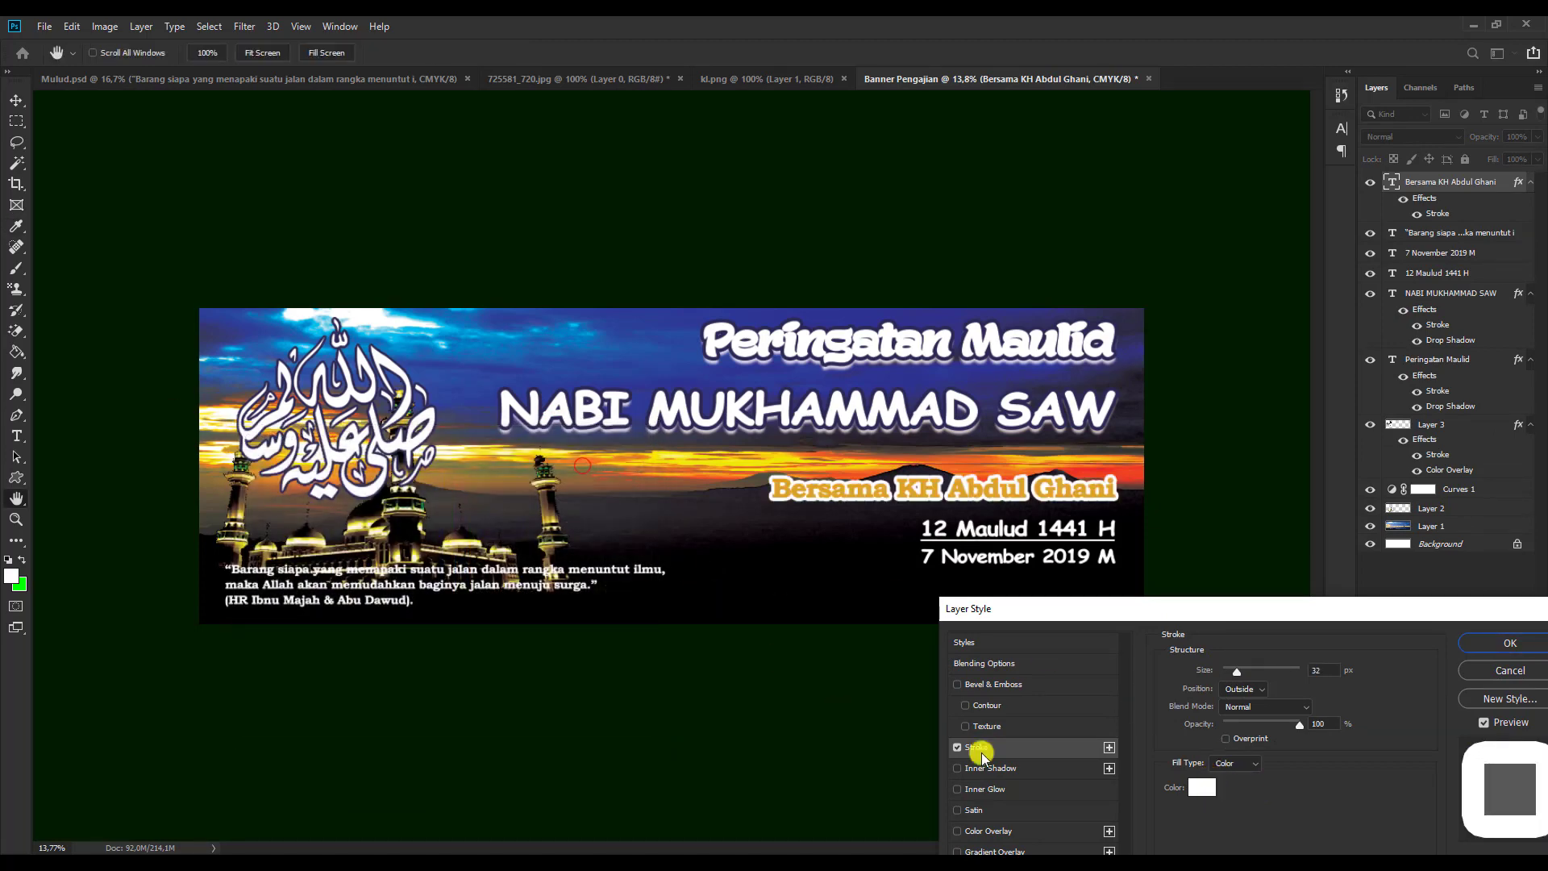
left_click_drag(1241, 674, 1232, 673)
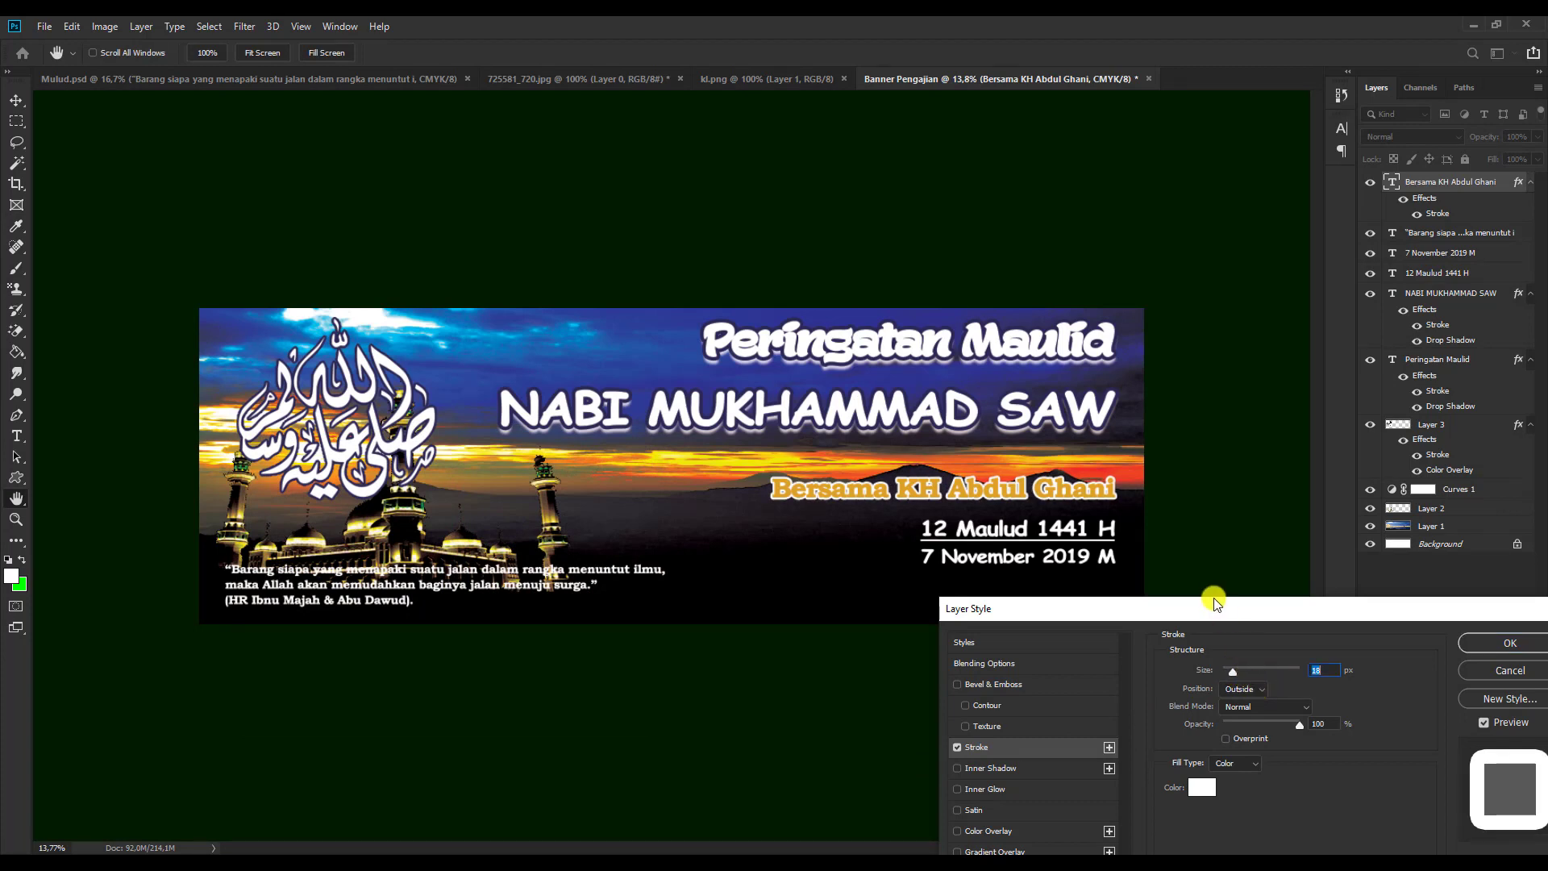
left_click_drag(1206, 610, 682, 538)
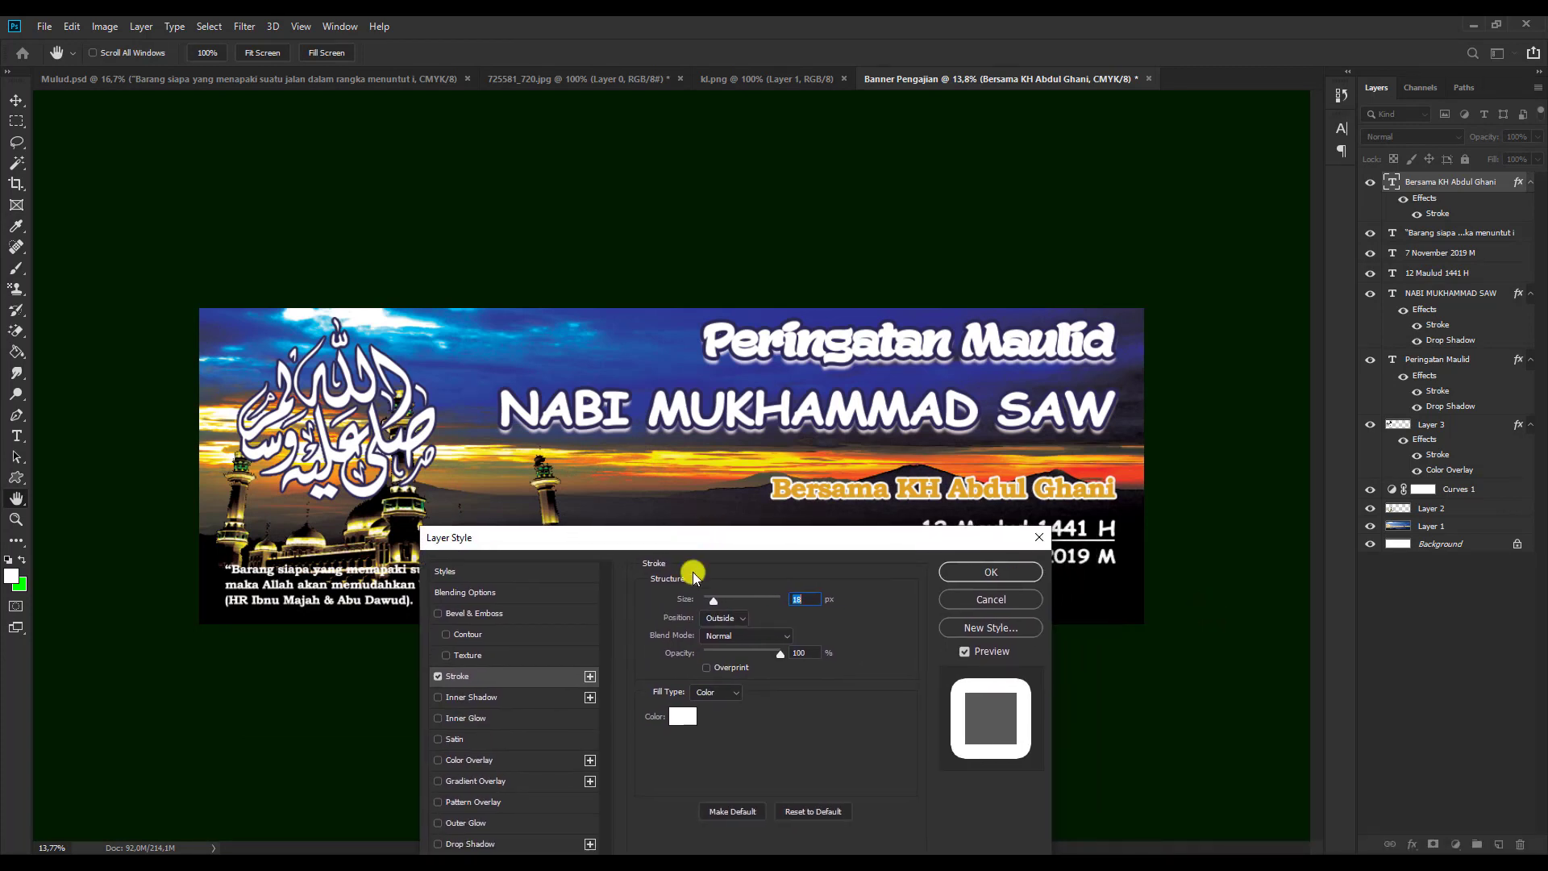
left_click_drag(707, 606, 713, 600)
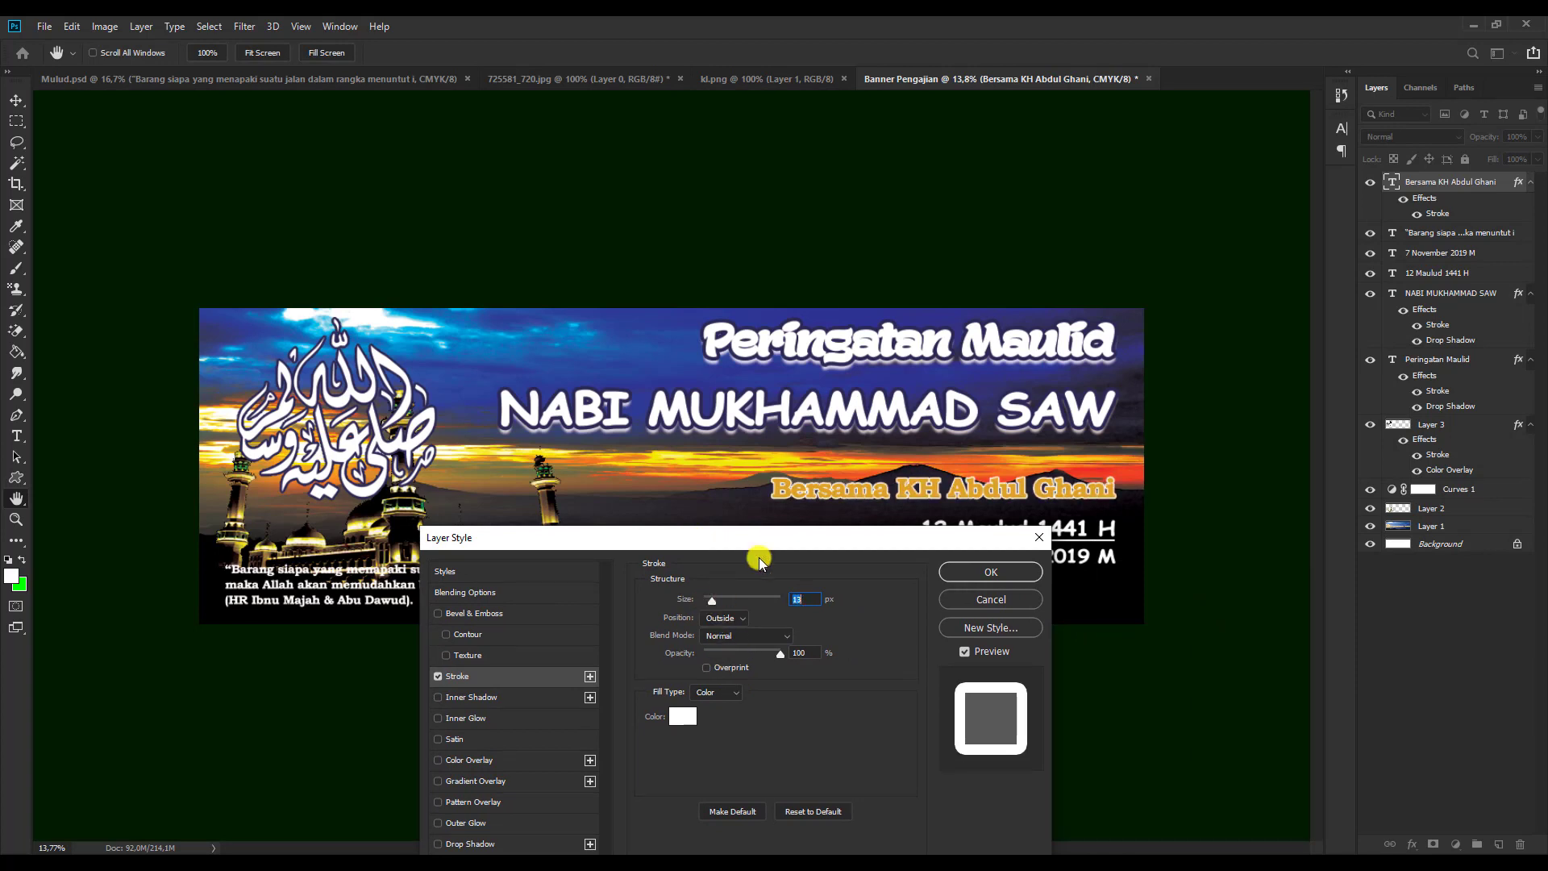
mouse_move(782, 538)
left_mouse_down()
mouse_move(730, 740)
mouse_move(752, 627)
left_mouse_up()
left_click_drag(682, 689, 683, 688)
left_click_drag(691, 619, 1311, 160)
Add a black Color Overlay to the Bersama line and apply the layer styles.
left_click(1081, 391)
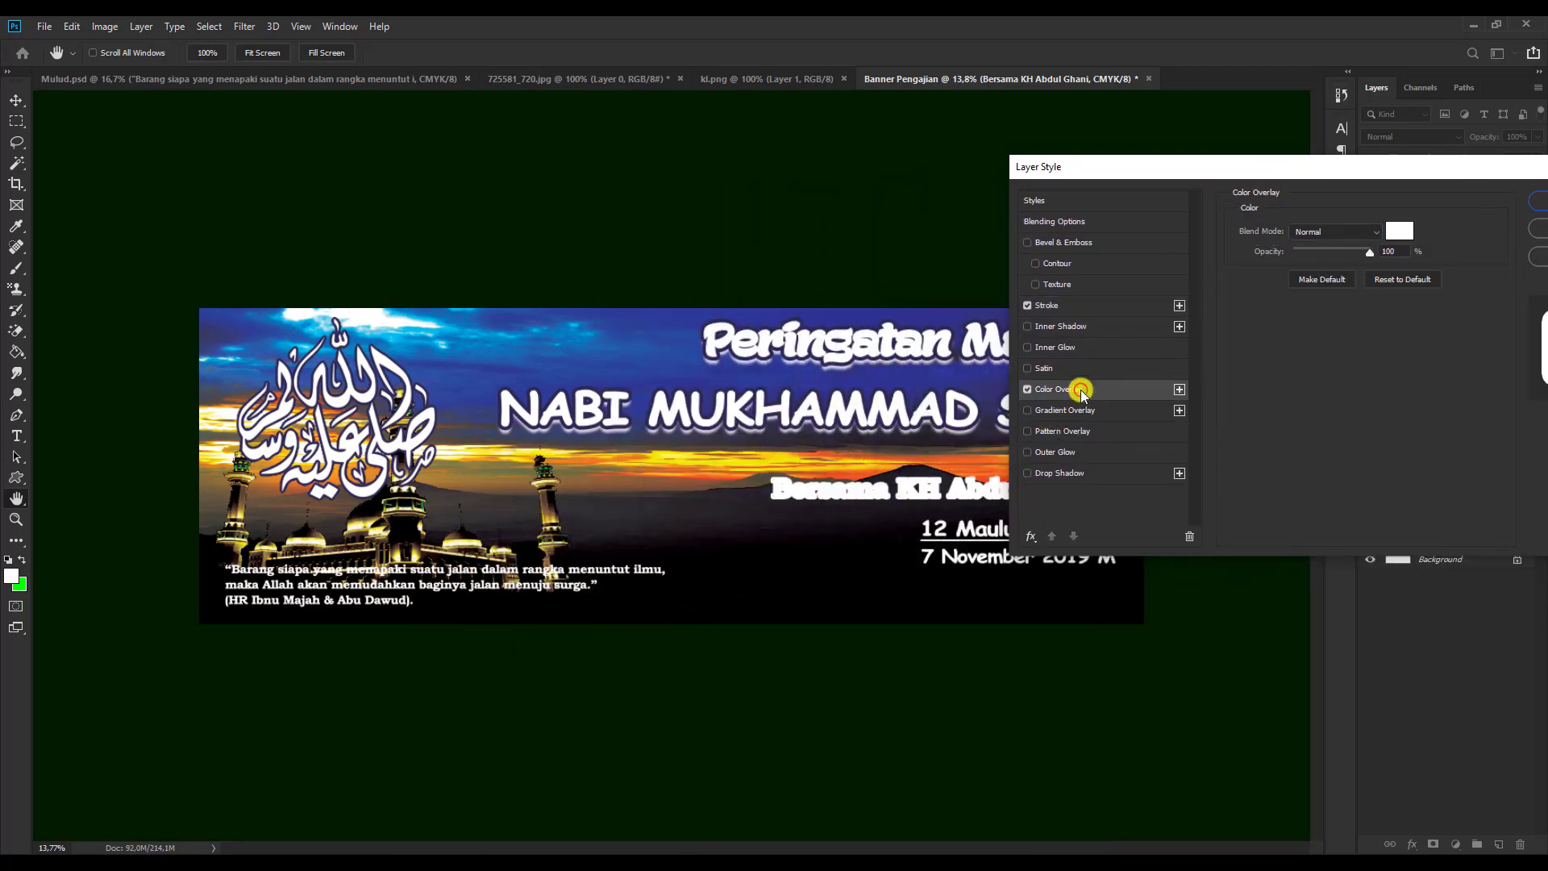
left_click(1394, 230)
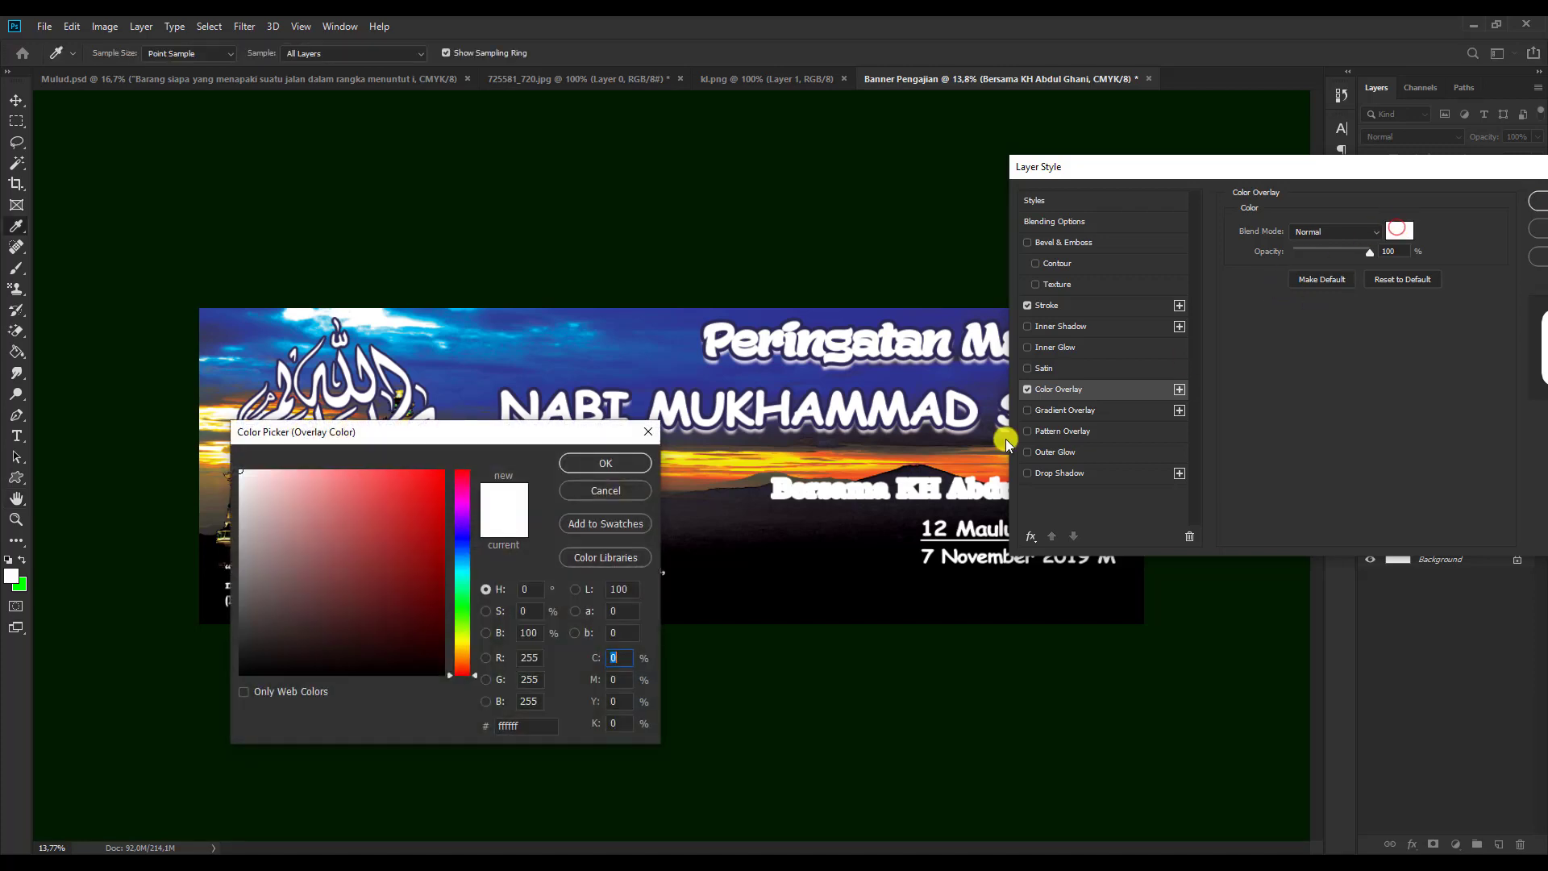
left_click_drag(364, 613, 556, 753)
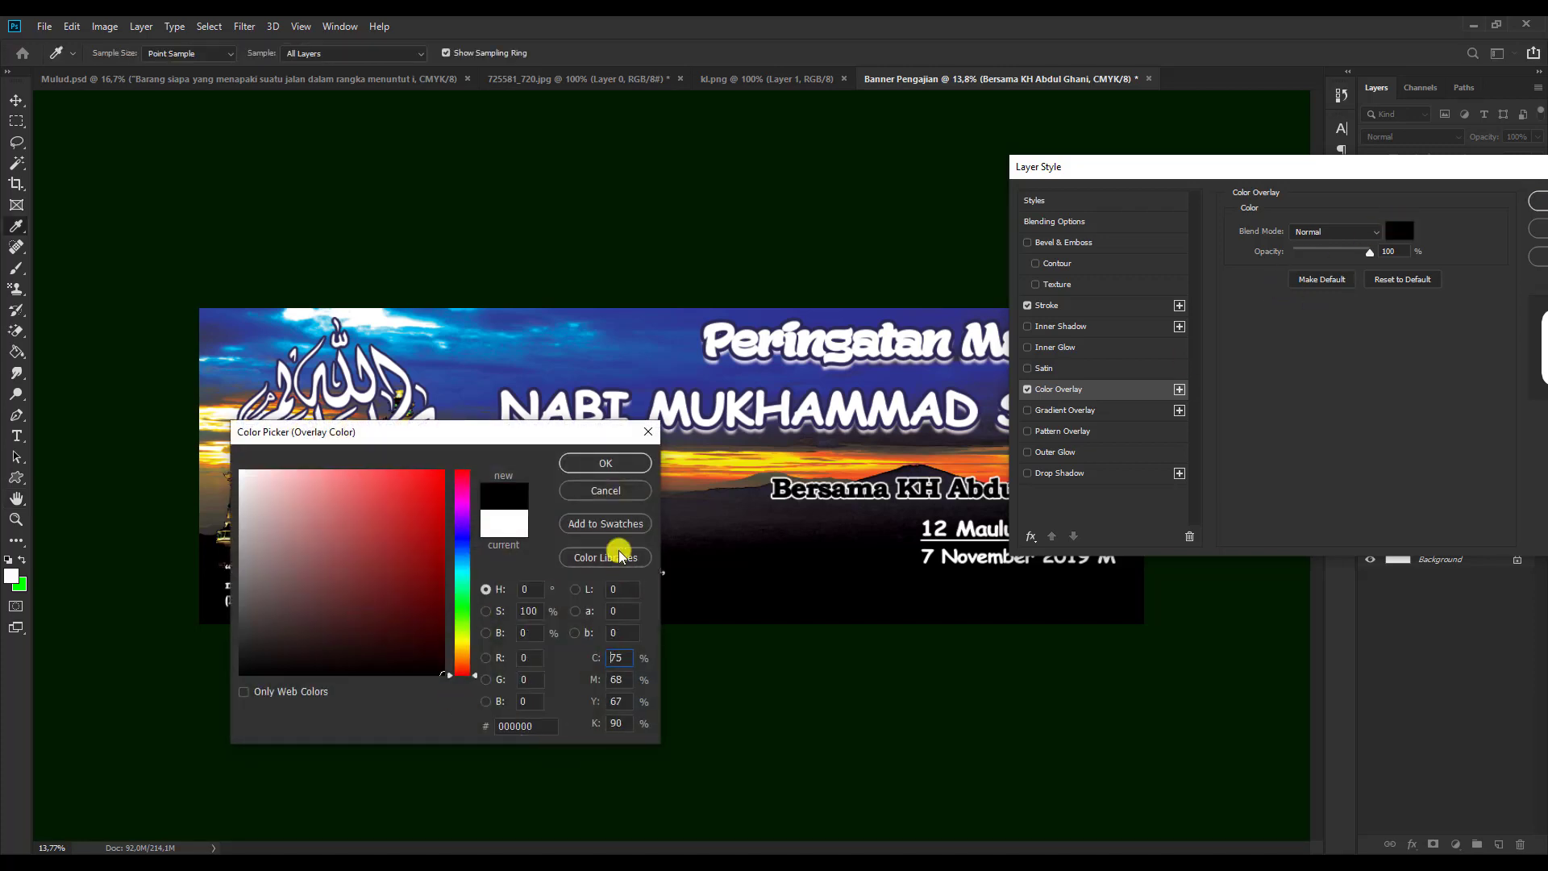
left_click(606, 463)
left_click_drag(1167, 164, 747, 677)
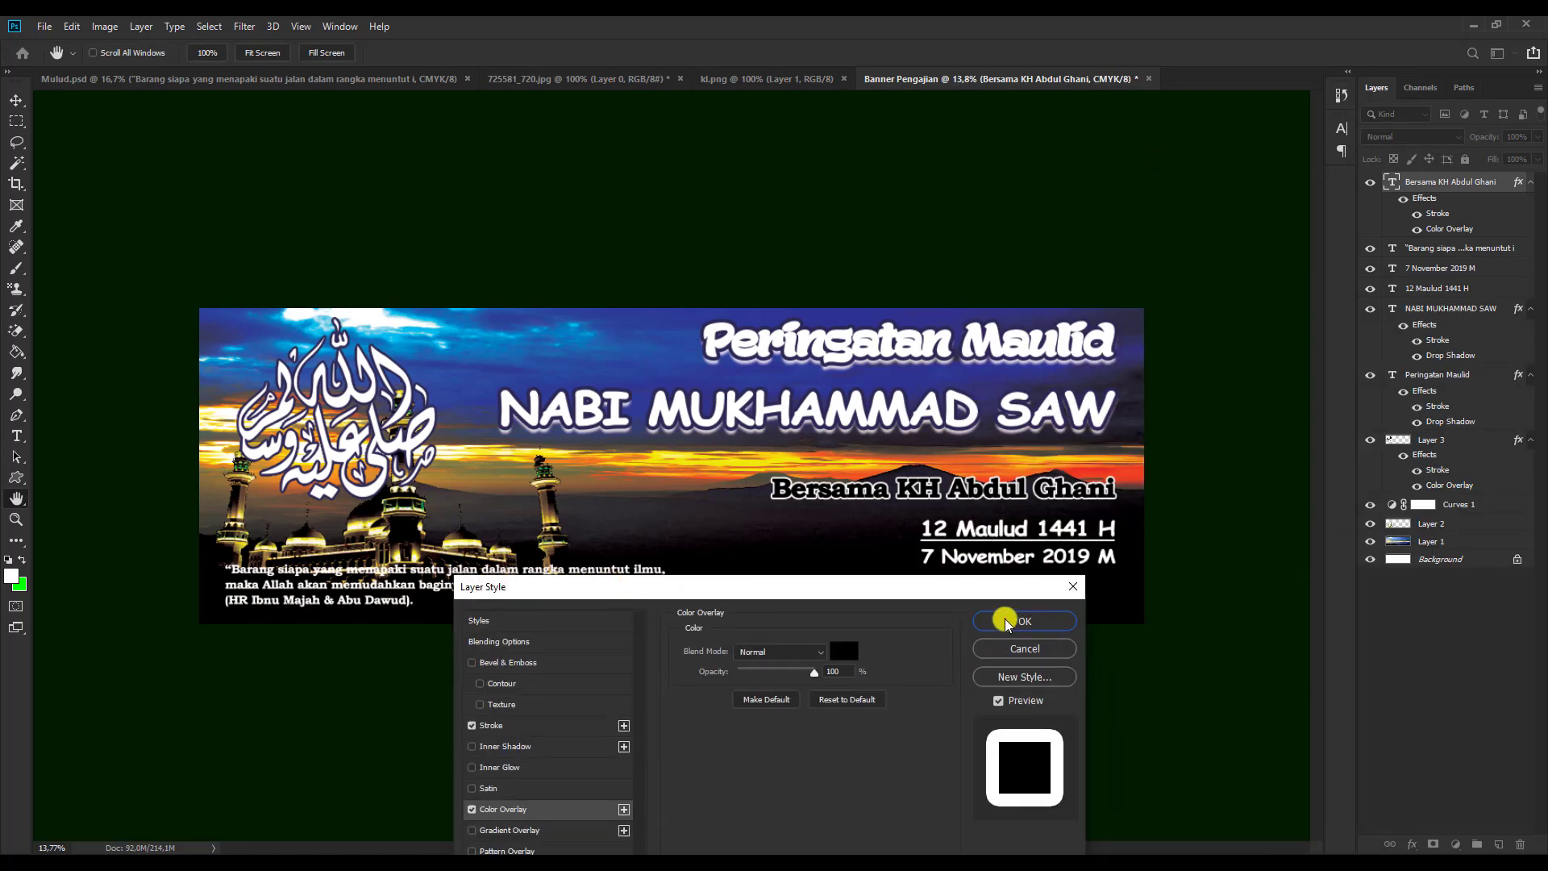
left_click(1005, 623)
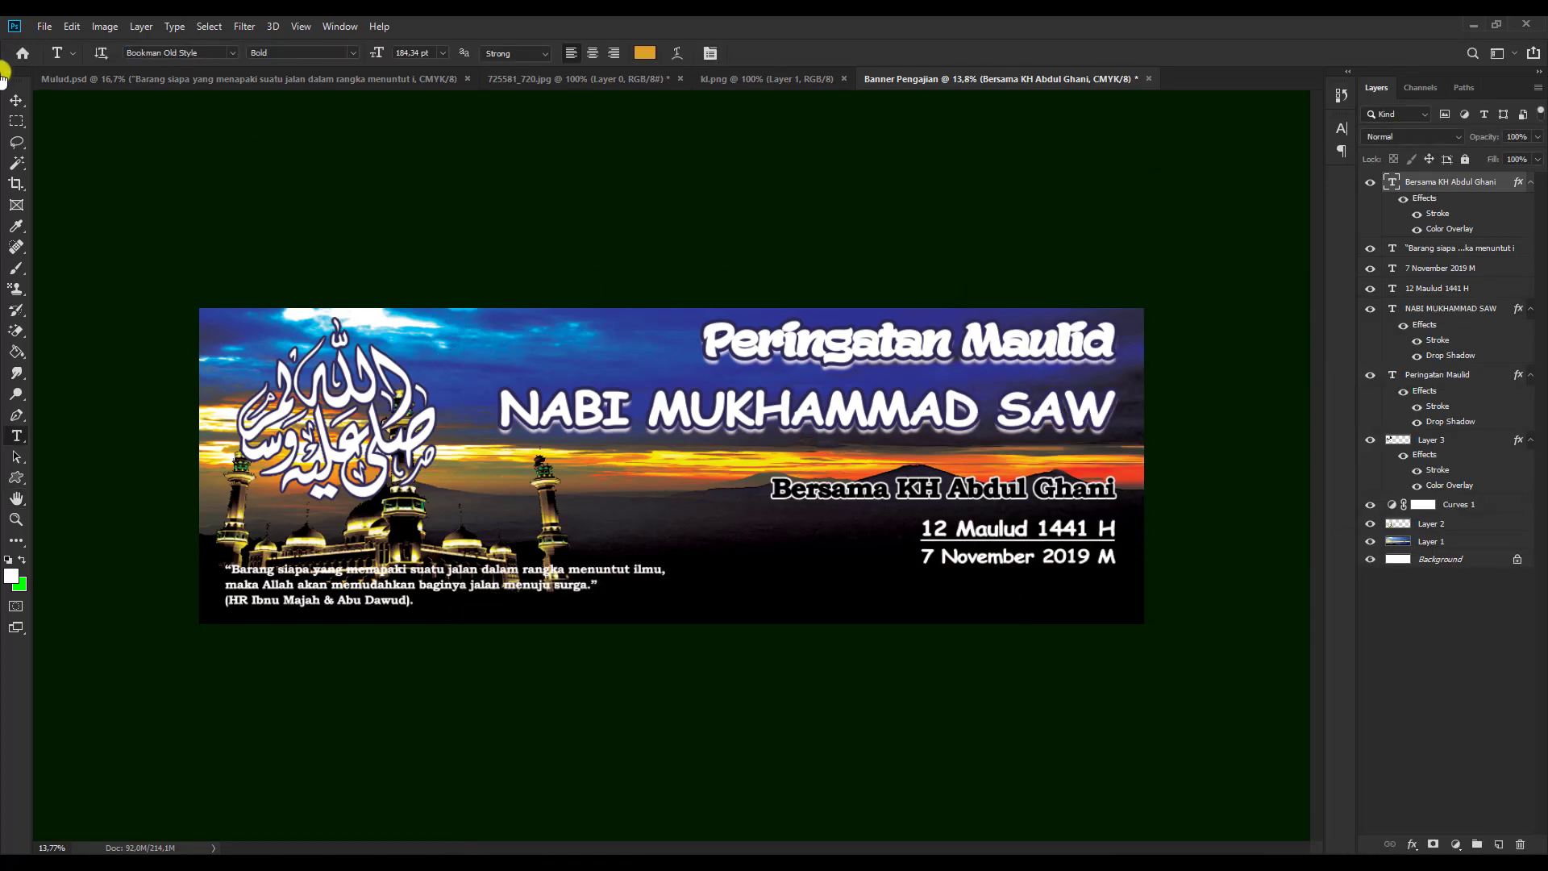
Select the Move tool to start repositioning the calligraphy on Layer 3.
left_click(17, 101)
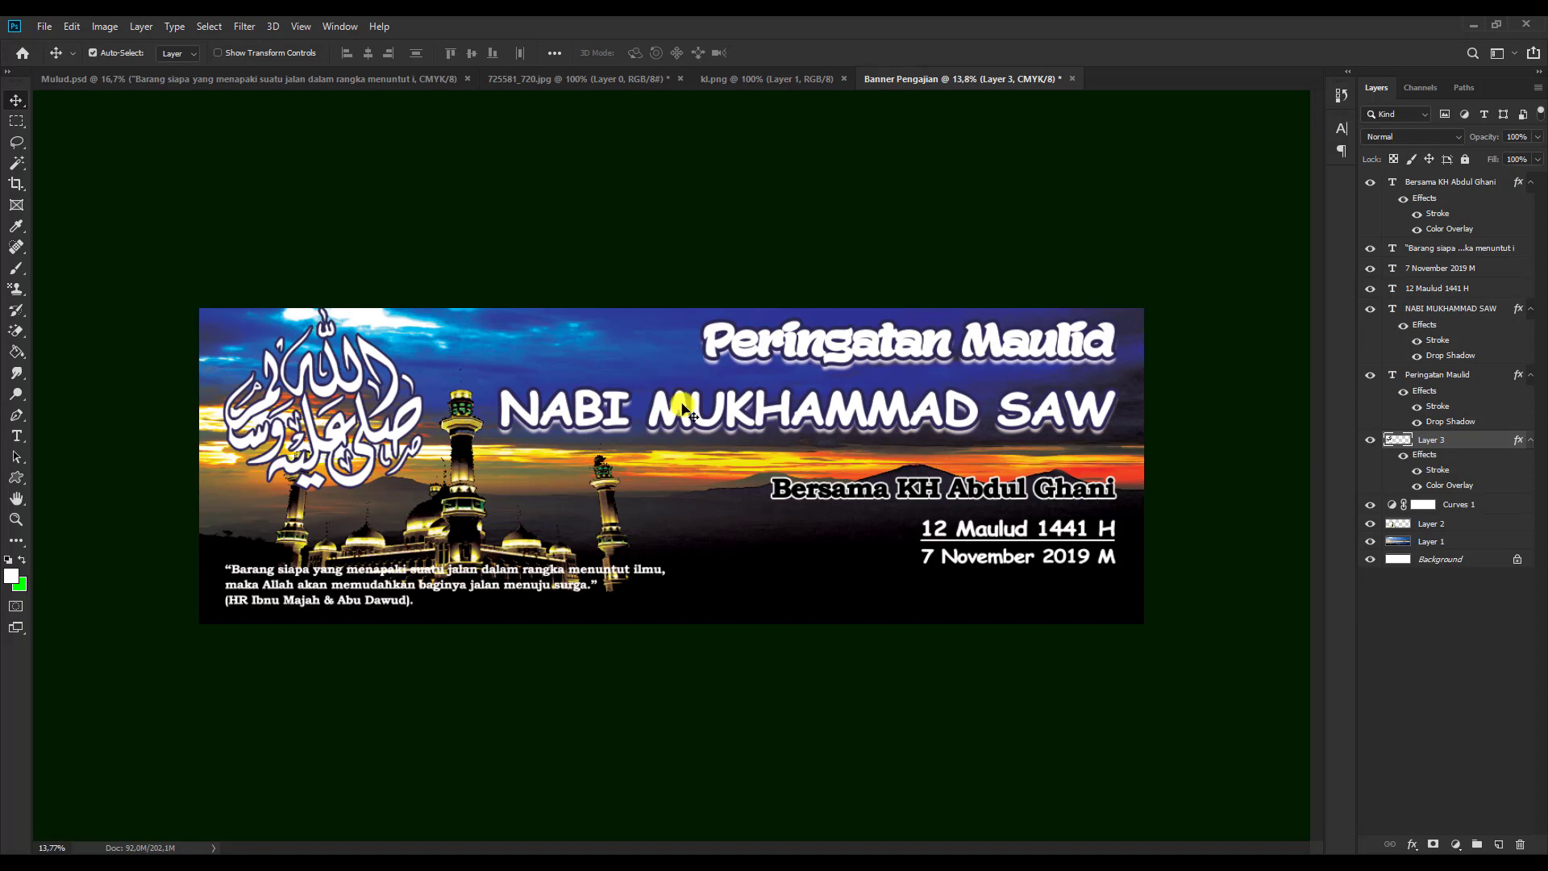